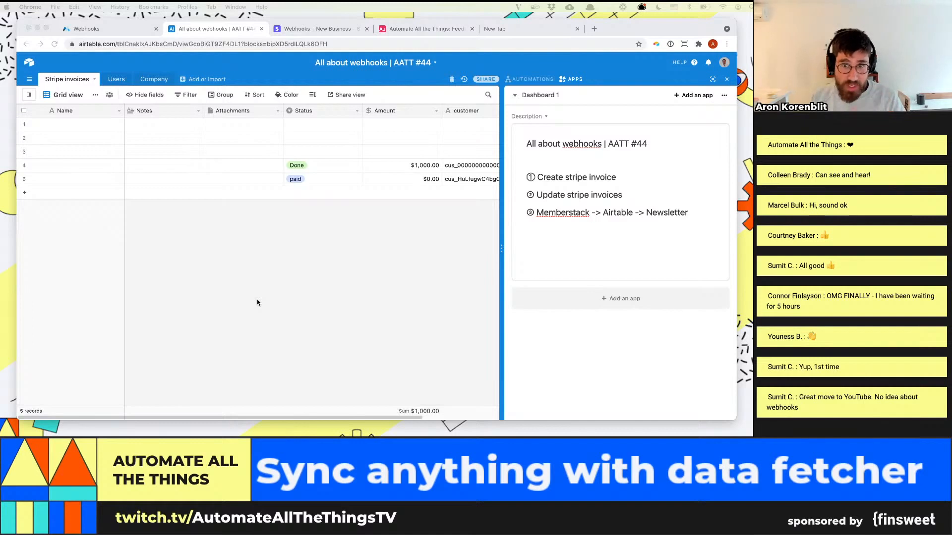
# Create a custom automation in the base and name it "Stripe invoice"
pyautogui.click(556, 181)
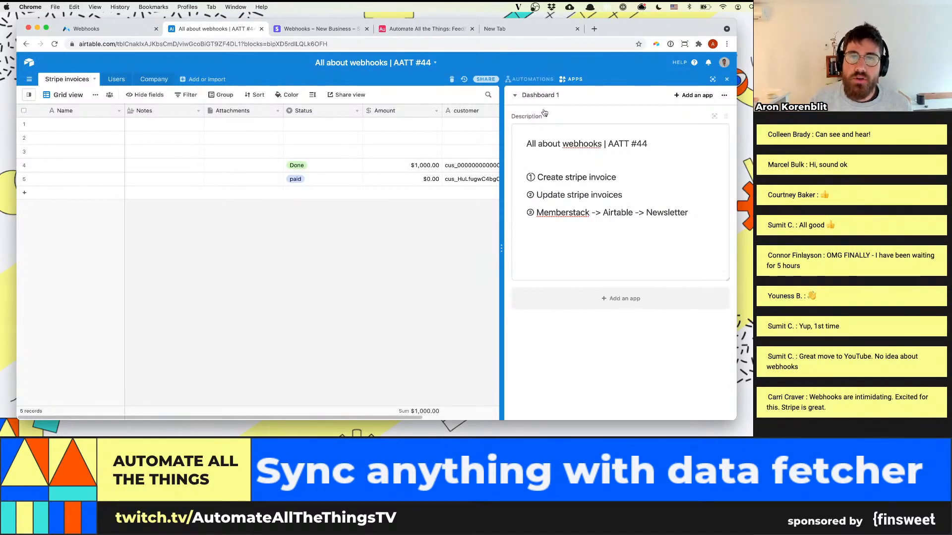
pyautogui.click(535, 80)
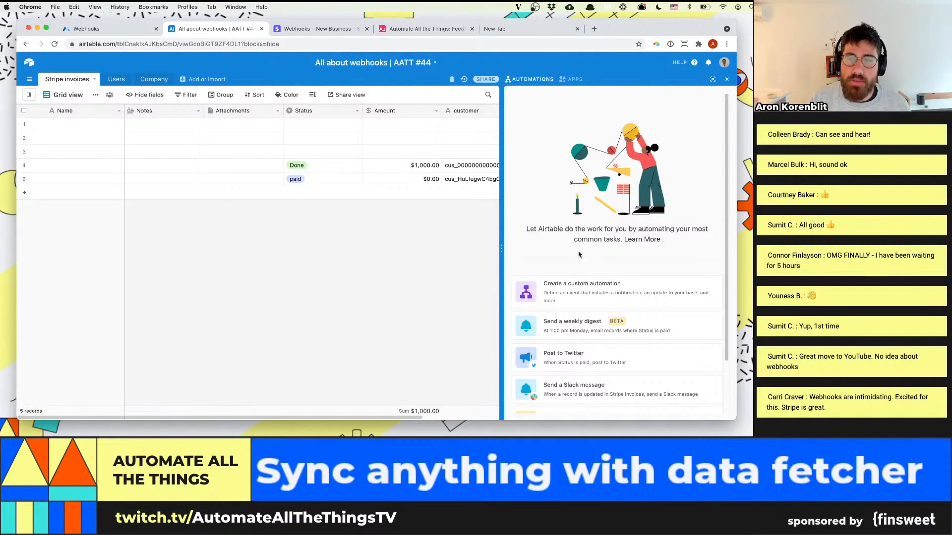
pyautogui.click(571, 278)
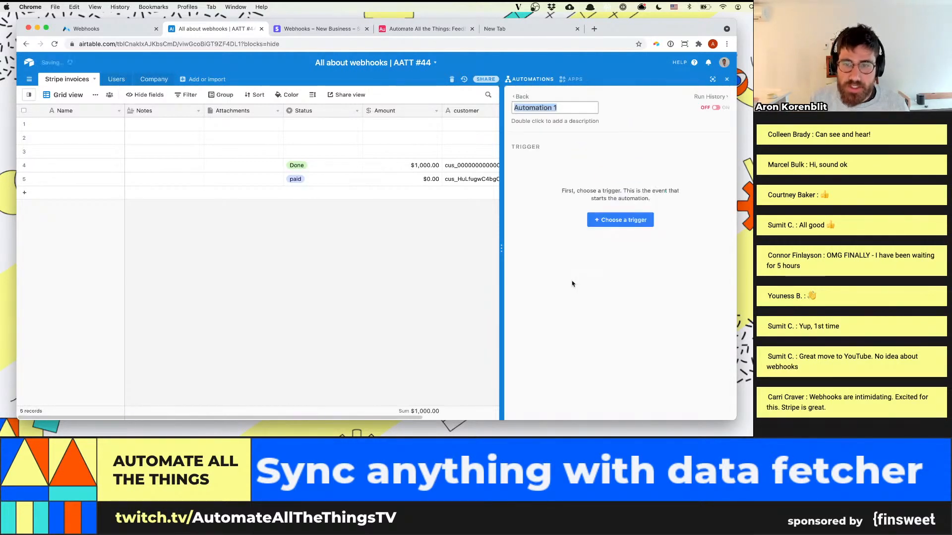
pyautogui.click(566, 198)
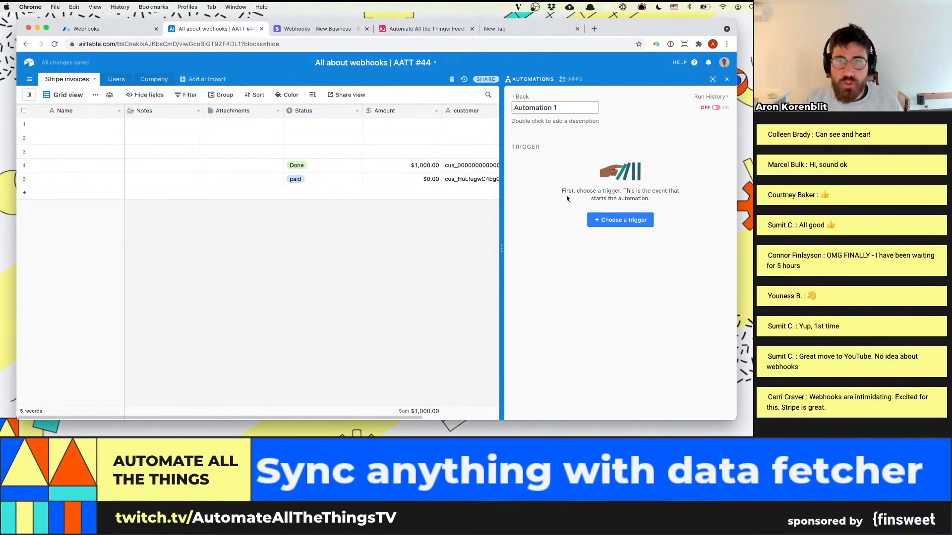
pyautogui.click(548, 107)
pyautogui.write('Strip')
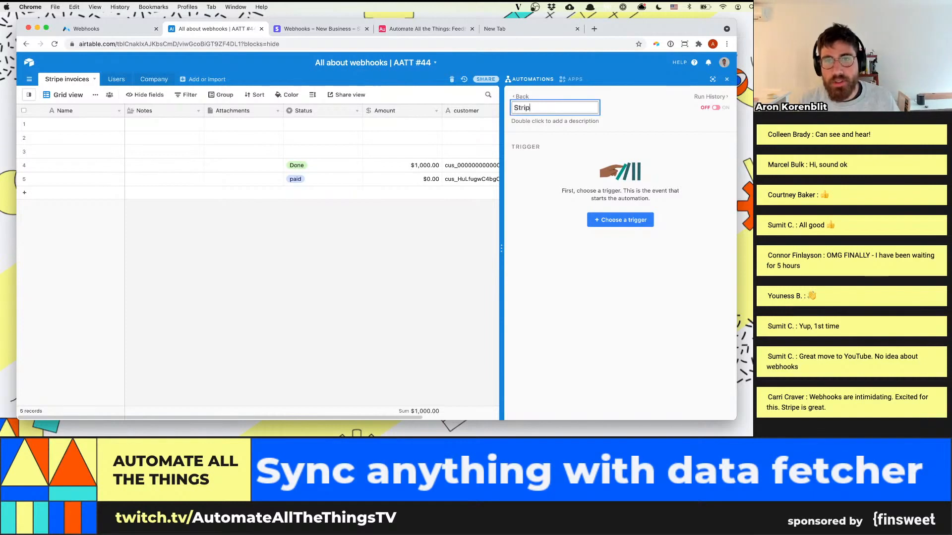
pyautogui.write('e invoice')
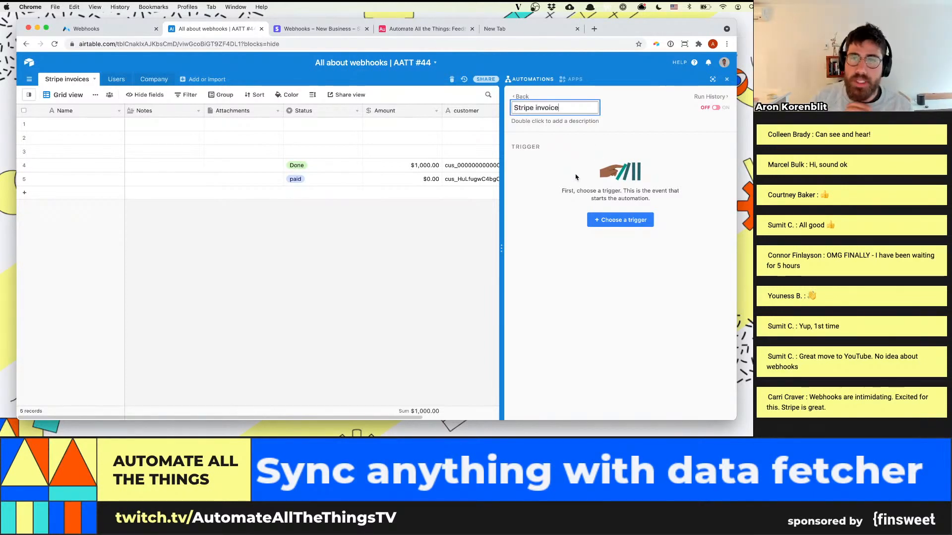
pyautogui.click(573, 155)
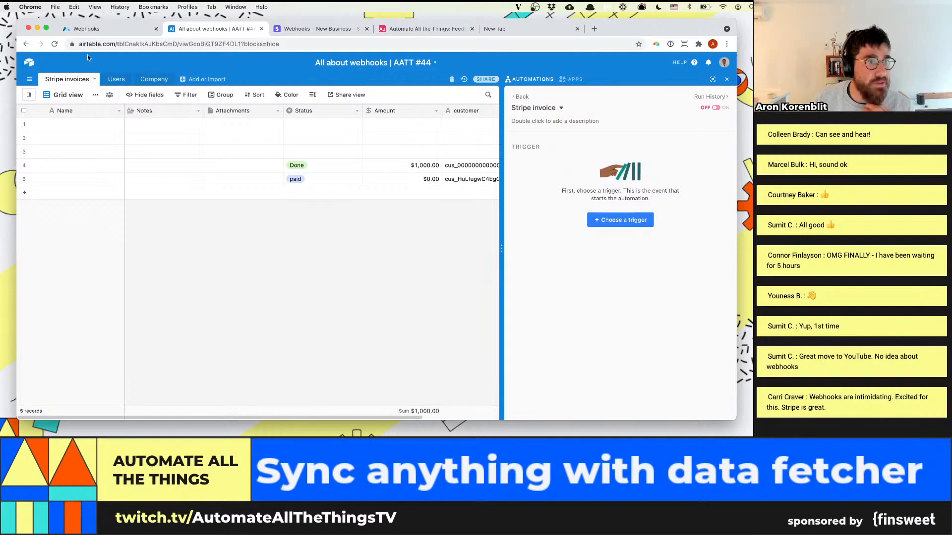
# Delete the existing "Stripe invoices" table from the base
pyautogui.click(94, 80)
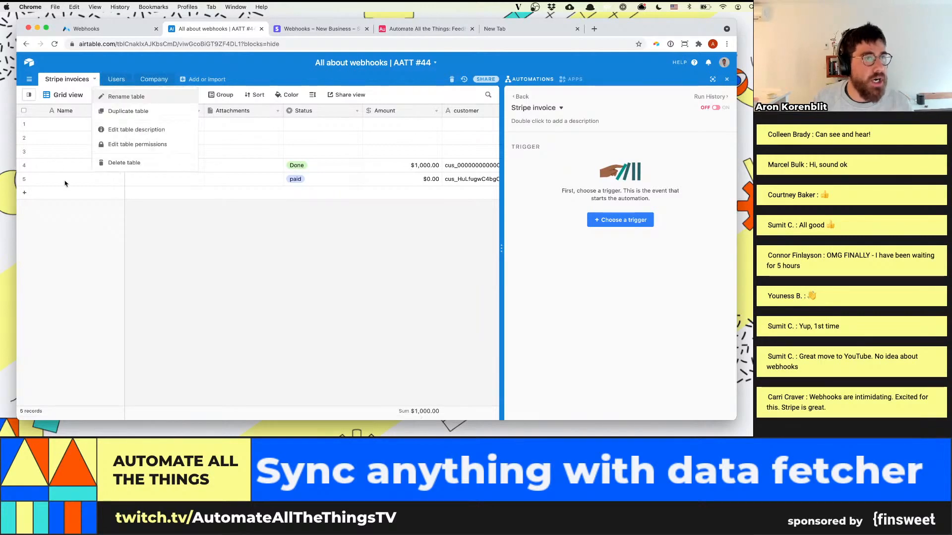
pyautogui.click(124, 163)
pyautogui.click(123, 145)
# Create an empty table and name it "Stripe invoices"
pyautogui.click(124, 80)
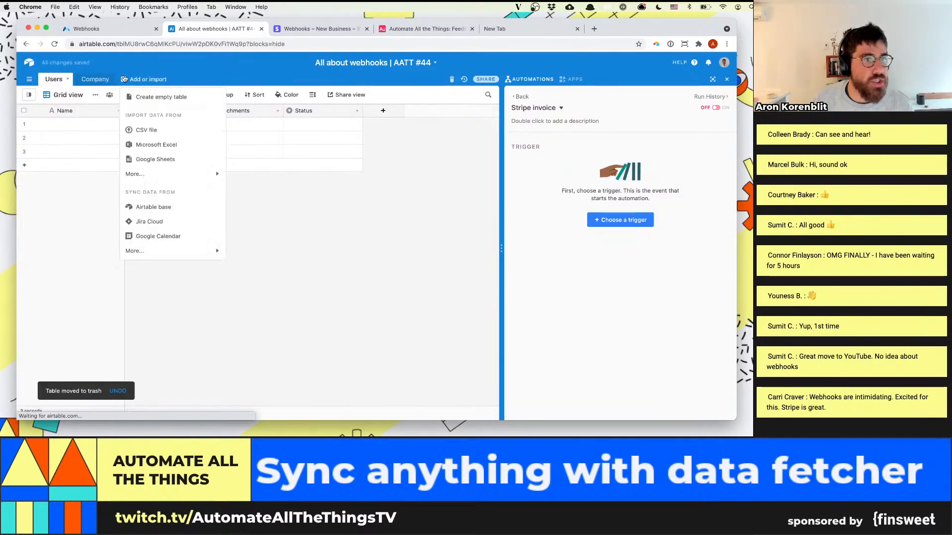
pyautogui.click(145, 97)
pyautogui.write('Stripe invoices')
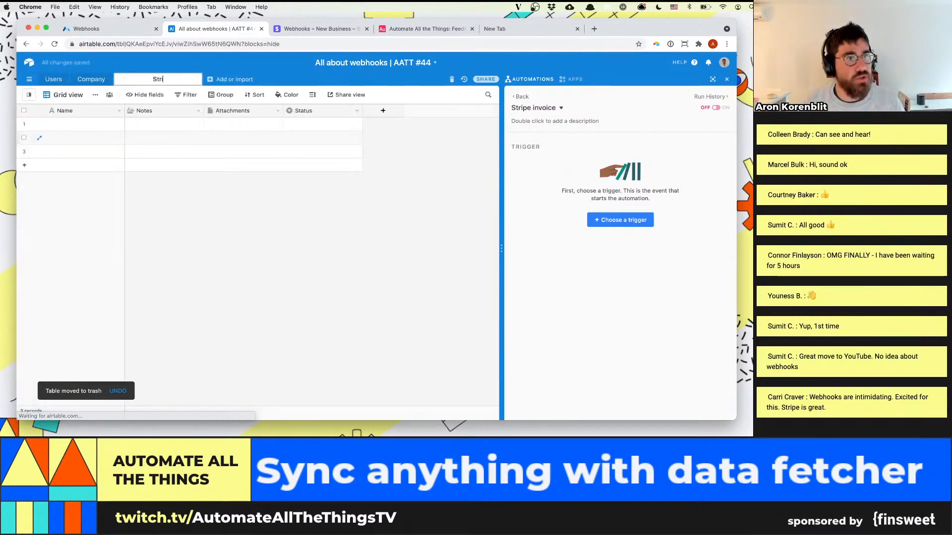
pyautogui.press('Return')
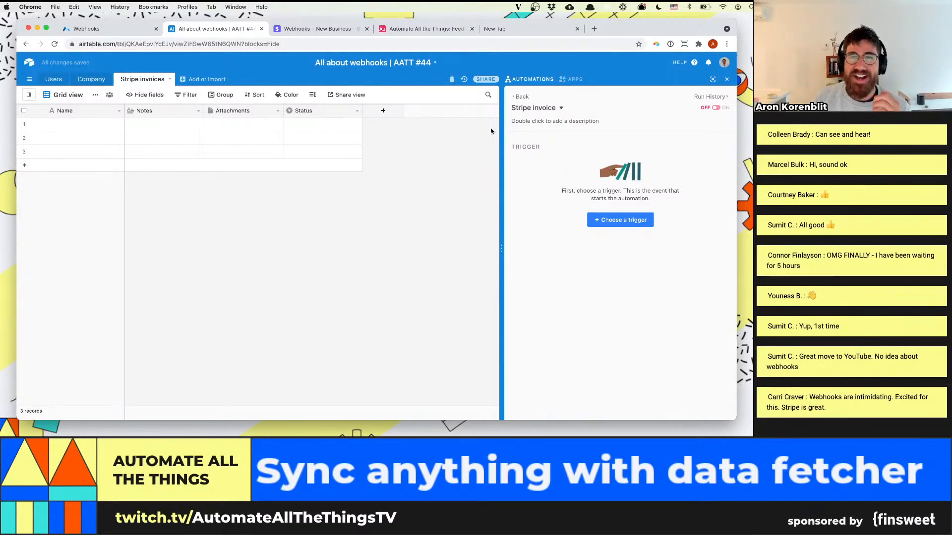
# Search the automation triggers for Stripe and webhook options, and choose "When webhook received" as the trigger
pyautogui.click(597, 221)
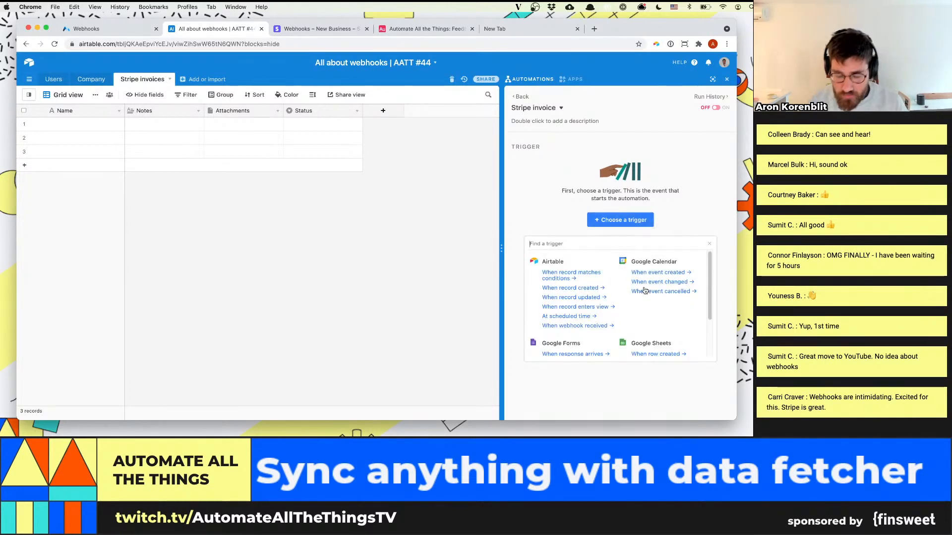
pyautogui.write('stripe')
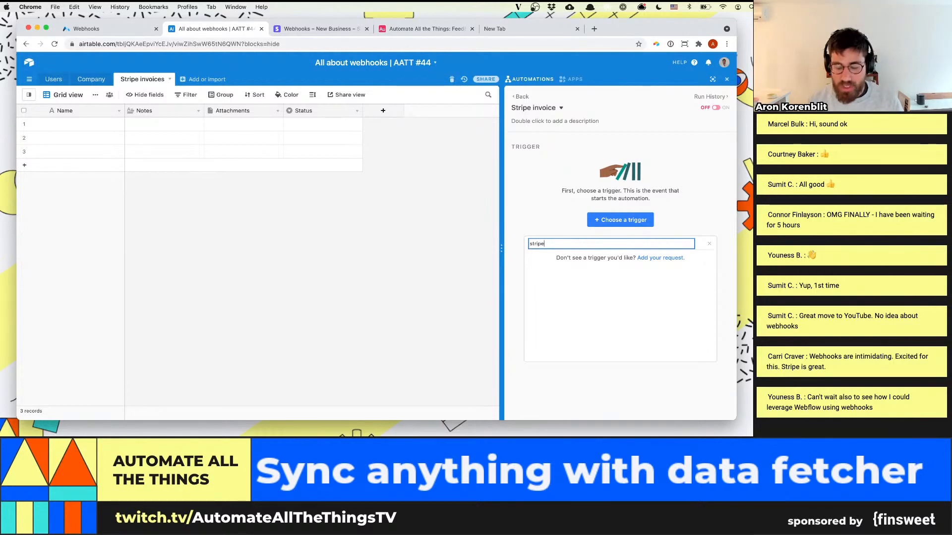
pyautogui.press('BackSpace')
pyautogui.press('BackSpace')
pyautogui.press('BackSpace')
pyautogui.press('BackSpace')
pyautogui.press('BackSpace')
pyautogui.press('BackSpace')
pyautogui.write('incom')
pyautogui.press('BackSpace')
pyautogui.press('BackSpace')
pyautogui.write('web')
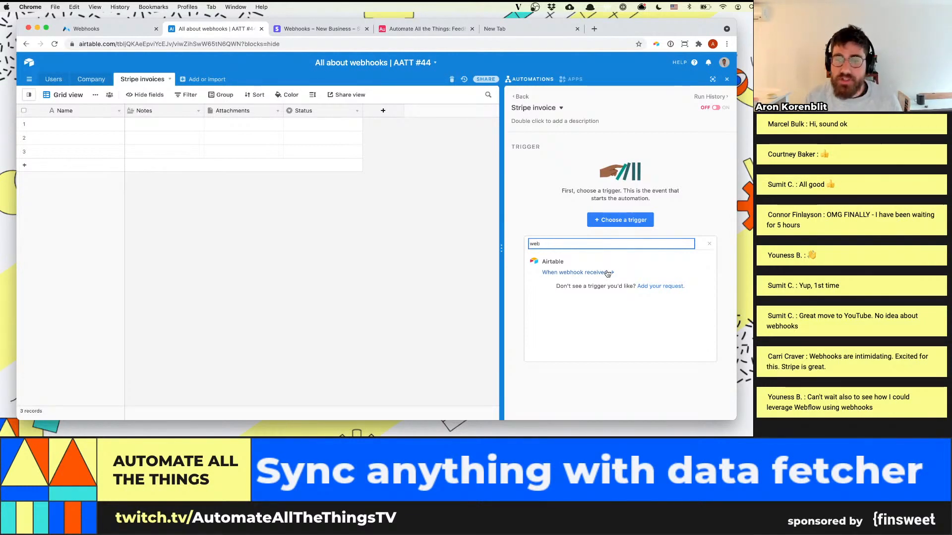
pyautogui.click(608, 273)
# Select the trigger's example webhook URL for copying, and switch to Stripe's developer webhooks page
pyautogui.click(633, 212)
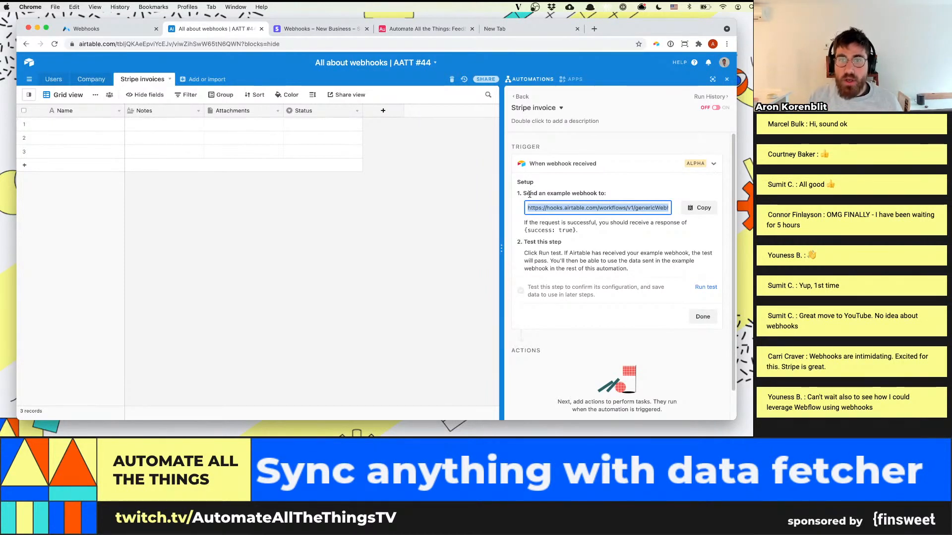
pyautogui.tripleClick(593, 208)
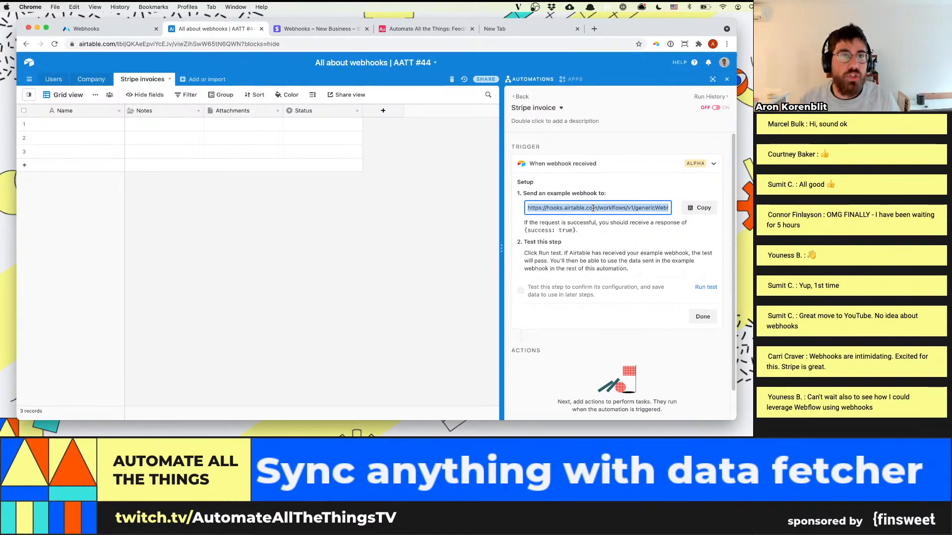
pyautogui.click(330, 31)
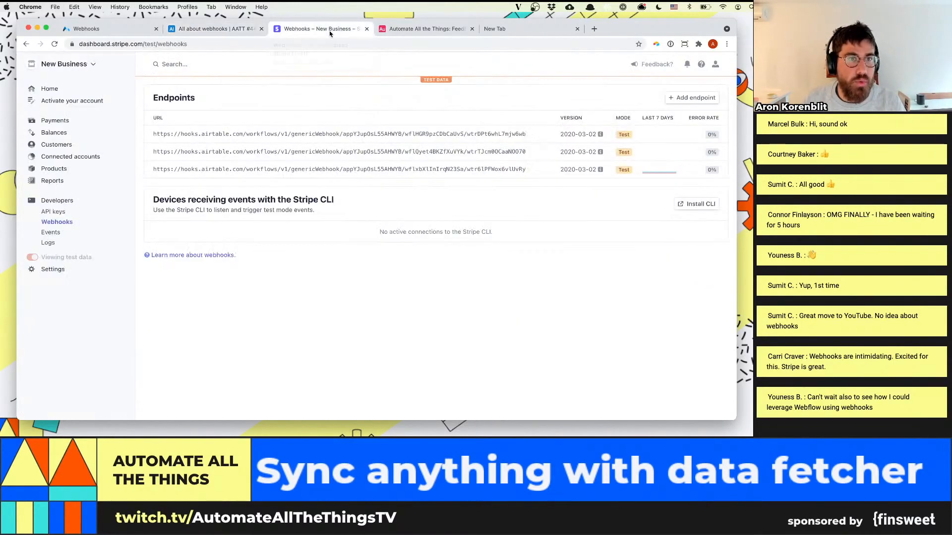
pyautogui.click(48, 89)
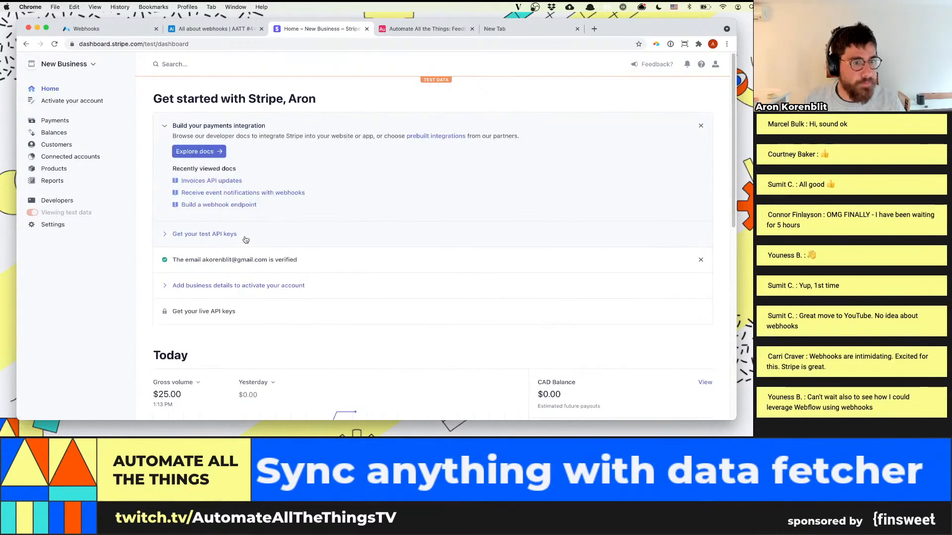
pyautogui.click(59, 200)
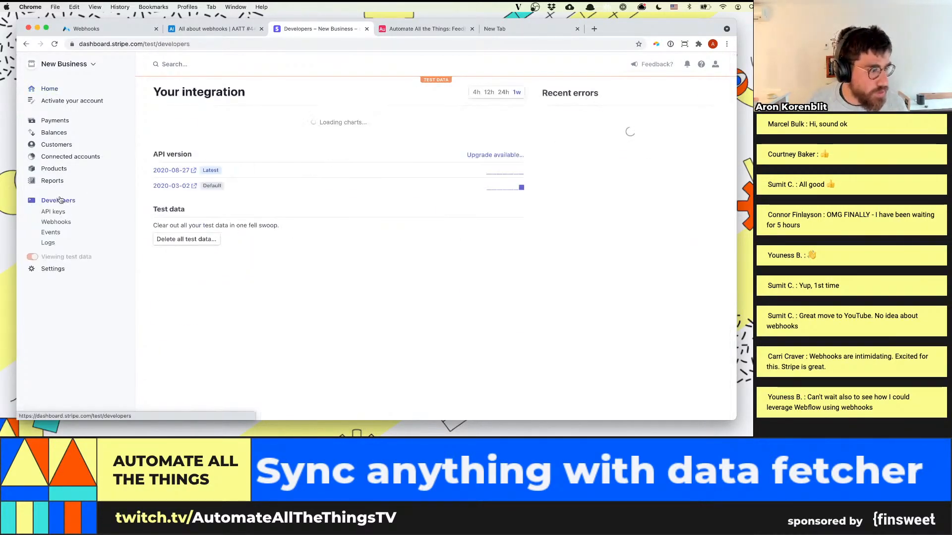
pyautogui.click(69, 223)
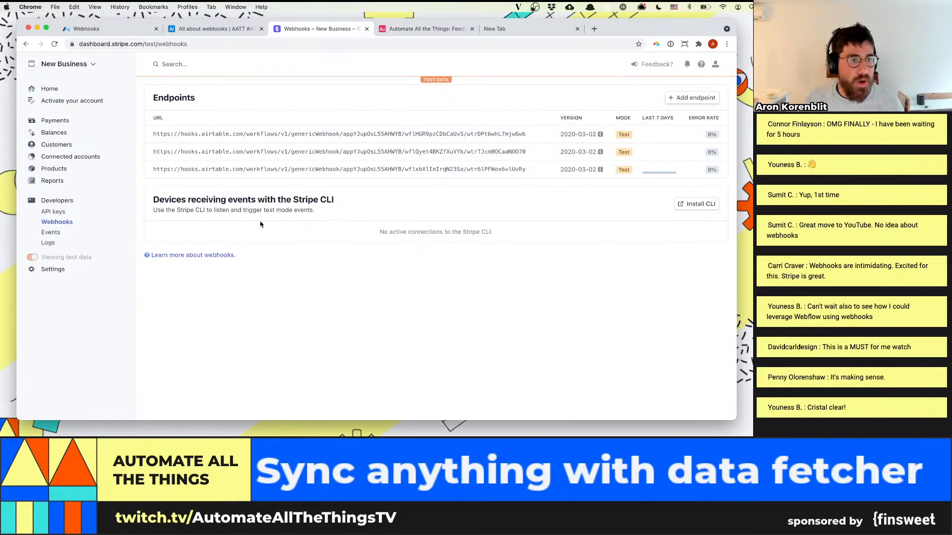
# Start a new Stripe webhook endpoint and enter the Airtable automation's webhook URL as its endpoint URL
pyautogui.click(693, 99)
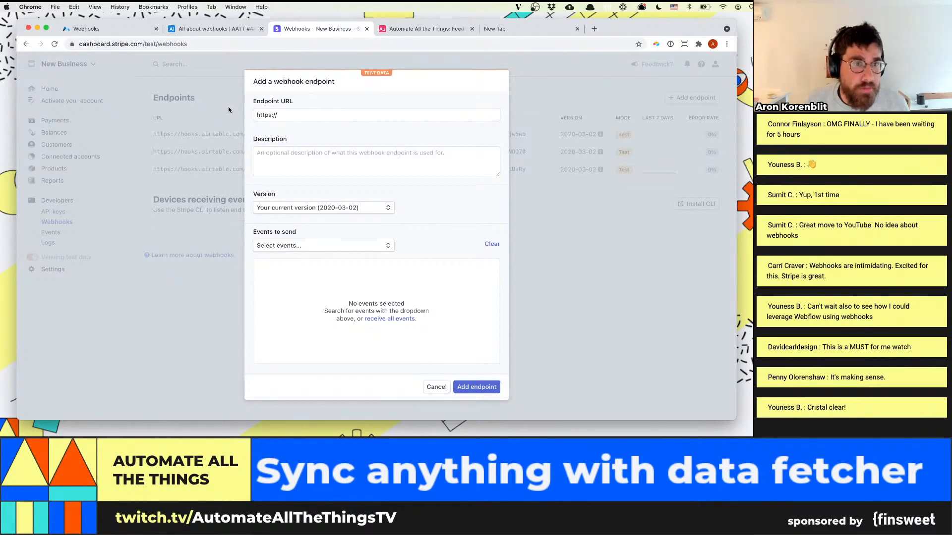
pyautogui.click(243, 29)
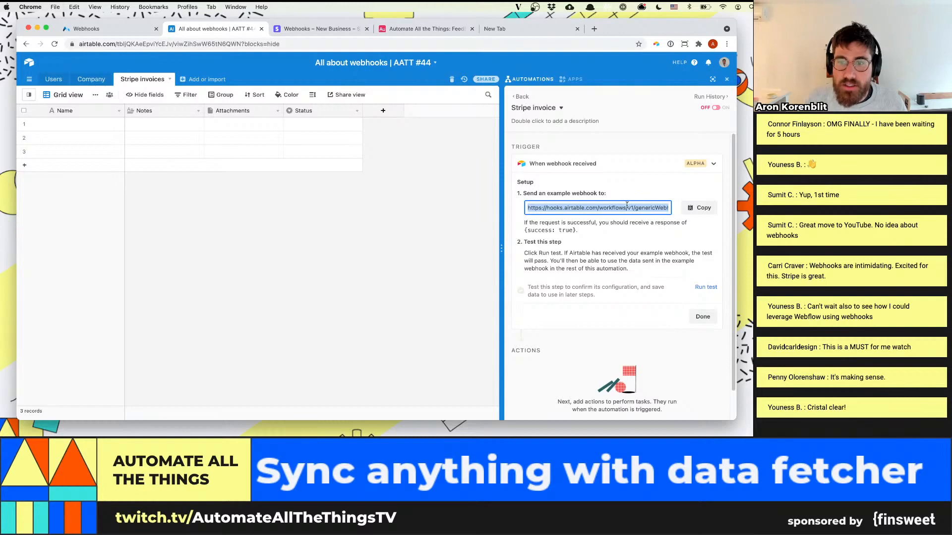
pyautogui.click(323, 28)
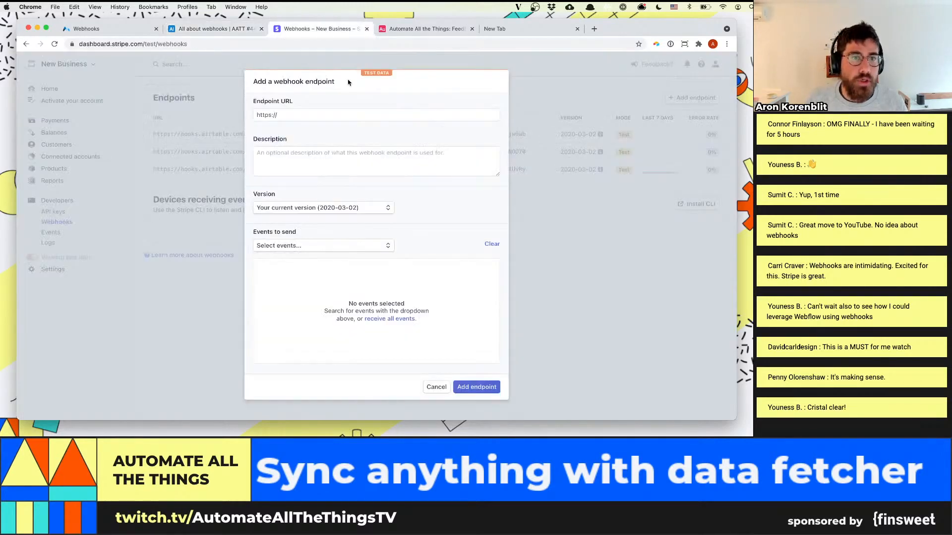
pyautogui.click(333, 114)
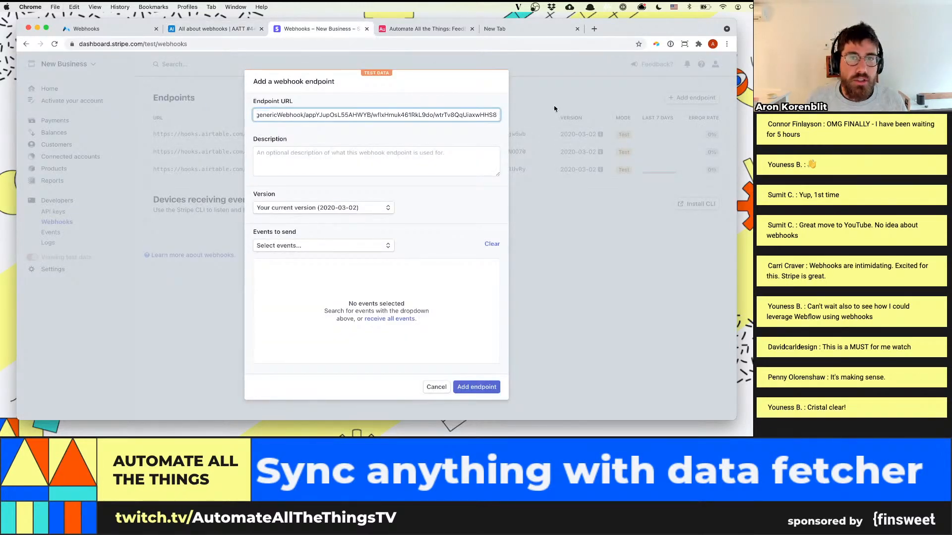
pyautogui.click(369, 164)
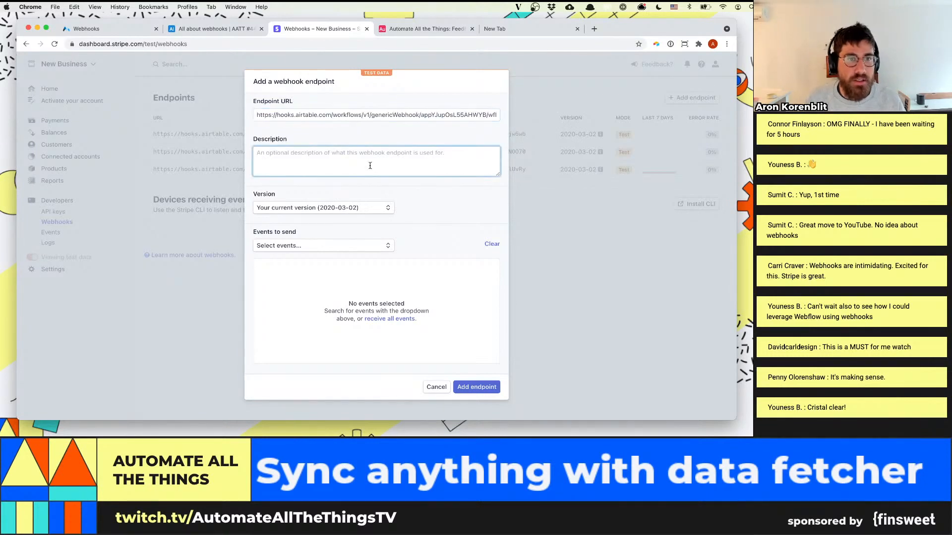
# Browse the events the endpoint can send, search for "invoice" and add the invoice.created event
pyautogui.click(339, 247)
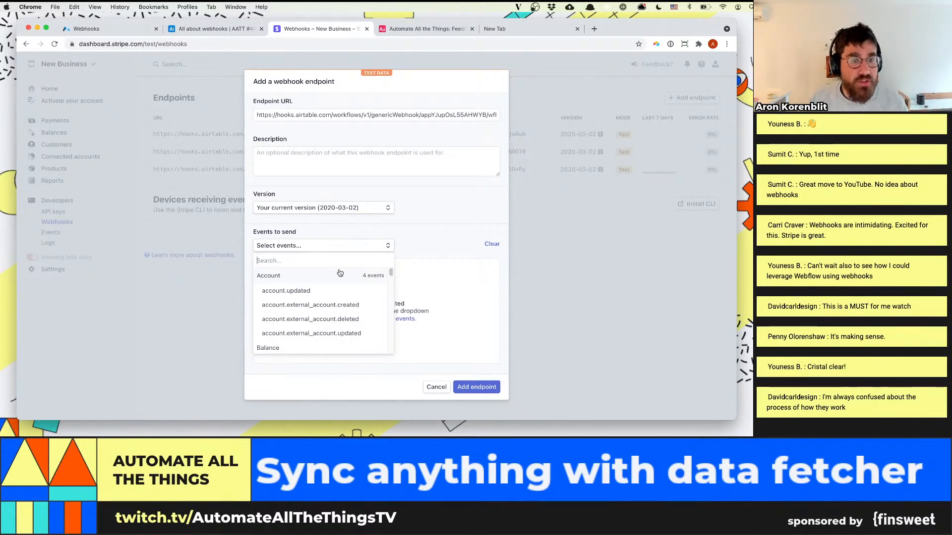
pyautogui.scroll(-3, 361, 310)
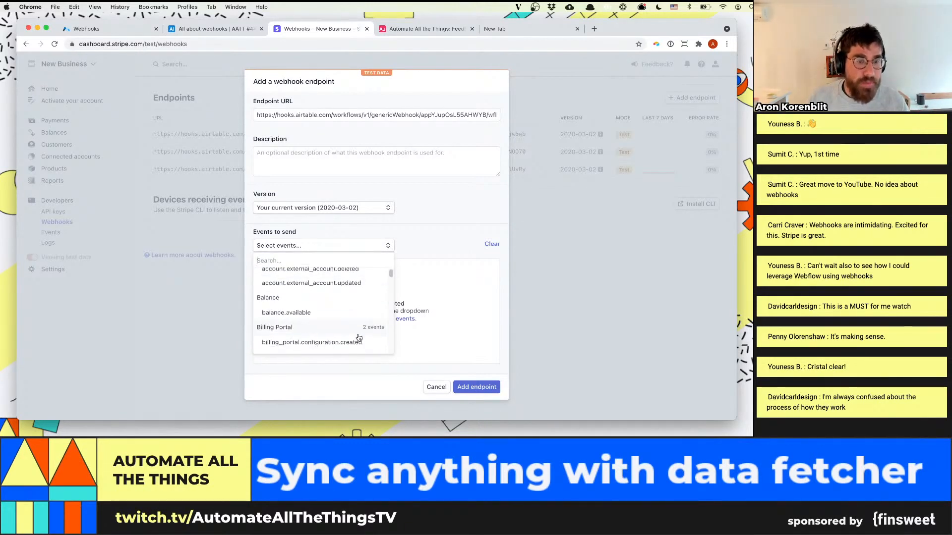
pyautogui.scroll(-1, 354, 331)
pyautogui.moveTo(392, 274); pyautogui.dragTo(388, 317)
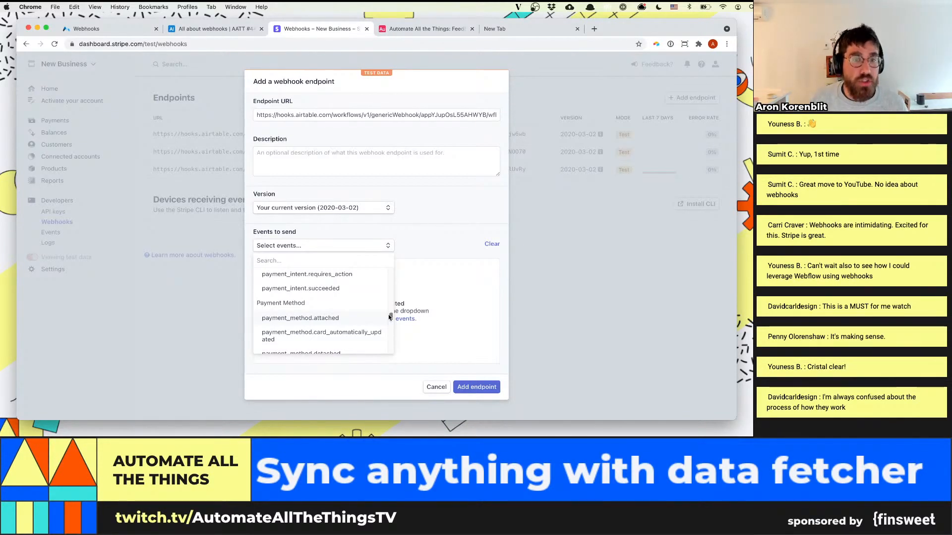
pyautogui.moveTo(390, 317); pyautogui.dragTo(390, 285)
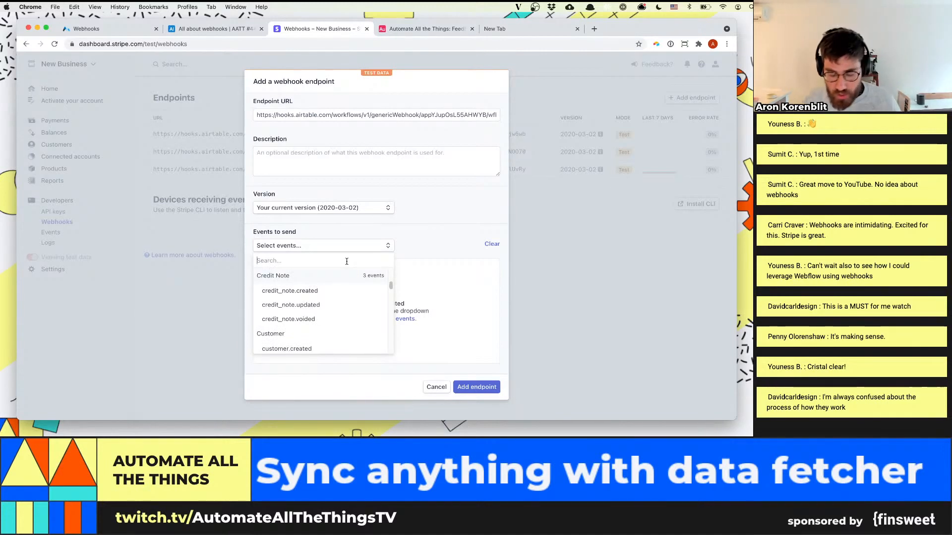
pyautogui.write('invoice')
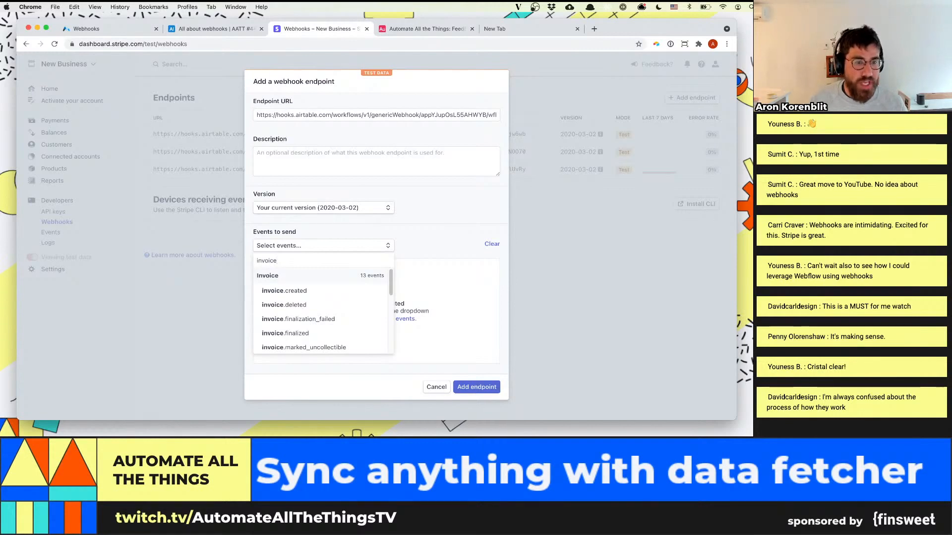
pyautogui.scroll(-1, 391, 286)
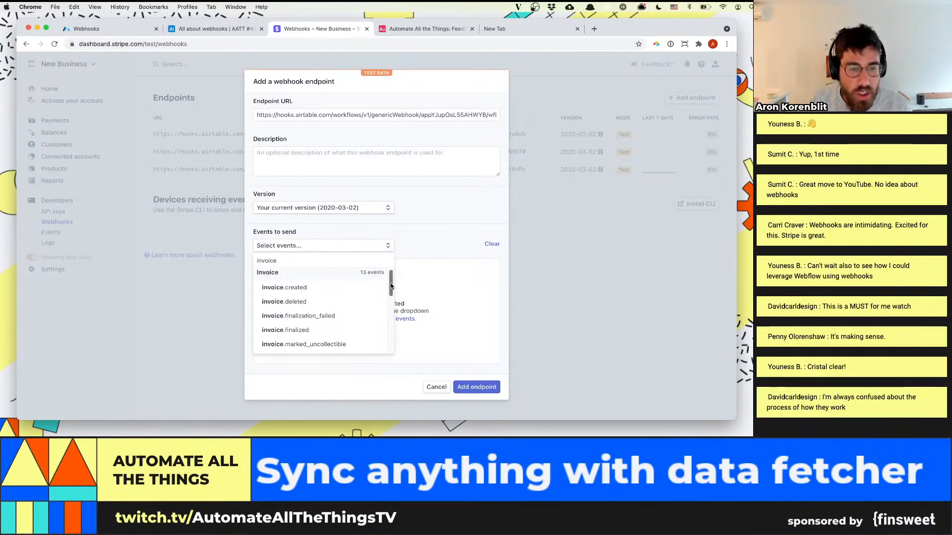
pyautogui.scroll(-2, 391, 286)
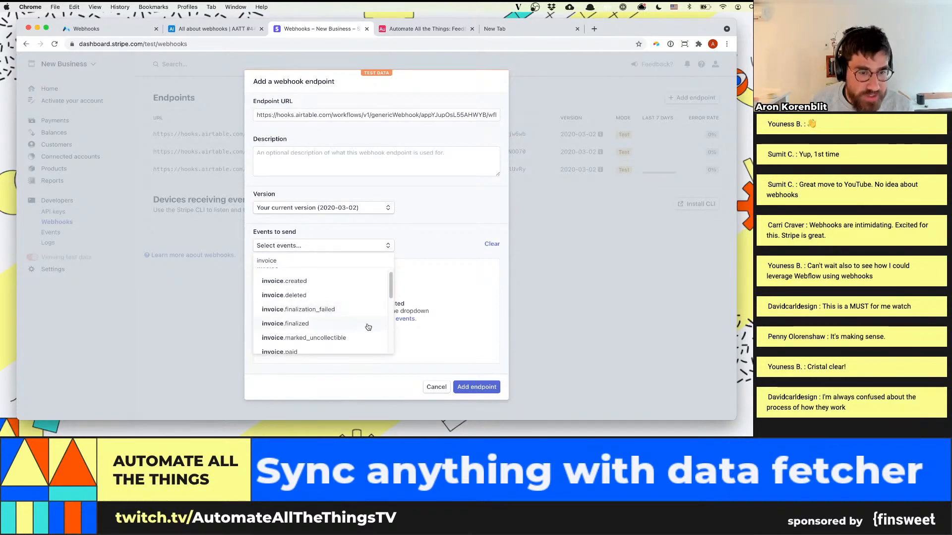
pyautogui.scroll(-1, 391, 290)
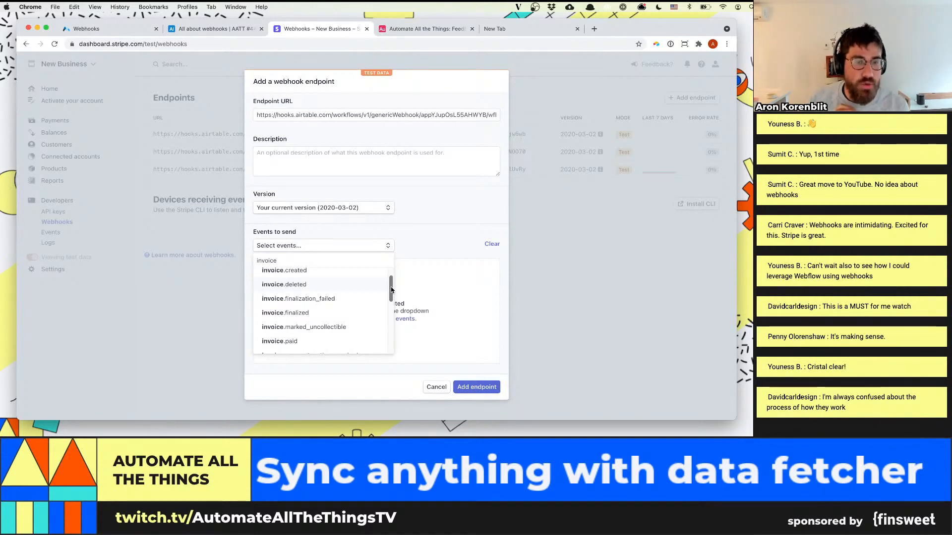
pyautogui.moveTo(391, 289); pyautogui.dragTo(398, 273)
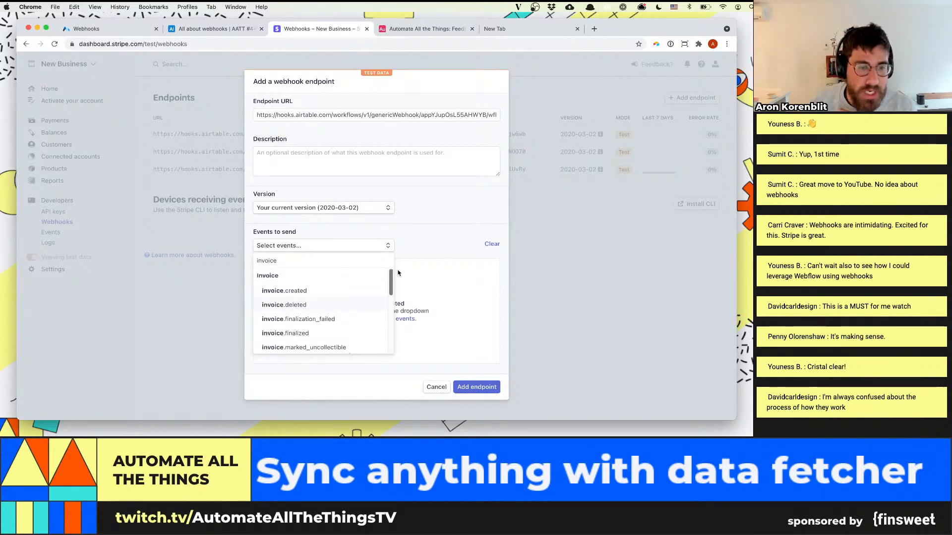
pyautogui.click(347, 291)
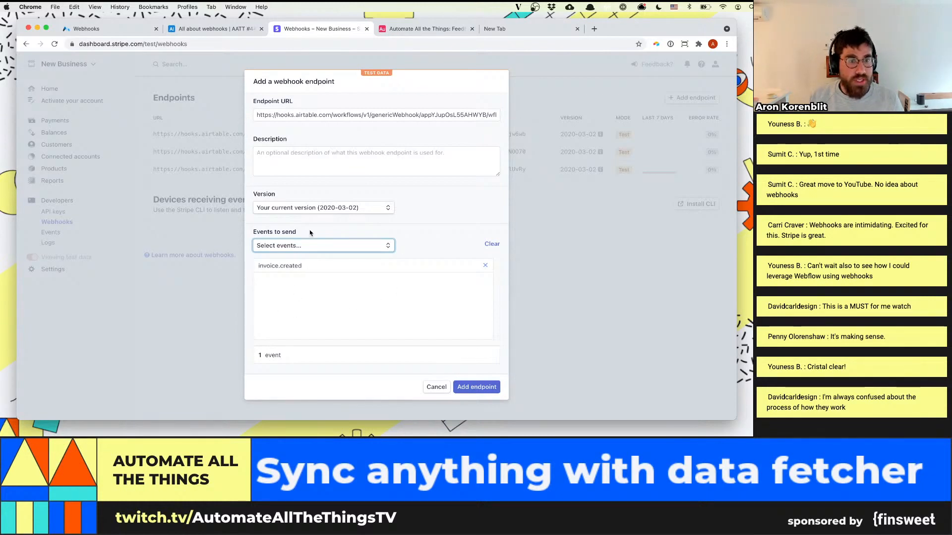
# Add the Stripe webhook endpoint with the invoice.created event and check its URL in the webhook details
pyautogui.click(319, 247)
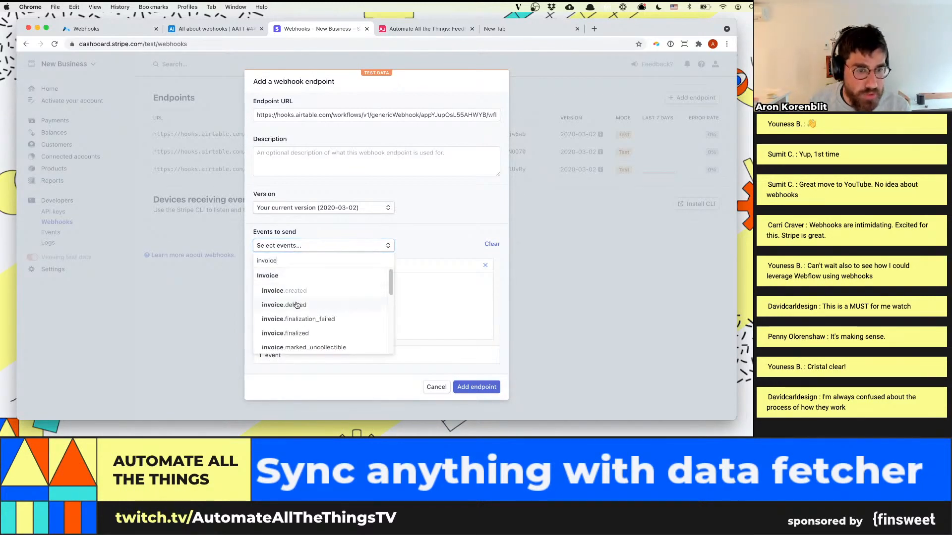
pyautogui.click(427, 292)
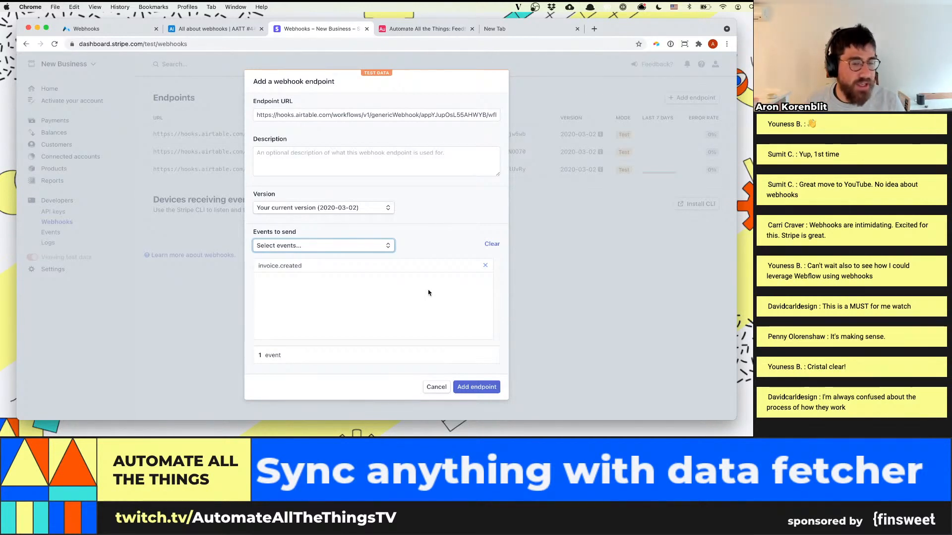
pyautogui.click(463, 387)
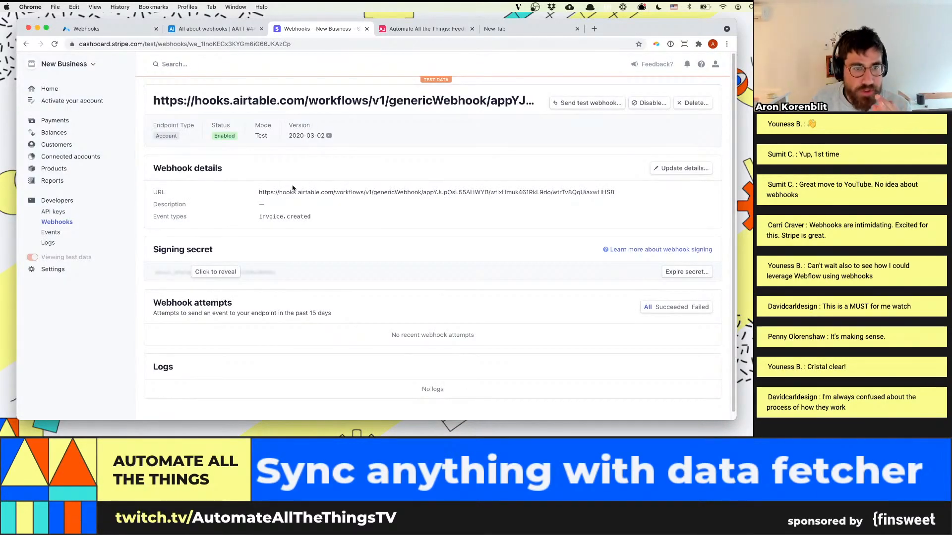
pyautogui.moveTo(259, 192); pyautogui.dragTo(617, 194)
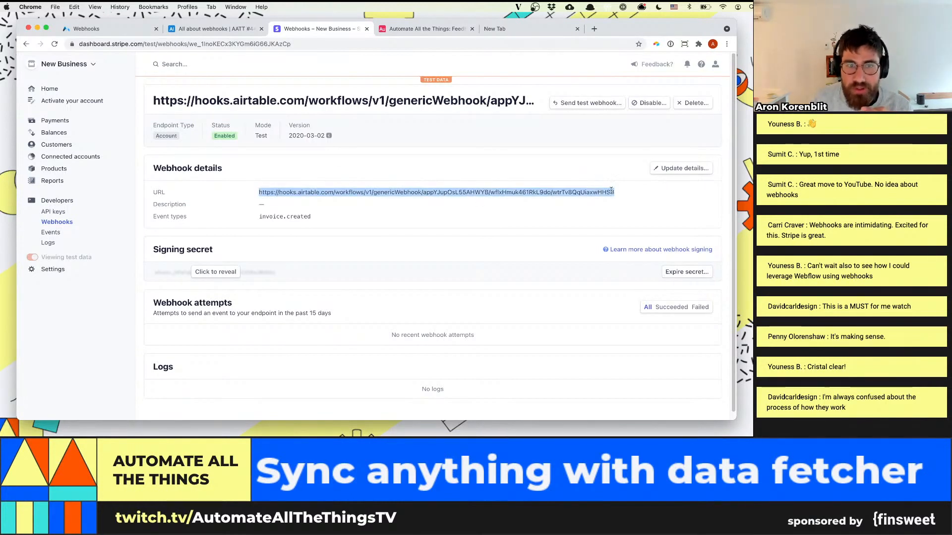
pyautogui.scroll(-1, 533, 277)
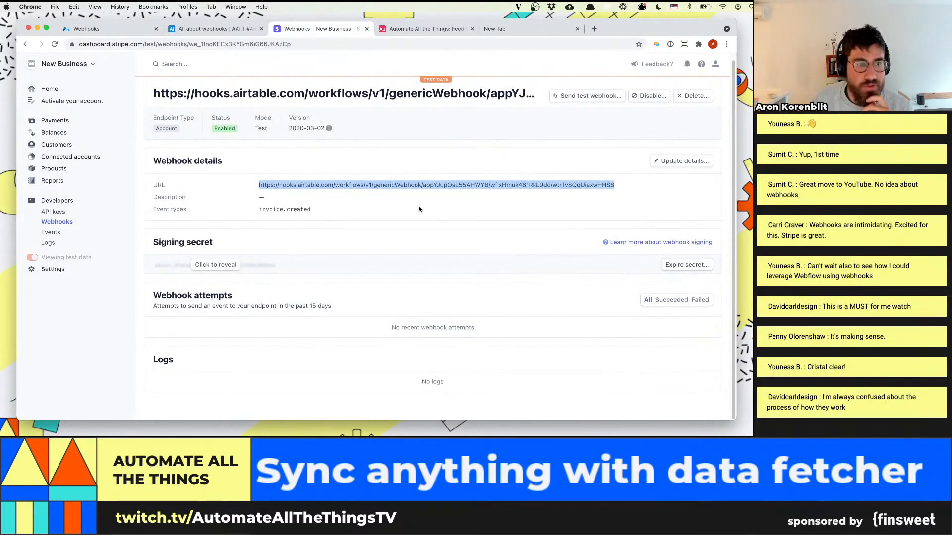
pyautogui.scroll(1, 621, 166)
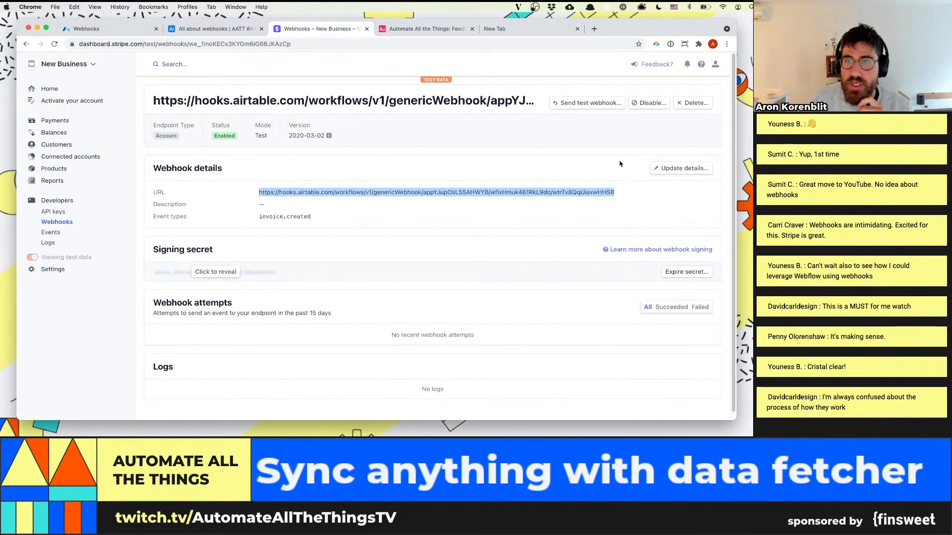
# Send a test webhook to the endpoint with invoice.created as the event type
pyautogui.click(599, 104)
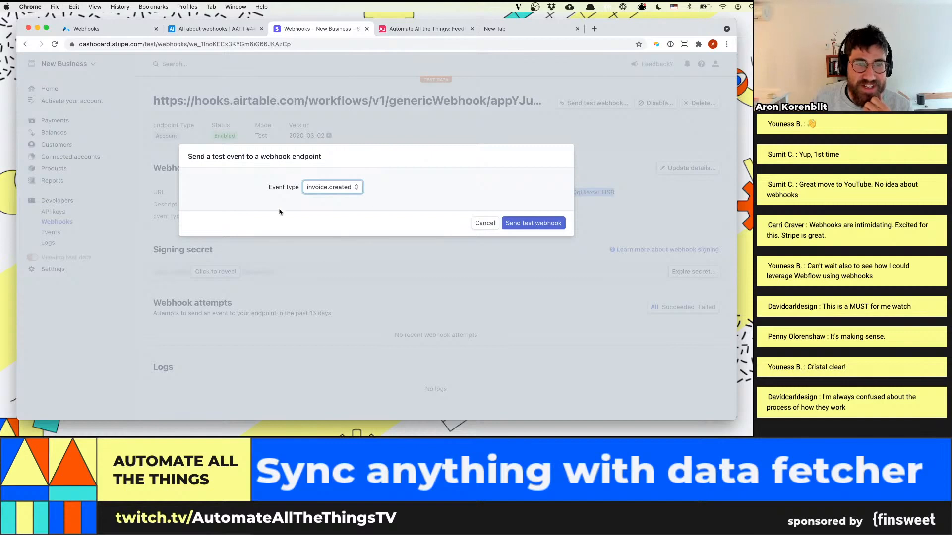
pyautogui.click(342, 188)
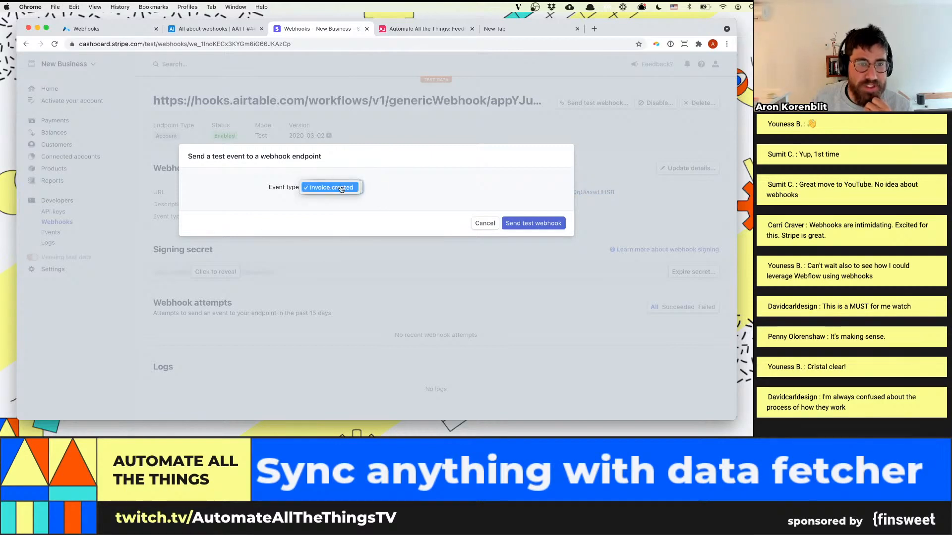
pyautogui.click(342, 188)
pyautogui.click(521, 223)
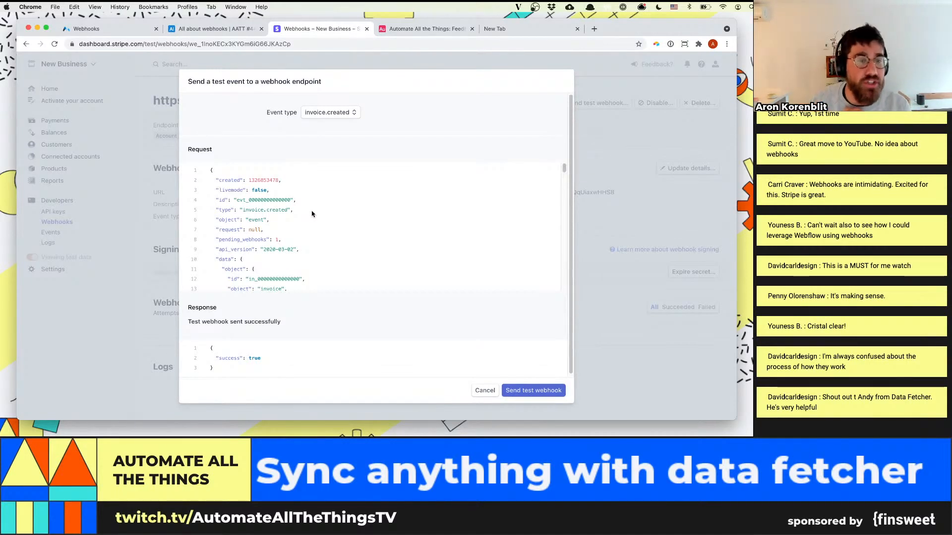
# Examine the top-level fields of the test request, including created, livemode, type, object and data
pyautogui.moveTo(218, 180); pyautogui.dragTo(310, 189)
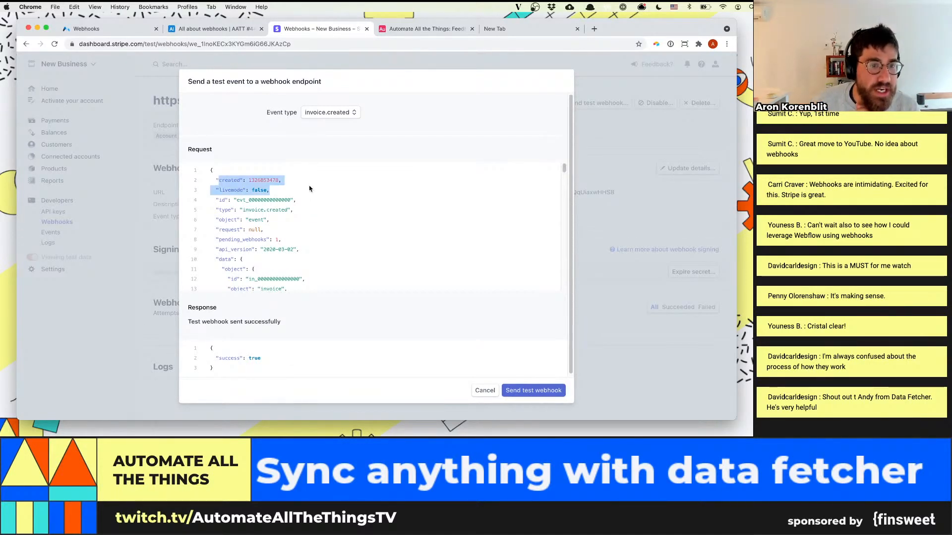
pyautogui.click(228, 197)
pyautogui.scroll(-1, 253, 199)
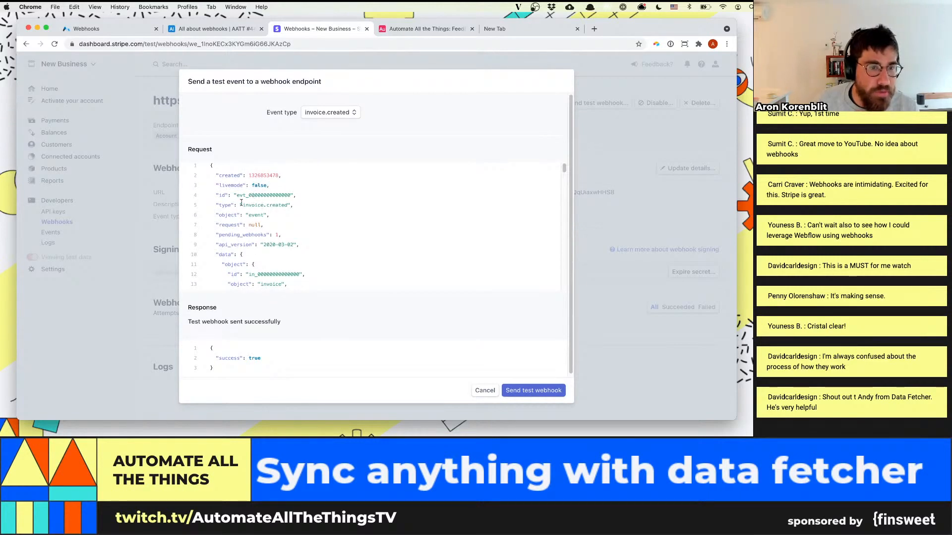
pyautogui.moveTo(216, 205); pyautogui.dragTo(321, 216)
pyautogui.click(238, 225)
pyautogui.scroll(-1, 276, 235)
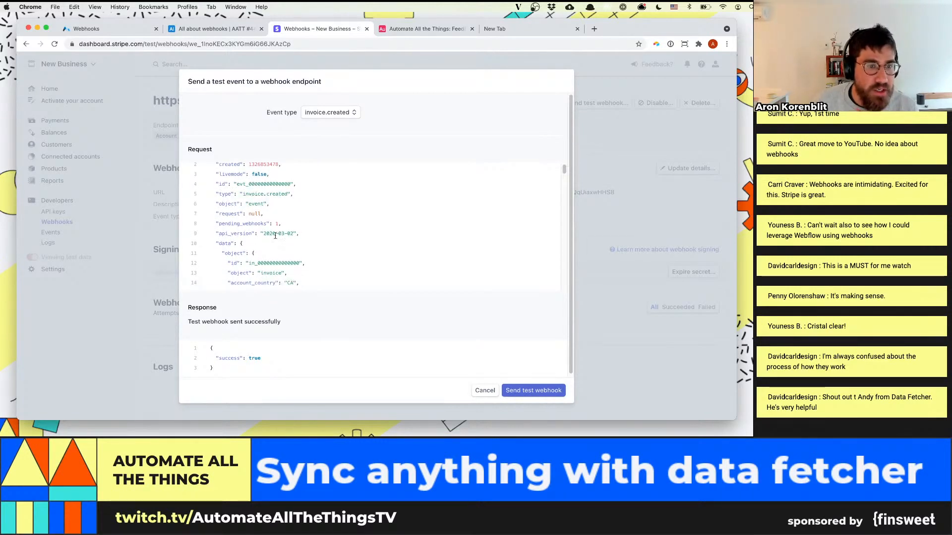
pyautogui.moveTo(216, 242); pyautogui.dragTo(235, 243)
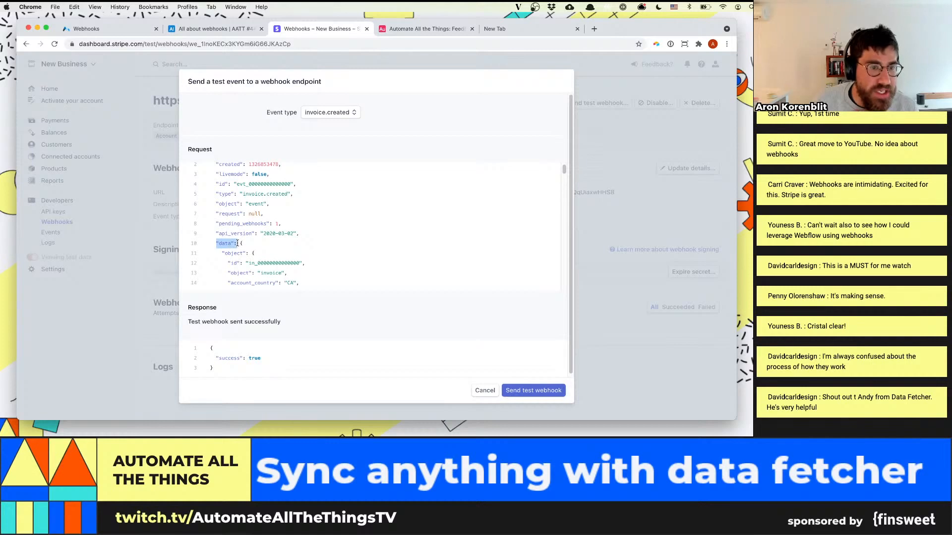
# Examine the invoice object inside the test request, including its id, amounts, customer fields, due date and line items
pyautogui.scroll(-1, 303, 243)
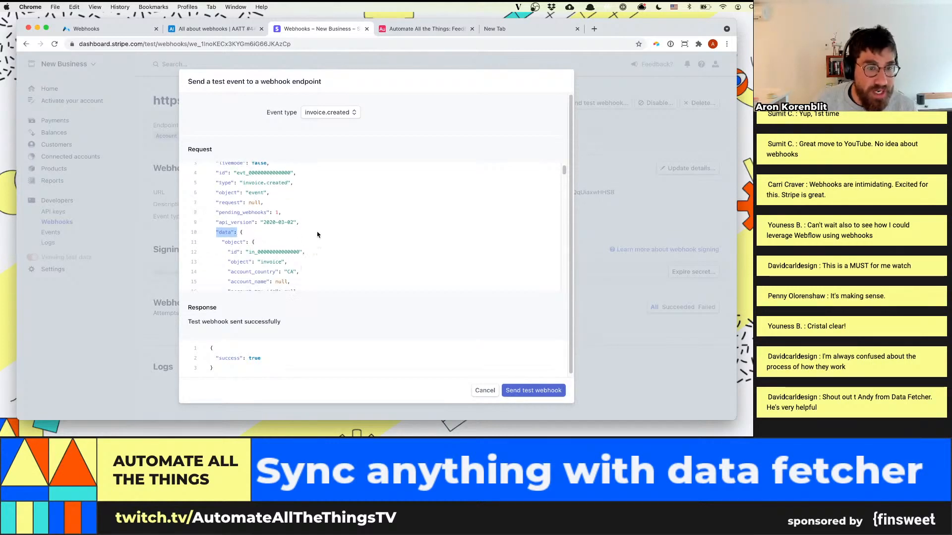
pyautogui.scroll(-1, 338, 235)
pyautogui.scroll(-1, 339, 234)
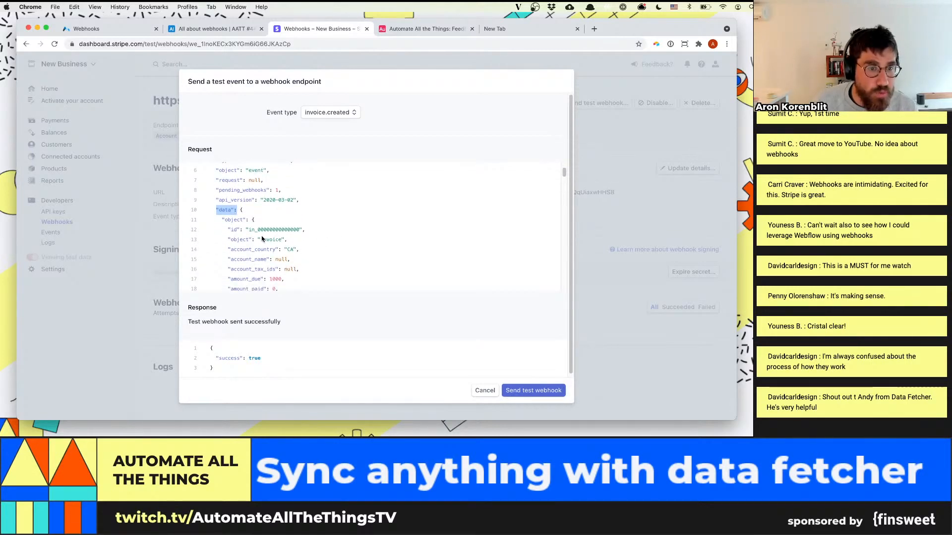
pyautogui.scroll(-1, 301, 245)
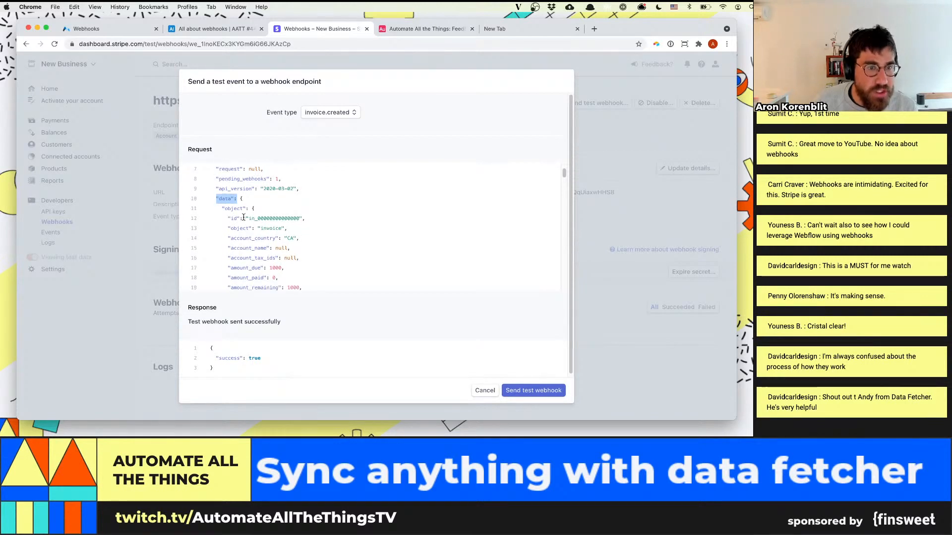
pyautogui.moveTo(230, 216); pyautogui.dragTo(299, 218)
pyautogui.scroll(-5, 270, 194)
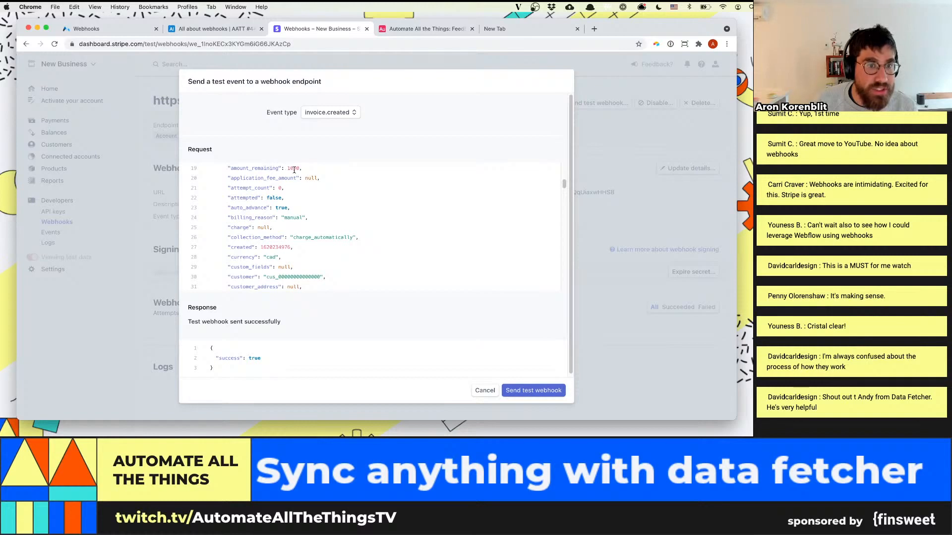
pyautogui.moveTo(306, 170); pyautogui.dragTo(258, 243)
pyautogui.scroll(-1, 260, 238)
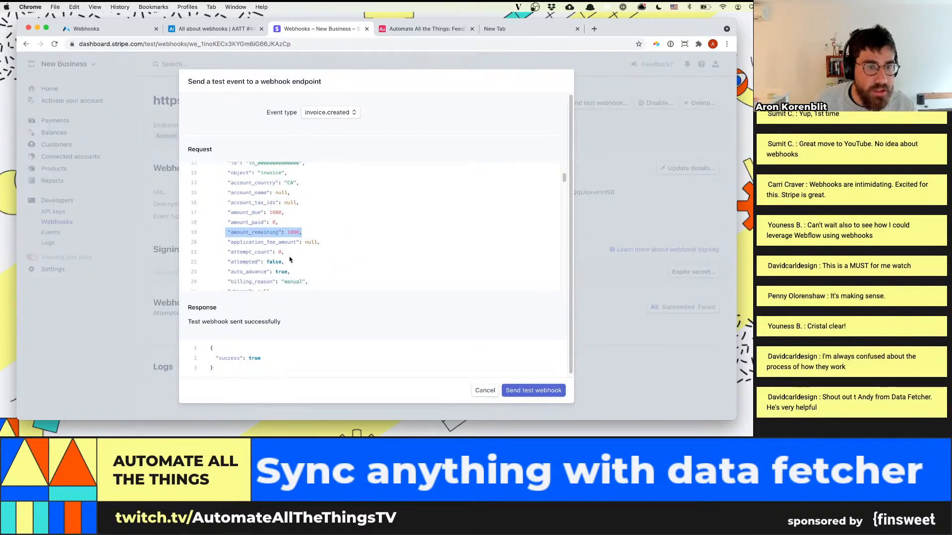
pyautogui.click(273, 200)
pyautogui.moveTo(226, 201); pyautogui.dragTo(290, 201)
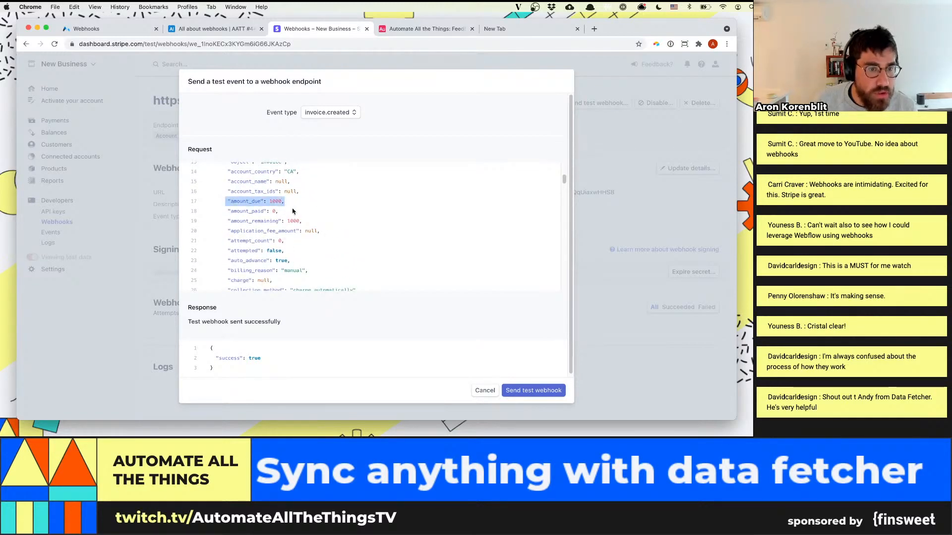
pyautogui.scroll(-3, 298, 211)
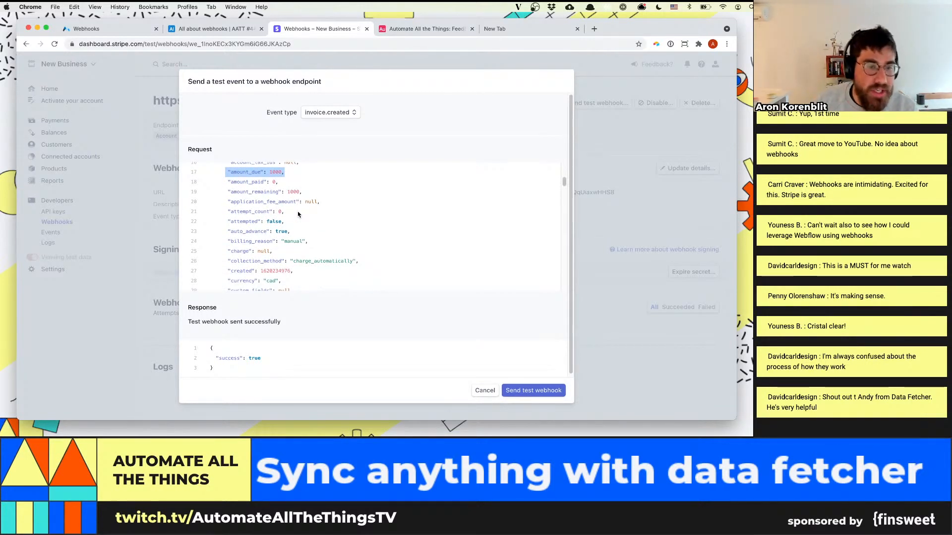
pyautogui.scroll(-3, 290, 238)
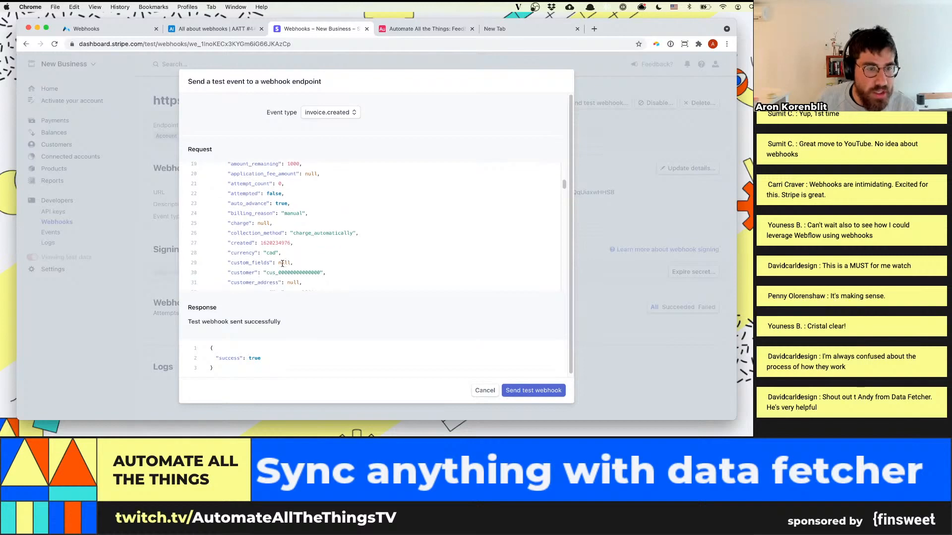
pyautogui.scroll(-3, 295, 267)
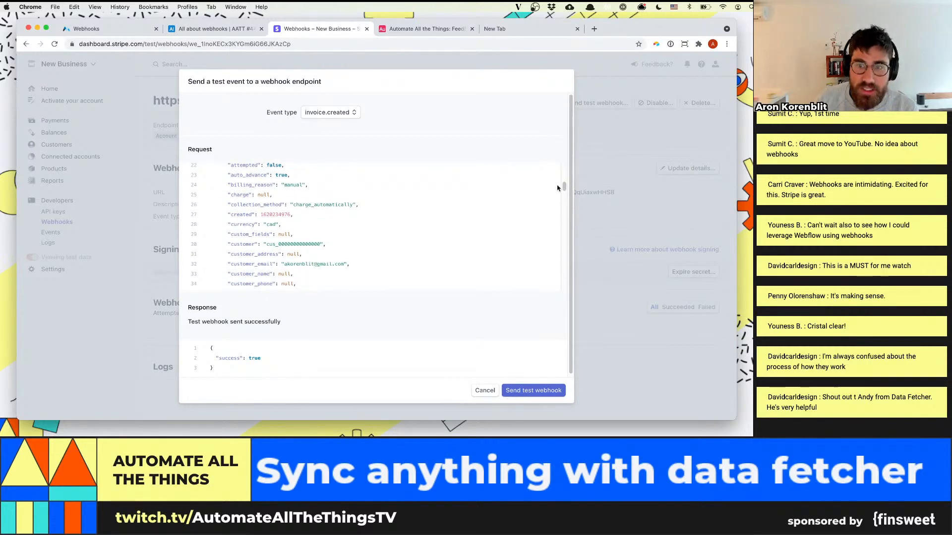
pyautogui.moveTo(564, 187); pyautogui.dragTo(564, 197)
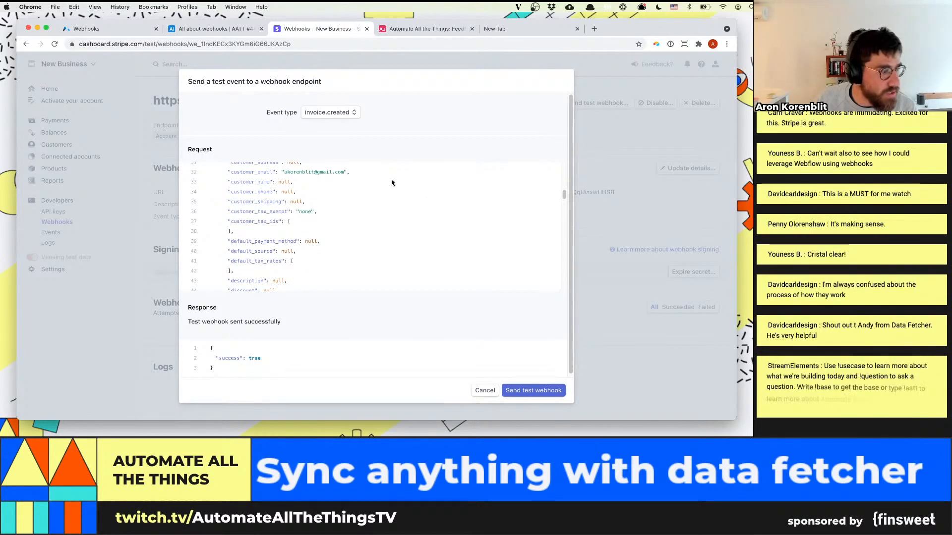
pyautogui.scroll(-2, 411, 193)
pyautogui.scroll(-2, 431, 202)
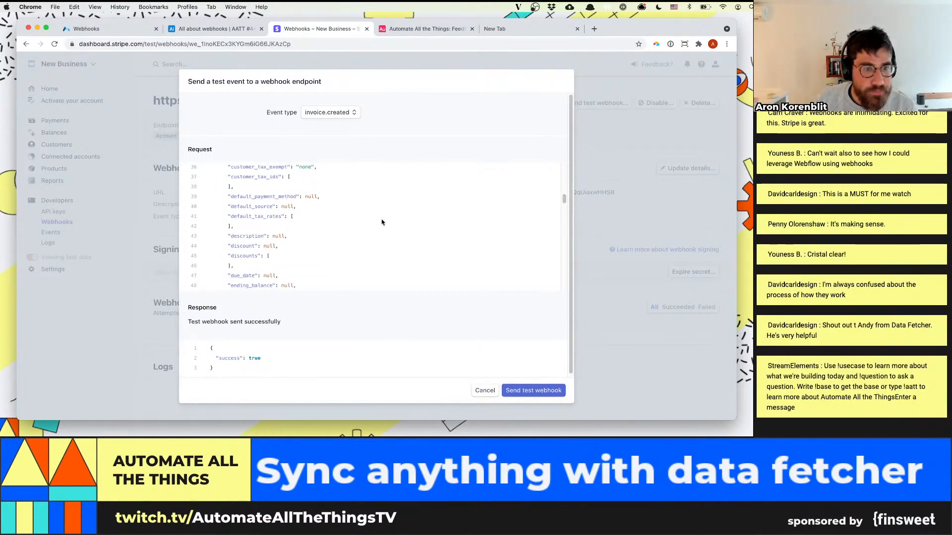
pyautogui.scroll(-3, 293, 240)
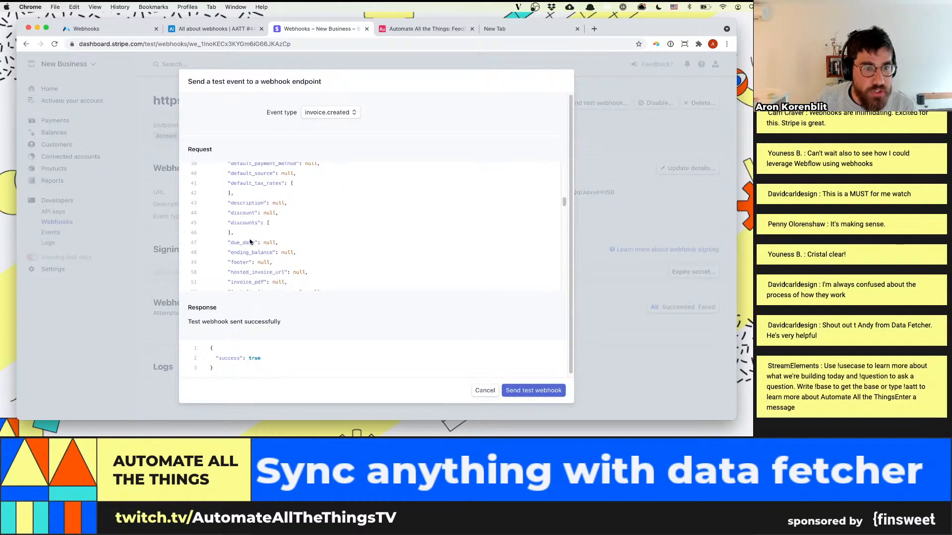
pyautogui.scroll(-4, 285, 268)
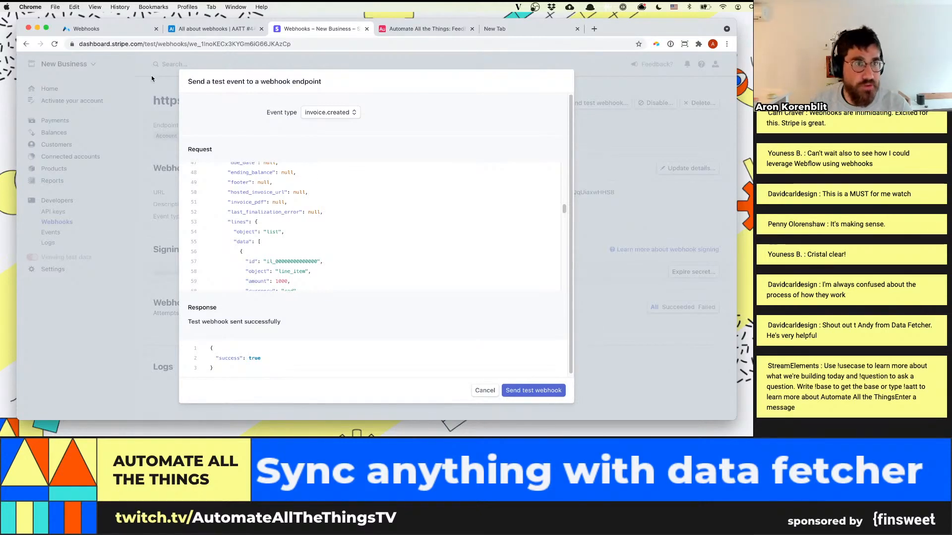
# Switch to the Airtable base, run the webhook trigger's test and expand the received webhook's body
pyautogui.click(212, 30)
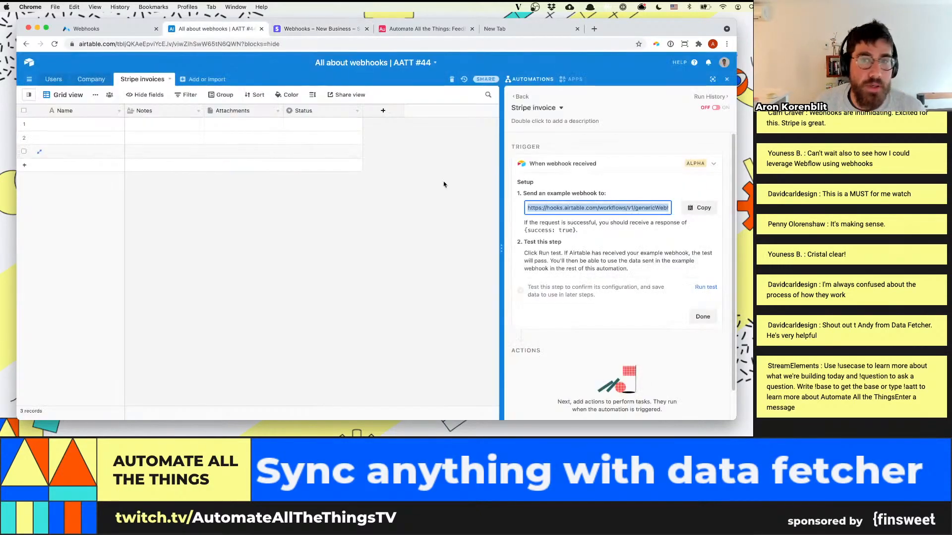
pyautogui.click(706, 282)
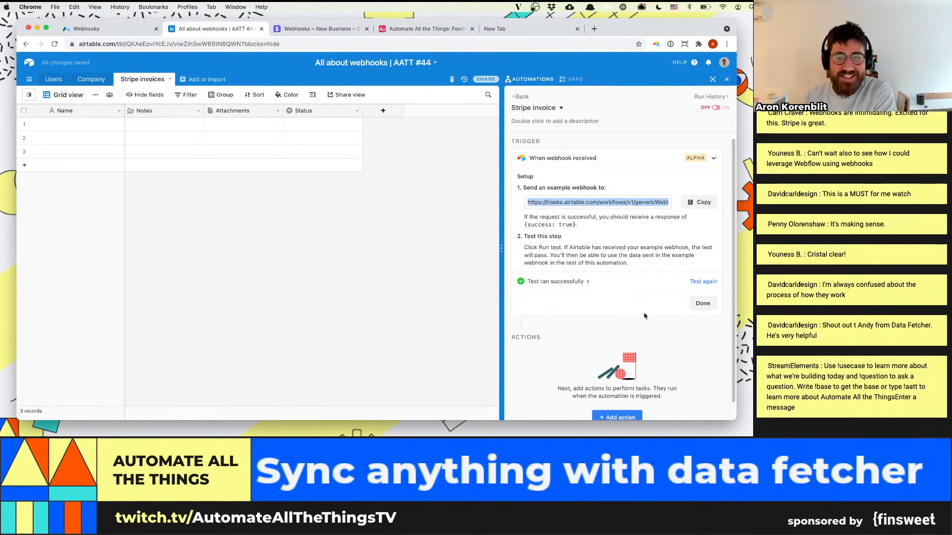
pyautogui.click(586, 282)
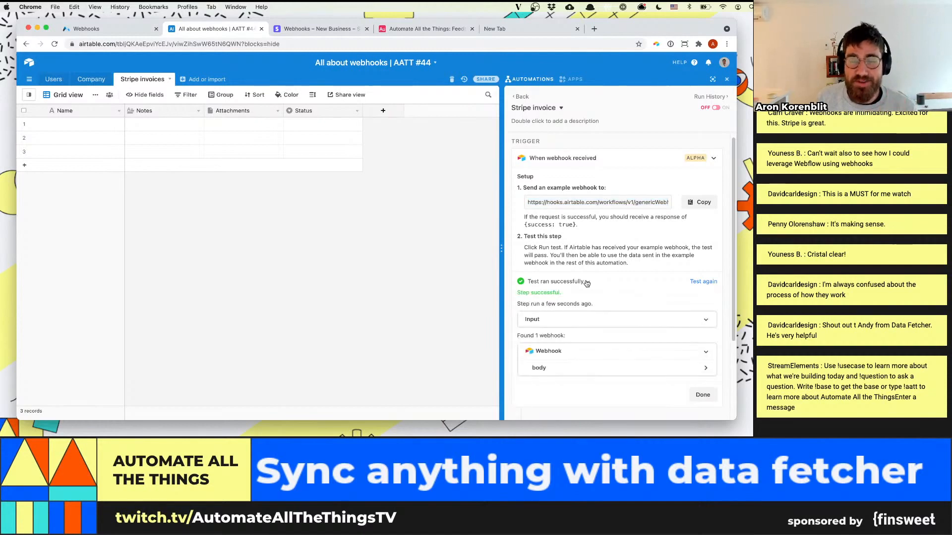
pyautogui.scroll(-1, 592, 307)
pyautogui.click(598, 333)
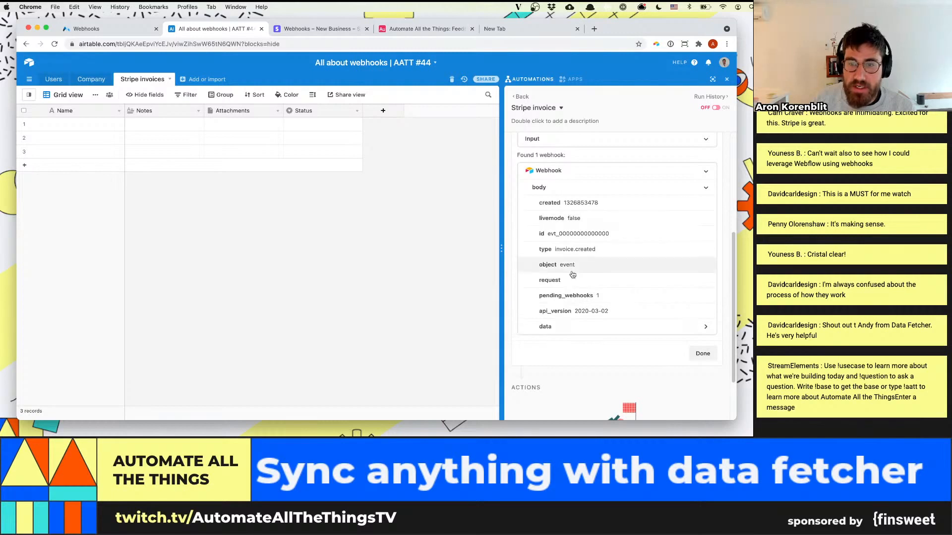
# Expand data and its object in the received webhook, and examine the invoice's amount and customer fields
pyautogui.click(559, 328)
pyautogui.scroll(-1, 559, 322)
pyautogui.click(575, 315)
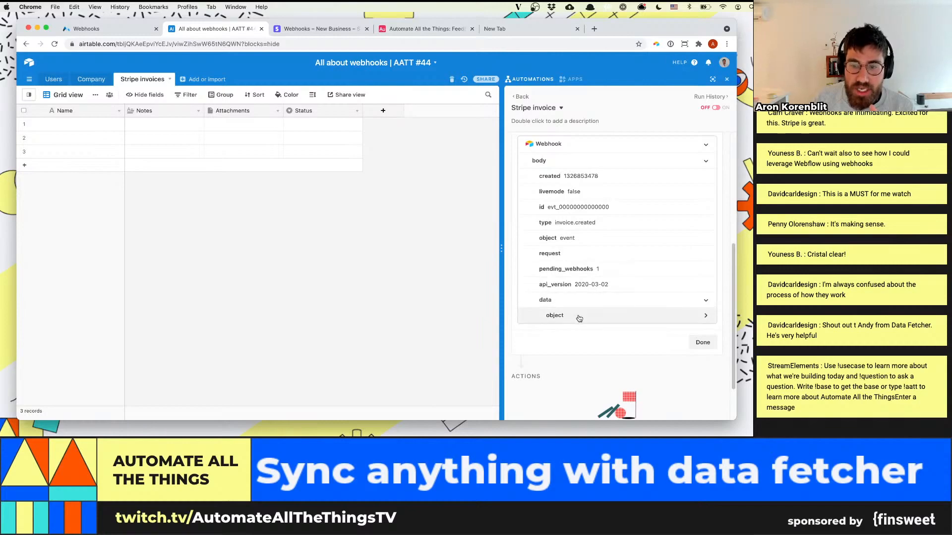
pyautogui.scroll(-8, 578, 317)
pyautogui.scroll(1, 582, 213)
pyautogui.scroll(5, 581, 213)
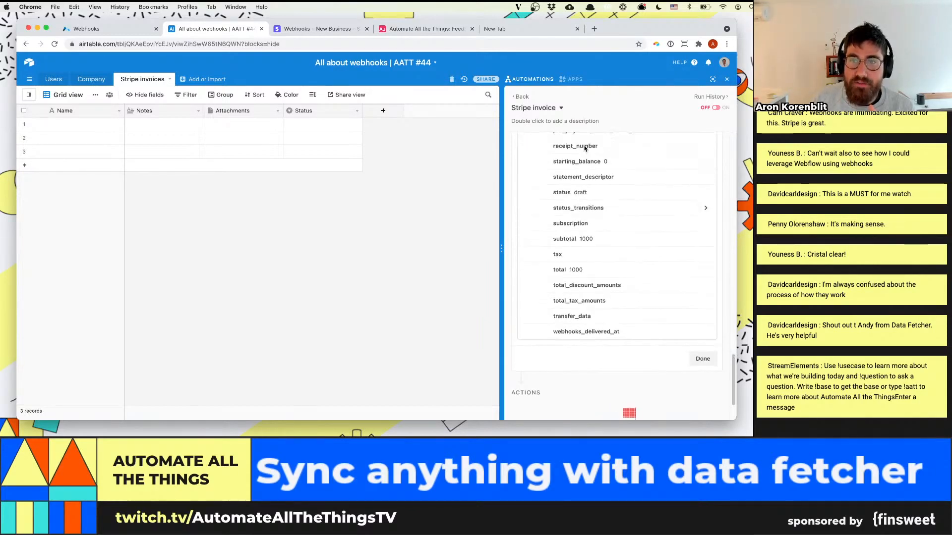
pyautogui.scroll(10, 591, 239)
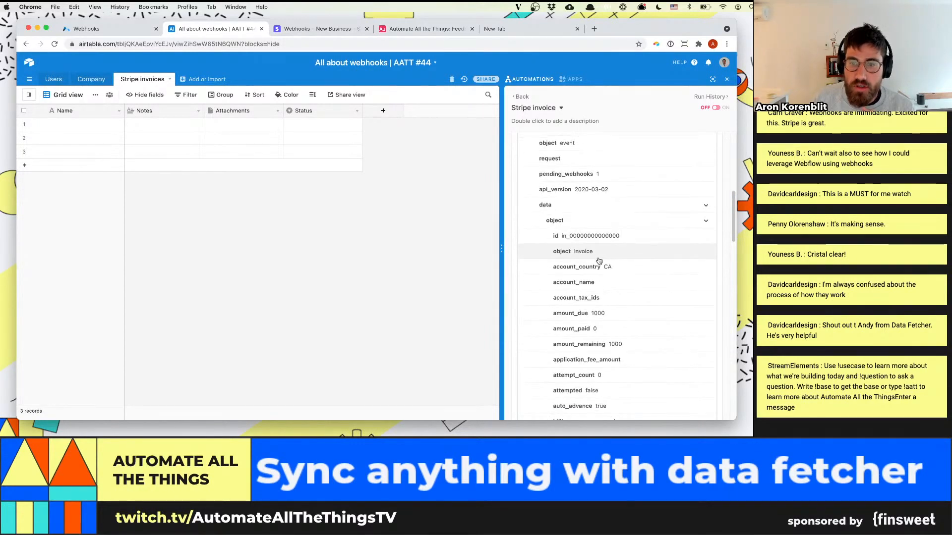
pyautogui.scroll(-2, 614, 268)
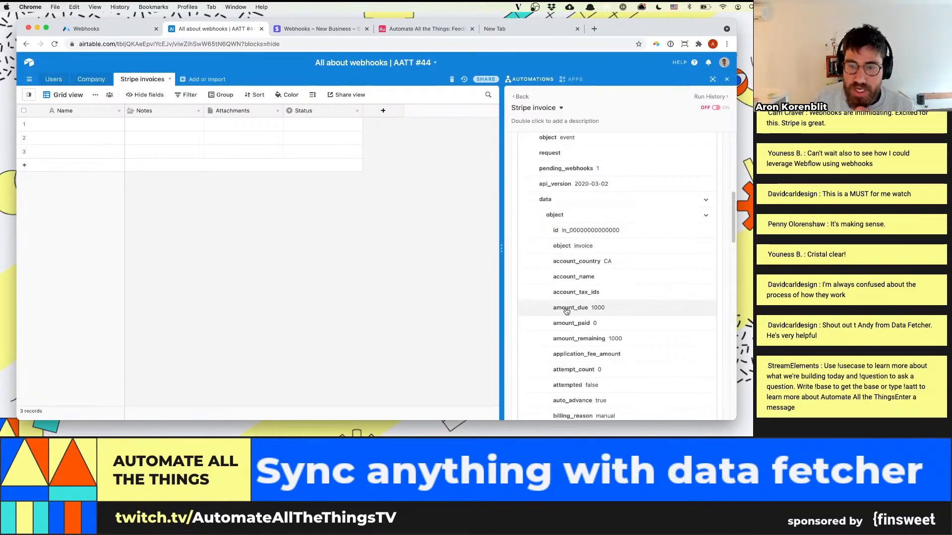
pyautogui.scroll(-3, 626, 317)
pyautogui.scroll(-10, 632, 317)
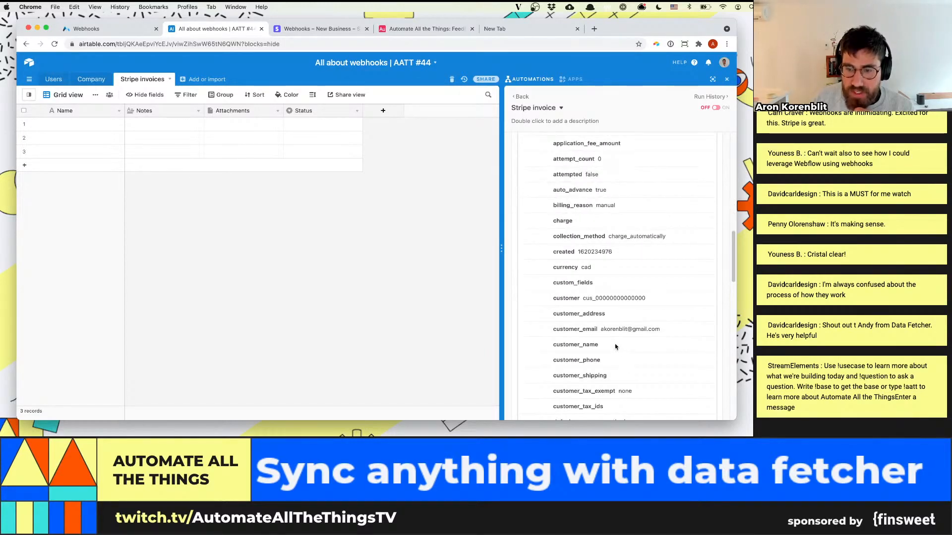
# Edit the Status field of the Stripe invoices table: rename the Todo option to Draft and remove In progress and Done
pyautogui.scroll(-6, 617, 320)
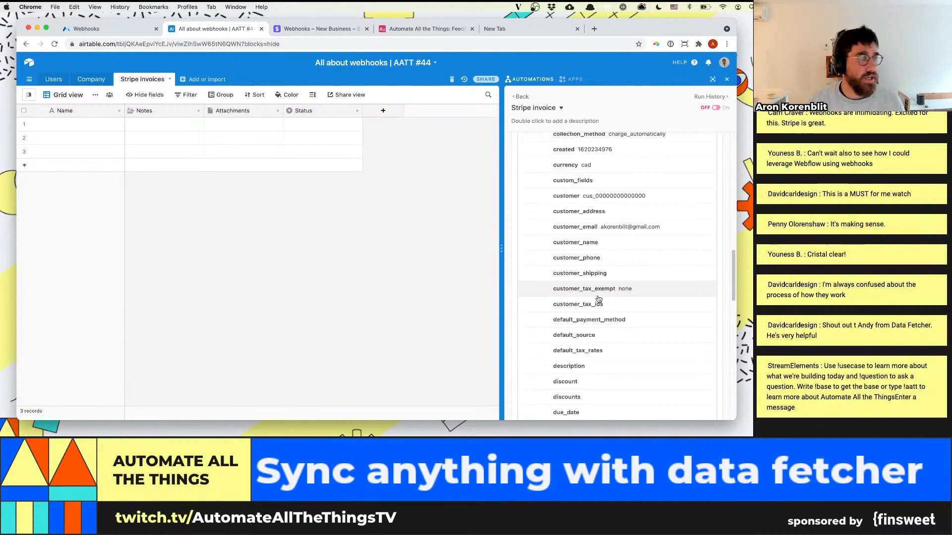
pyautogui.click(357, 114)
pyautogui.click(343, 128)
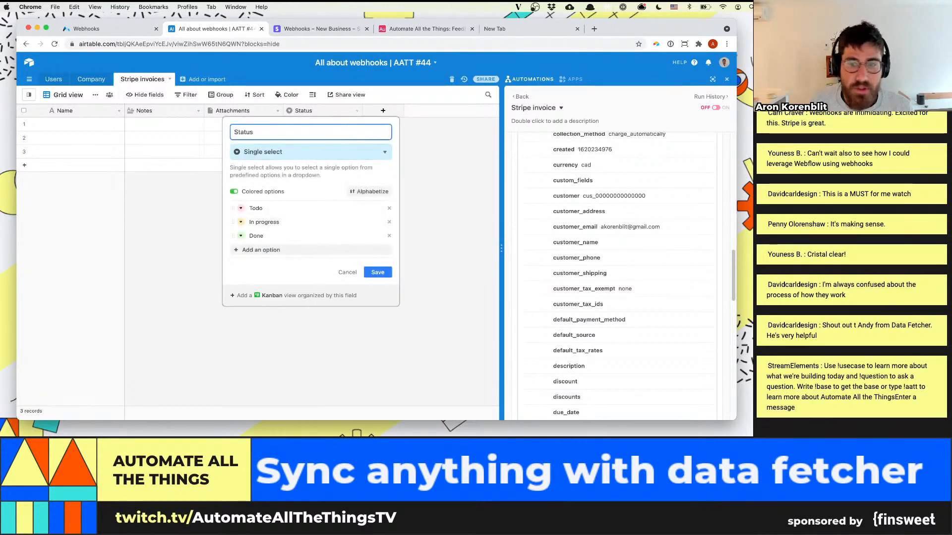
pyautogui.scroll(-3, 660, 306)
pyautogui.scroll(-6, 660, 307)
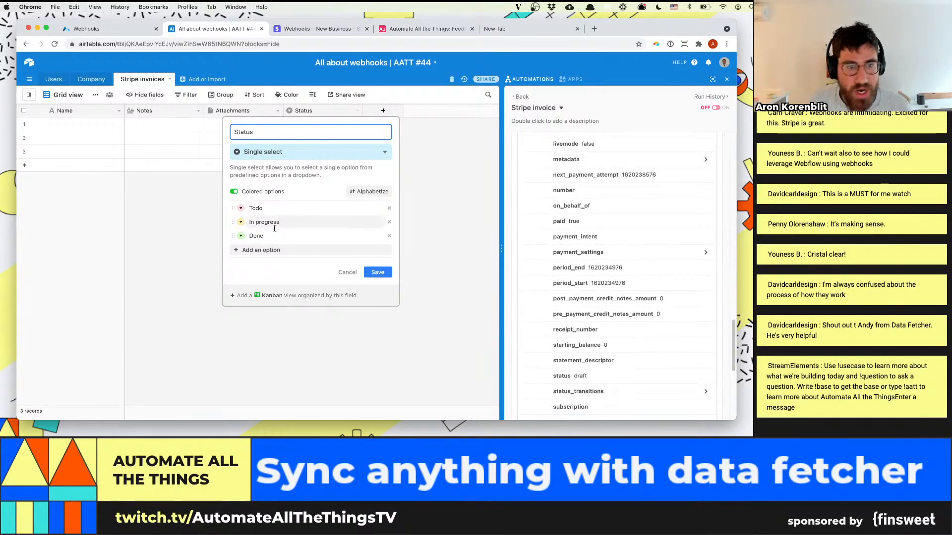
pyautogui.click(267, 207)
pyautogui.write('Draft')
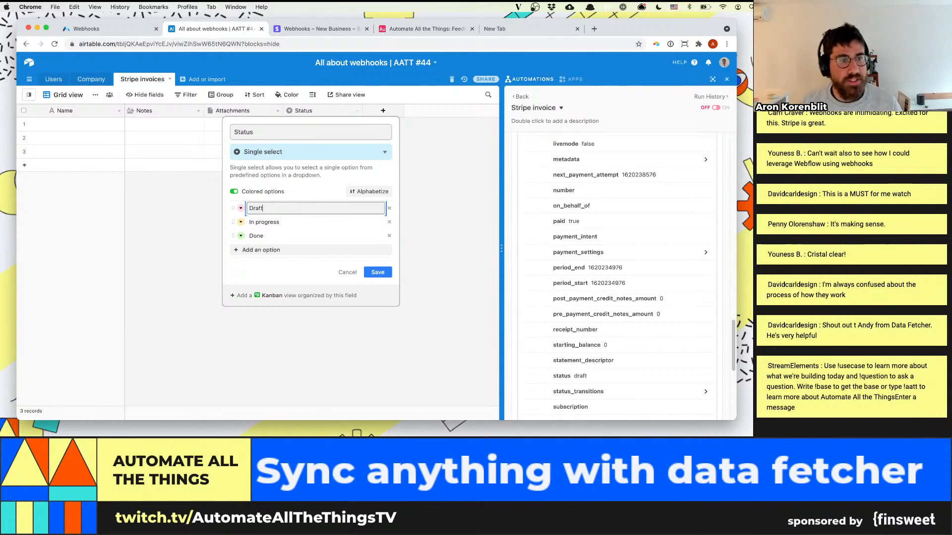
pyautogui.click(389, 222)
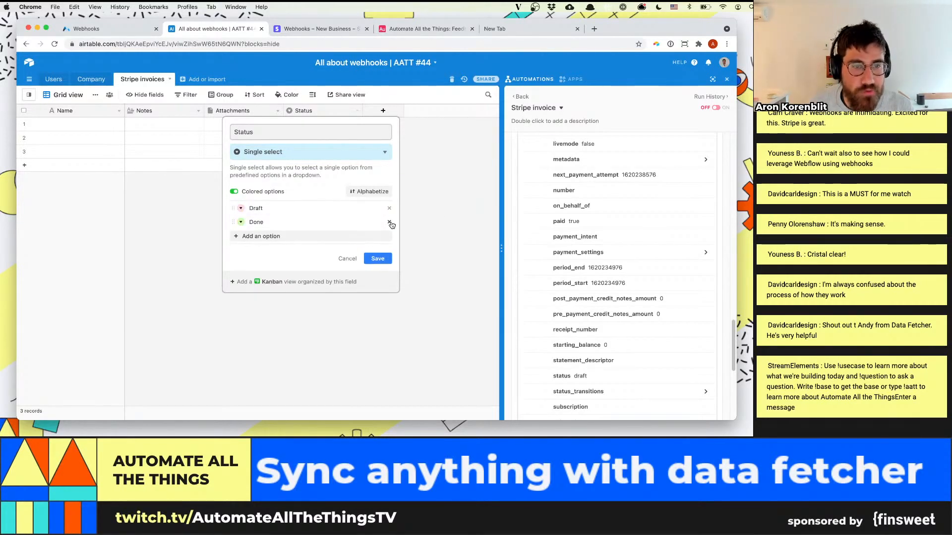
pyautogui.click(389, 222)
pyautogui.click(377, 244)
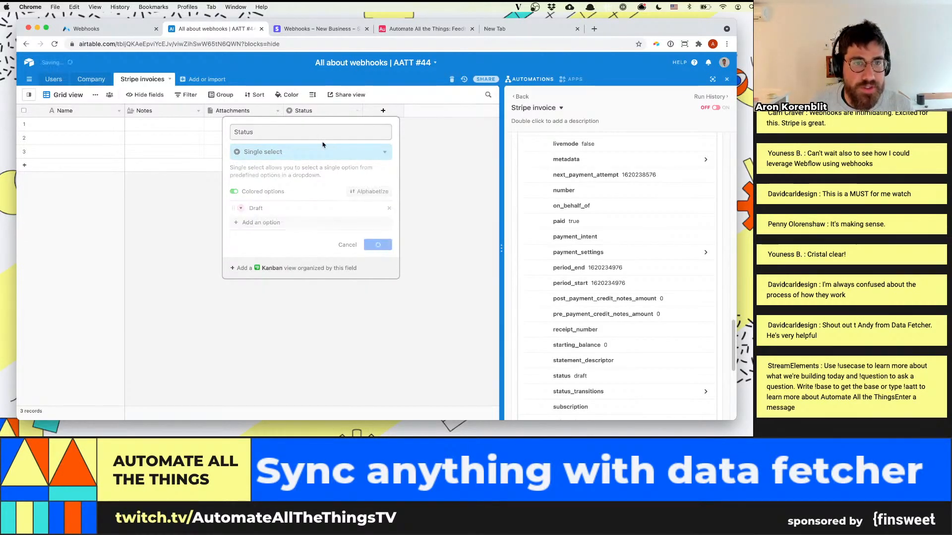
# Delete the three empty records from the Stripe invoices table
pyautogui.click(23, 123)
pyautogui.click(24, 137)
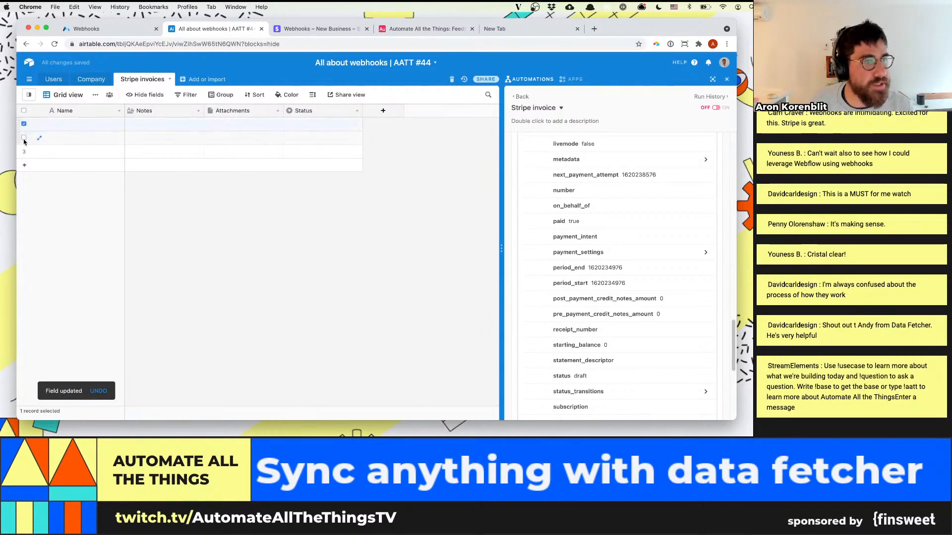
pyautogui.click(24, 151)
pyautogui.rightClick(23, 158)
pyautogui.click(62, 179)
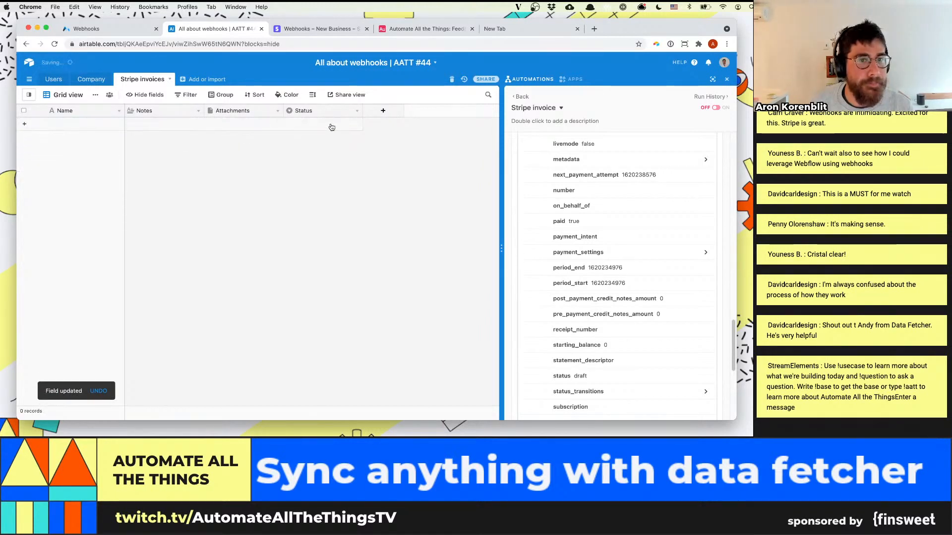
# Add a Currency field named "Amount due" to the Stripe invoices table, matching the webhook's amount_due value
pyautogui.click(382, 111)
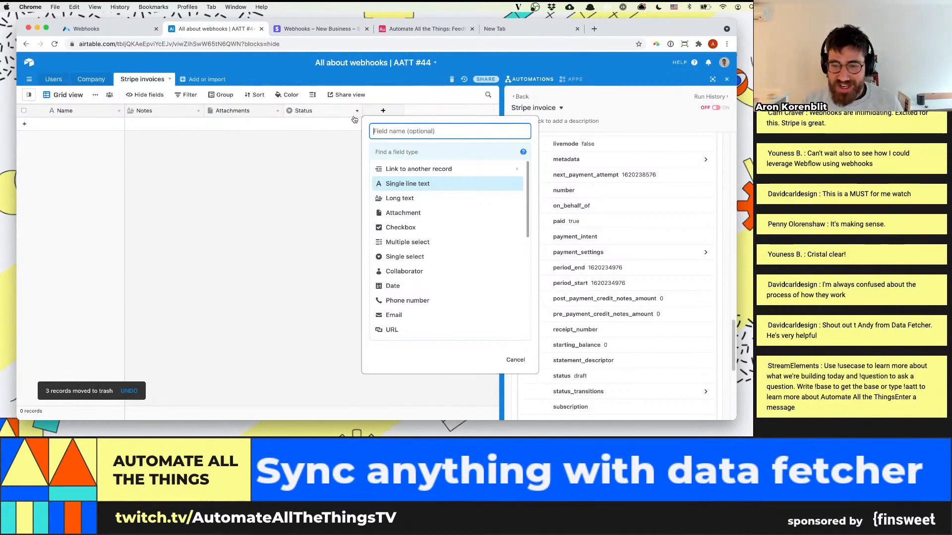
pyautogui.click(343, 236)
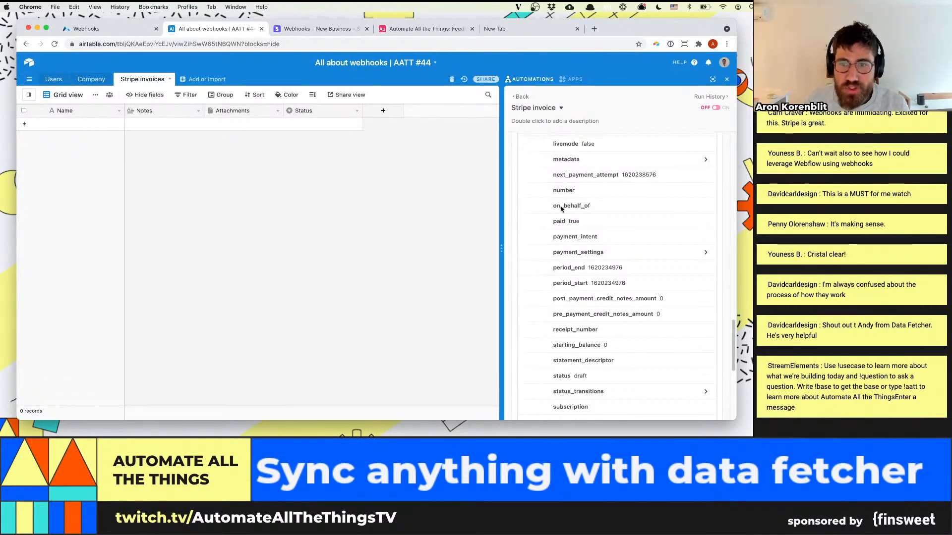
pyautogui.scroll(2, 565, 218)
pyautogui.scroll(10, 575, 240)
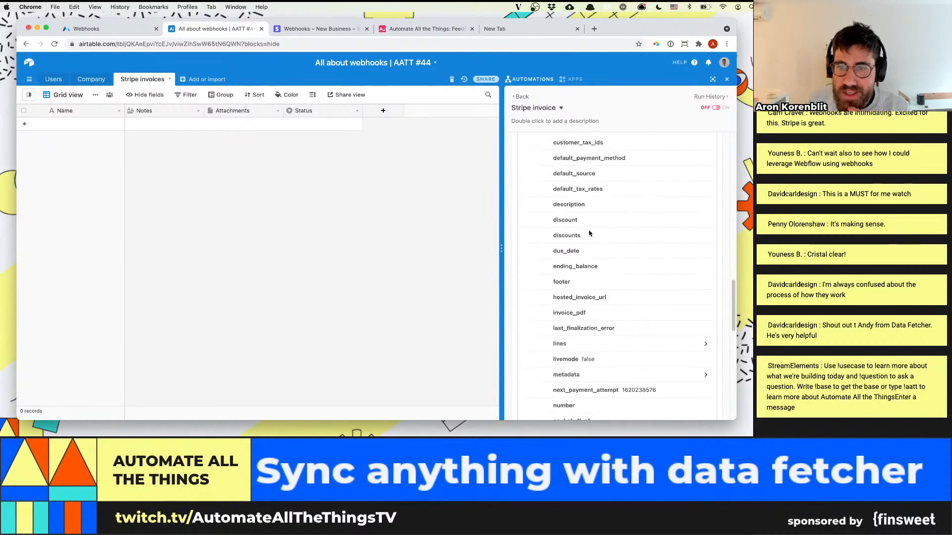
pyautogui.scroll(5, 590, 233)
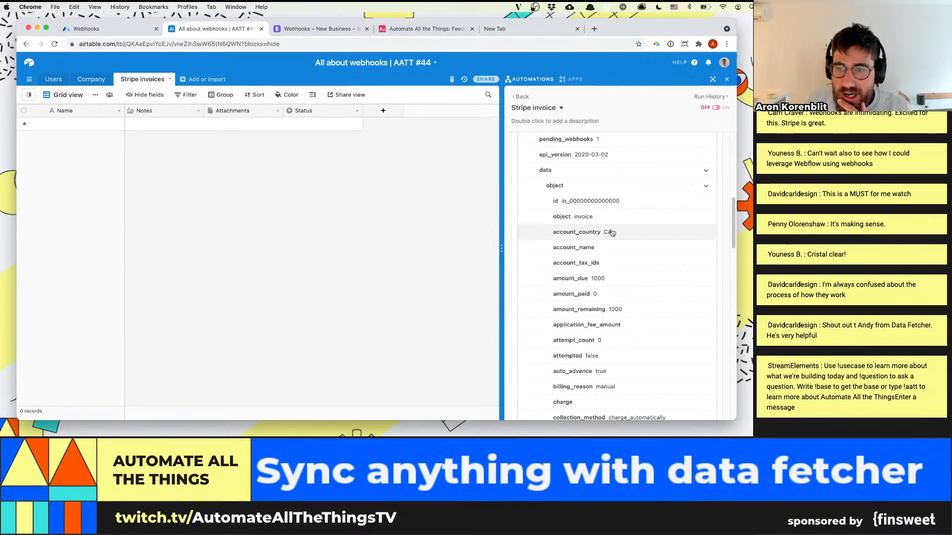
pyautogui.scroll(-1, 602, 238)
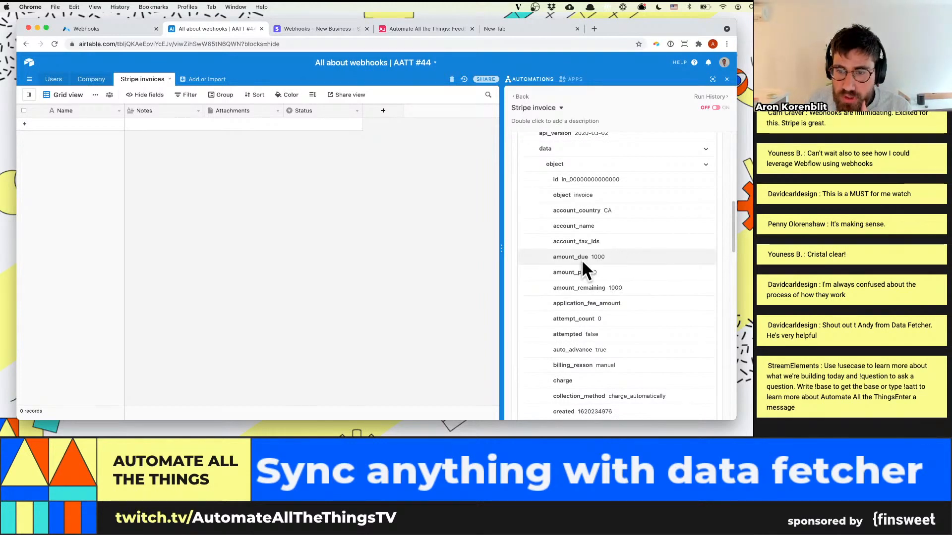
pyautogui.click(371, 112)
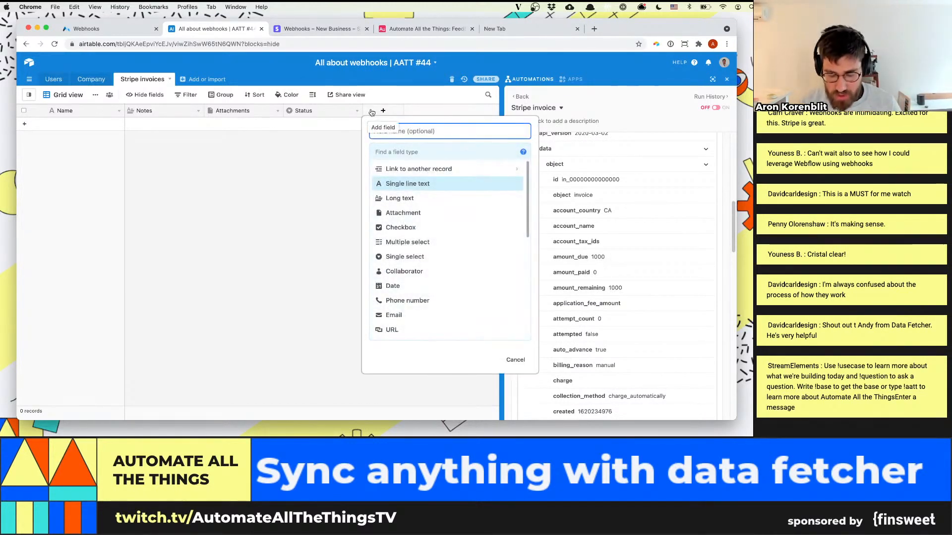
pyautogui.write('Amount due')
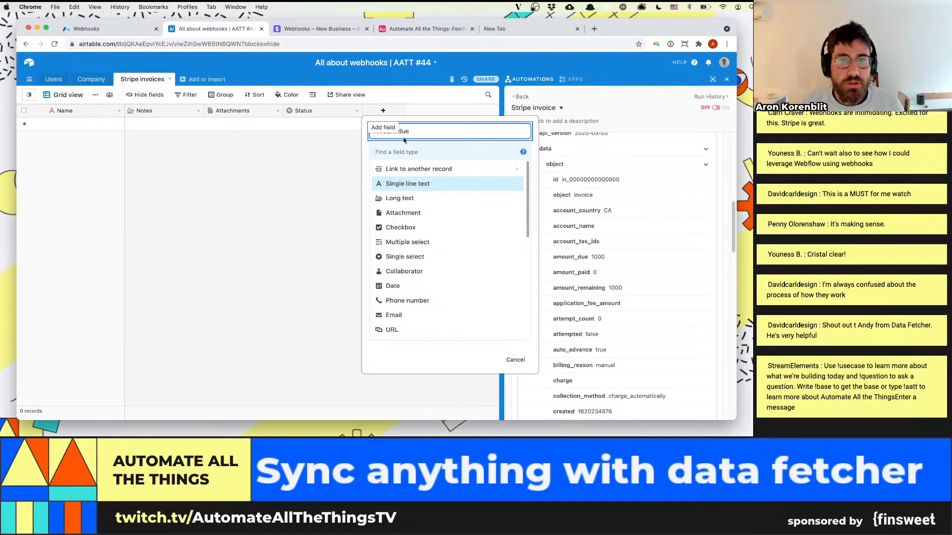
pyautogui.click(412, 151)
pyautogui.write('curren')
pyautogui.press('Return')
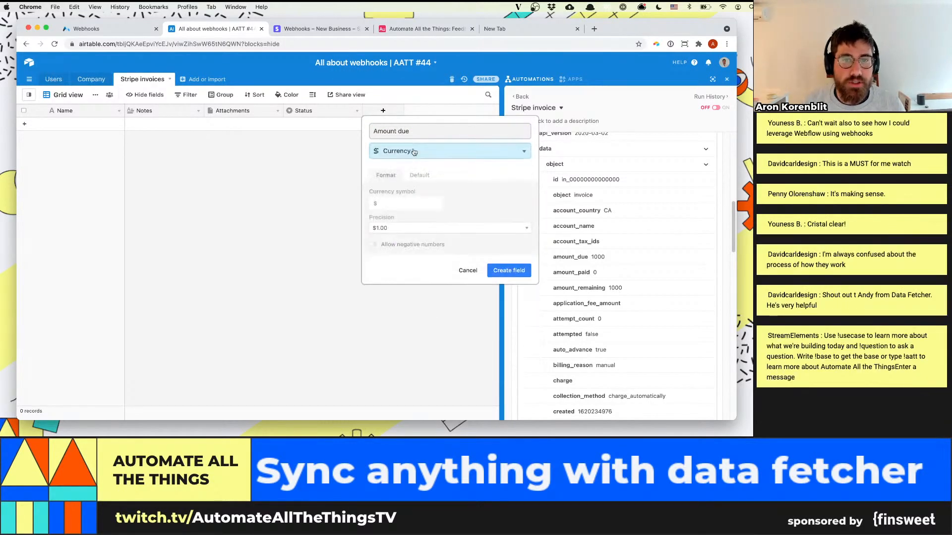
pyautogui.click(506, 271)
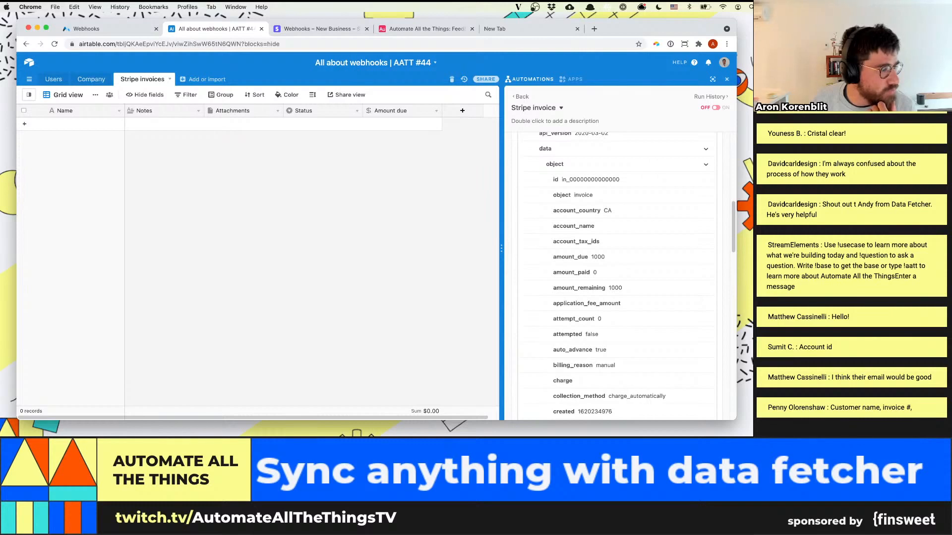
# Add an Email field named "customer email" to the Stripe invoices table
pyautogui.click(462, 110)
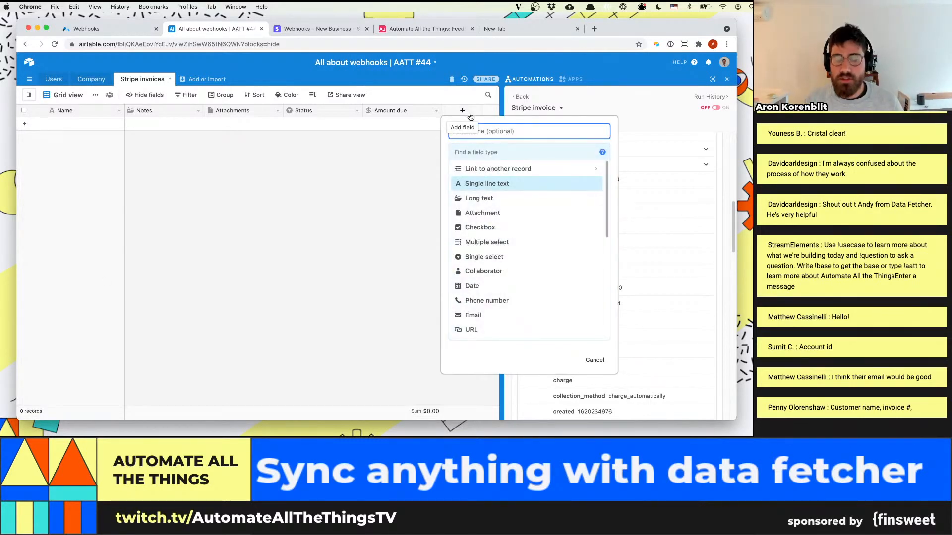
pyautogui.write('custometr')
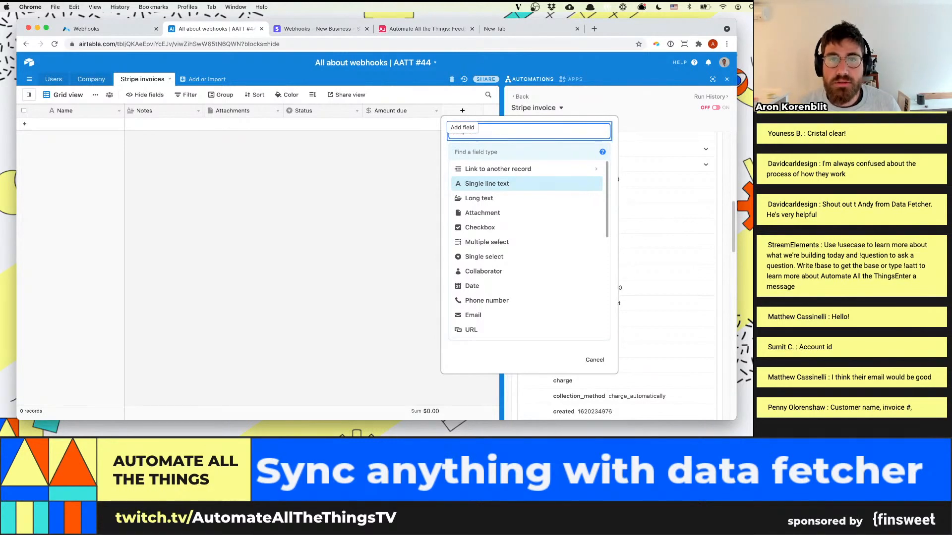
pyautogui.press('Tab')
pyautogui.write('email')
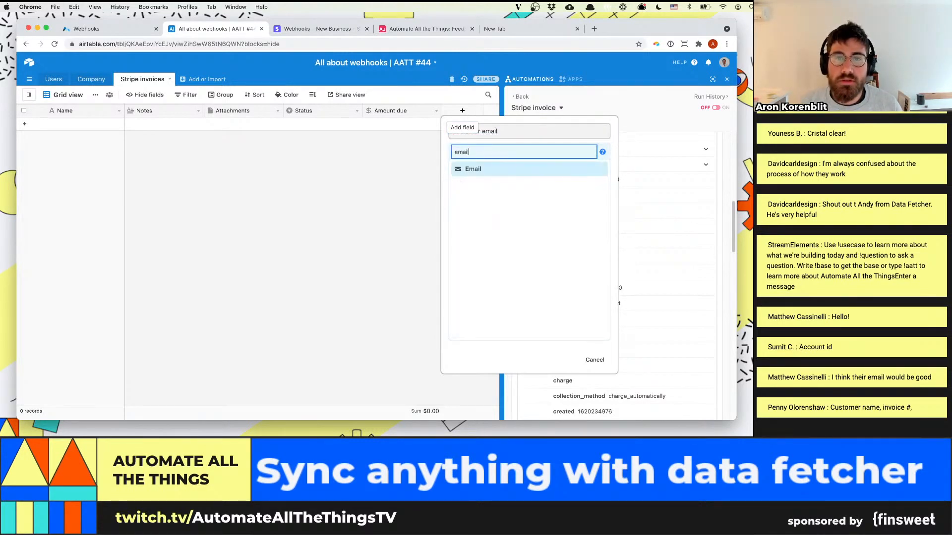
pyautogui.click(522, 170)
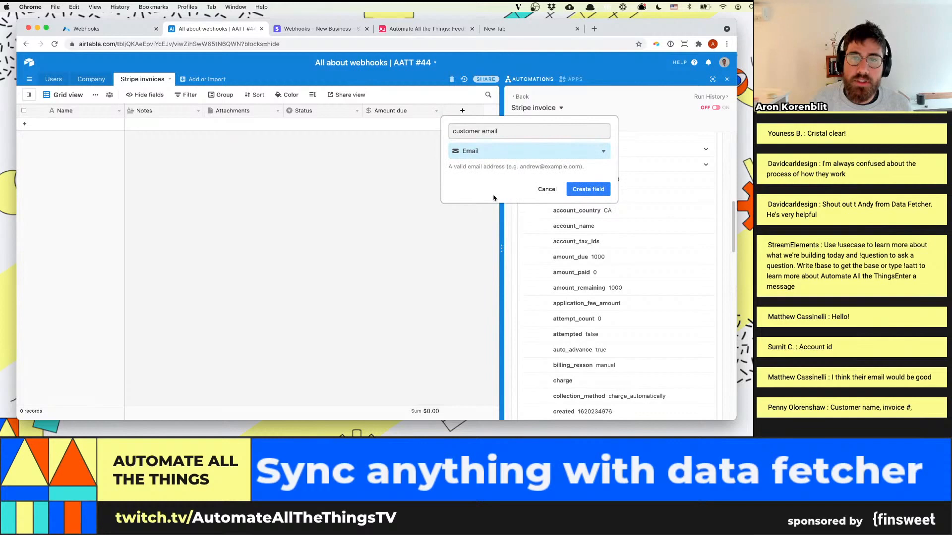
pyautogui.click(575, 190)
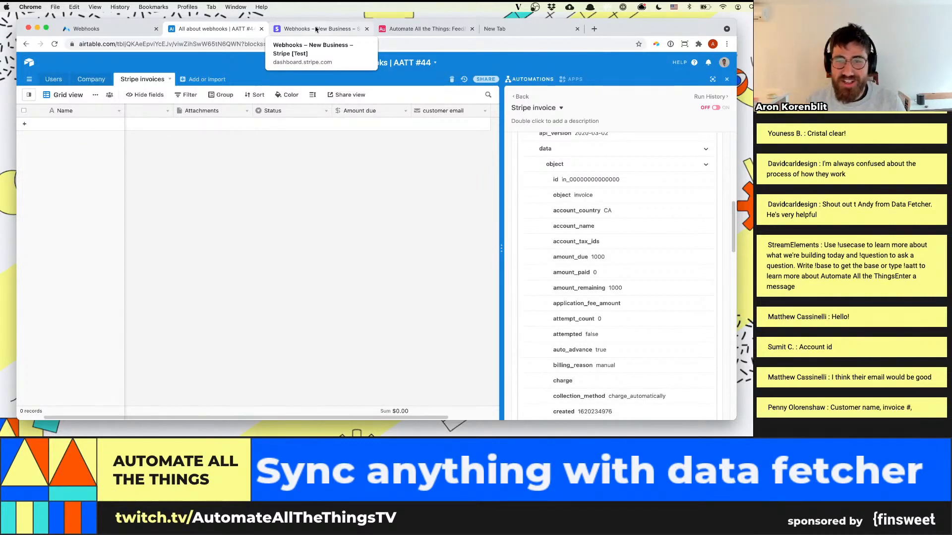
# Add a Single line text field named "Stripe ID" to the Stripe invoices table
pyautogui.scroll(1, 569, 198)
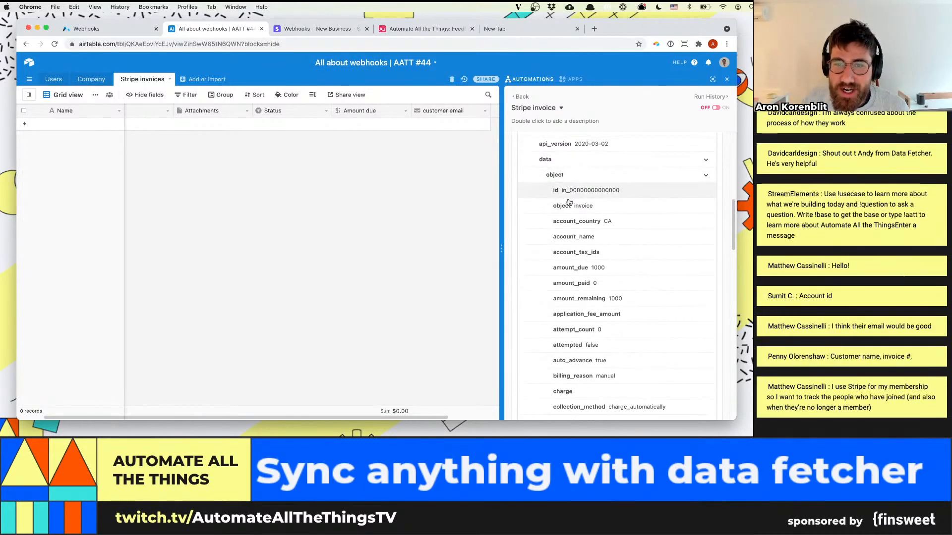
pyautogui.click(495, 112)
pyautogui.write('cus')
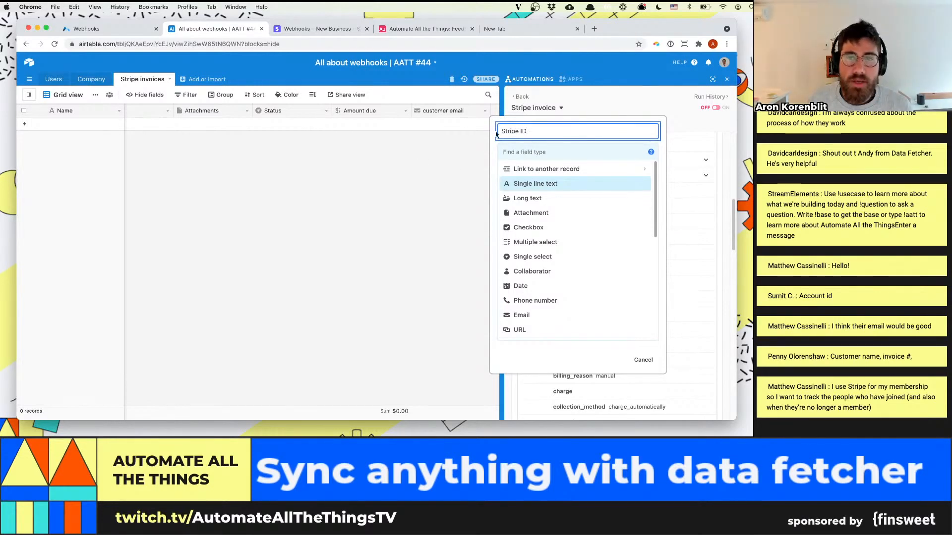
pyautogui.click(539, 158)
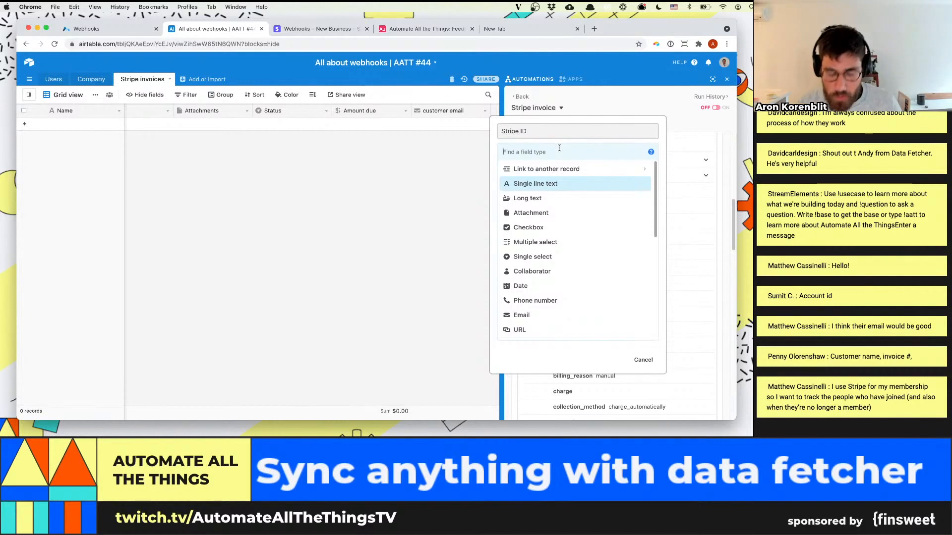
pyautogui.write('id')
pyautogui.press('BackSpace')
pyautogui.press('BackSpace')
pyautogui.write('single')
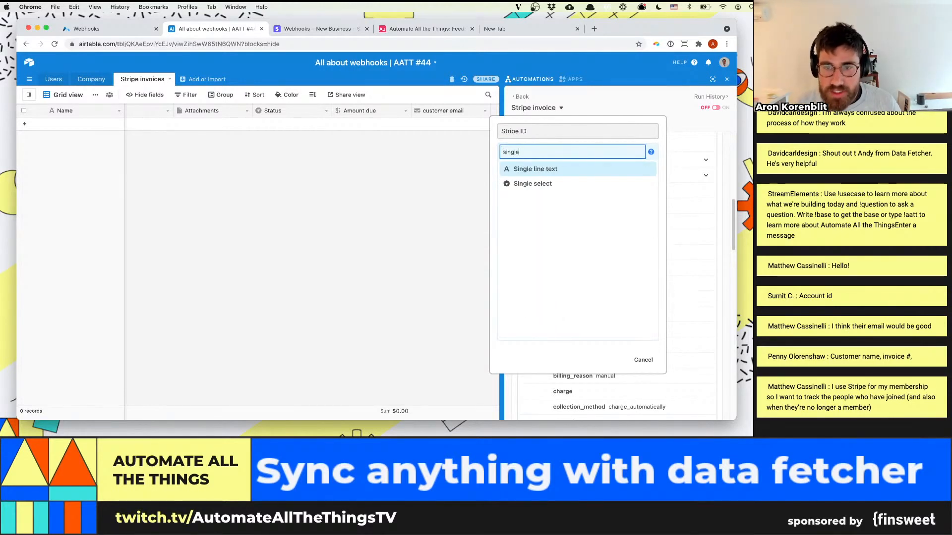
pyautogui.click(544, 169)
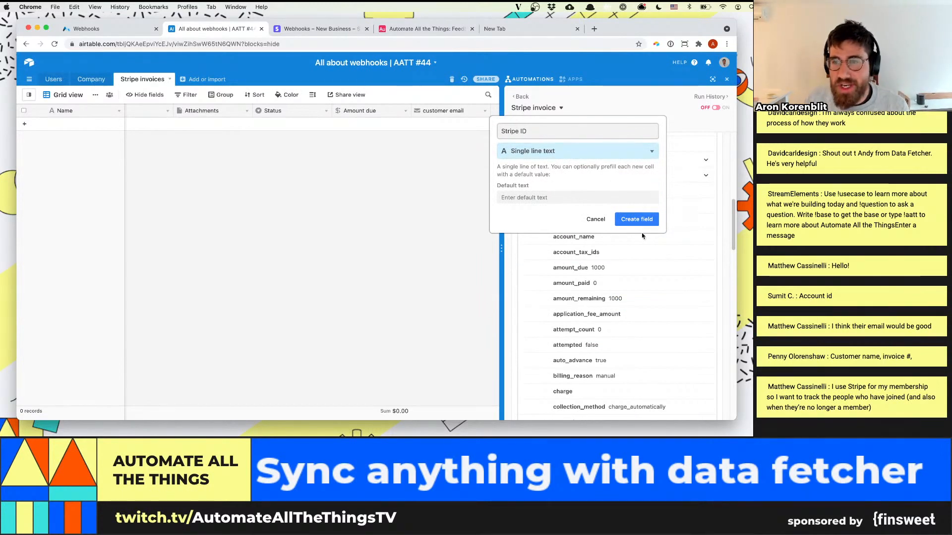
pyautogui.click(637, 219)
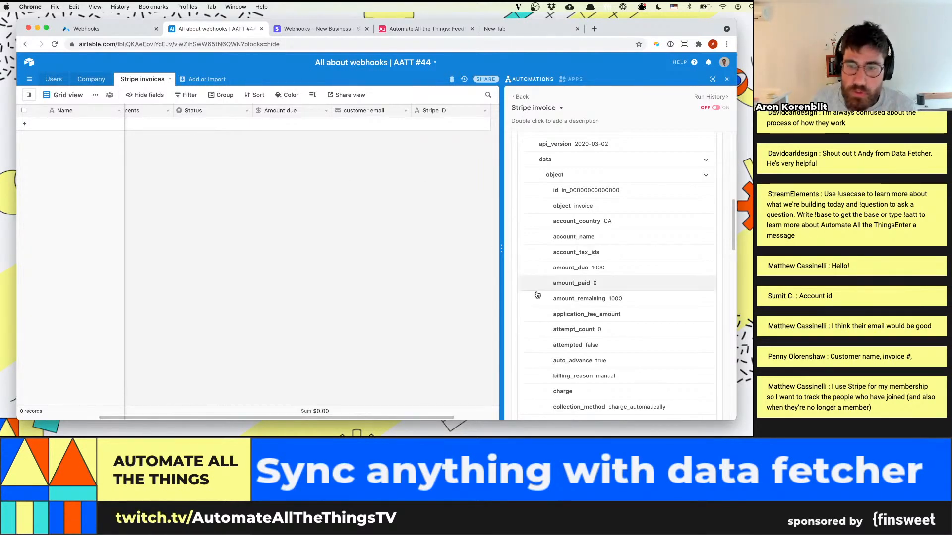
# Review the remaining fields of the received webhook and finish the webhook trigger's setup
pyautogui.scroll(-6, 622, 273)
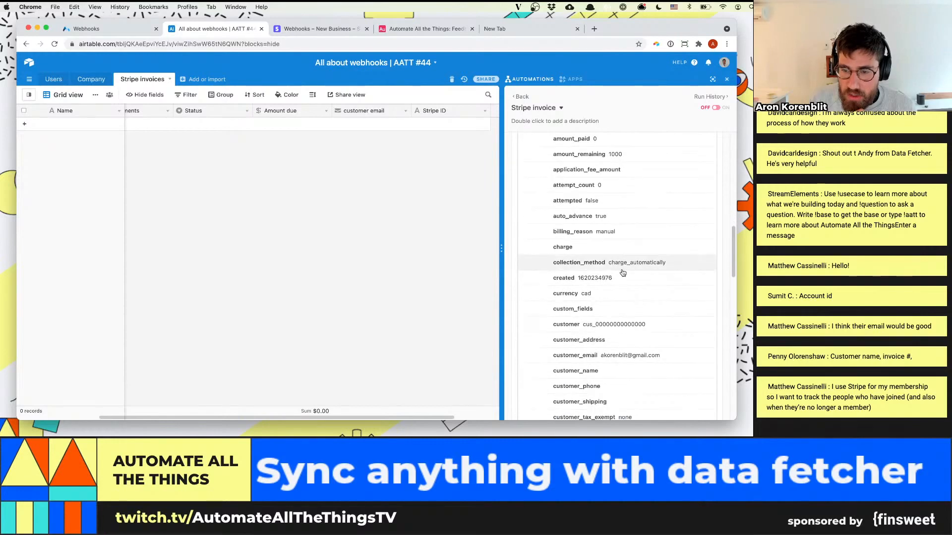
pyautogui.scroll(-18, 623, 273)
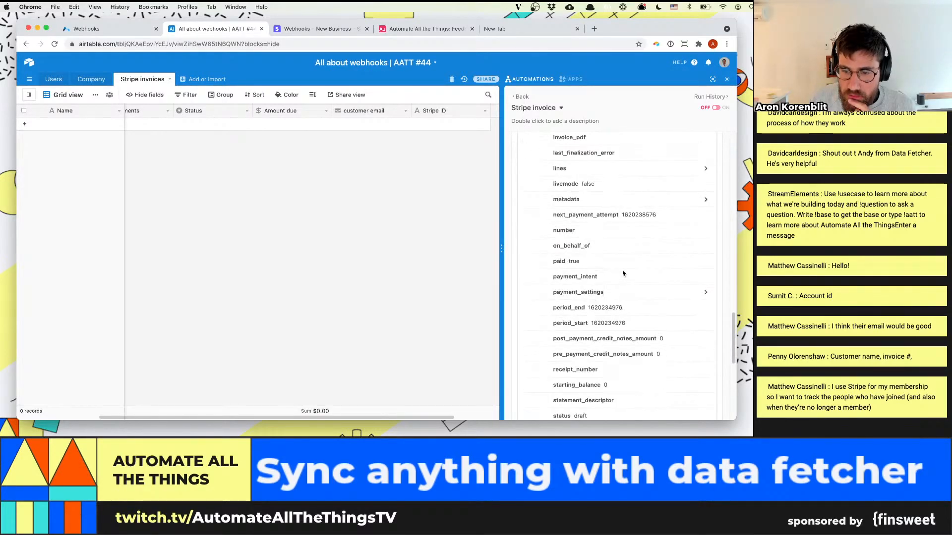
pyautogui.scroll(-12, 623, 273)
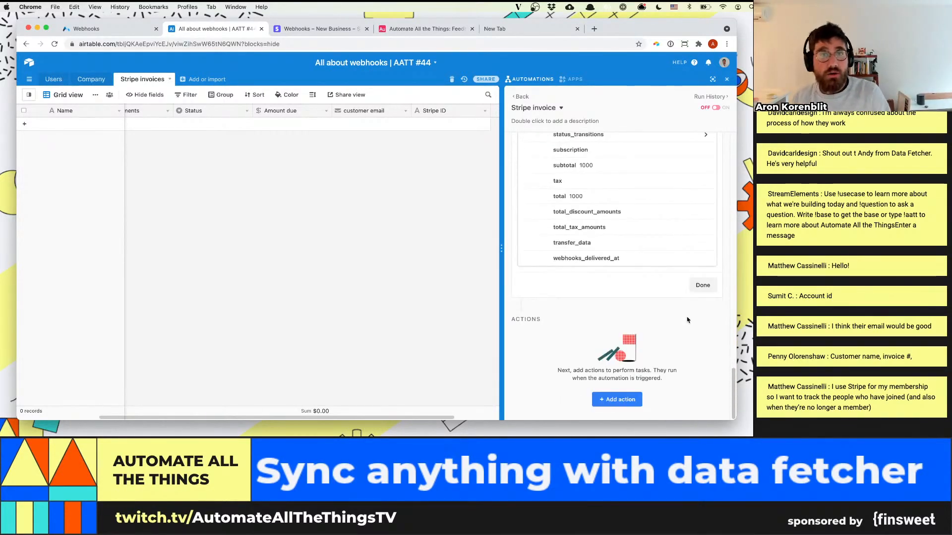
pyautogui.click(702, 285)
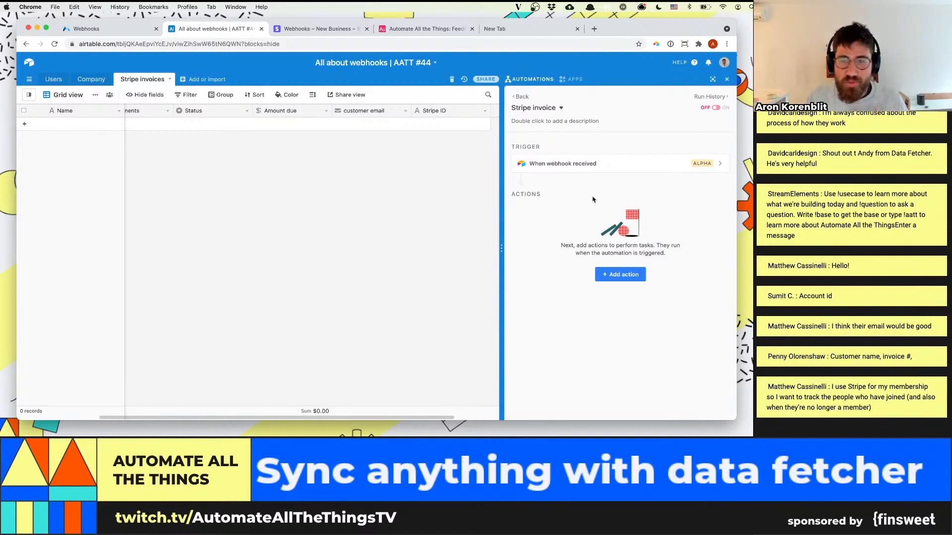
# Add a Create record action to the Stripe invoice automation and set its table to Stripe invoices
pyautogui.click(619, 274)
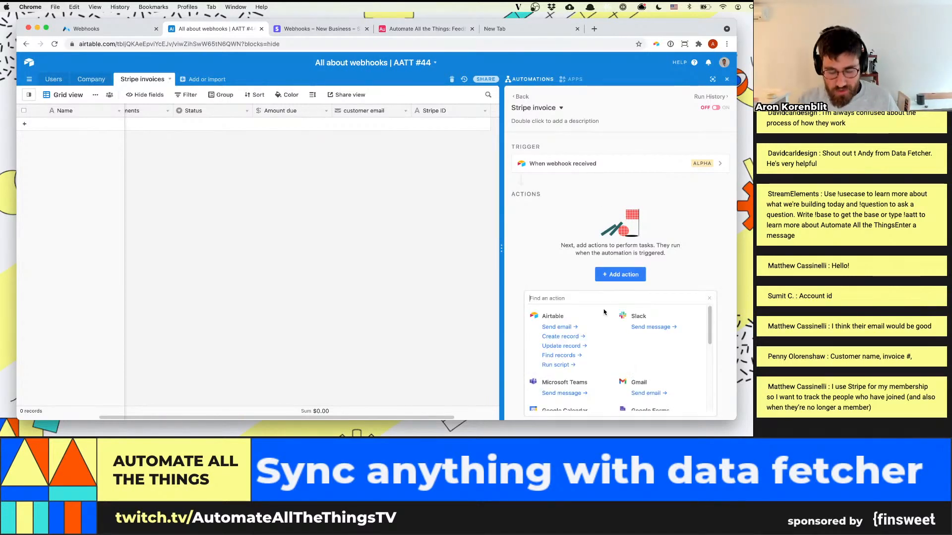
pyautogui.write('create')
pyautogui.click(572, 326)
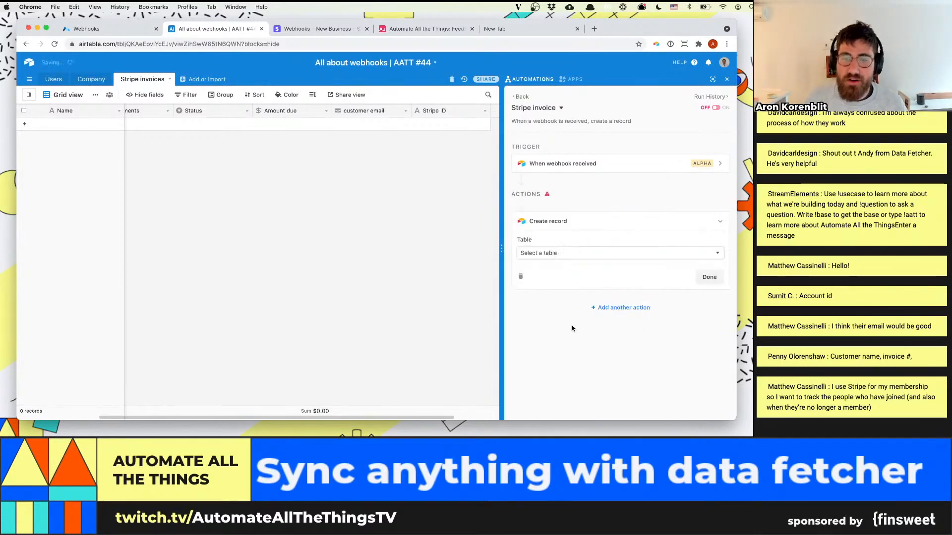
pyautogui.click(594, 255)
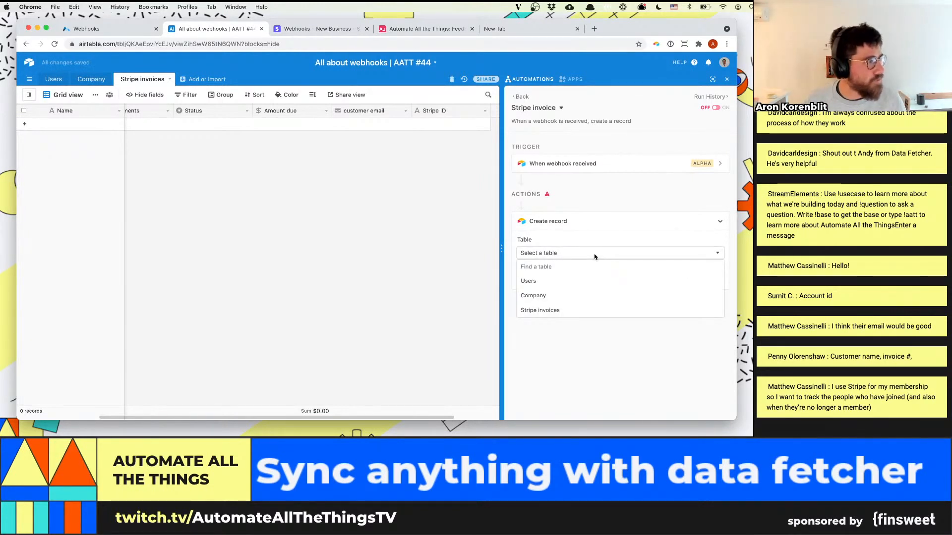
pyautogui.click(586, 309)
pyautogui.click(546, 282)
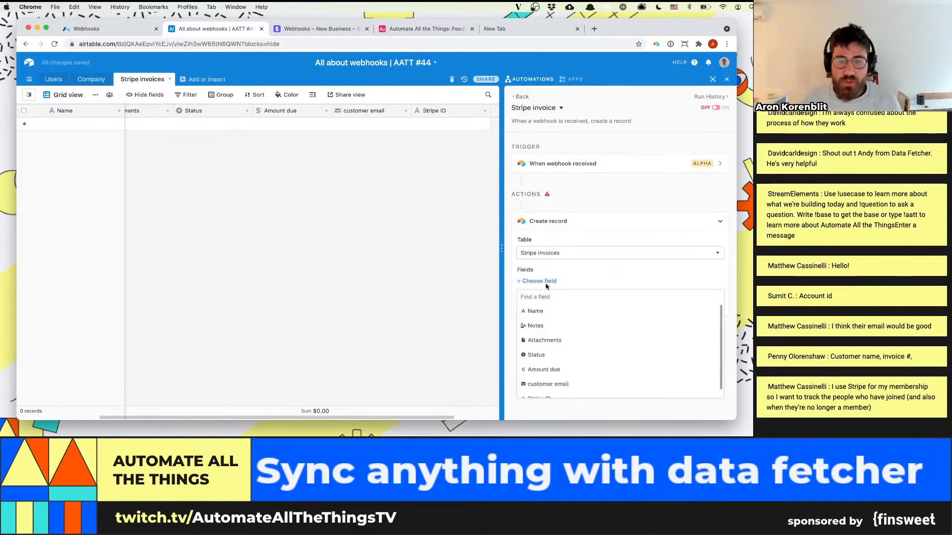
pyautogui.click(388, 238)
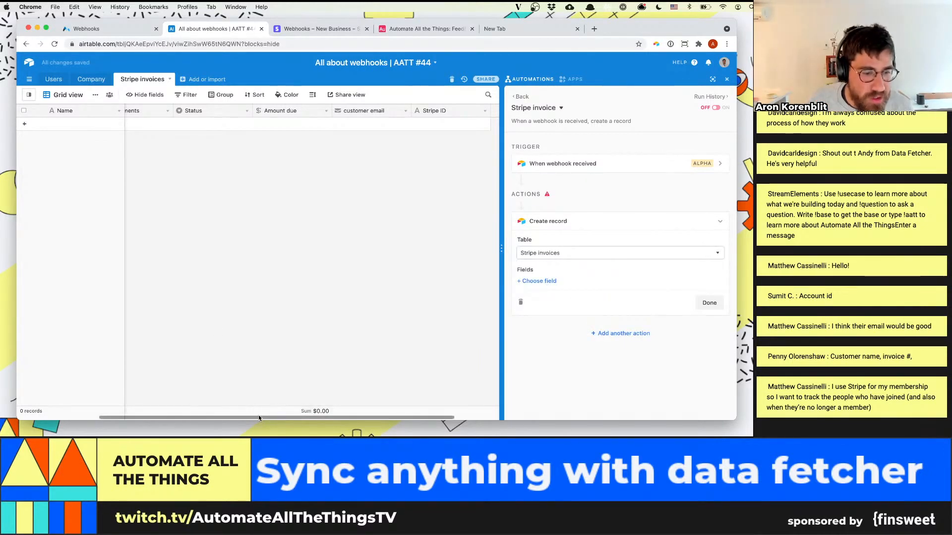
# Delete the Notes and Attachments fields from the Stripe invoices table
pyautogui.moveTo(212, 418); pyautogui.dragTo(110, 415)
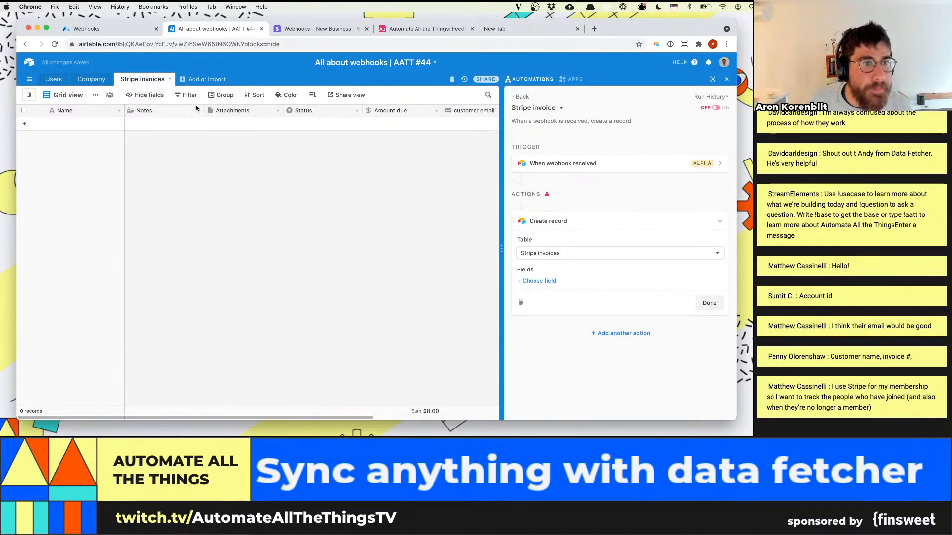
pyautogui.click(198, 111)
pyautogui.click(164, 300)
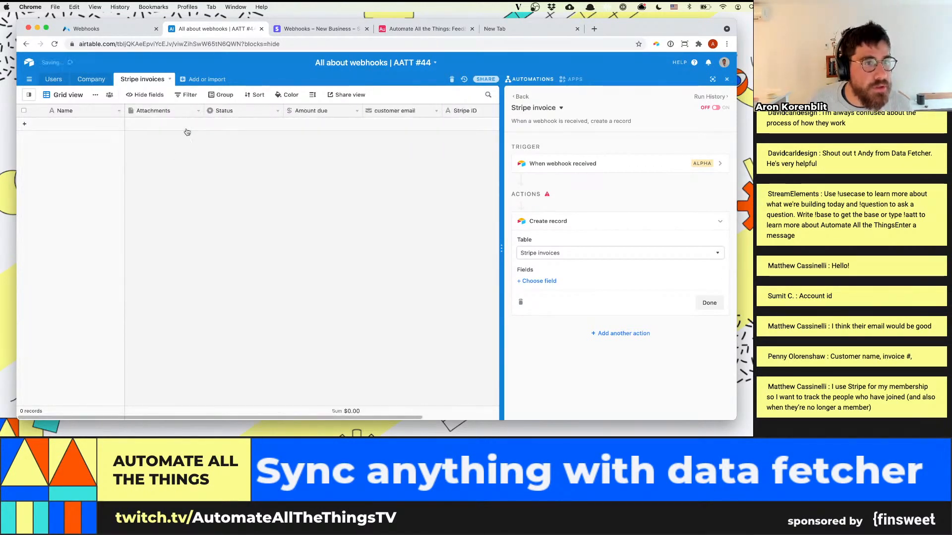
pyautogui.click(198, 111)
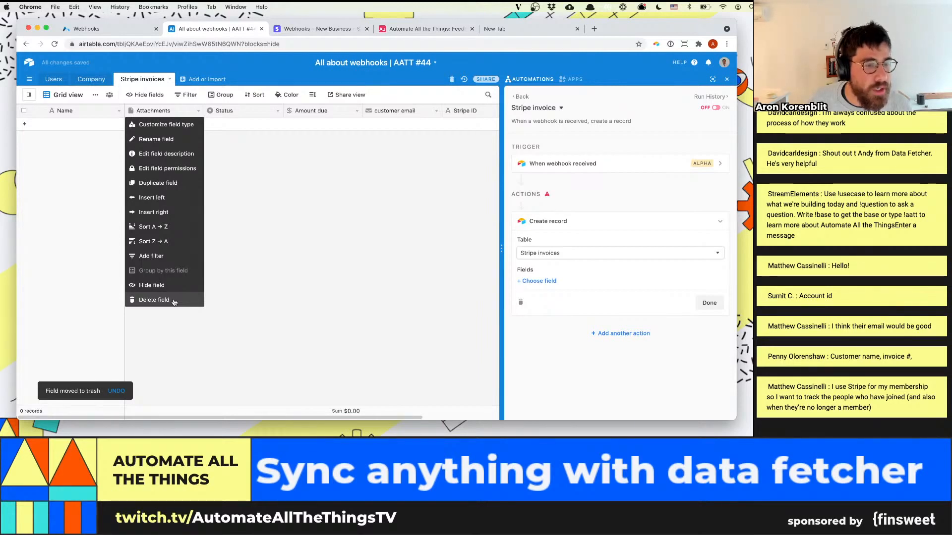
pyautogui.click(174, 300)
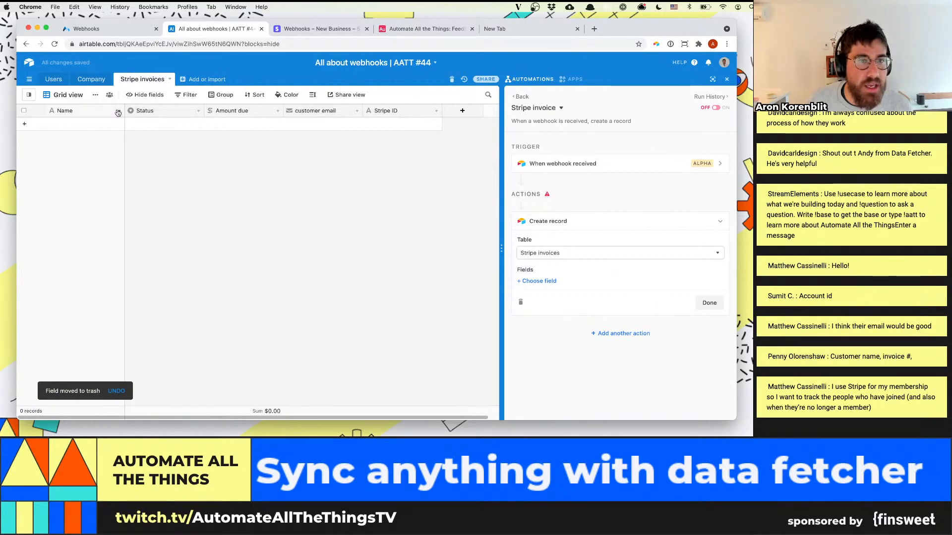
# Examine the invoice object in the trigger's received webhook body for further values worth storing in the table
pyautogui.click(580, 164)
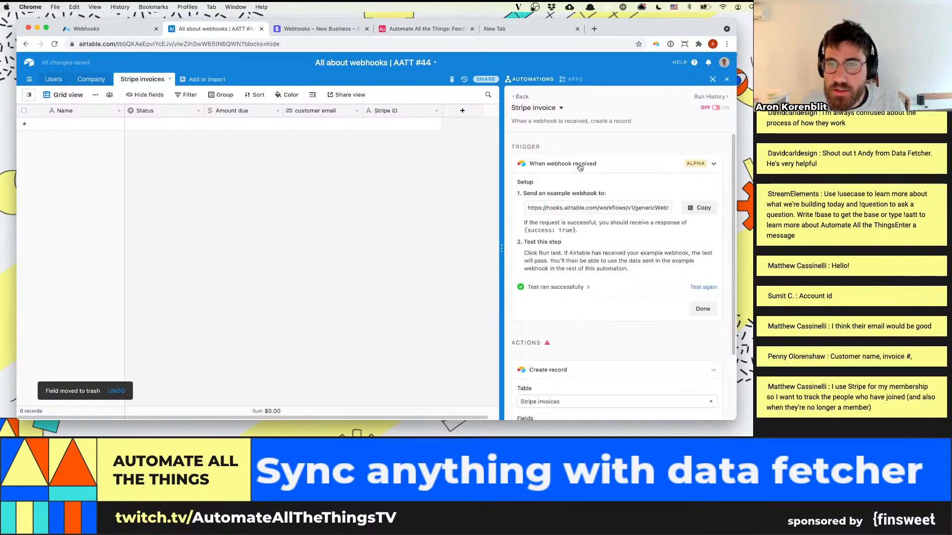
pyautogui.click(569, 281)
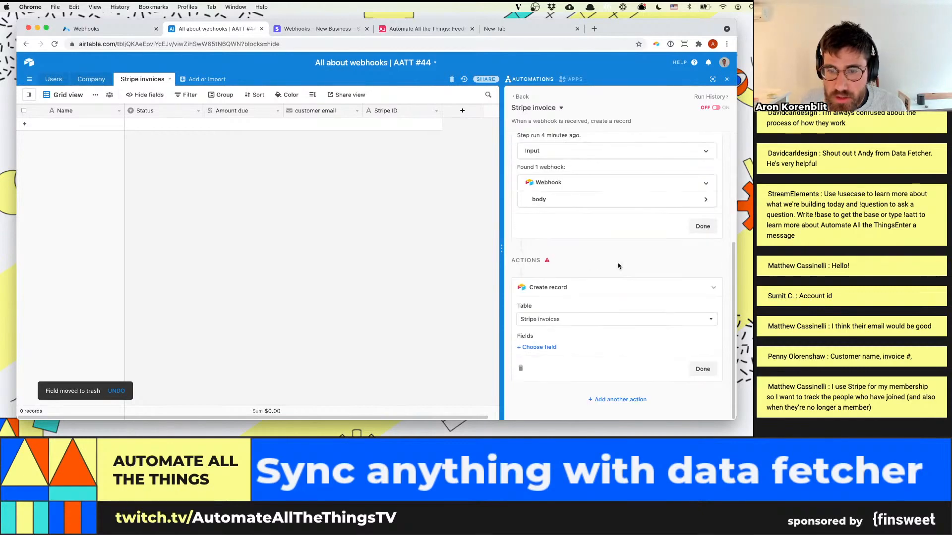
pyautogui.click(557, 201)
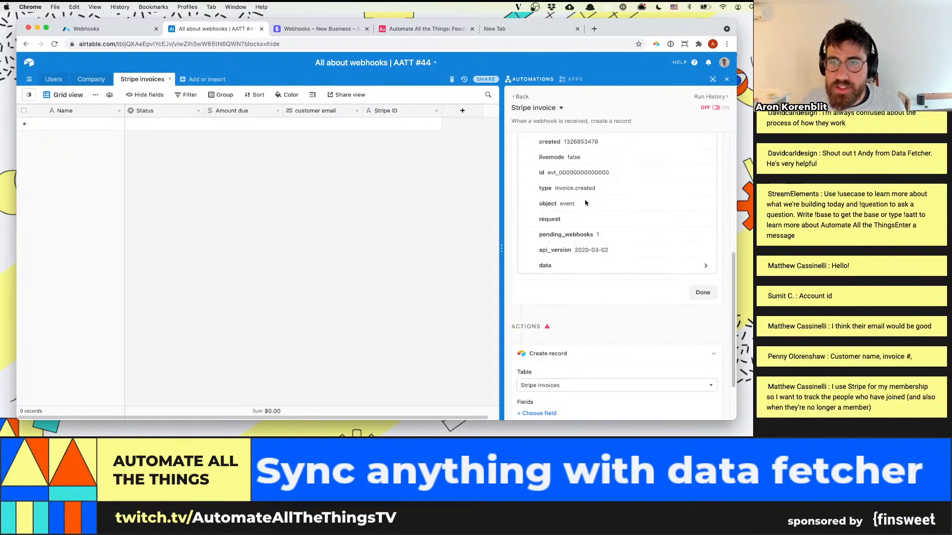
pyautogui.click(591, 308)
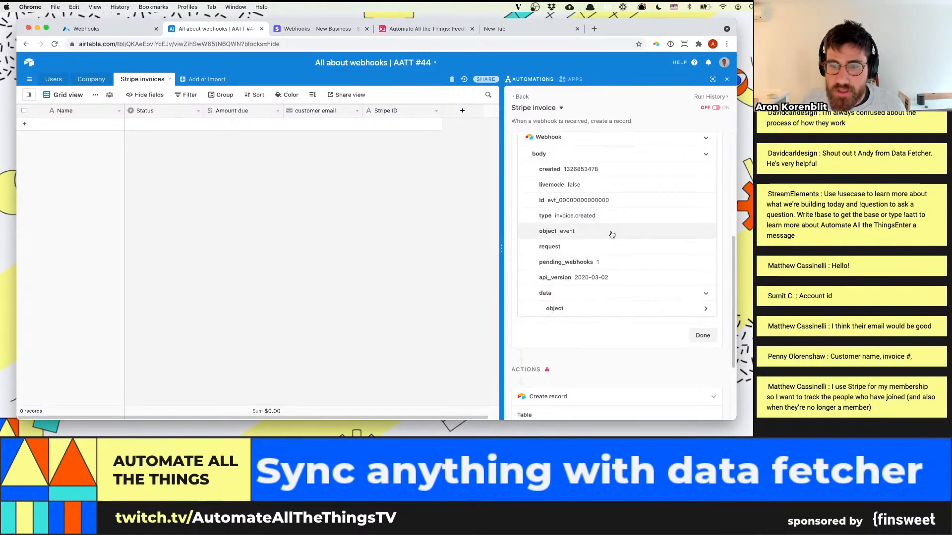
pyautogui.scroll(-5, 617, 219)
pyautogui.click(616, 198)
pyautogui.scroll(-5, 595, 238)
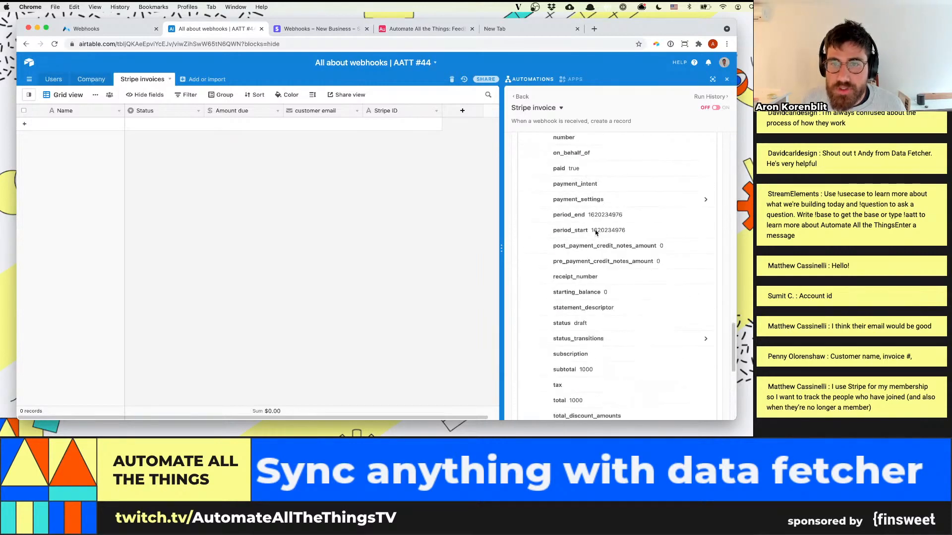
pyautogui.scroll(8, 596, 236)
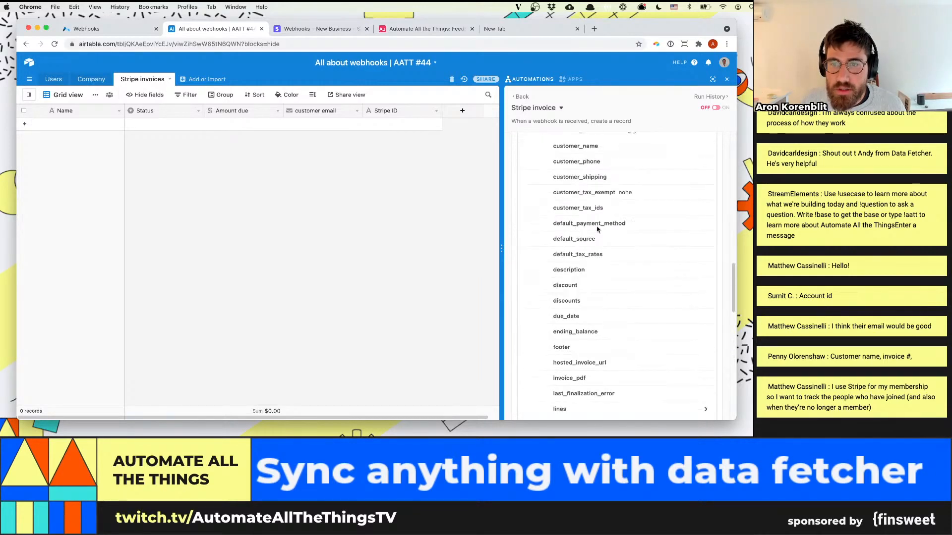
pyautogui.scroll(3, 596, 222)
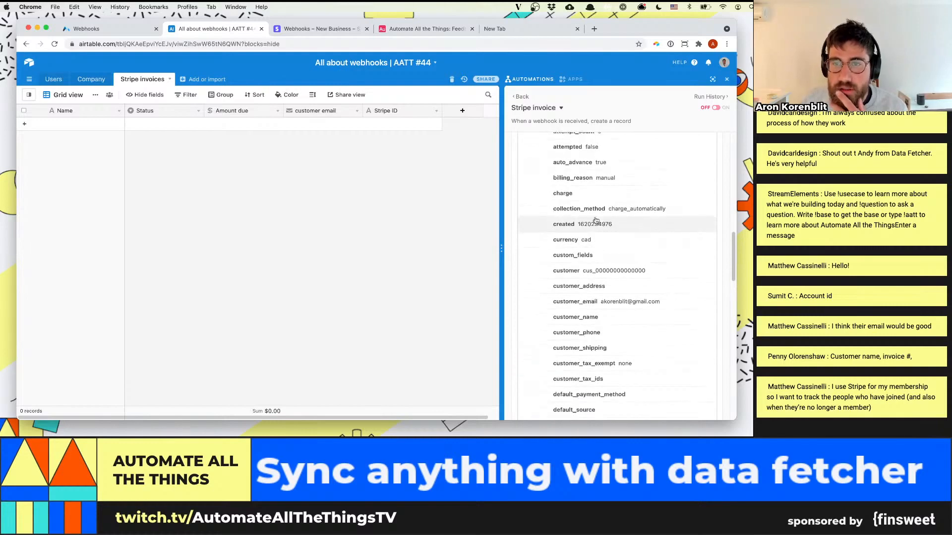
pyautogui.scroll(5, 597, 221)
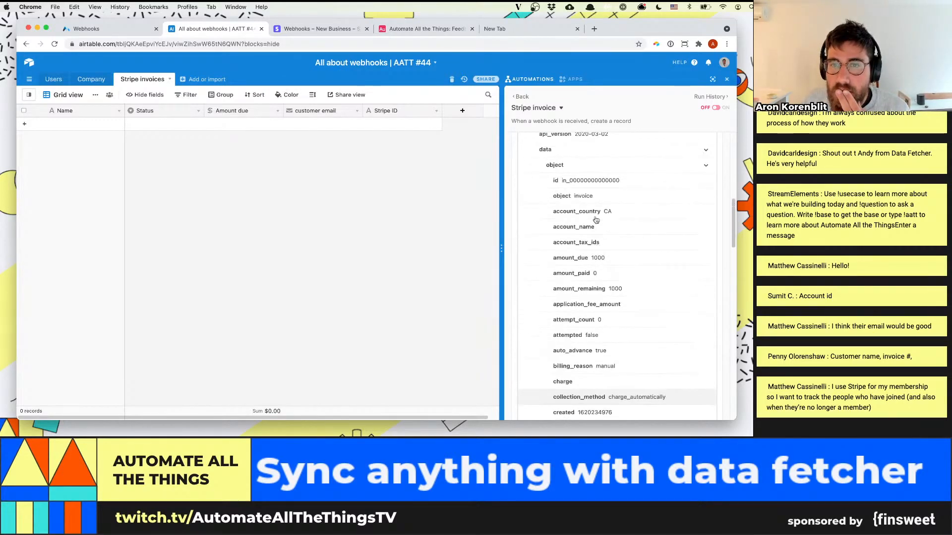
pyautogui.scroll(-5, 596, 220)
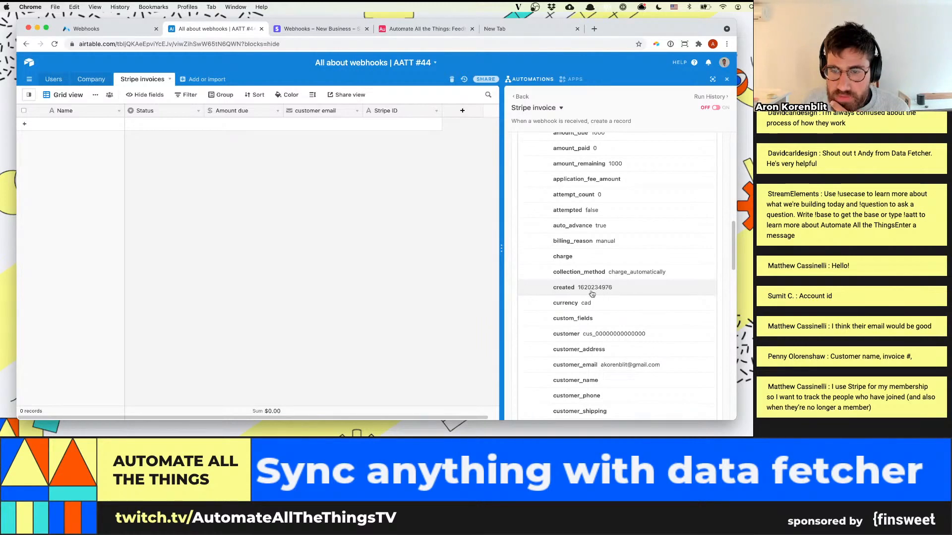
pyautogui.scroll(-6, 611, 286)
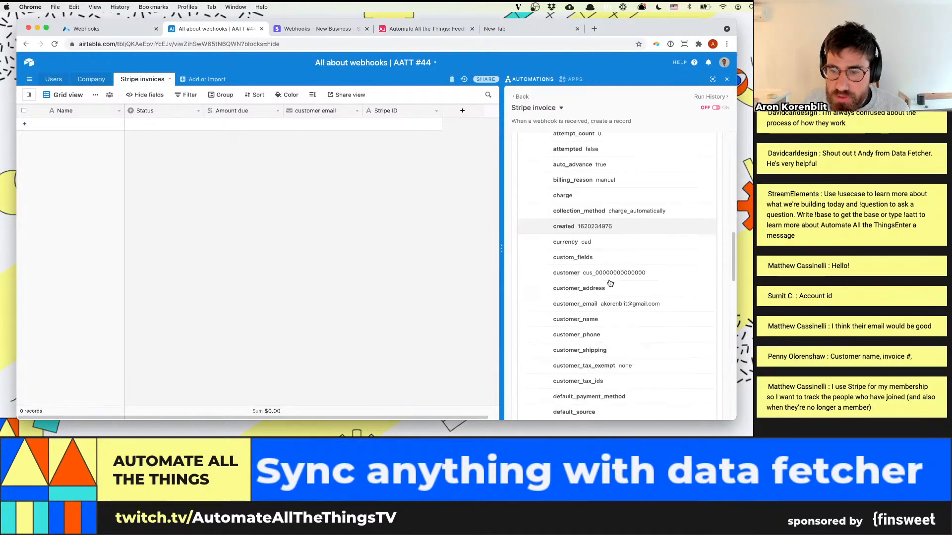
pyautogui.scroll(-20, 610, 283)
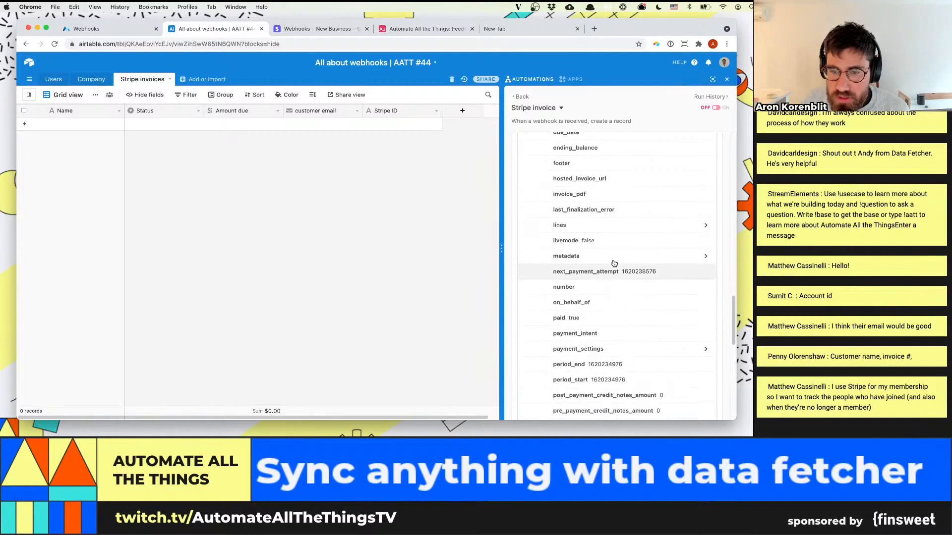
# Add a Created time field named "Invoice date" to the Stripe invoices table
pyautogui.click(462, 110)
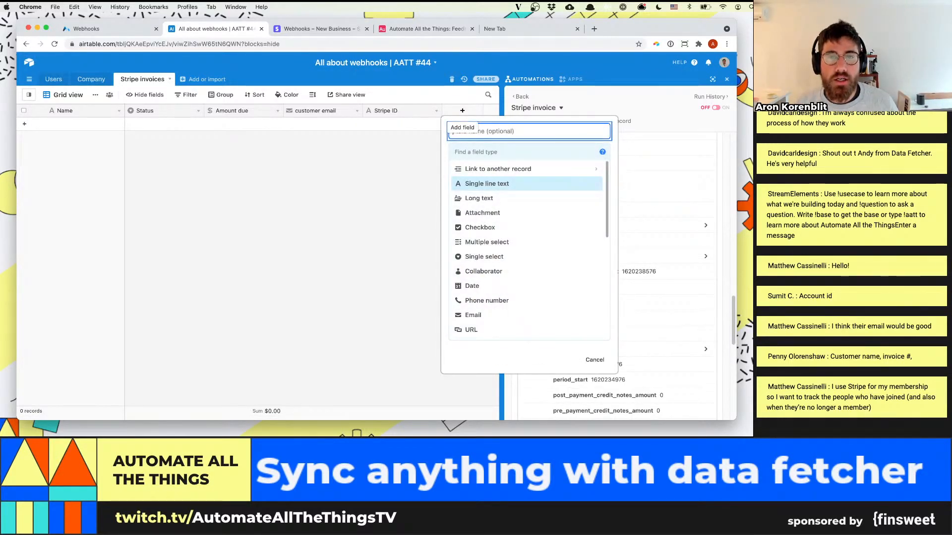
pyautogui.write('Invoice date')
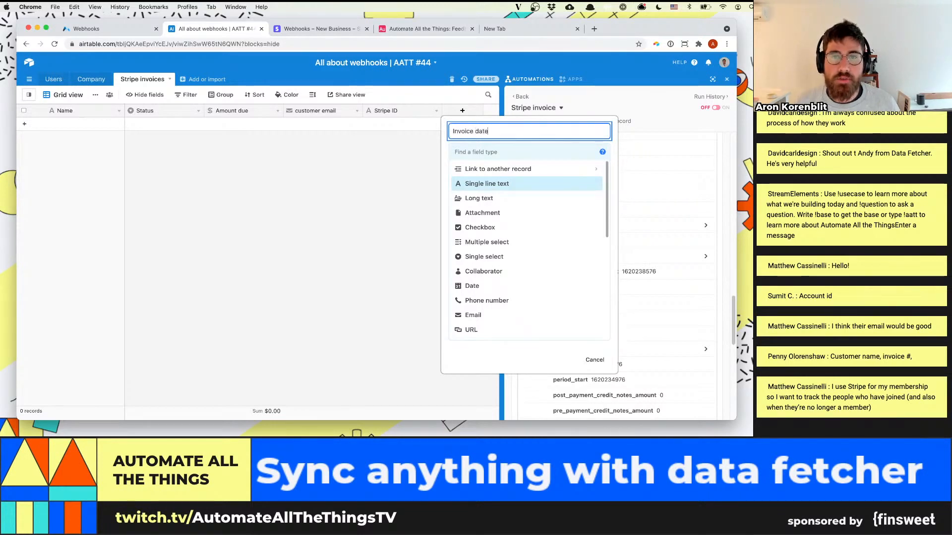
pyautogui.press('Tab')
pyautogui.write('create')
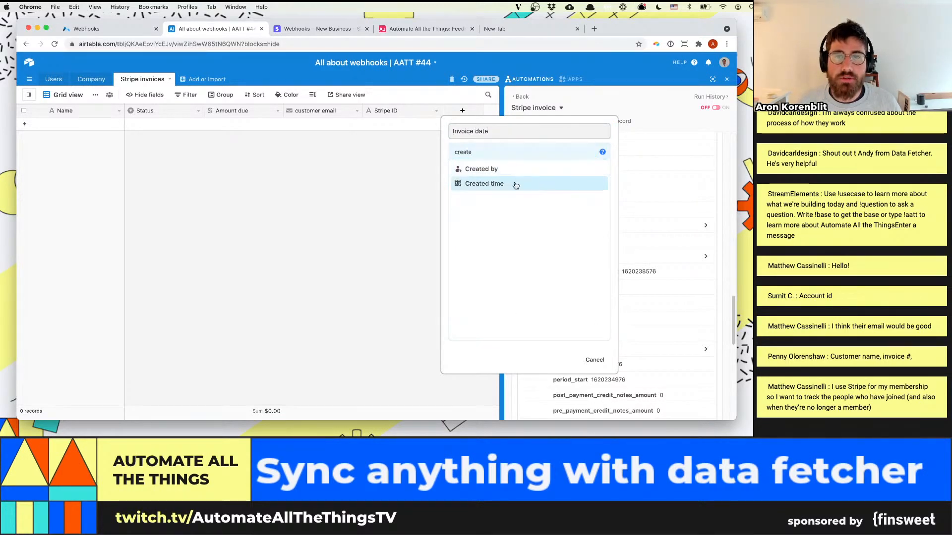
pyautogui.click(514, 185)
pyautogui.click(481, 213)
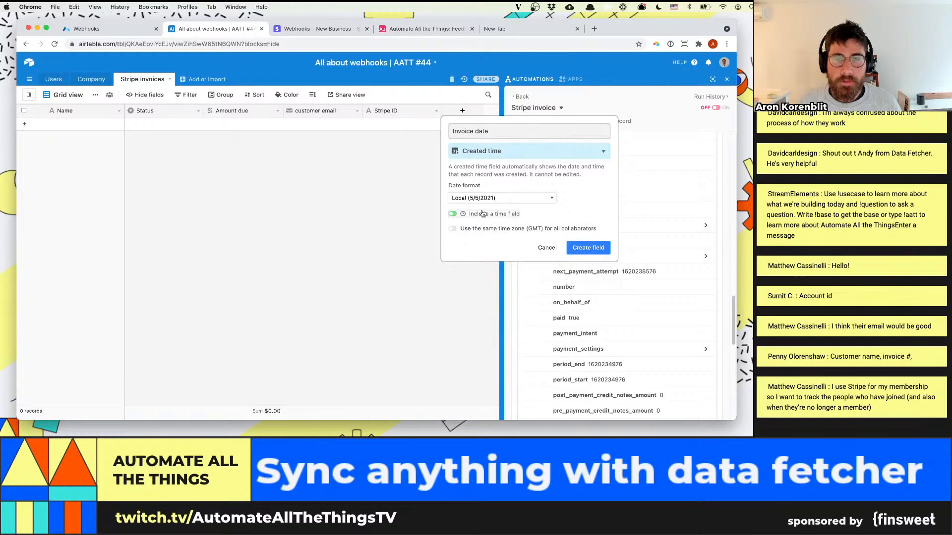
pyautogui.click(588, 247)
# Add the Status field to the fields filled in by the Create record action
pyautogui.scroll(-5, 635, 366)
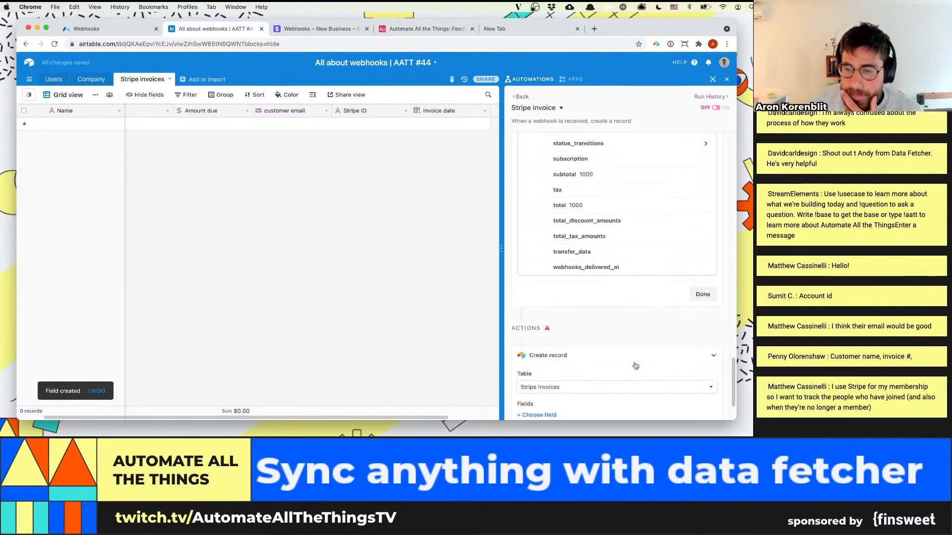
pyautogui.scroll(-2, 625, 369)
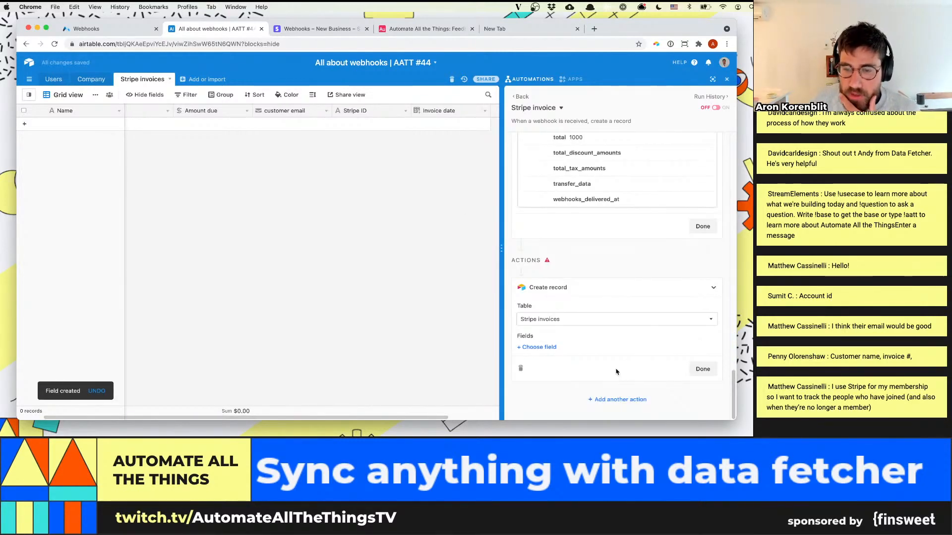
pyautogui.click(553, 350)
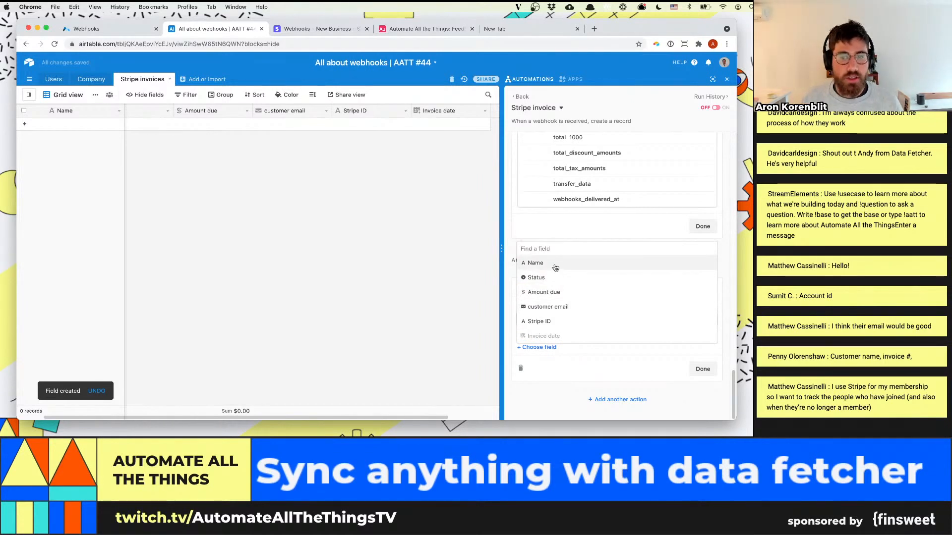
pyautogui.click(555, 277)
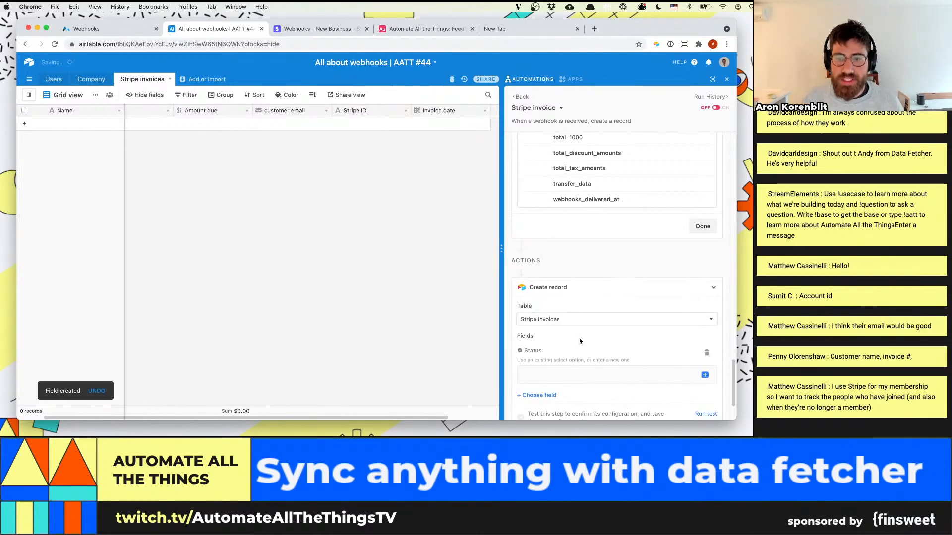
pyautogui.click(703, 376)
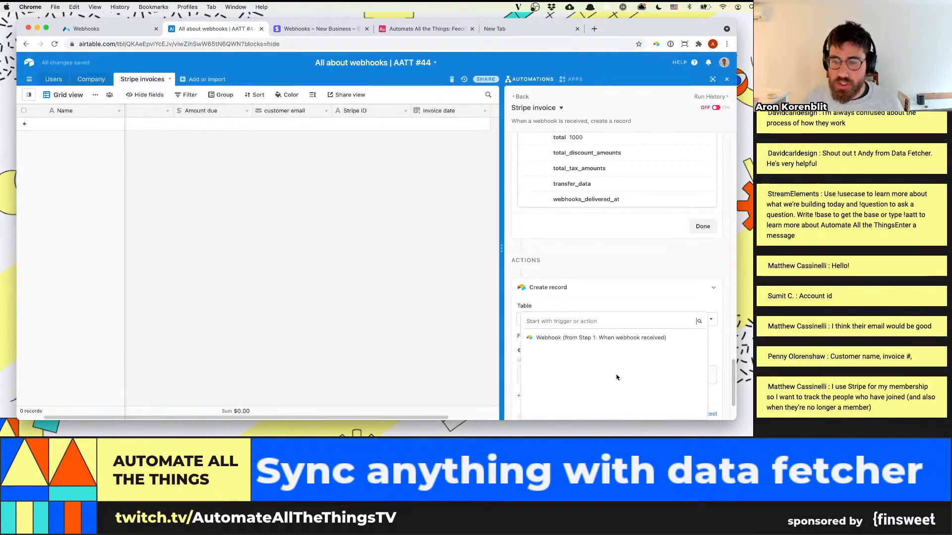
pyautogui.click(688, 339)
pyautogui.click(689, 348)
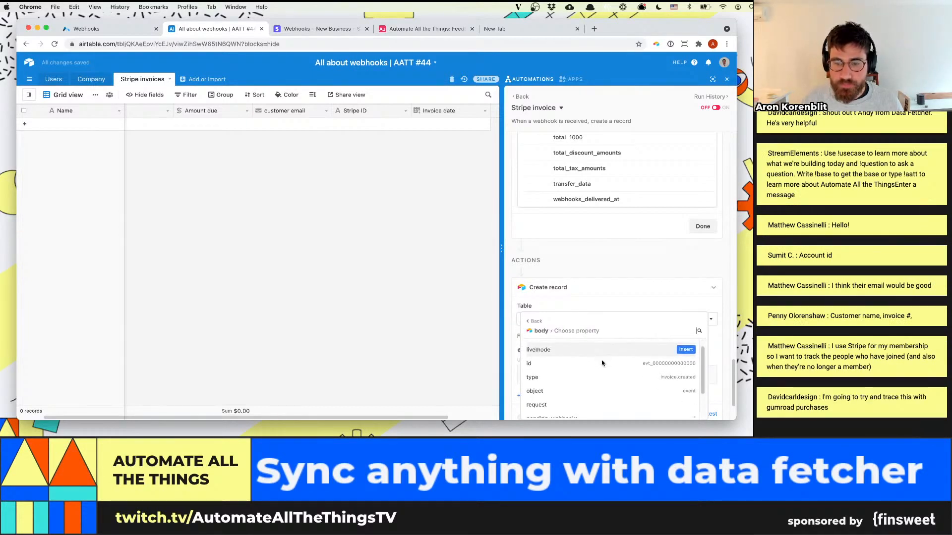
pyautogui.click(535, 321)
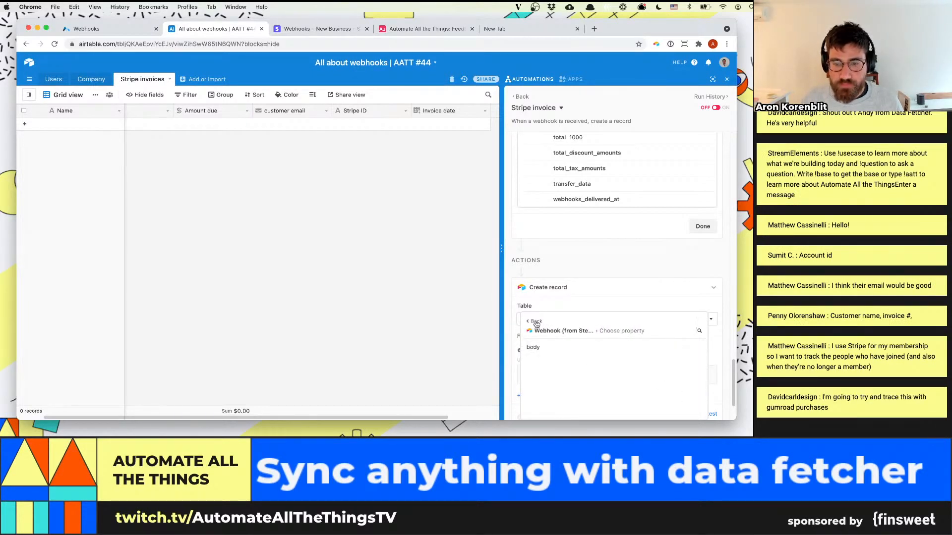
pyautogui.click(535, 321)
pyautogui.click(560, 297)
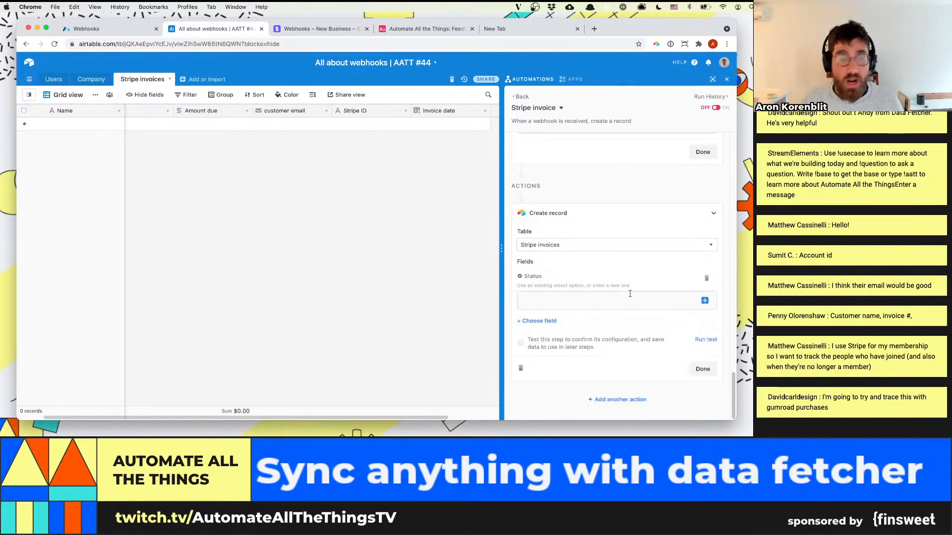
pyautogui.click(629, 294)
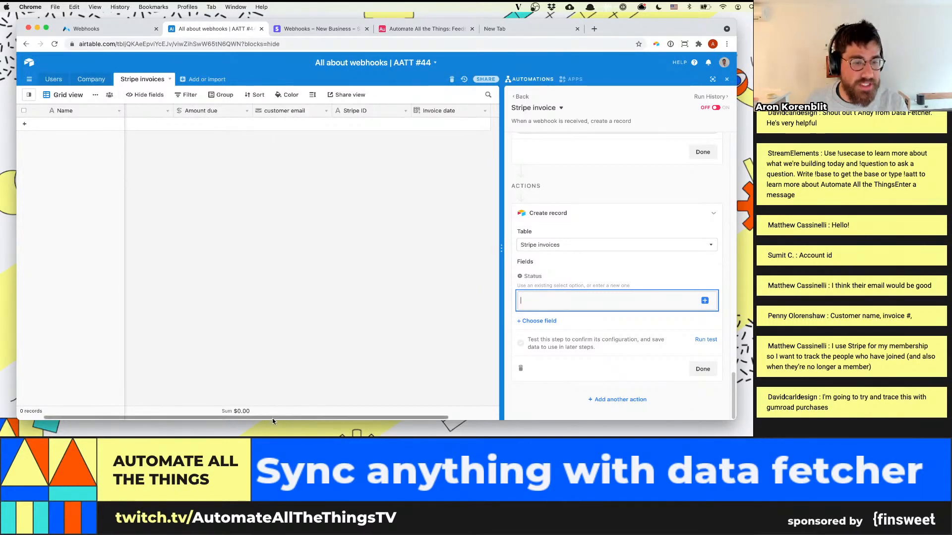
# Check the field type settings of the Status field in the Stripe invoices table and close them without changes
pyautogui.moveTo(272, 418); pyautogui.dragTo(245, 418)
pyautogui.click(197, 111)
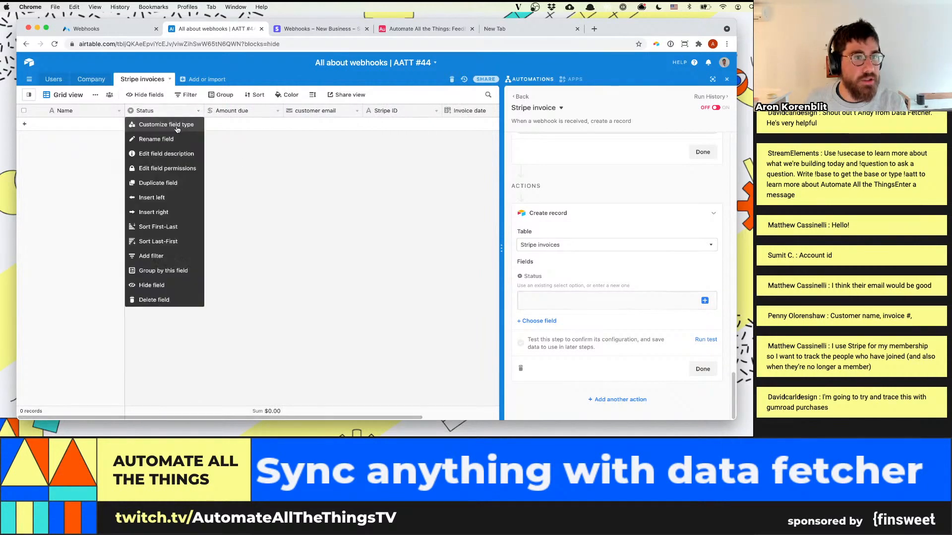
pyautogui.click(178, 127)
pyautogui.click(346, 203)
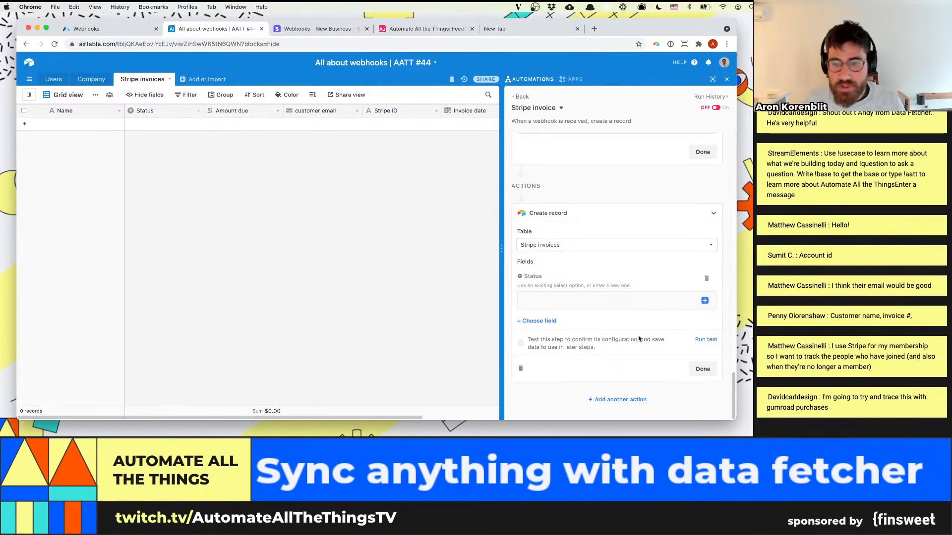
# Set the Create record action's Status value to "Draft" and add the Amount due field to it
pyautogui.click(616, 294)
pyautogui.write('Draft')
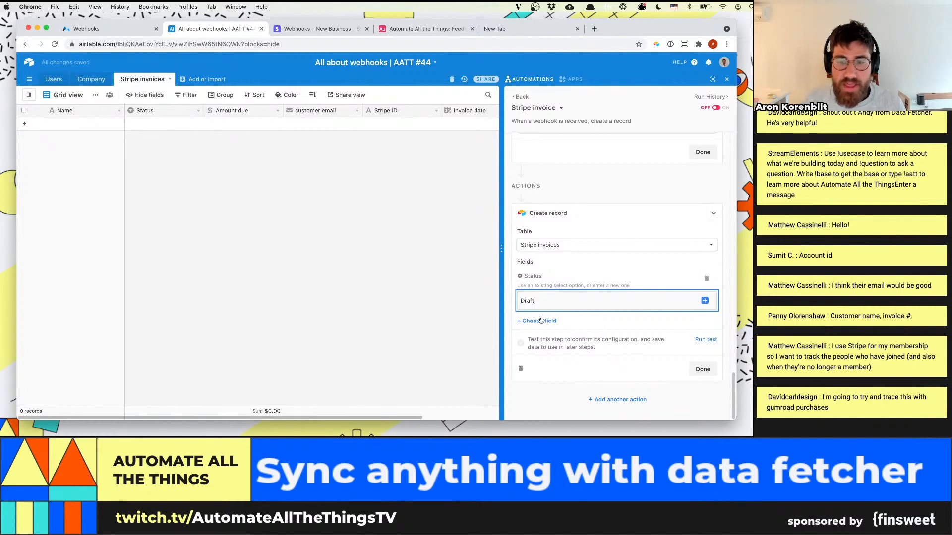
pyautogui.click(540, 321)
pyautogui.write('Amou')
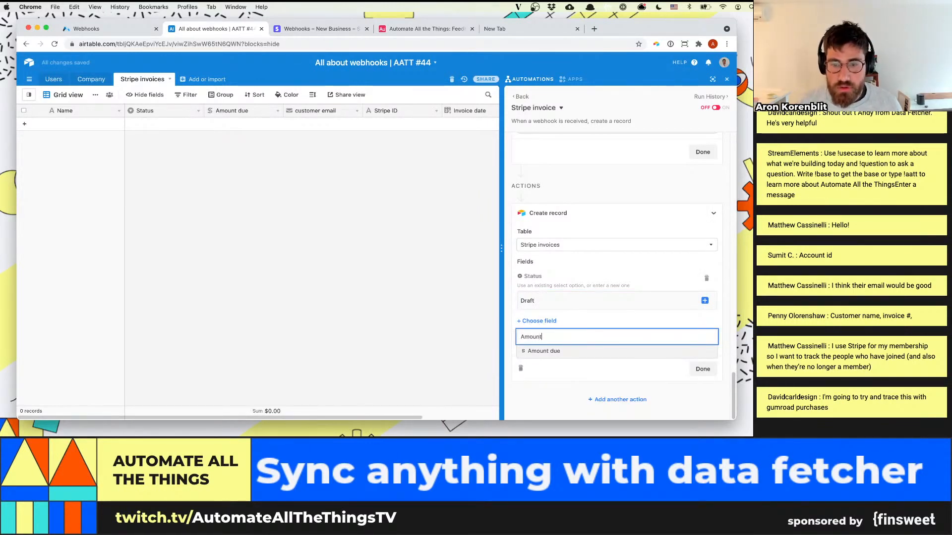
pyautogui.write('nt')
pyautogui.click(548, 352)
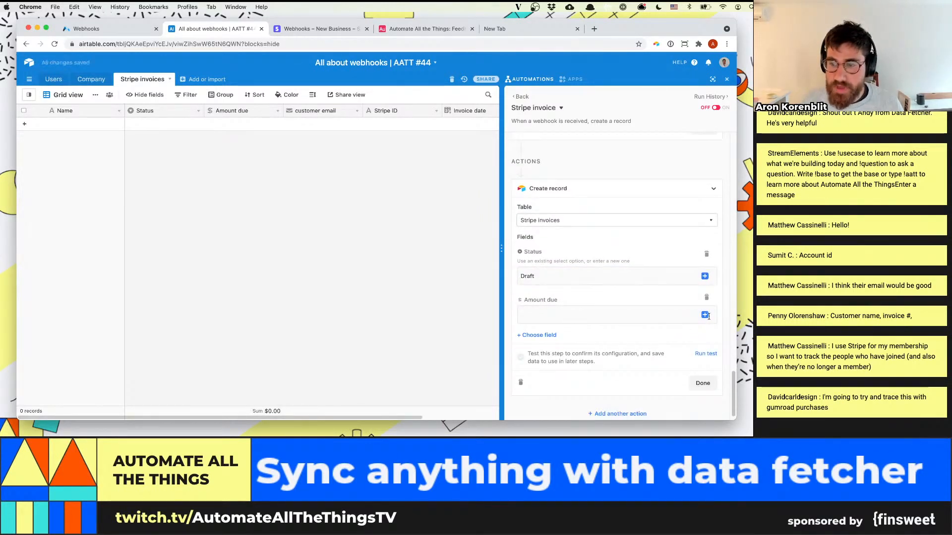
# Fill Amount due with the amount_due property from the object inside the webhook body's data
pyautogui.click(705, 316)
pyautogui.click(687, 334)
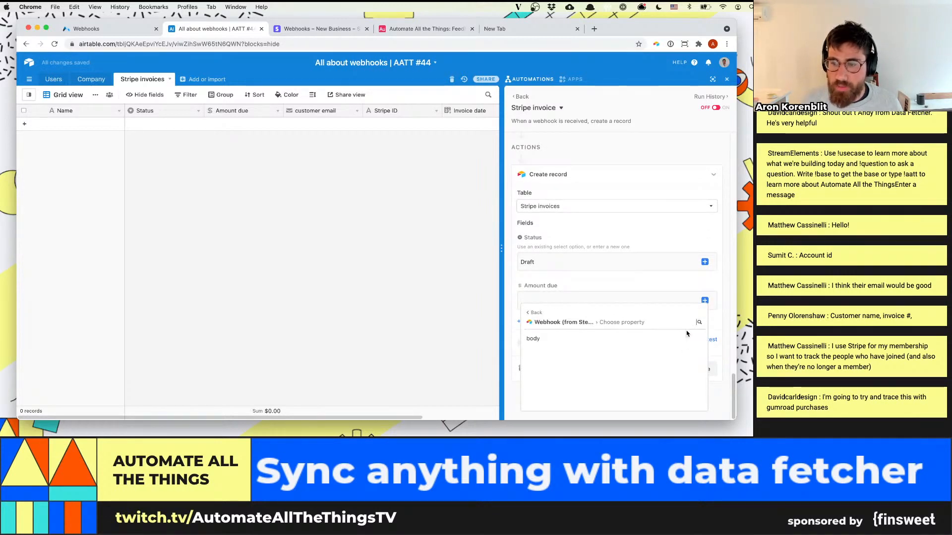
pyautogui.click(666, 339)
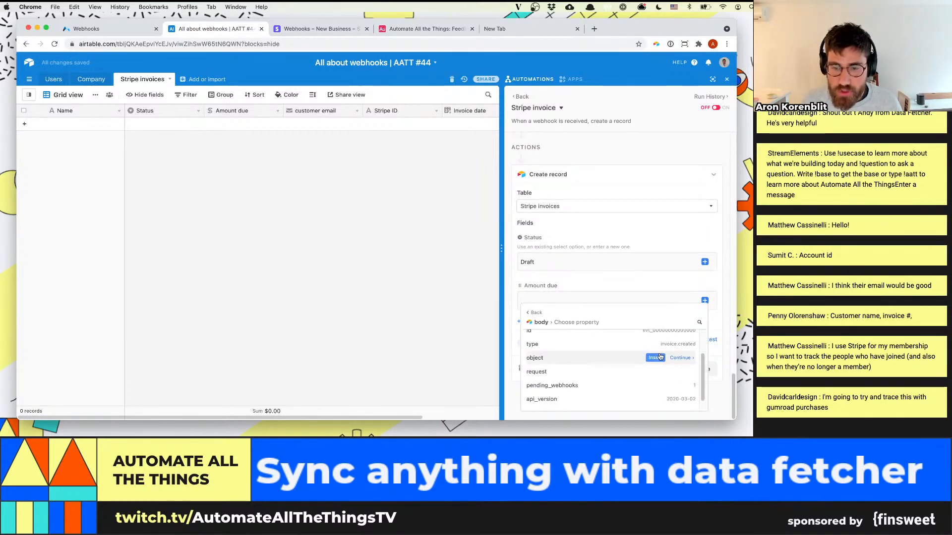
pyautogui.scroll(-1, 622, 391)
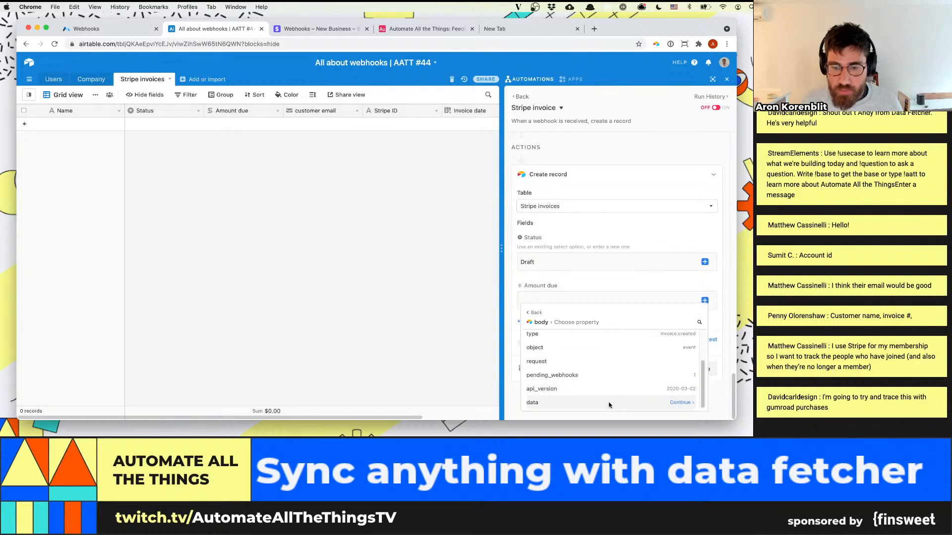
pyautogui.click(688, 403)
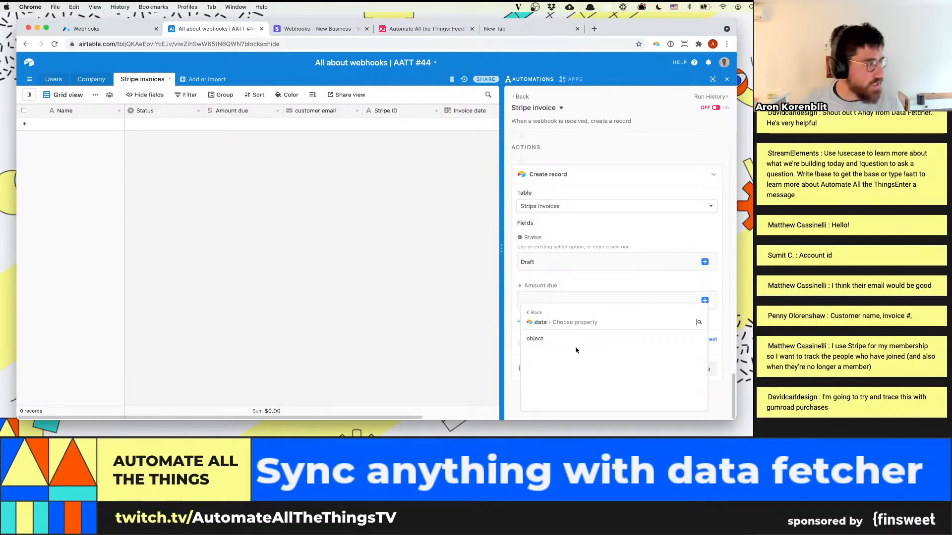
pyautogui.press('super+equal')
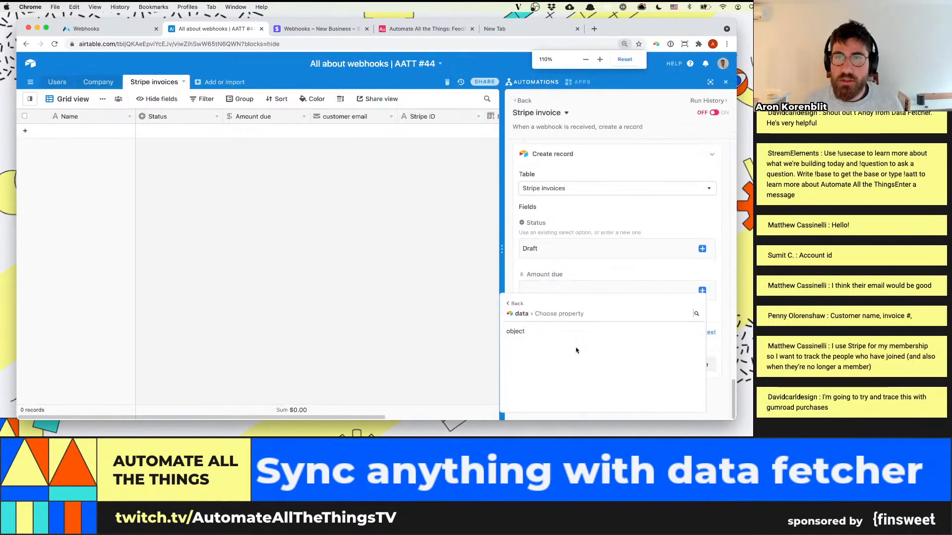
pyautogui.press('super+equal')
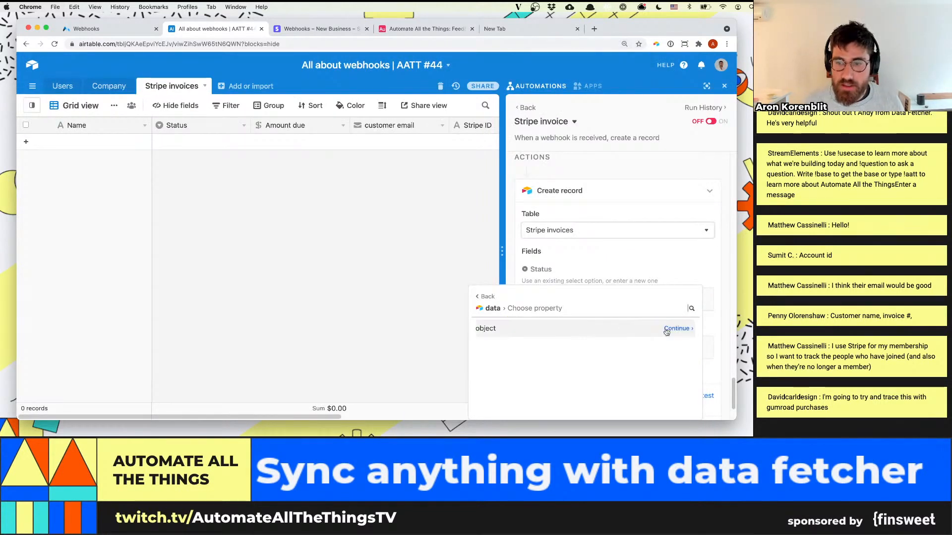
pyautogui.click(676, 329)
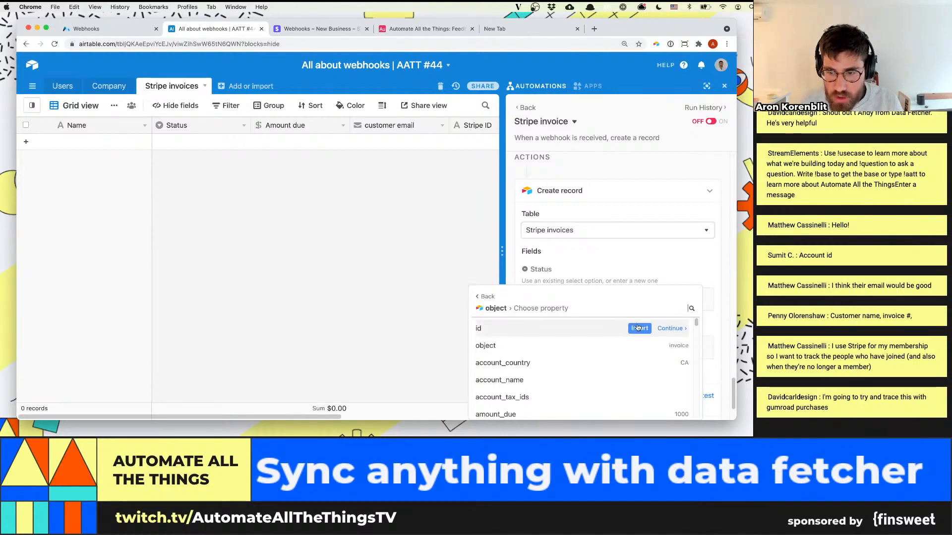
pyautogui.scroll(-1, 636, 346)
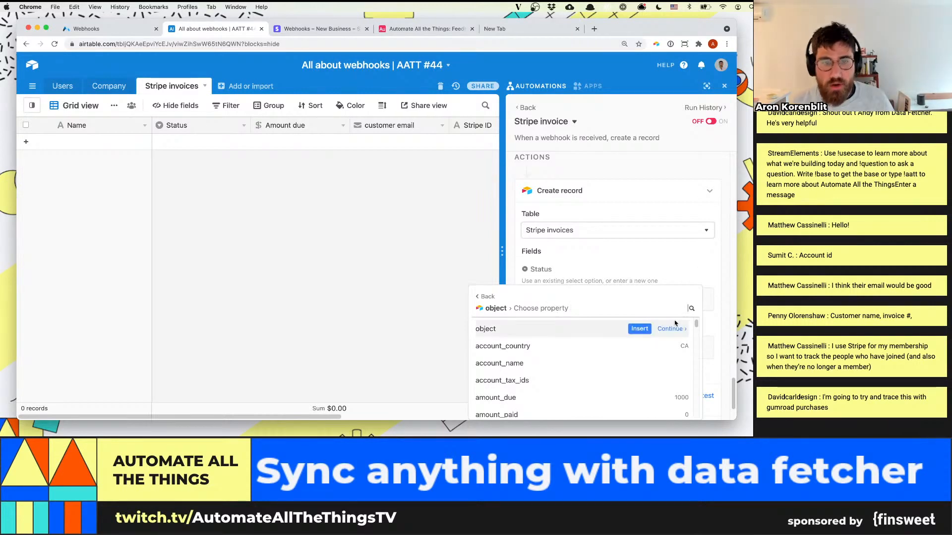
pyautogui.click(692, 308)
pyautogui.write('amount')
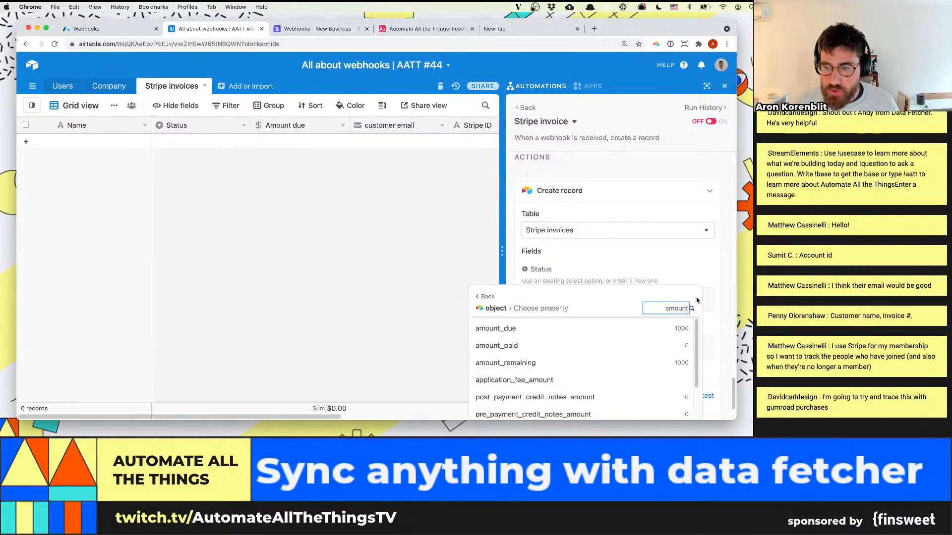
pyautogui.click(677, 328)
# Add the customer email field to the Create record action and fill it with customer_email from the webhook's data object
pyautogui.scroll(-1, 676, 332)
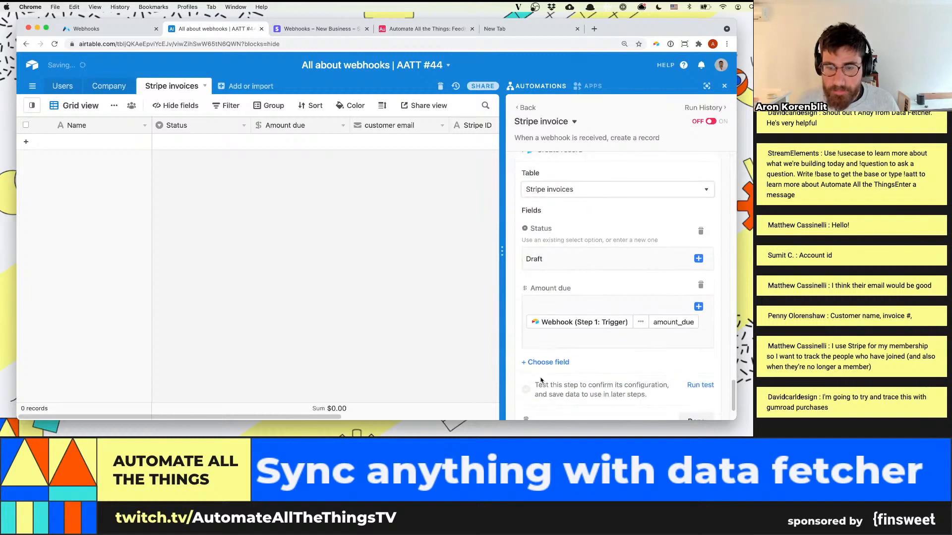
pyautogui.click(541, 362)
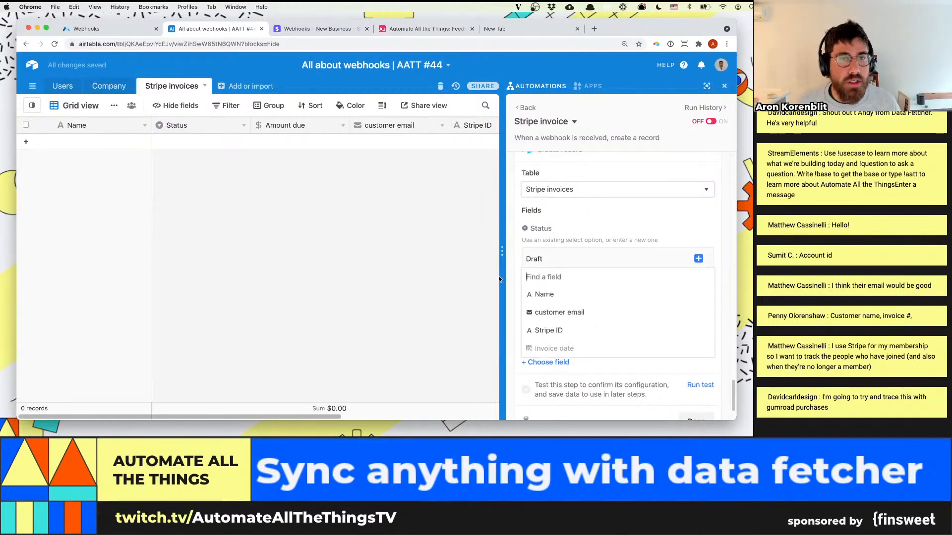
pyautogui.click(535, 312)
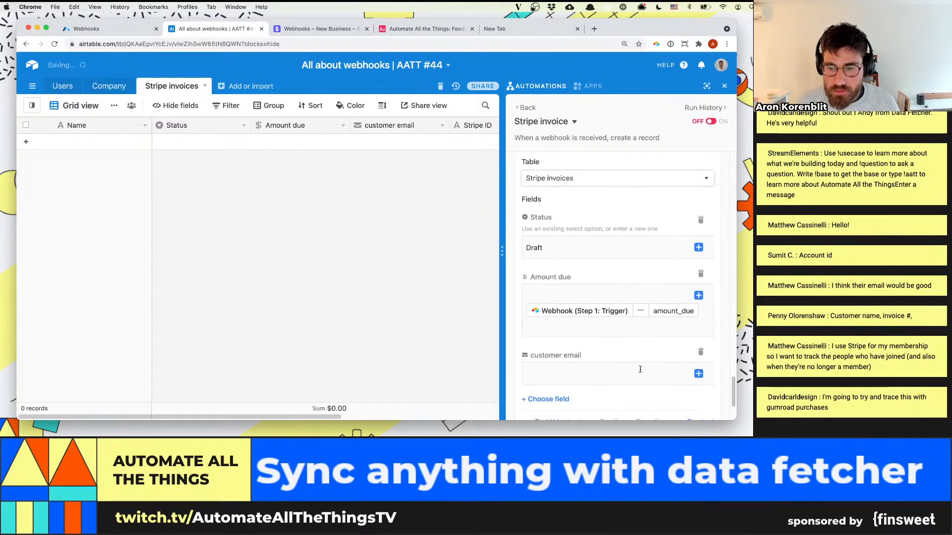
pyautogui.click(696, 370)
pyautogui.click(674, 317)
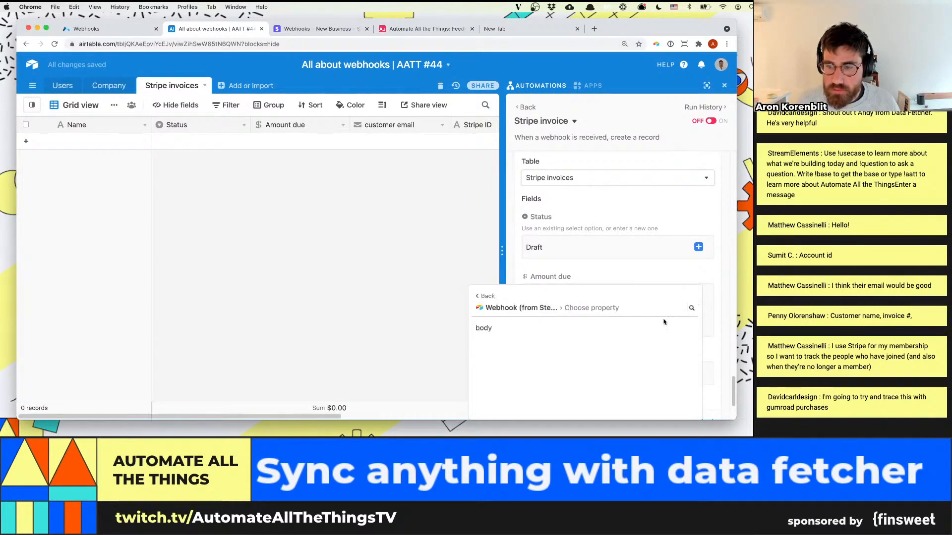
pyautogui.click(675, 327)
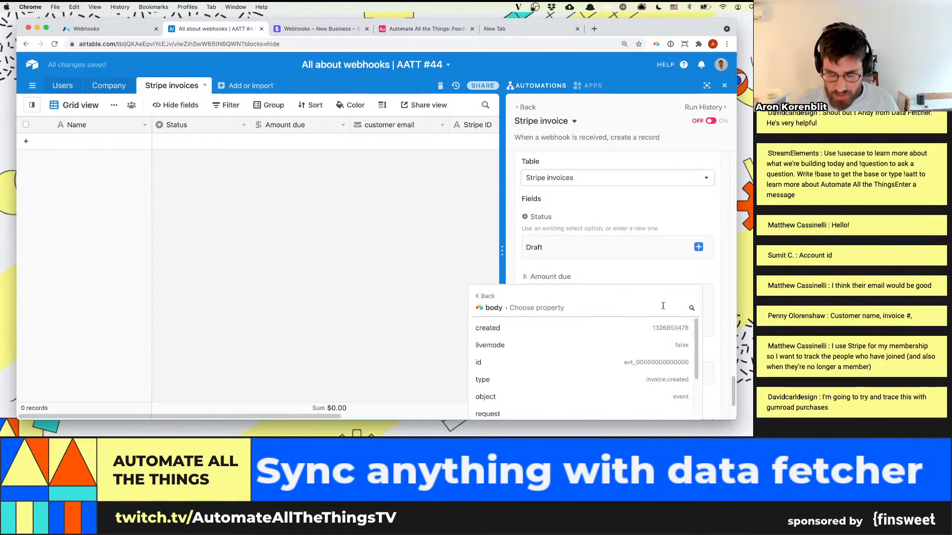
pyautogui.click(663, 306)
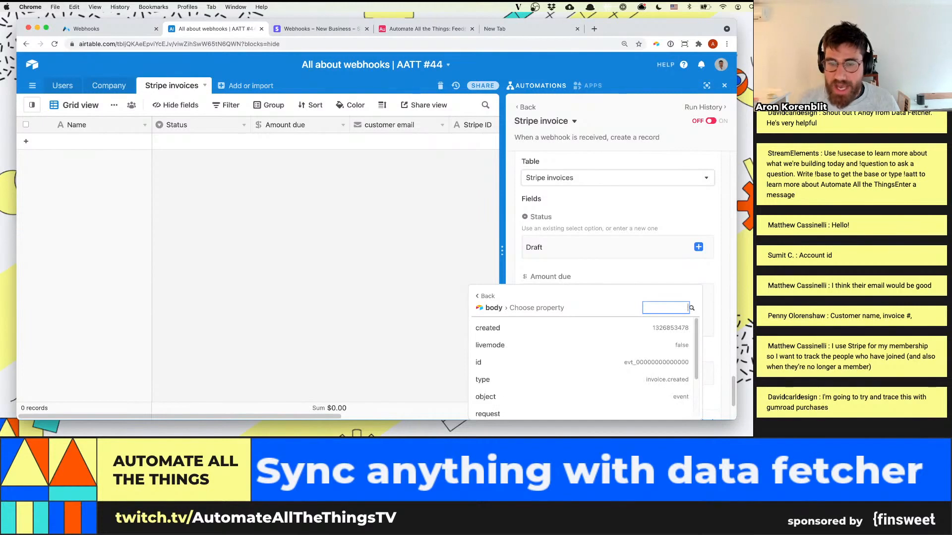
pyautogui.scroll(-2, 643, 318)
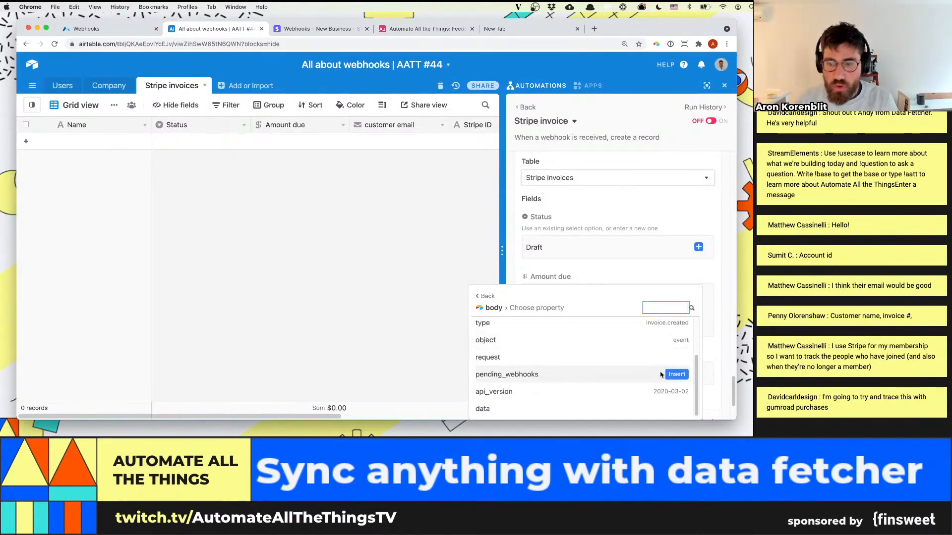
pyautogui.click(684, 409)
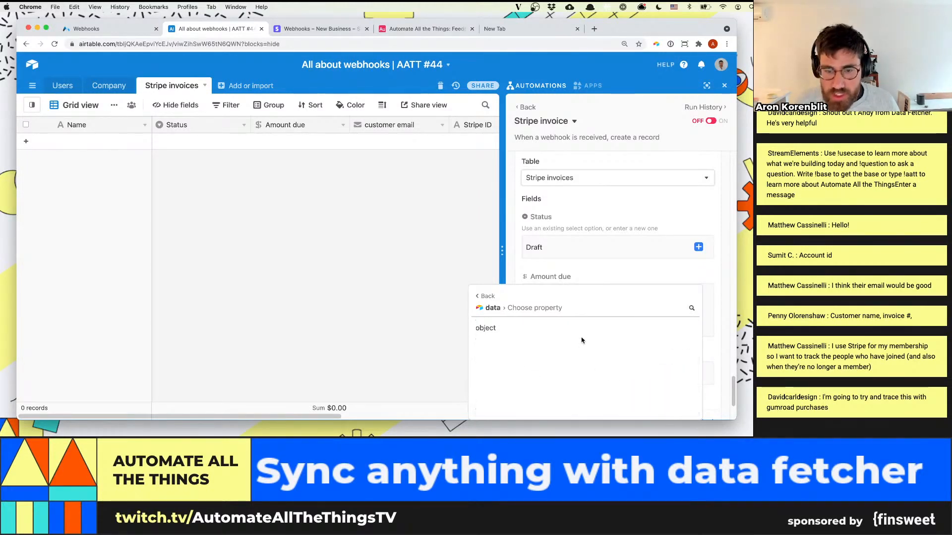
pyautogui.click(671, 342)
pyautogui.write('e')
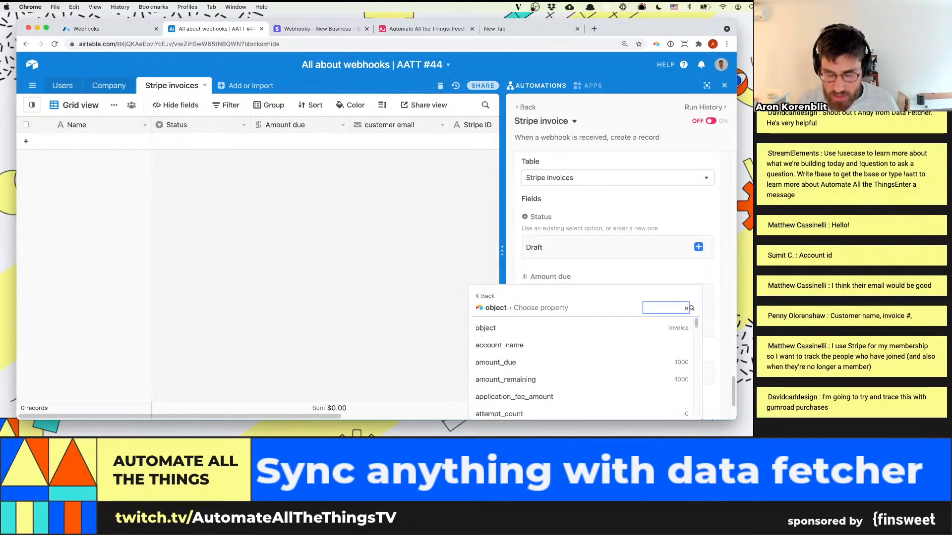
pyautogui.write('mail')
pyautogui.click(639, 323)
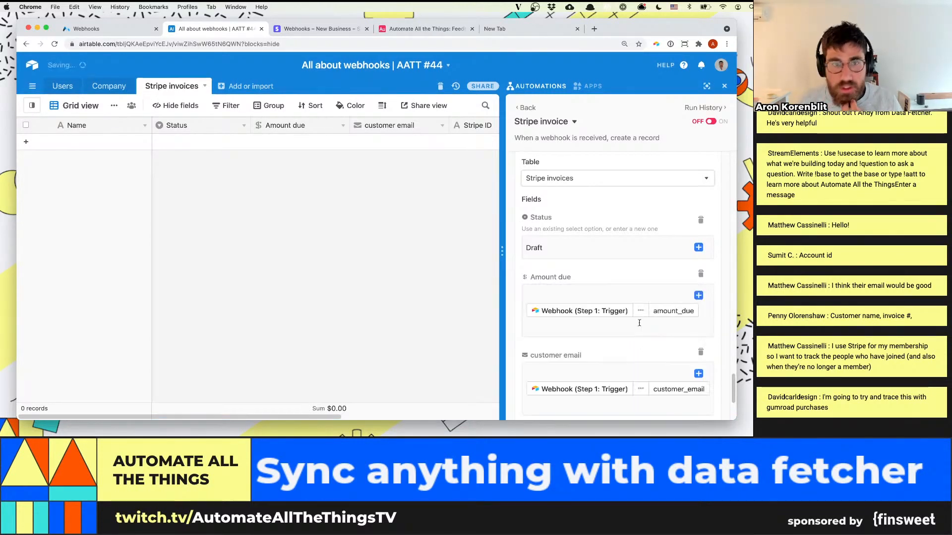
# Add the Stripe ID field to the Create record action and fill it with the id from the webhook's data object
pyautogui.scroll(-3, 613, 383)
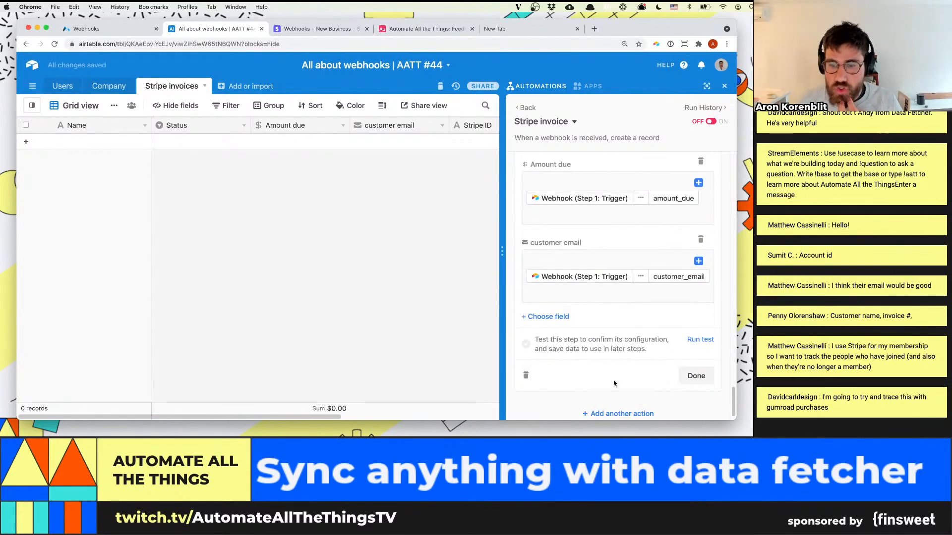
pyautogui.click(545, 319)
pyautogui.click(550, 373)
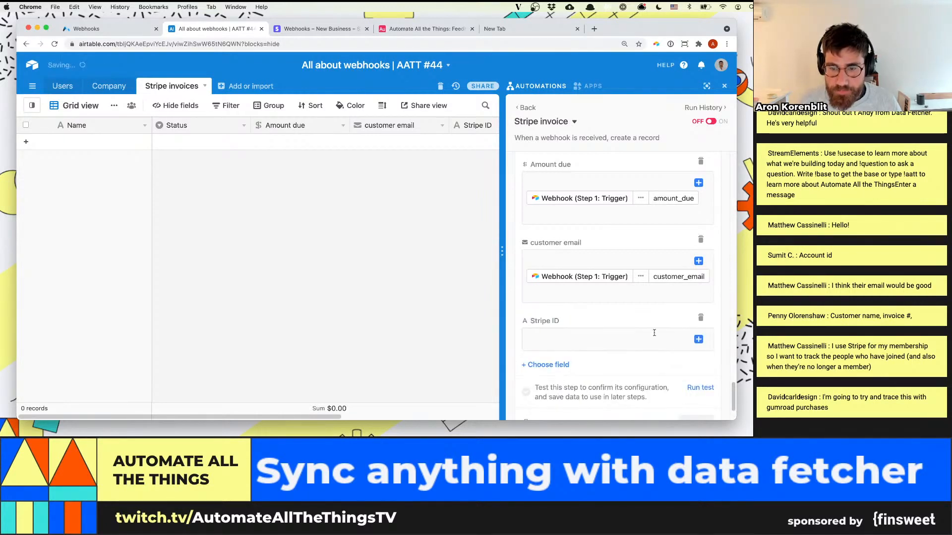
pyautogui.click(698, 340)
pyautogui.click(675, 315)
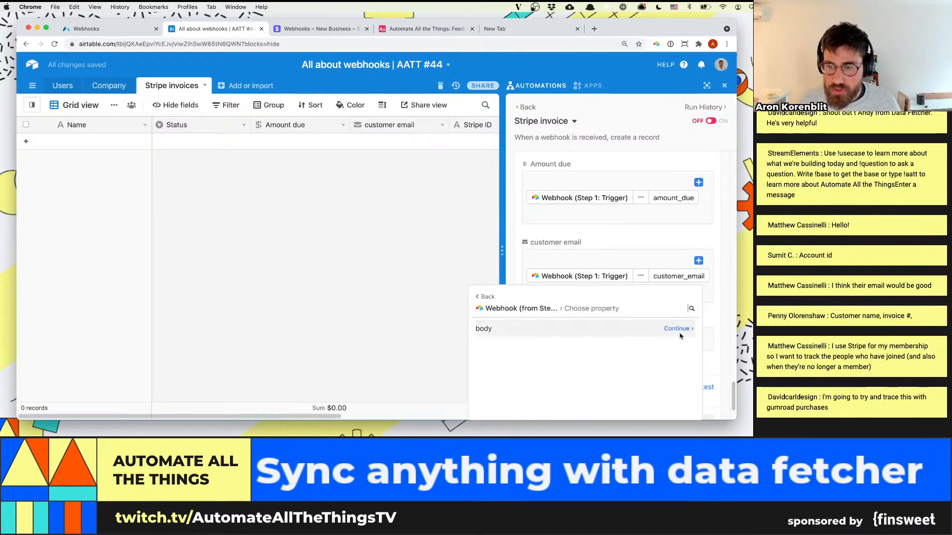
pyautogui.click(678, 331)
pyautogui.scroll(-2, 658, 344)
pyautogui.scroll(2, 622, 344)
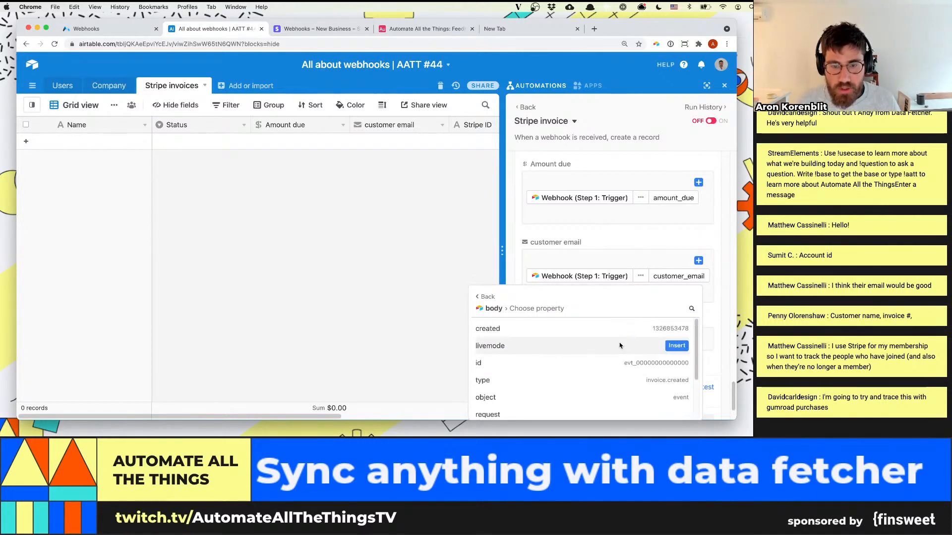
pyautogui.scroll(-3, 619, 346)
pyautogui.click(670, 407)
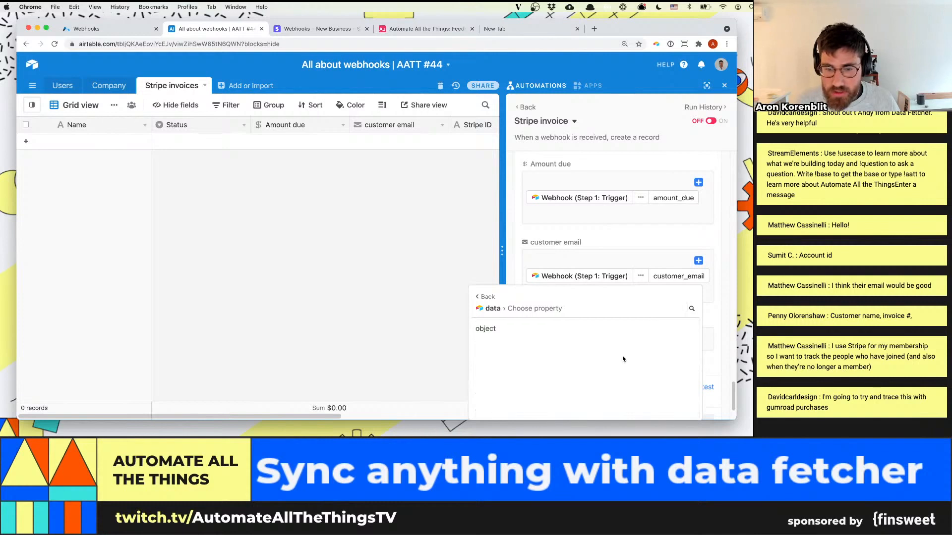
pyautogui.click(672, 329)
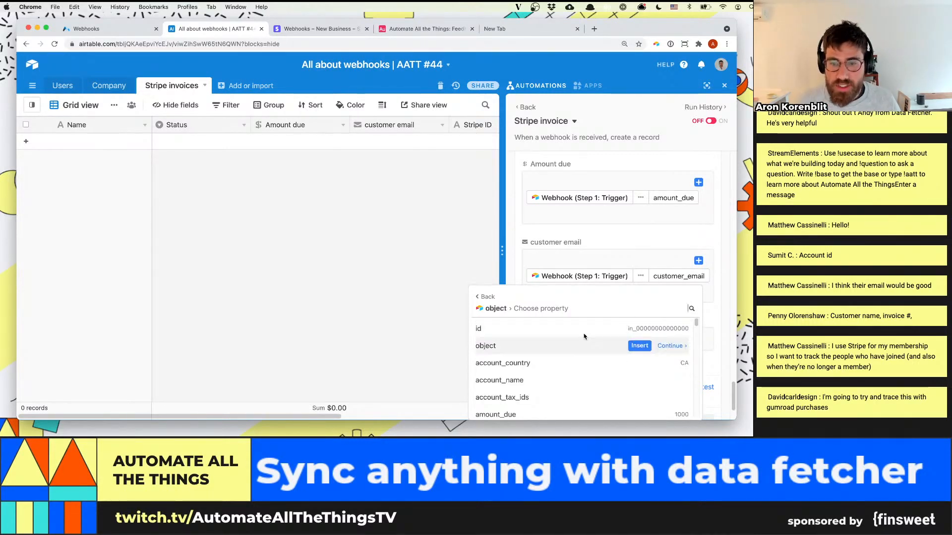
pyautogui.click(640, 329)
# Review the mapped fields of the Create record action and run a test of it
pyautogui.scroll(5, 674, 331)
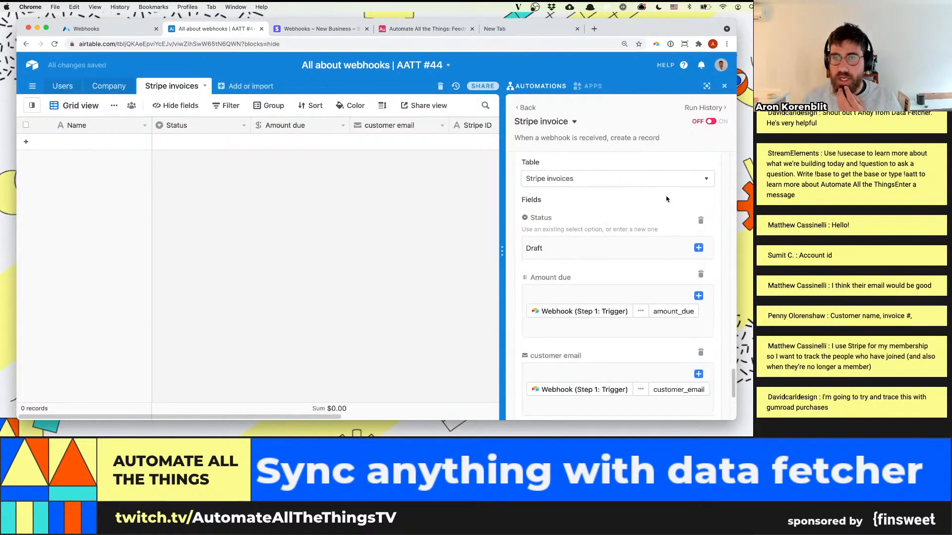
pyautogui.scroll(-6, 643, 255)
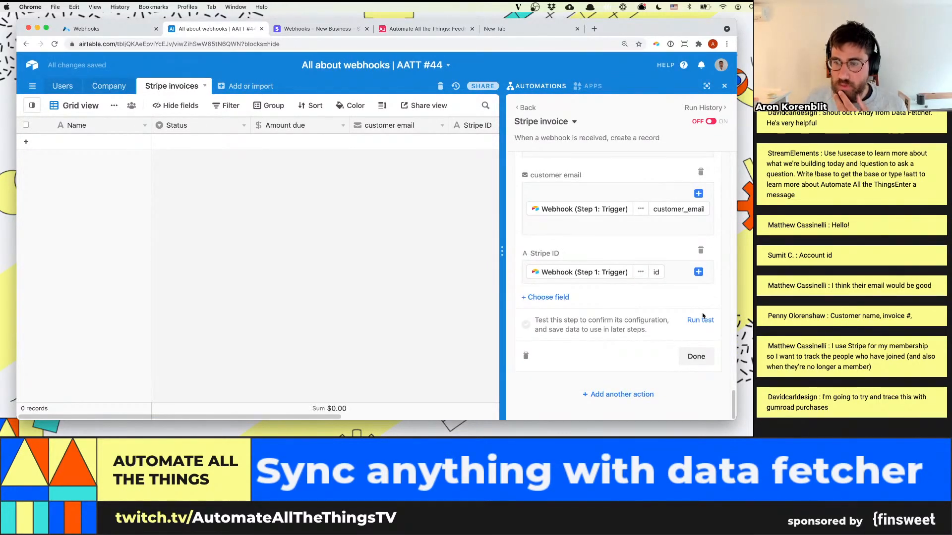
pyautogui.click(700, 329)
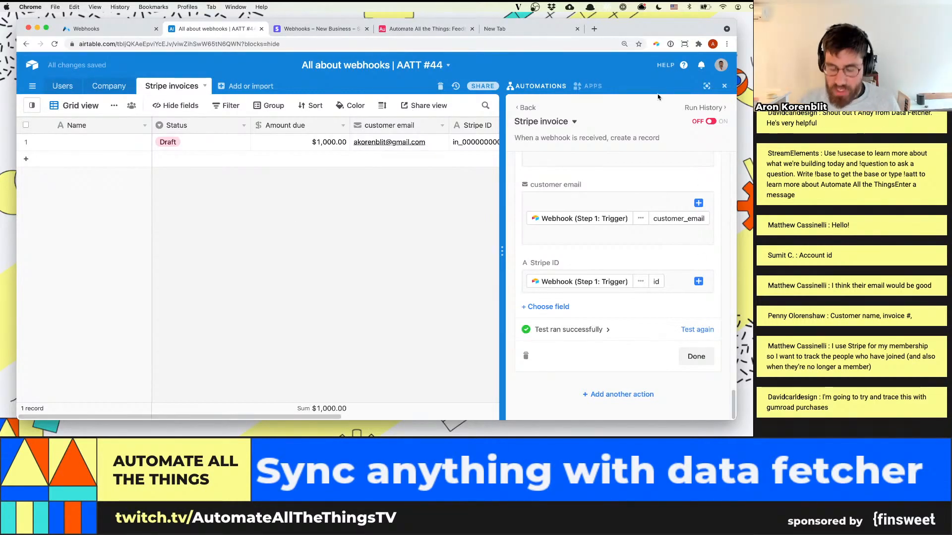
# Check the test record's columns through Invoice date in the Stripe invoices table and finish configuring the Create record action
pyautogui.press('super+minus')
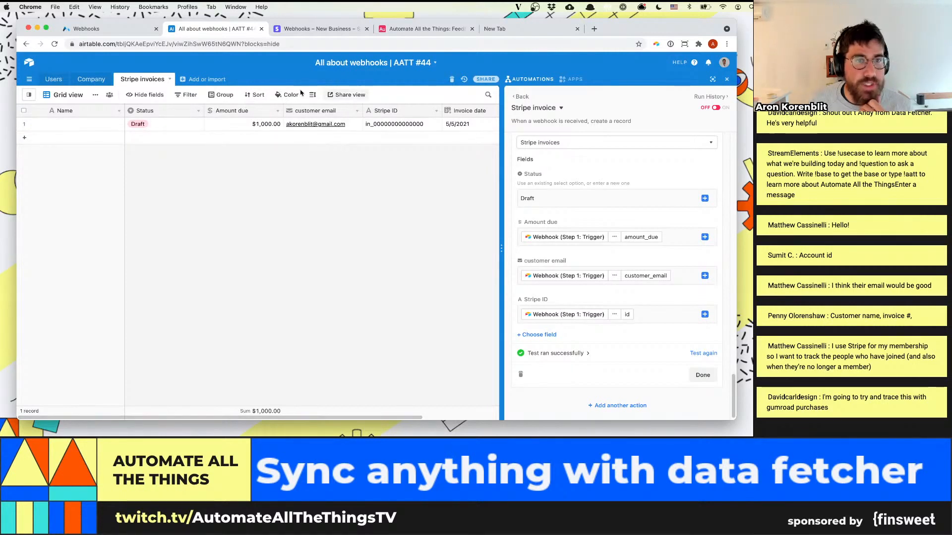
pyautogui.moveTo(293, 417); pyautogui.dragTo(321, 417)
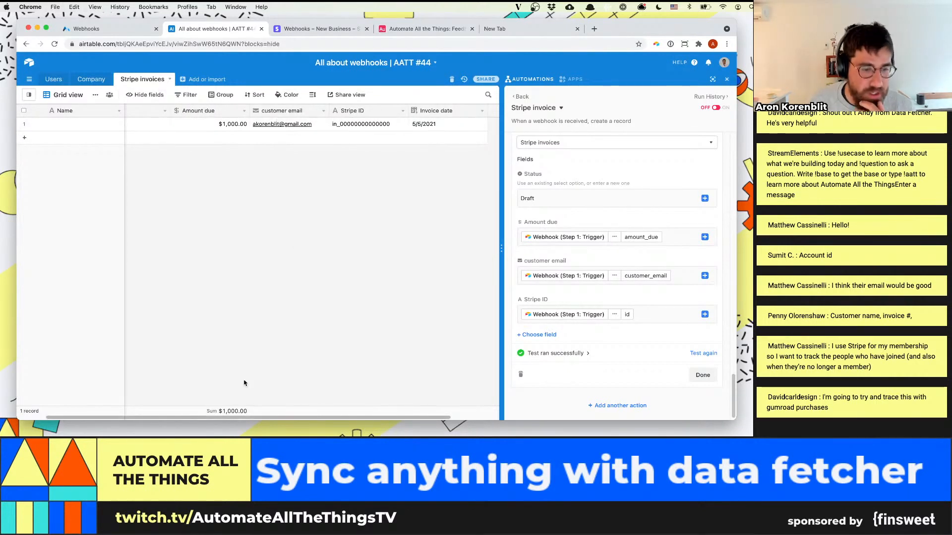
pyautogui.hscroll(3, 284, 417)
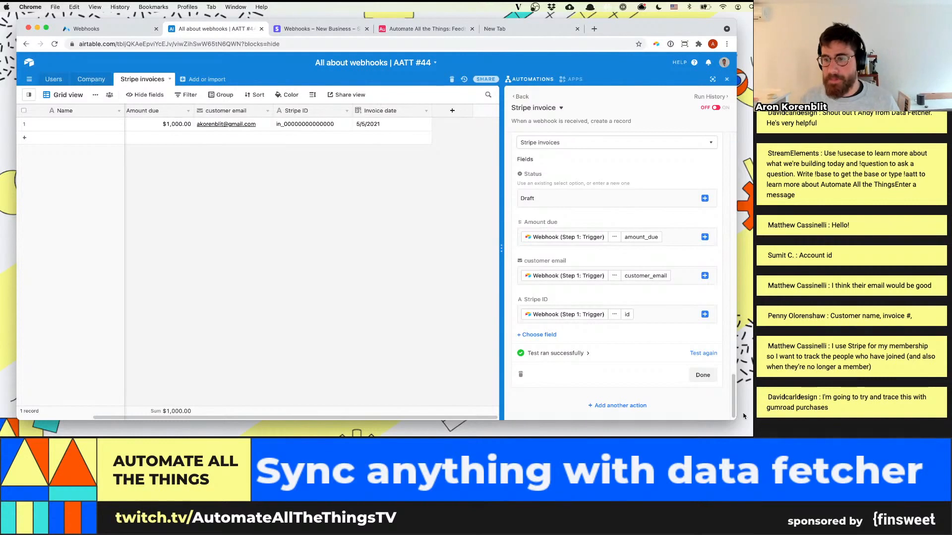
pyautogui.click(702, 374)
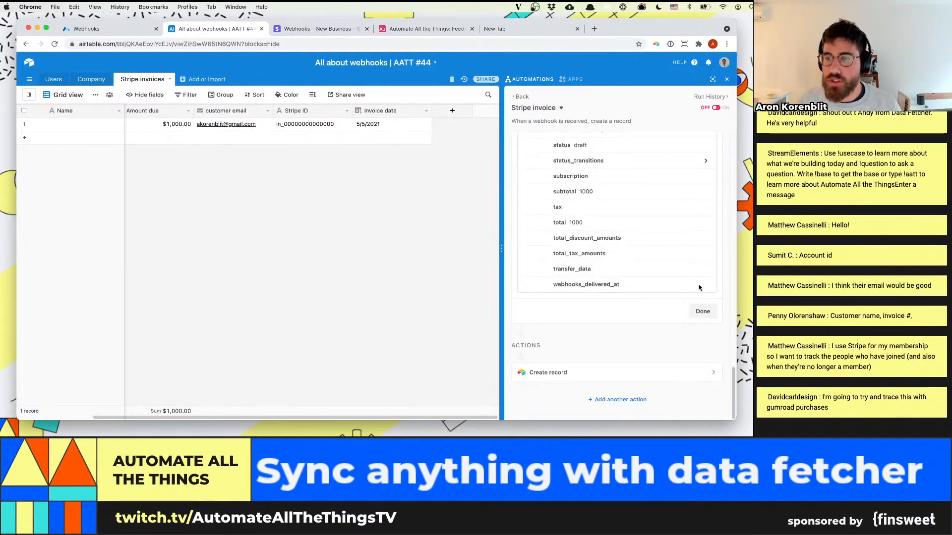
# Finish configuring the webhook trigger and turn the Stripe invoice automation on
pyautogui.click(702, 311)
pyautogui.click(717, 108)
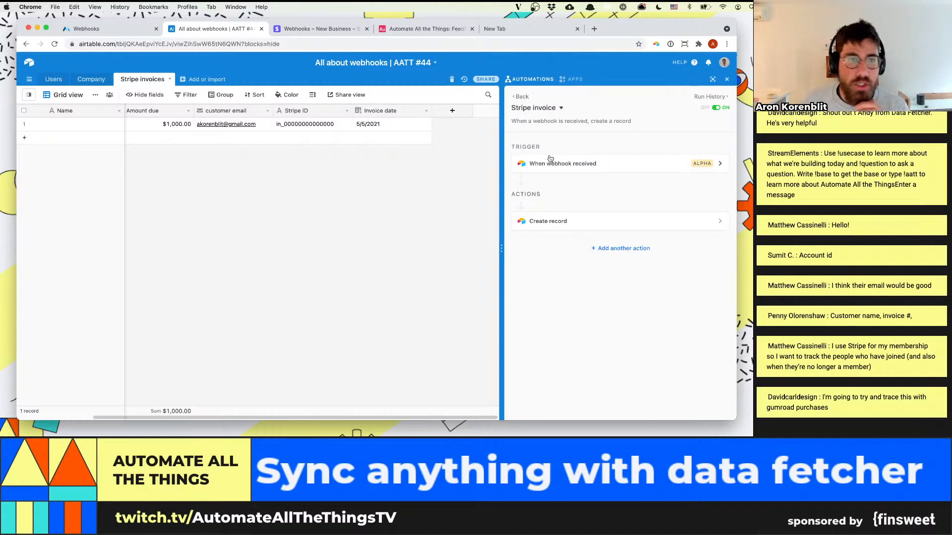
# Change the Name field of the Stripe invoices table to a Formula type and rename it "Invoice"
pyautogui.click(106, 123)
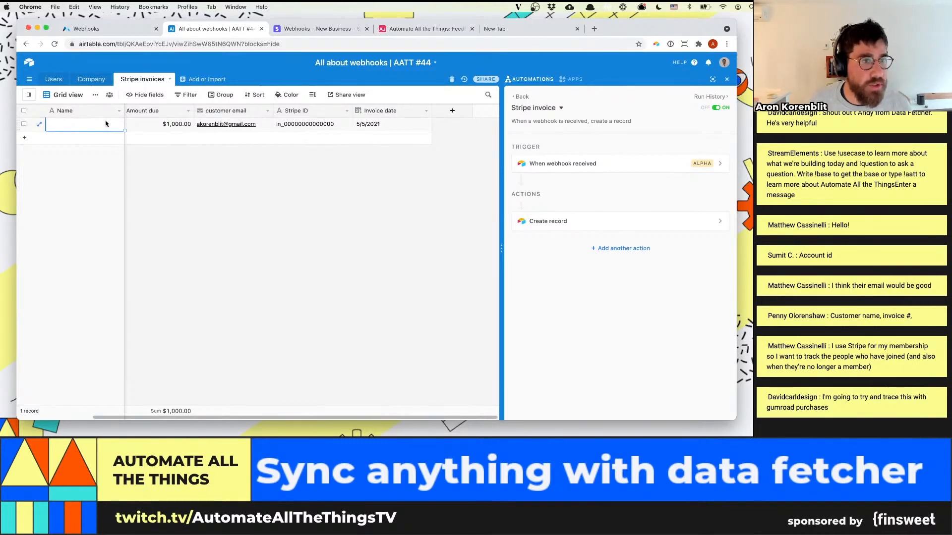
pyautogui.click(116, 112)
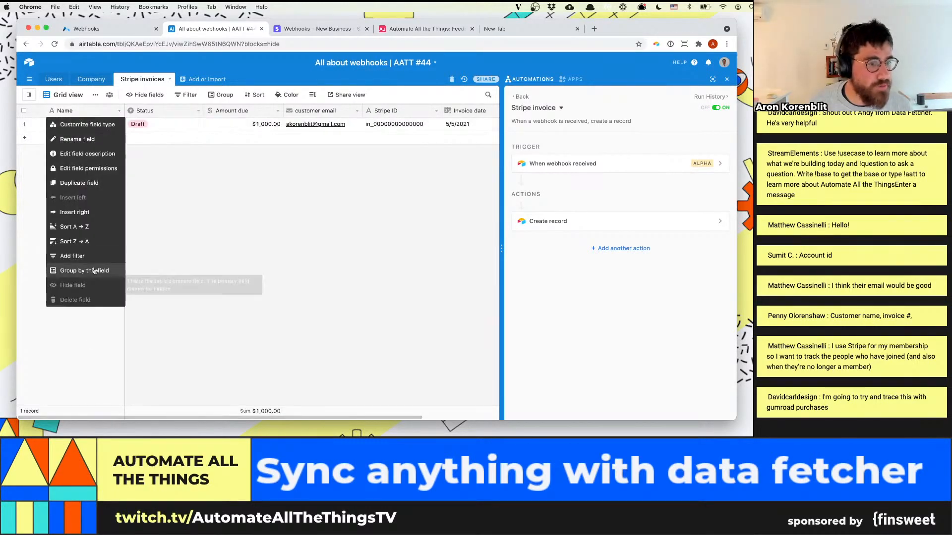
pyautogui.click(85, 127)
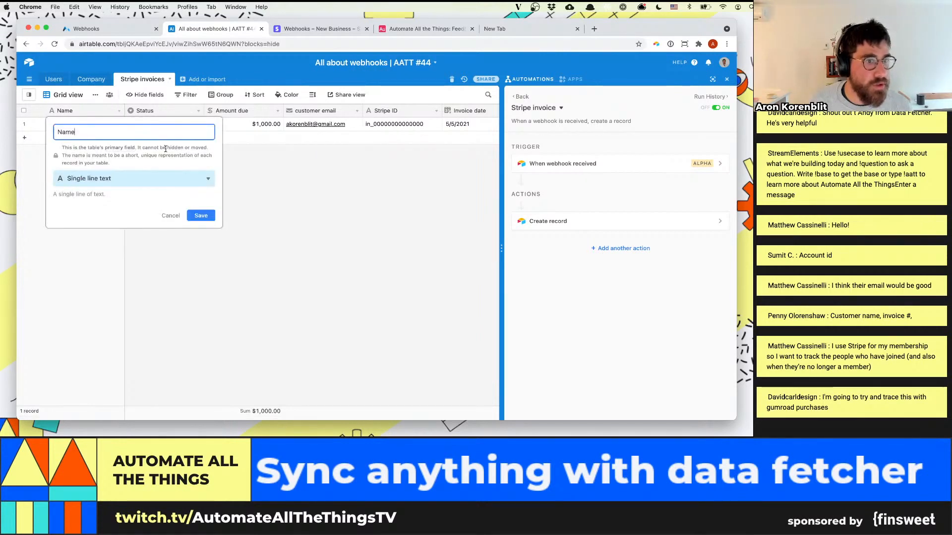
pyautogui.click(147, 179)
pyautogui.write('form')
pyautogui.press('Return')
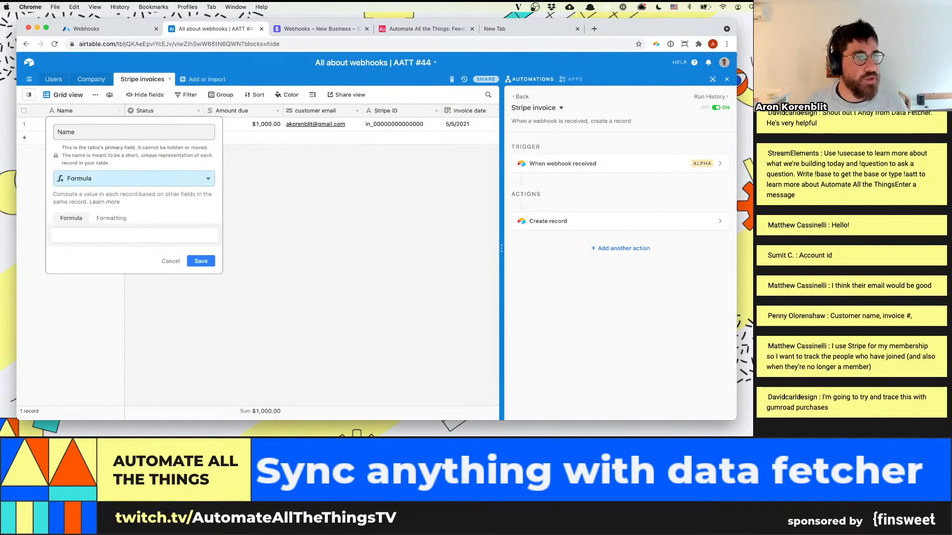
pyautogui.click(126, 133)
pyautogui.write('Invoice')
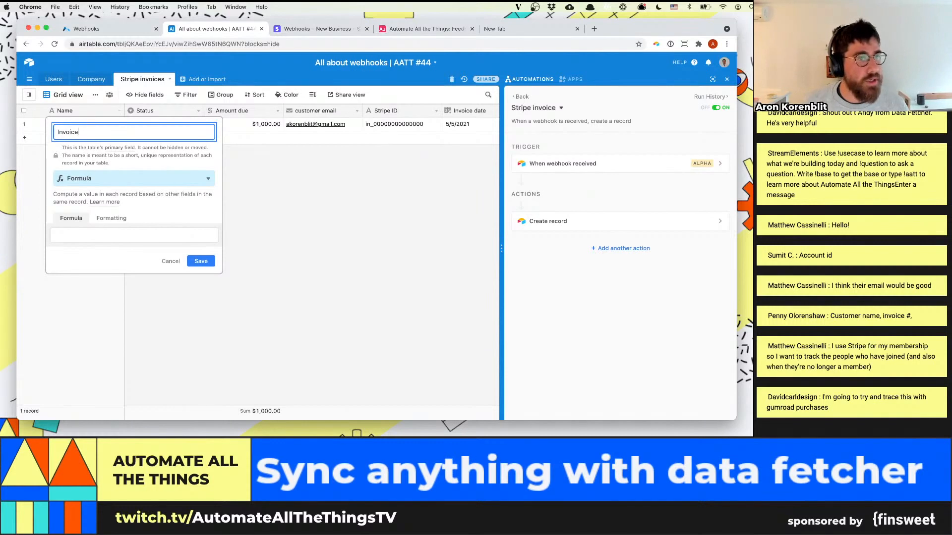
# Enter the formula {customer email}&" | "&{Stripe ID} for the Invoice field and save the field
pyautogui.click(126, 232)
pyautogui.write('Cui')
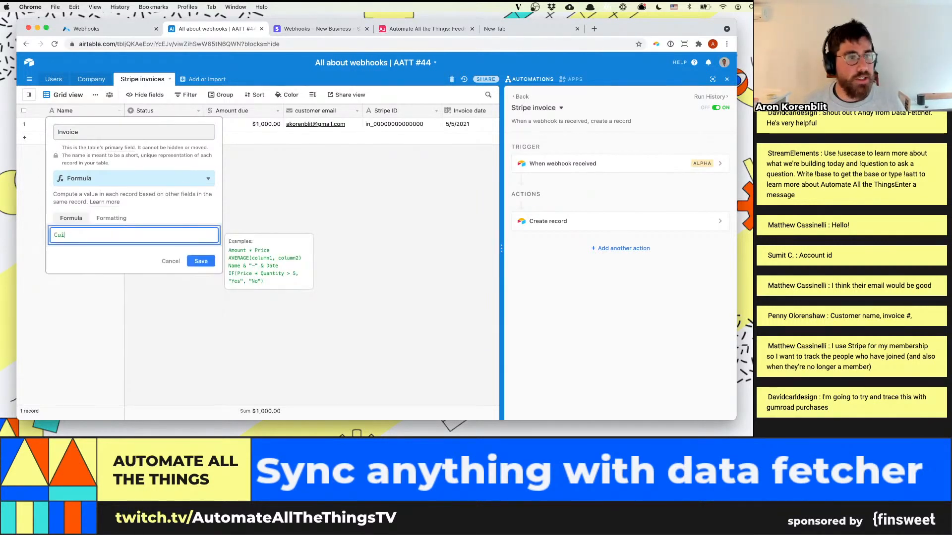
pyautogui.press('BackSpace')
pyautogui.write('stom')
pyautogui.press('Return')
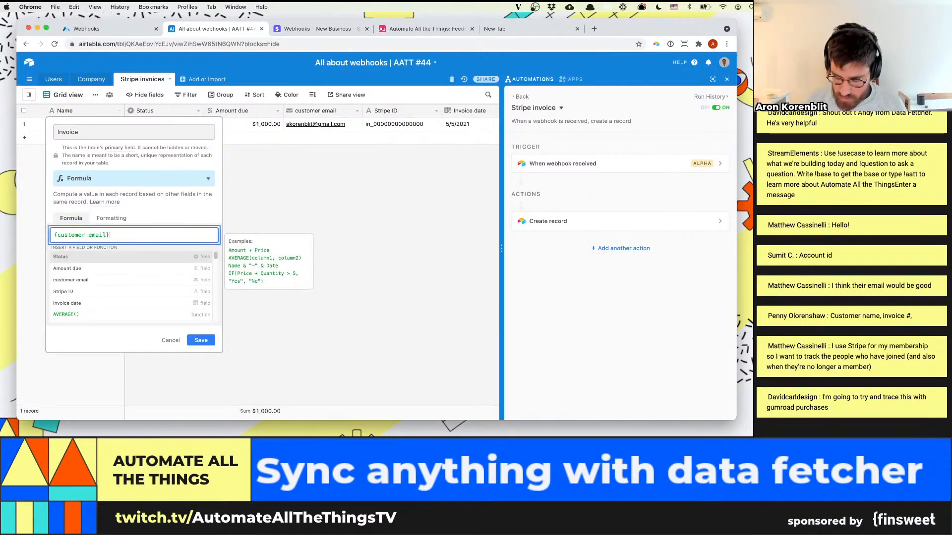
pyautogui.write('&"')
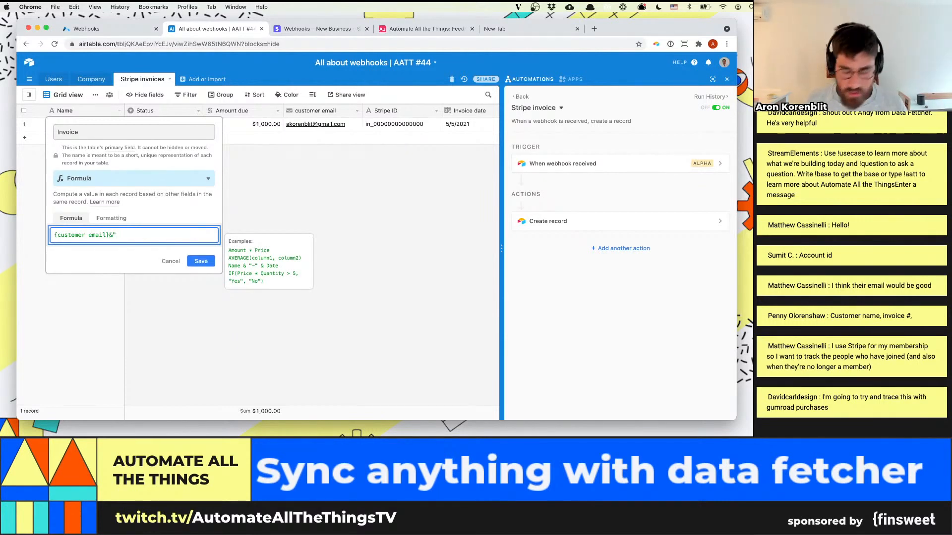
pyautogui.write(' | "&')
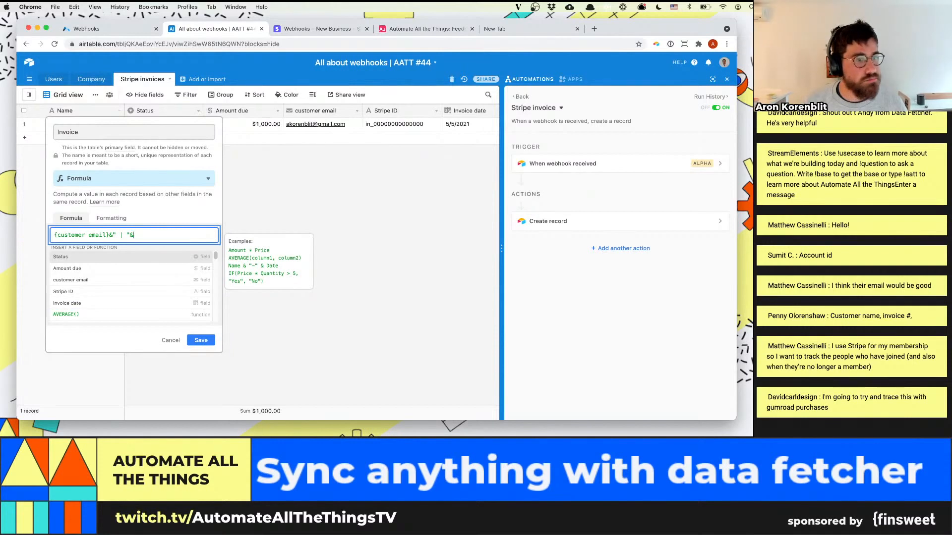
pyautogui.write('{Stripe ID}')
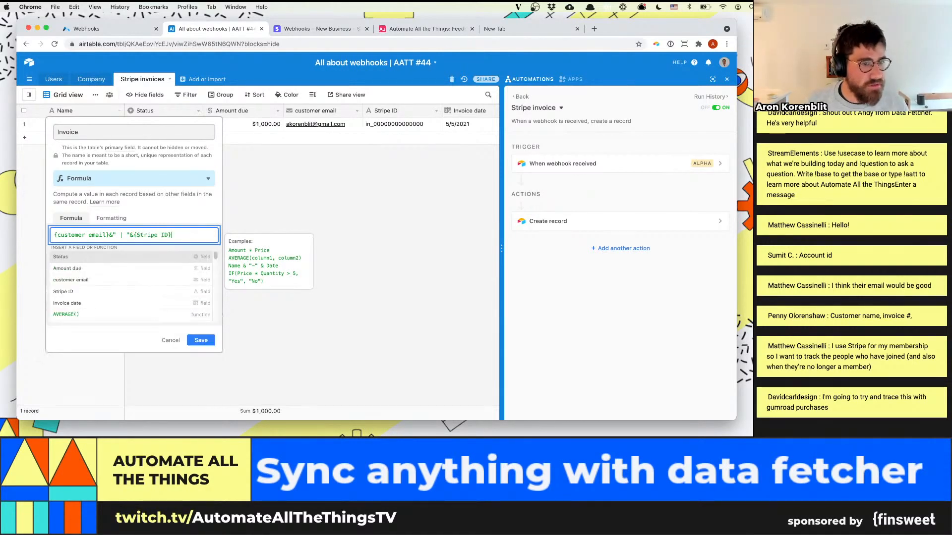
pyautogui.click(201, 340)
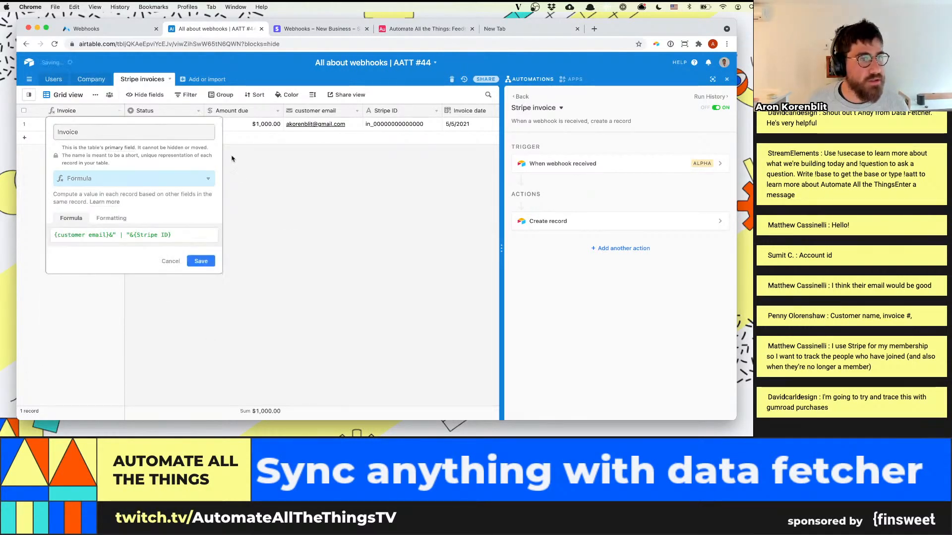
pyautogui.click(201, 260)
# Widen the Invoice column, narrow the Status, Amount due, Stripe ID and Invoice date columns, and give the grid more room beside the automation
pyautogui.moveTo(124, 110); pyautogui.dragTo(194, 111)
pyautogui.moveTo(273, 111); pyautogui.dragTo(243, 111)
pyautogui.moveTo(321, 110); pyautogui.dragTo(302, 110)
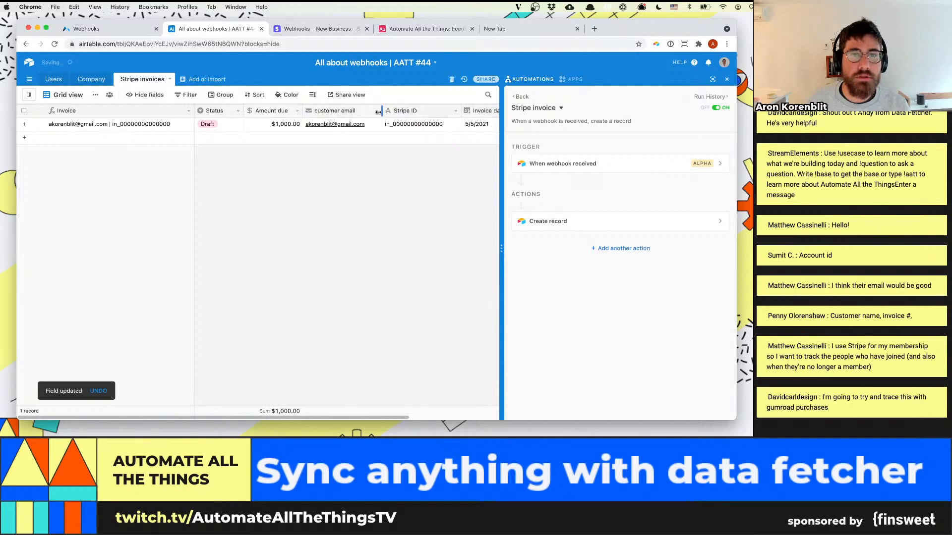
pyautogui.moveTo(382, 110); pyautogui.dragTo(377, 110)
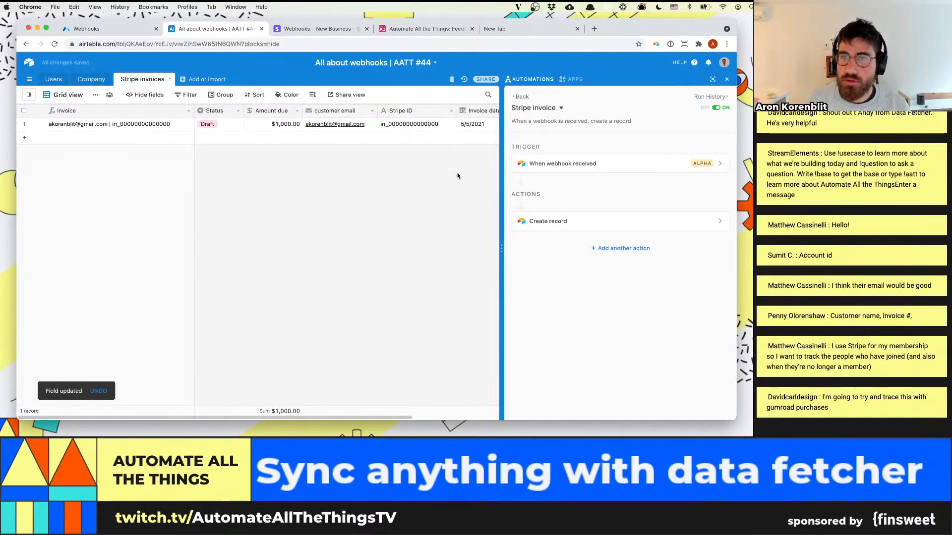
pyautogui.moveTo(501, 180); pyautogui.dragTo(528, 179)
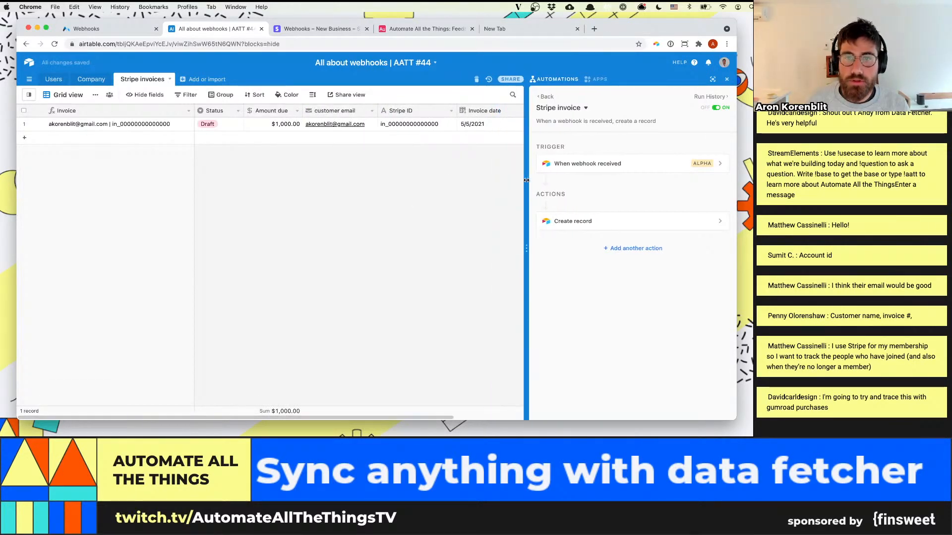
pyautogui.click(519, 124)
pyautogui.moveTo(517, 111); pyautogui.dragTo(499, 111)
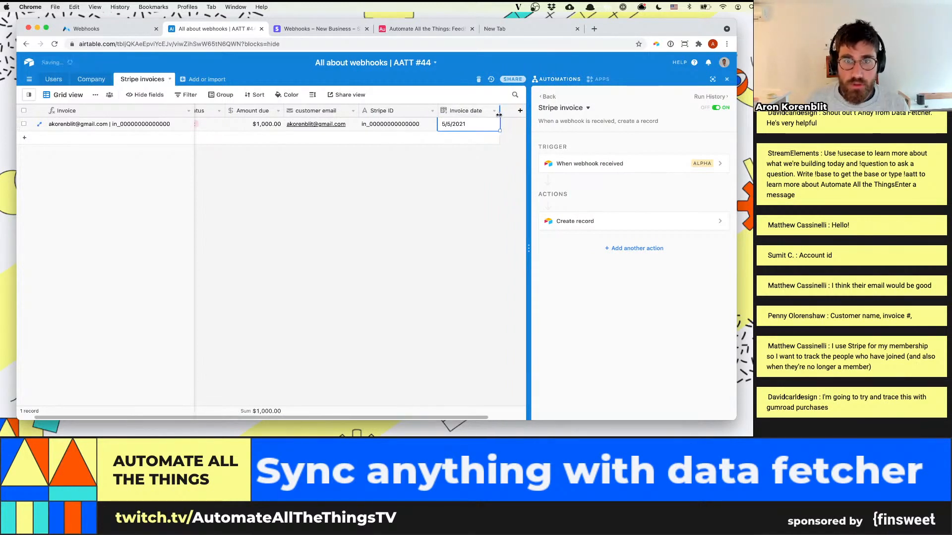
pyautogui.click(297, 238)
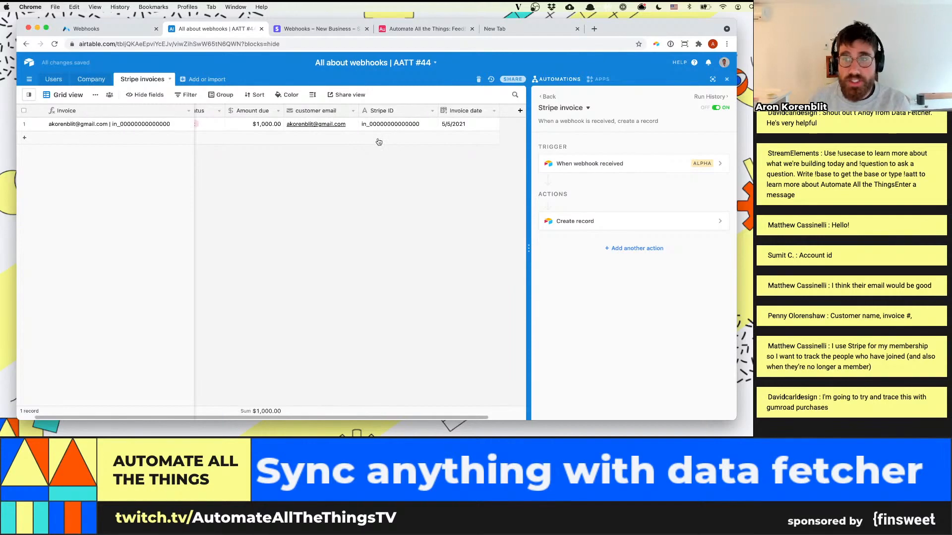
# Switch to Stripe, close the test event dialog and start a new test invoice from the customers' Invoices page
pyautogui.click(315, 31)
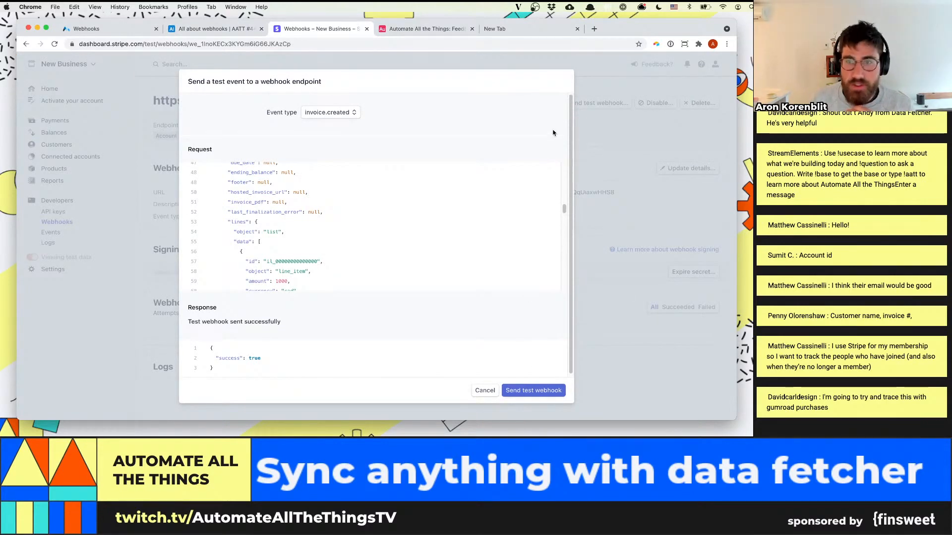
pyautogui.click(483, 391)
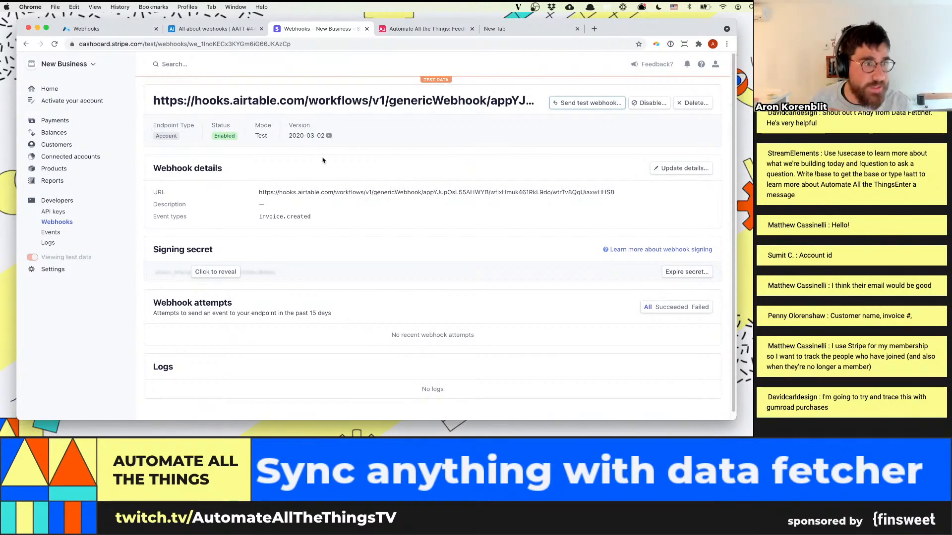
pyautogui.click(51, 145)
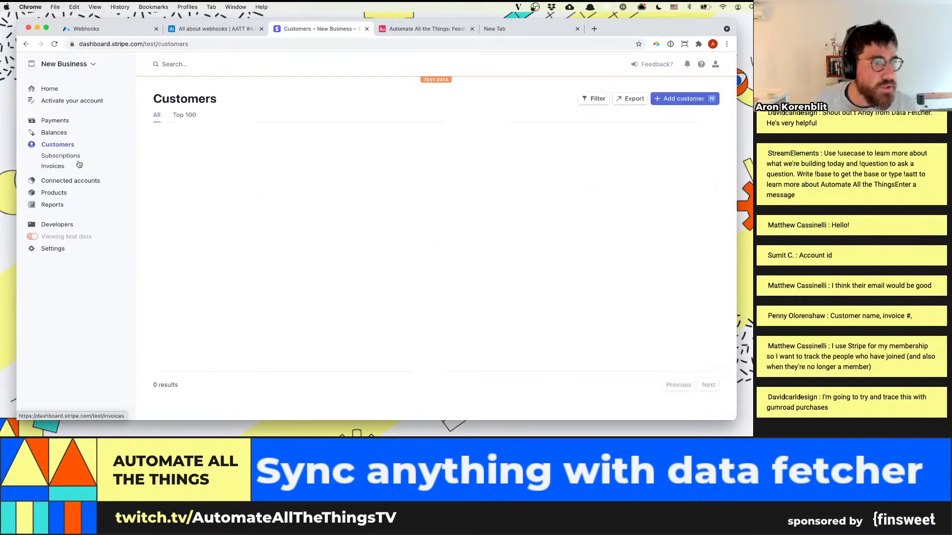
pyautogui.click(52, 168)
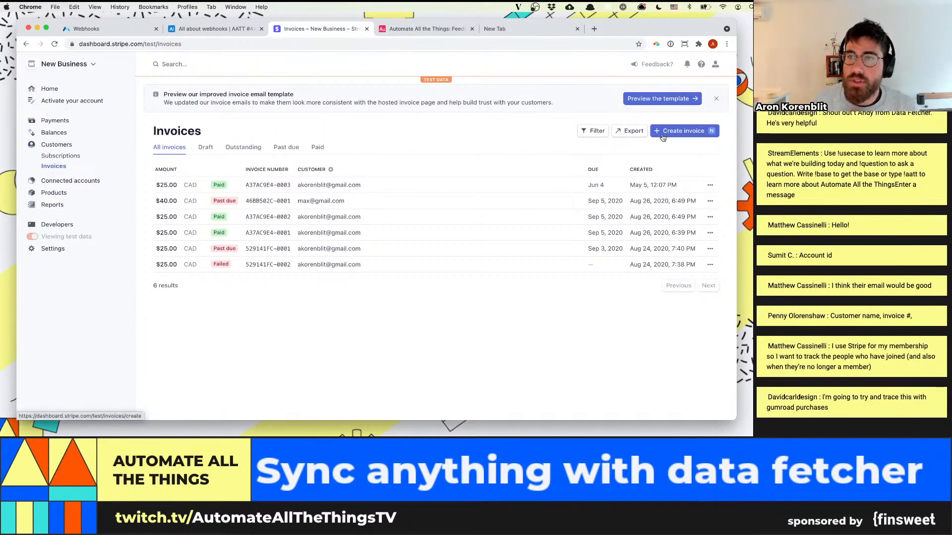
pyautogui.click(681, 136)
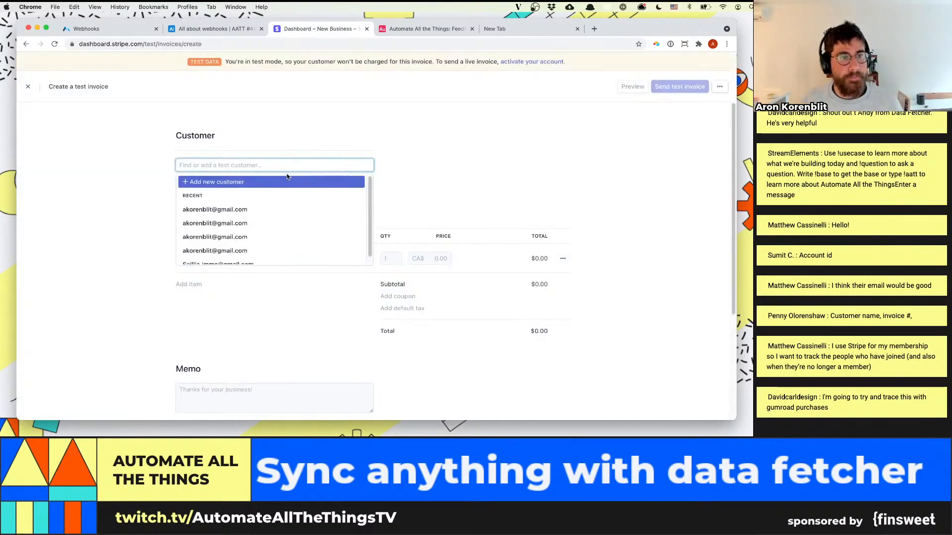
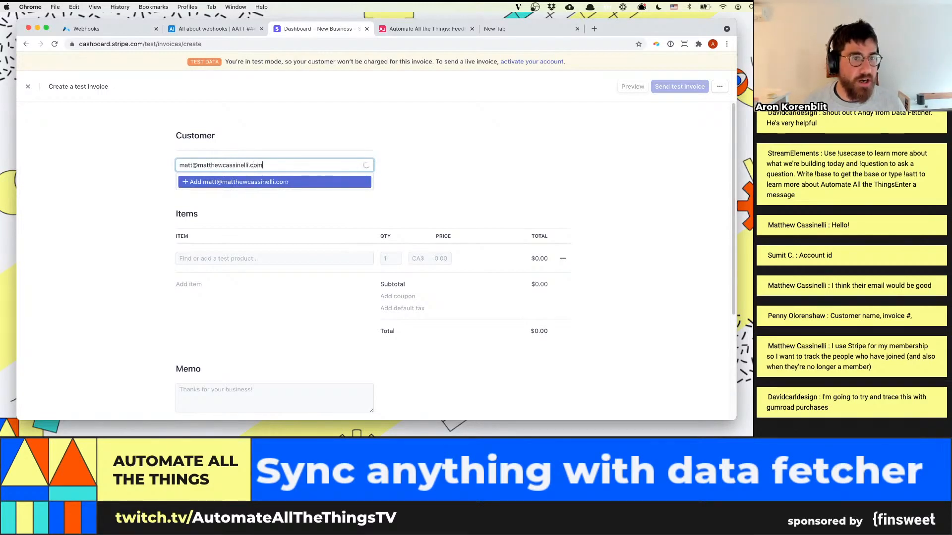
# Enter the new customer's email address in the Customer section of the test invoice
pyautogui.click(192, 166)
pyautogui.write('hew')
pyautogui.click(480, 129)
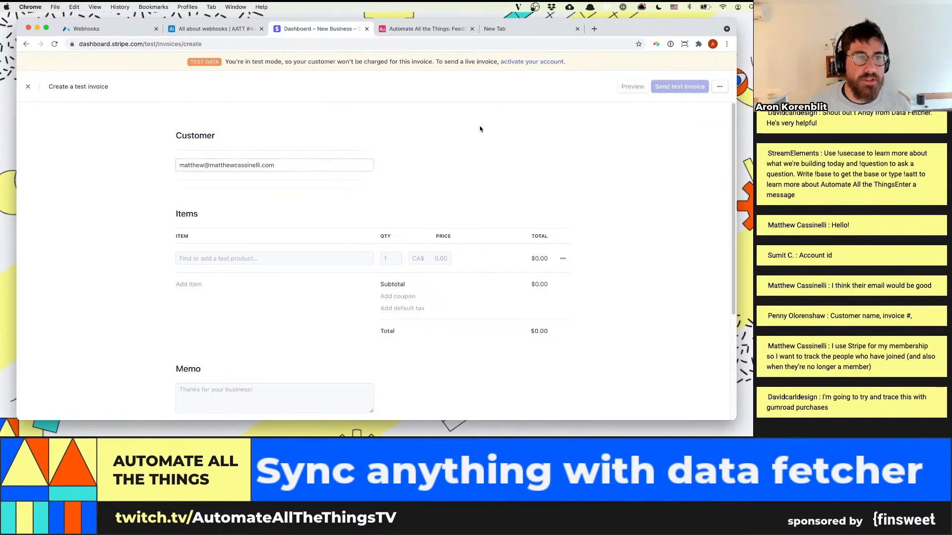
# Add the entered email as a new customer on the invoice, filling in the customer's name
pyautogui.scroll(-1, 224, 251)
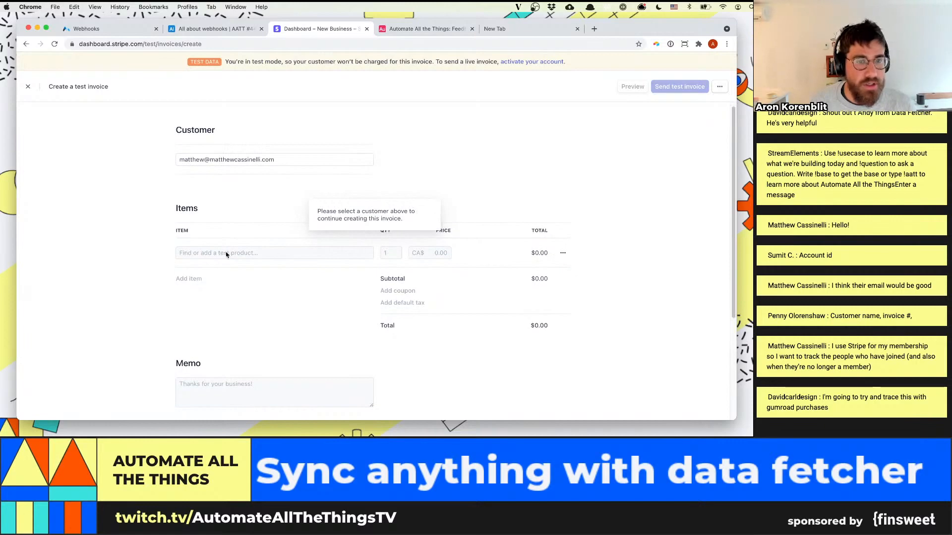
pyautogui.scroll(-1, 226, 255)
pyautogui.click(304, 135)
pyautogui.click(272, 157)
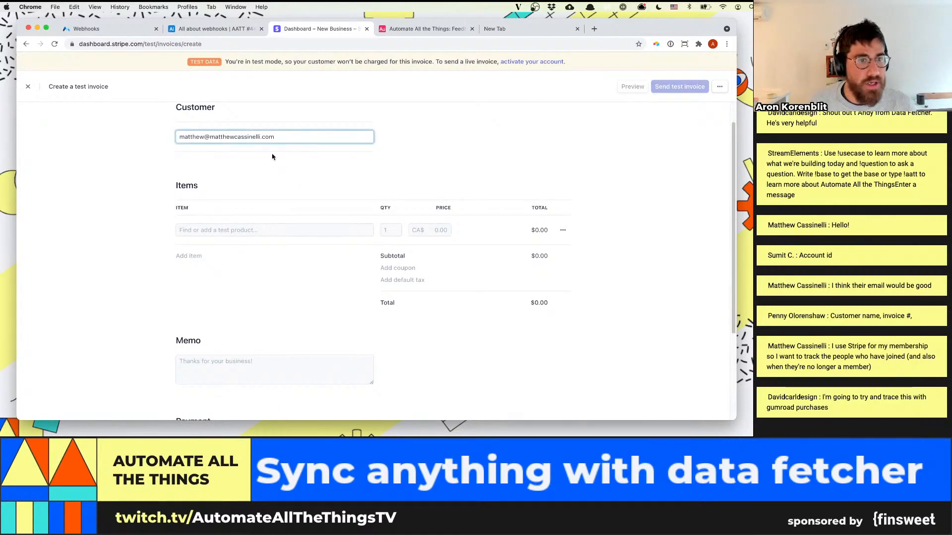
pyautogui.write('Matthew C')
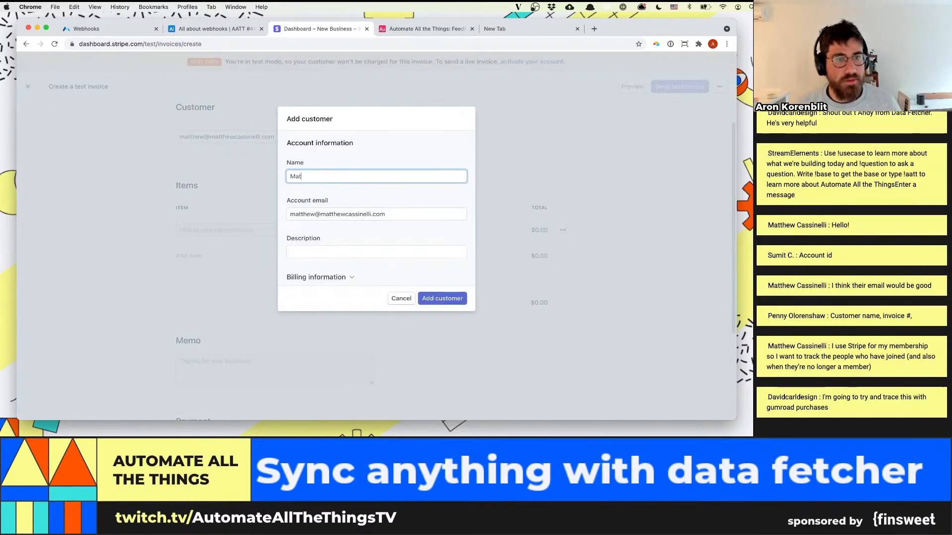
pyautogui.click(441, 298)
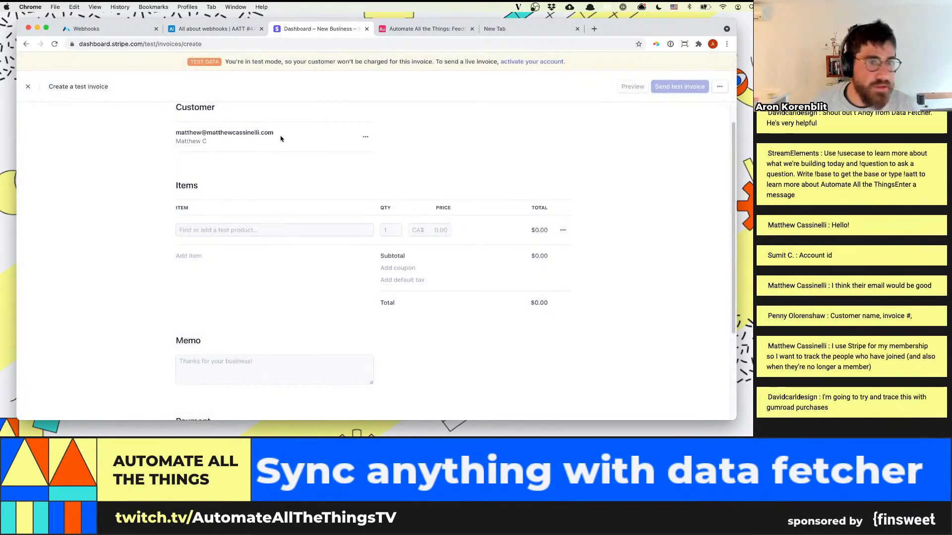
# Enter "Test item" as the first line item of the test invoice
pyautogui.scroll(-3, 213, 263)
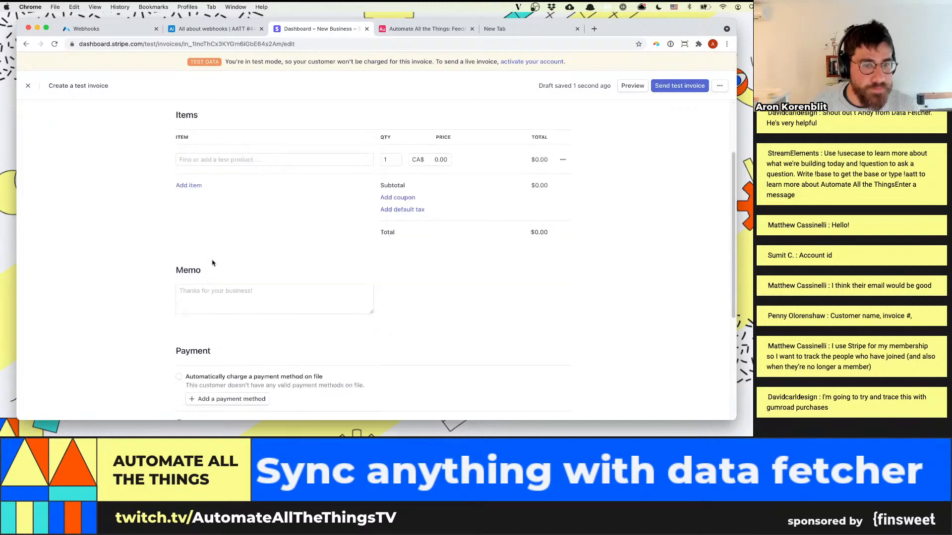
pyautogui.click(357, 157)
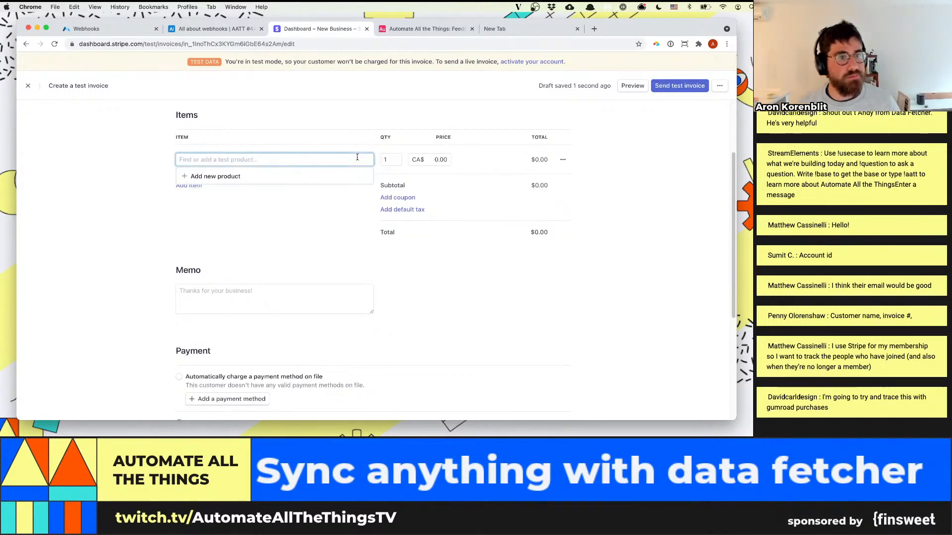
pyautogui.write('Test it')
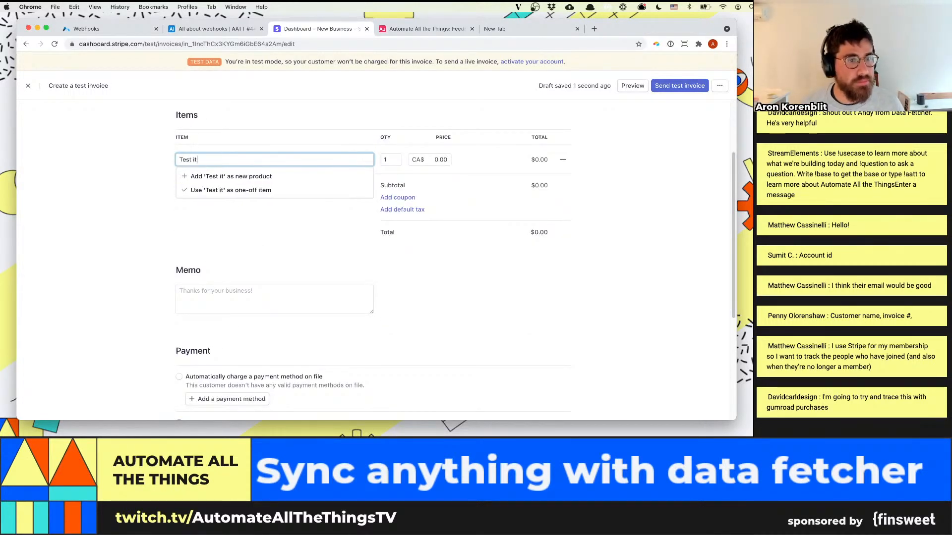
pyautogui.write('em')
pyautogui.press('Down')
pyautogui.press('Tab')
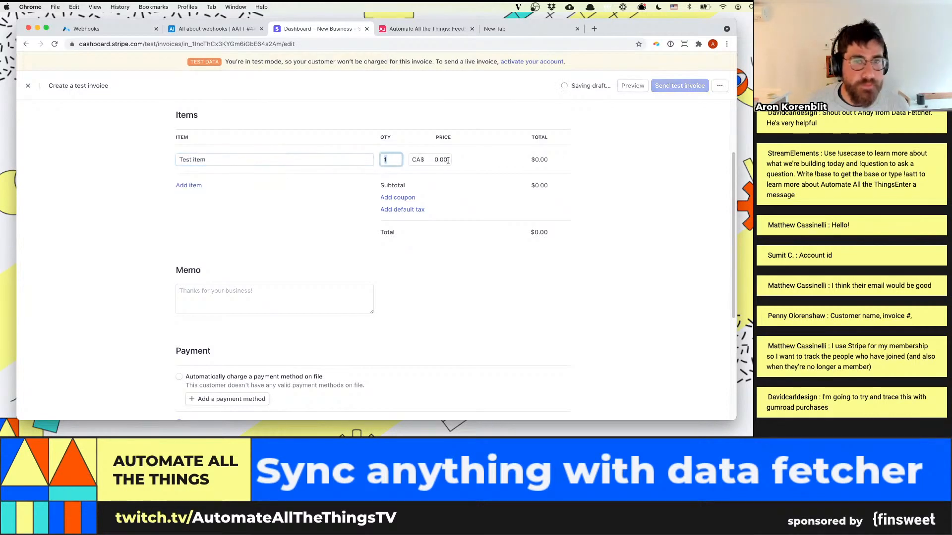
# Set the price of the "Test item" line to CA$50.00 and review the rest of the test invoice
pyautogui.press('Tab')
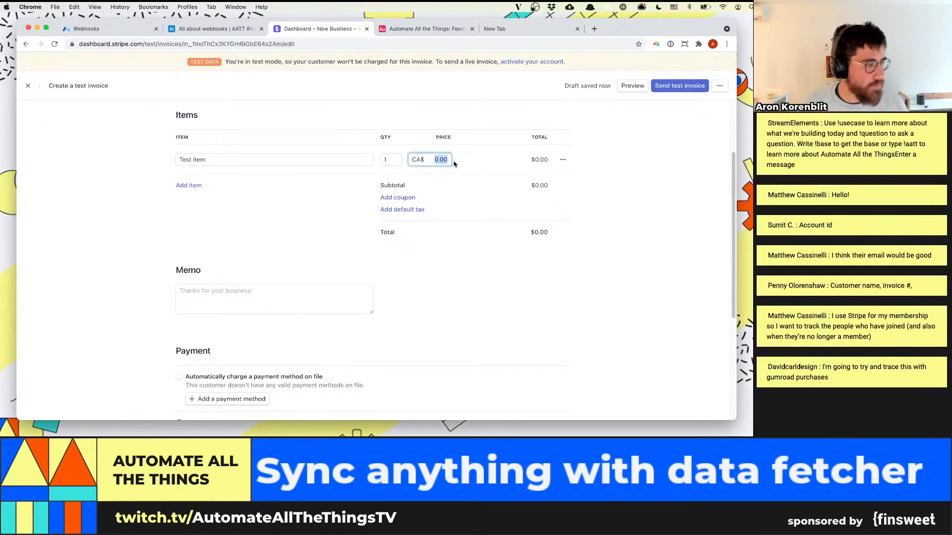
pyautogui.write('50')
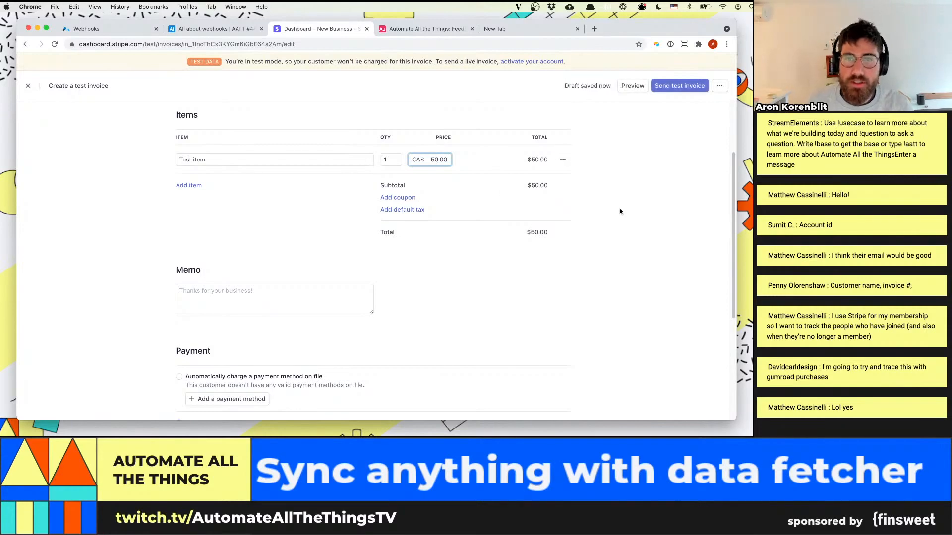
pyautogui.click(590, 205)
pyautogui.scroll(-5, 315, 215)
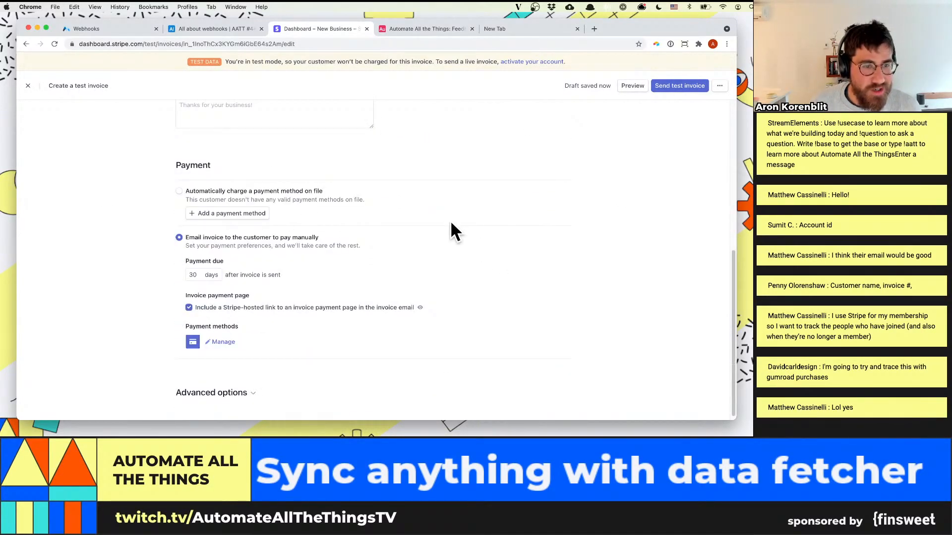
pyautogui.scroll(7, 733, 136)
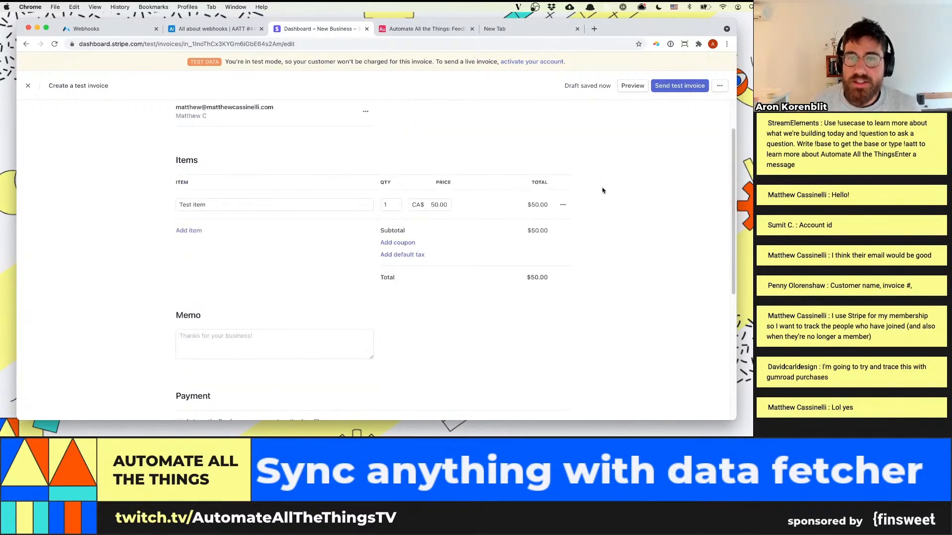
pyautogui.scroll(1, 679, 106)
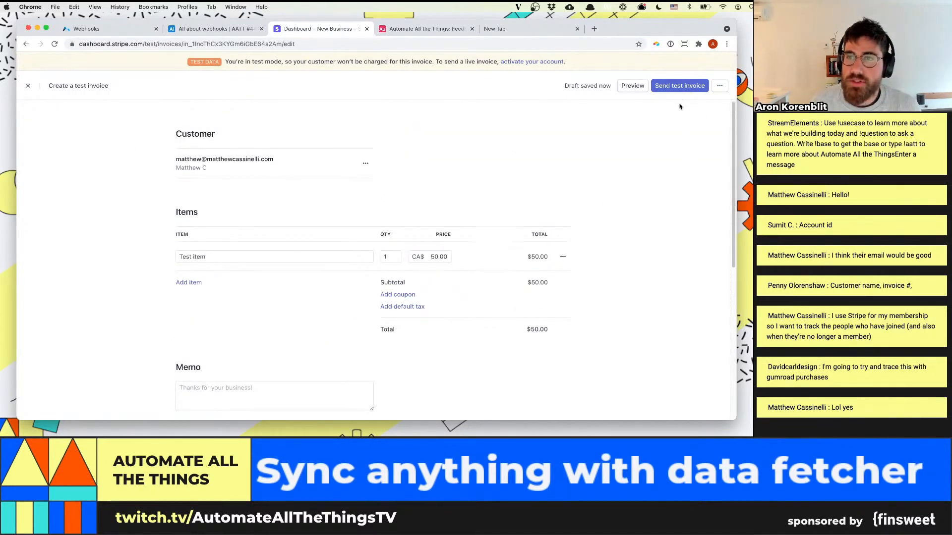
# Send the test invoice with the account owner's email address as the recipient in place of the customer's, and view its logs and events
pyautogui.click(667, 91)
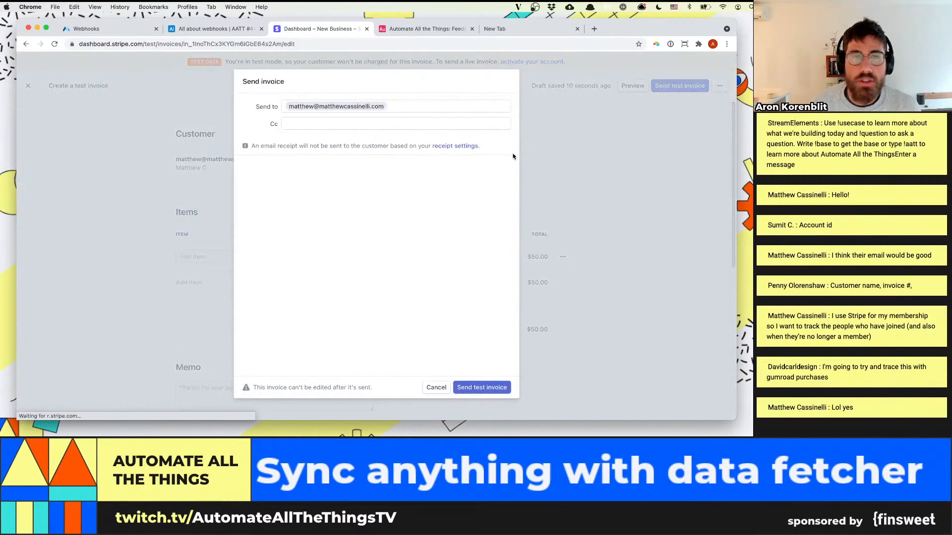
pyautogui.click(481, 389)
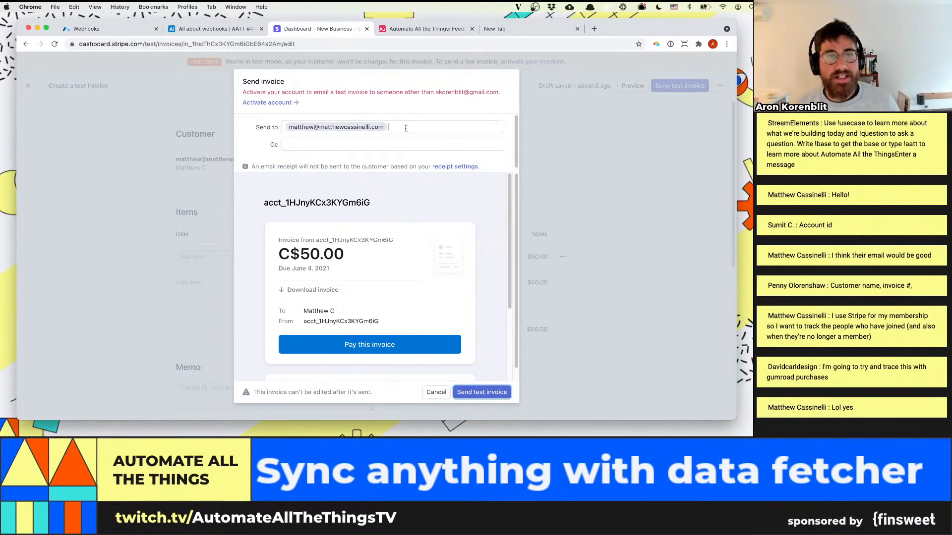
pyautogui.press('super+a')
pyautogui.press('BackSpace')
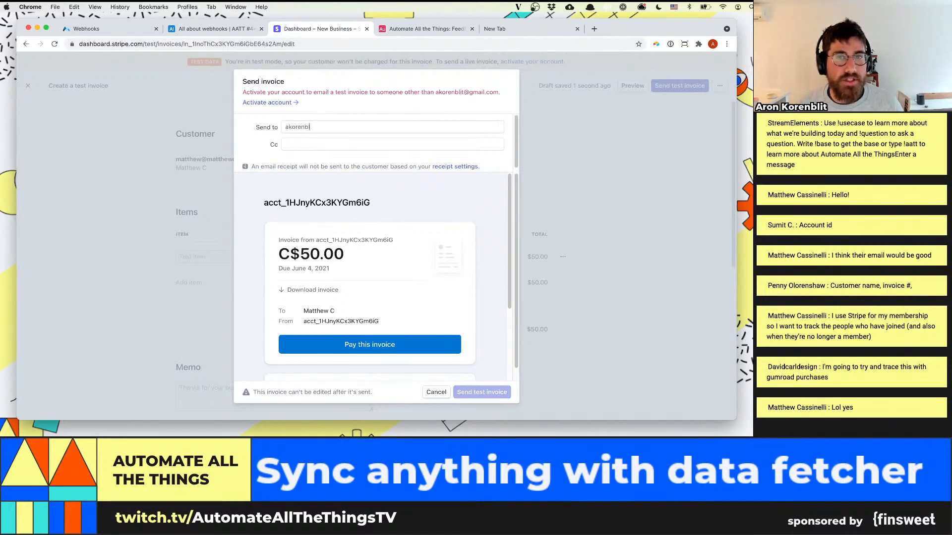
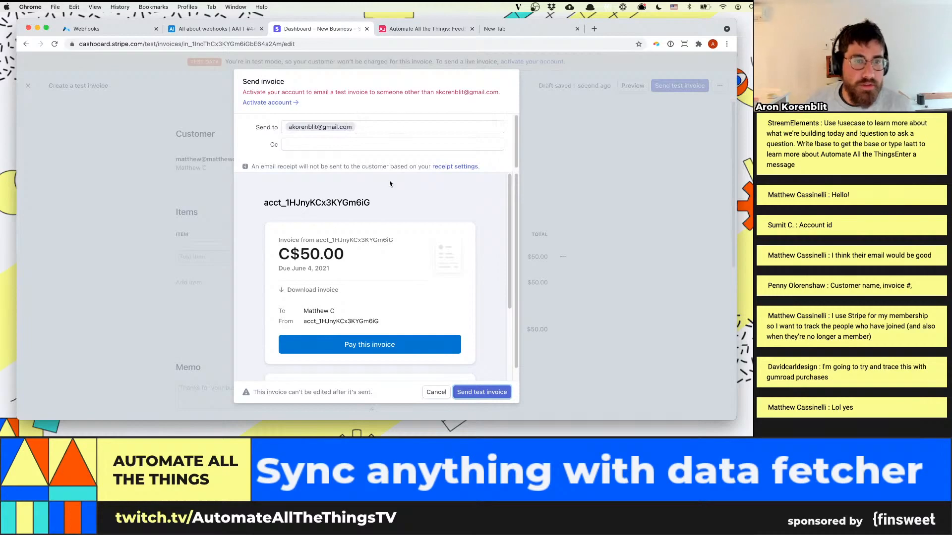
pyautogui.scroll(-3, 446, 347)
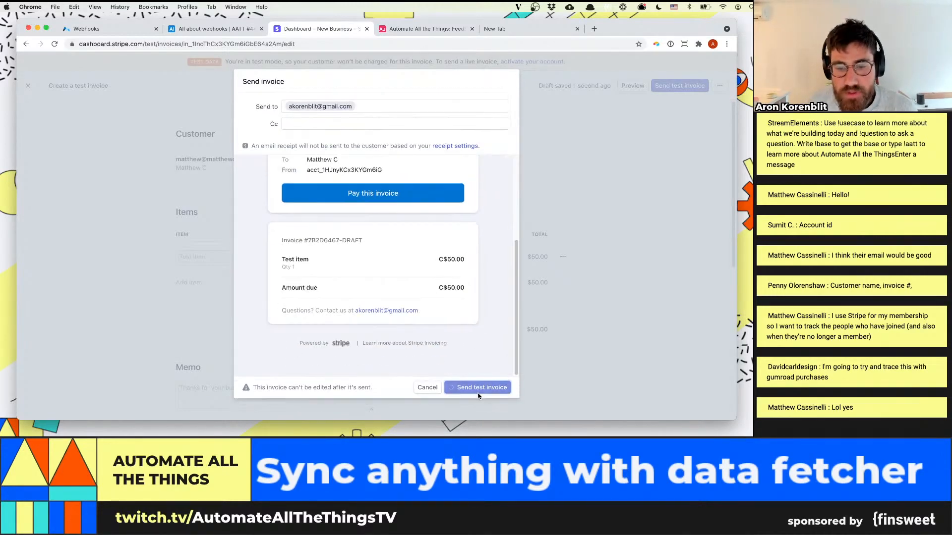
pyautogui.click(475, 396)
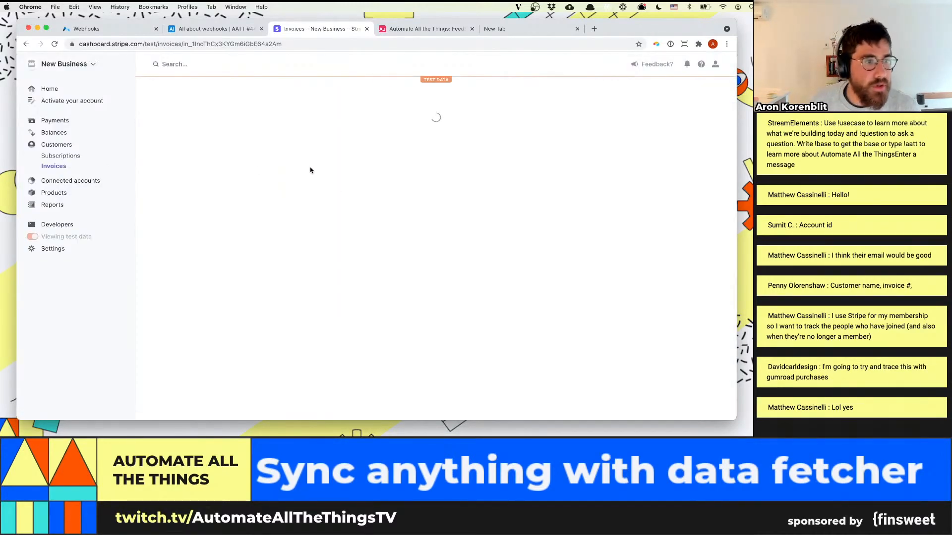
pyautogui.scroll(-15, 330, 253)
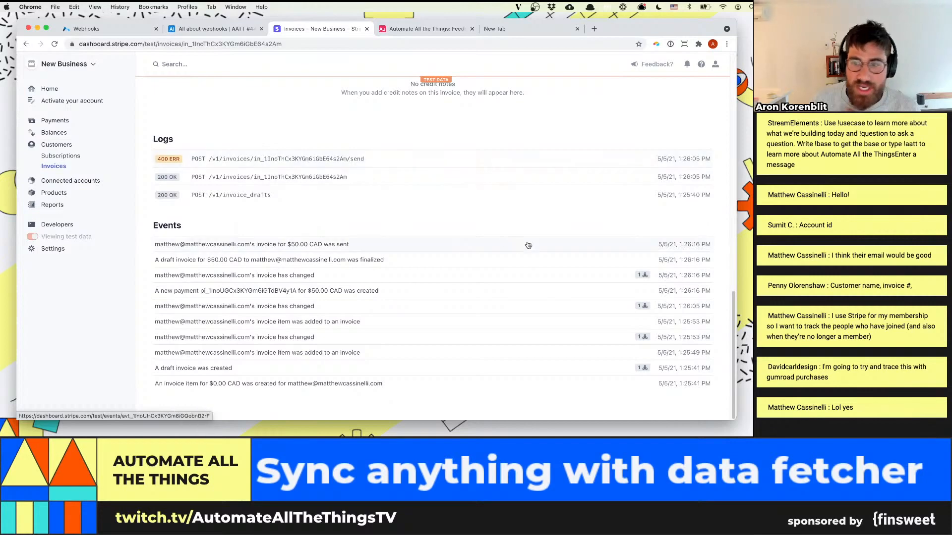
# Switch to Airtable and set the Amount due of the new test invoice's record to $50.00
pyautogui.click(243, 31)
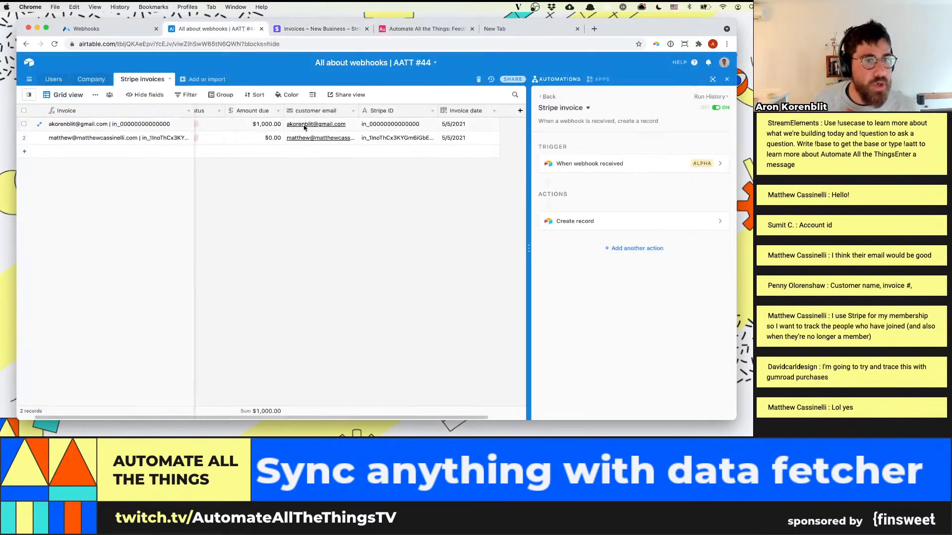
pyautogui.moveTo(466, 137); pyautogui.dragTo(177, 136)
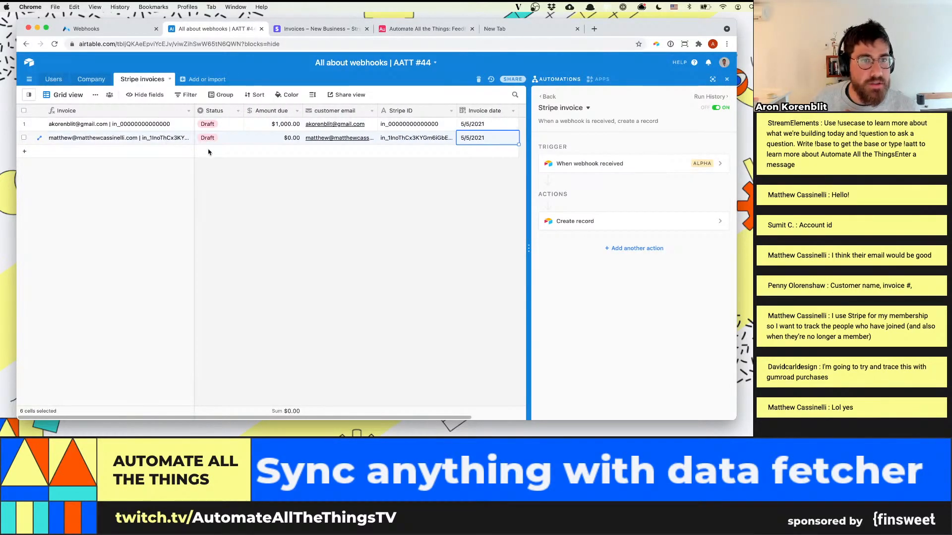
pyautogui.click(261, 142)
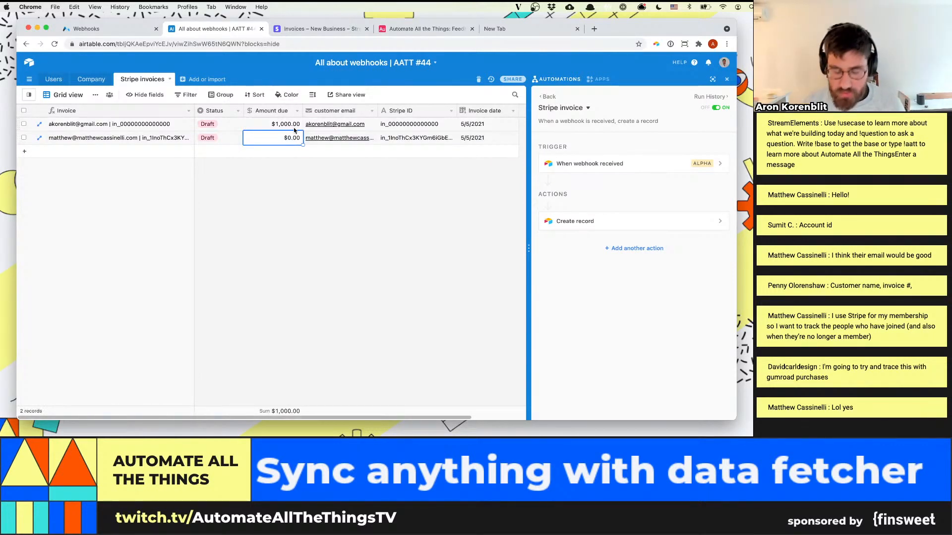
pyautogui.write('10')
pyautogui.press('Return')
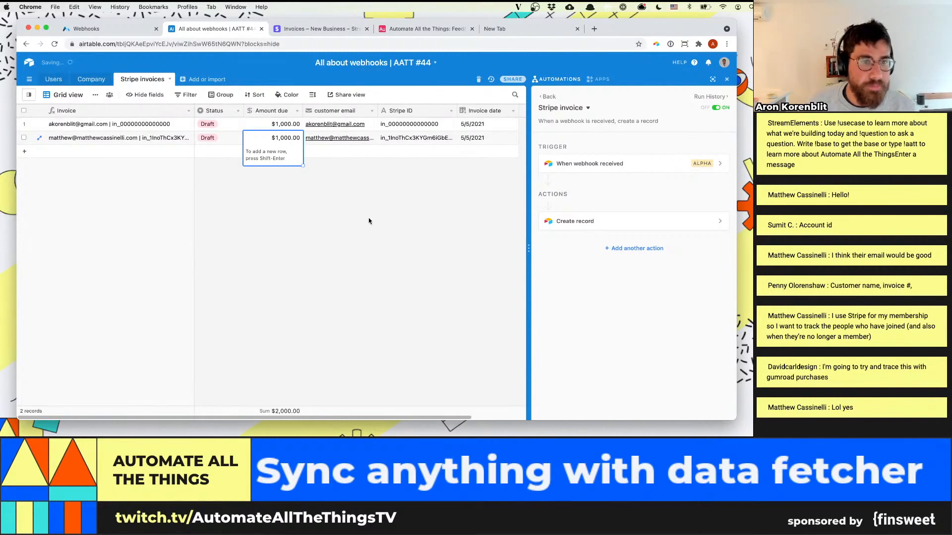
pyautogui.write('50')
pyautogui.press('Return')
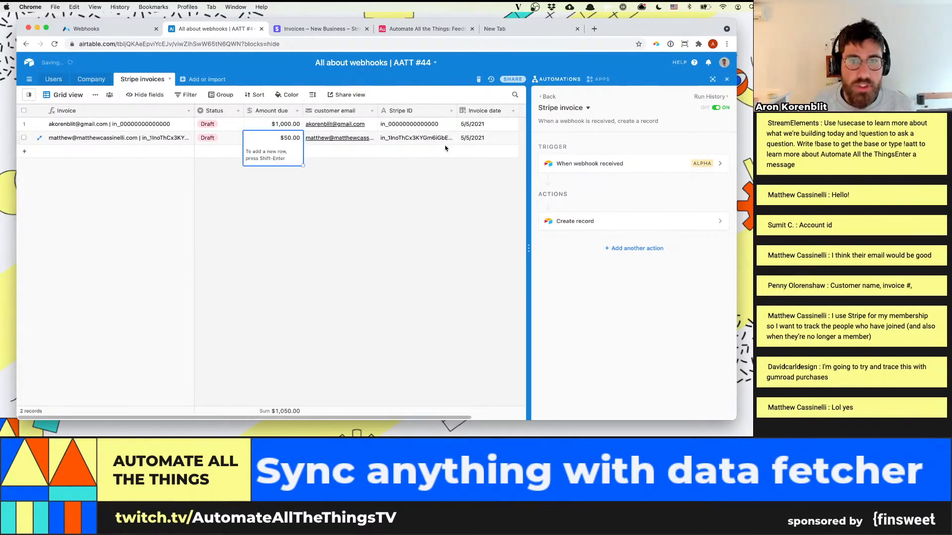
pyautogui.click(165, 138)
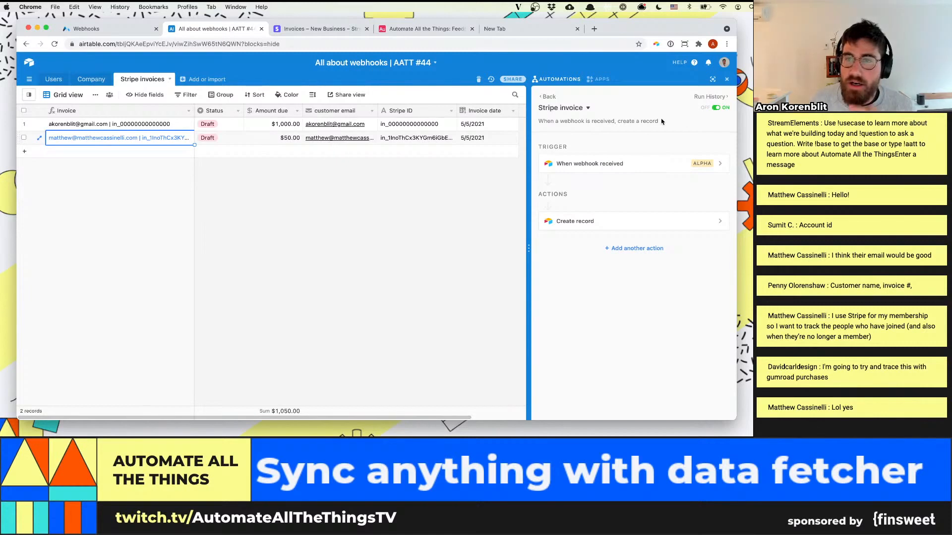
# Open the latest run in the Stripe invoice automation's history and expand the received webhook's body down to its data object
pyautogui.click(707, 97)
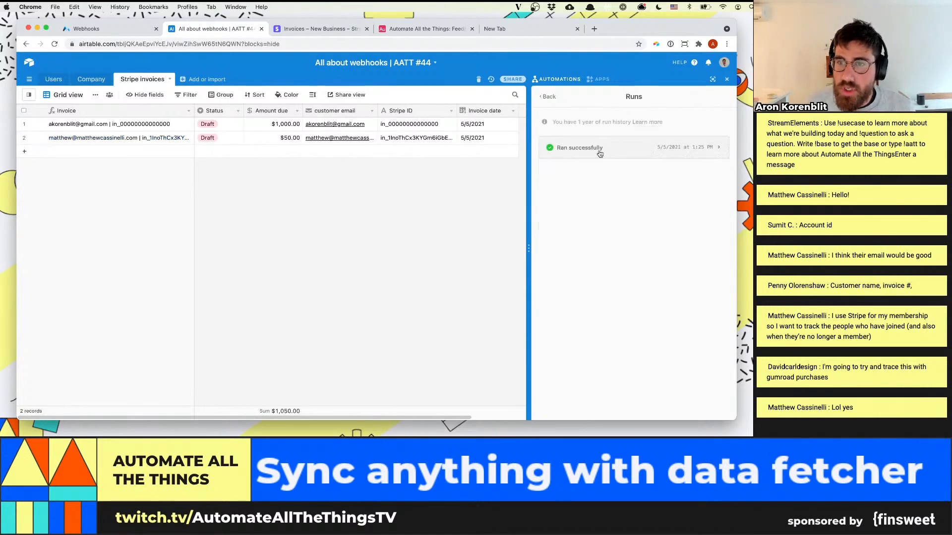
pyautogui.click(600, 148)
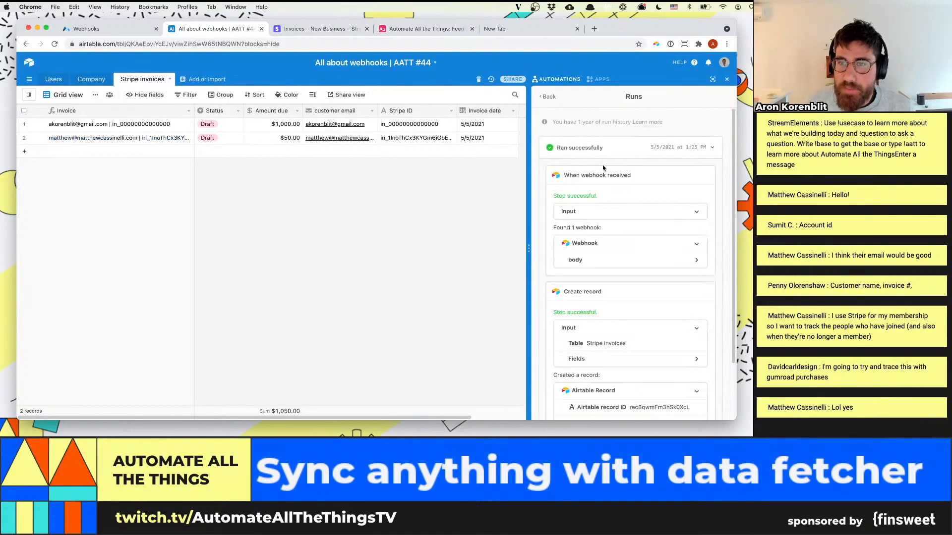
pyautogui.click(623, 260)
pyautogui.scroll(-3, 627, 268)
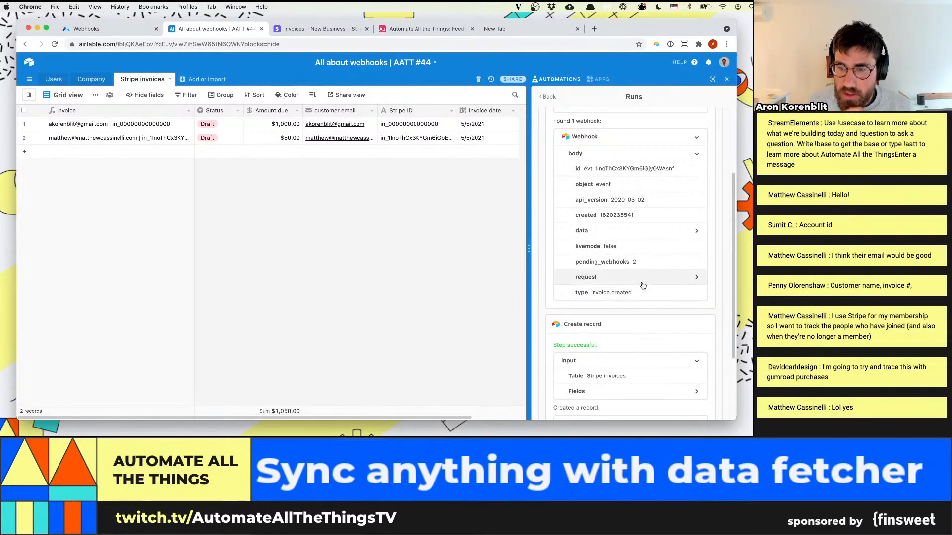
pyautogui.click(640, 230)
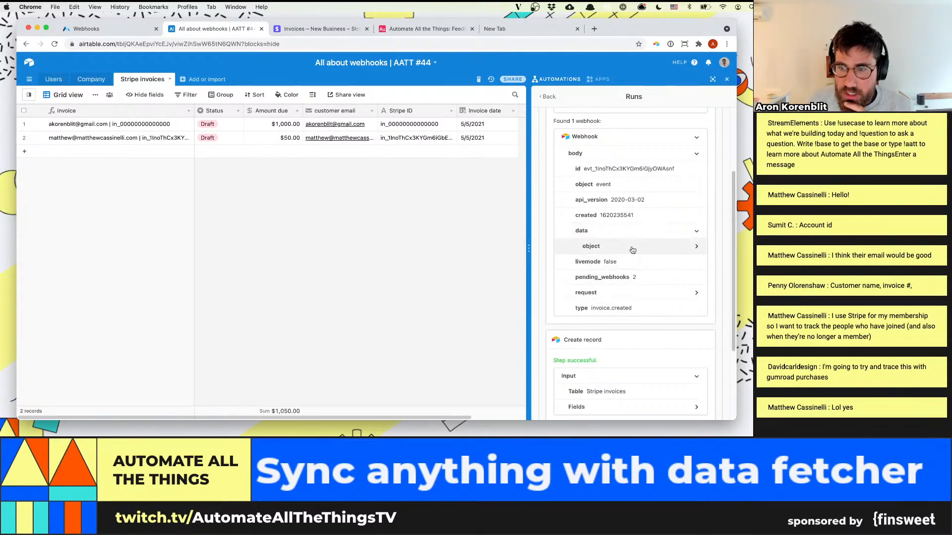
pyautogui.click(640, 246)
# Examine the invoice fields in the webhook data, from the amounts and customer details through to the Create record result
pyautogui.scroll(-3, 641, 265)
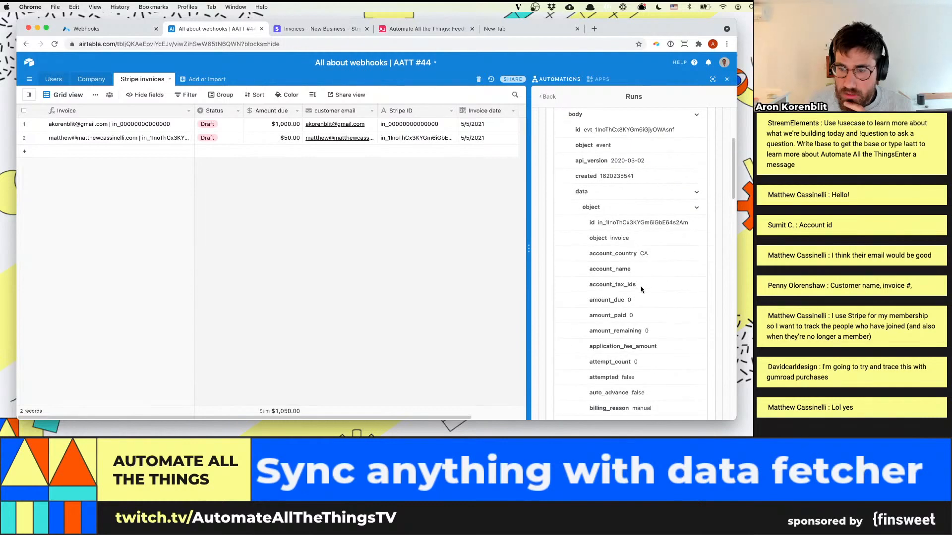
pyautogui.scroll(-2, 641, 289)
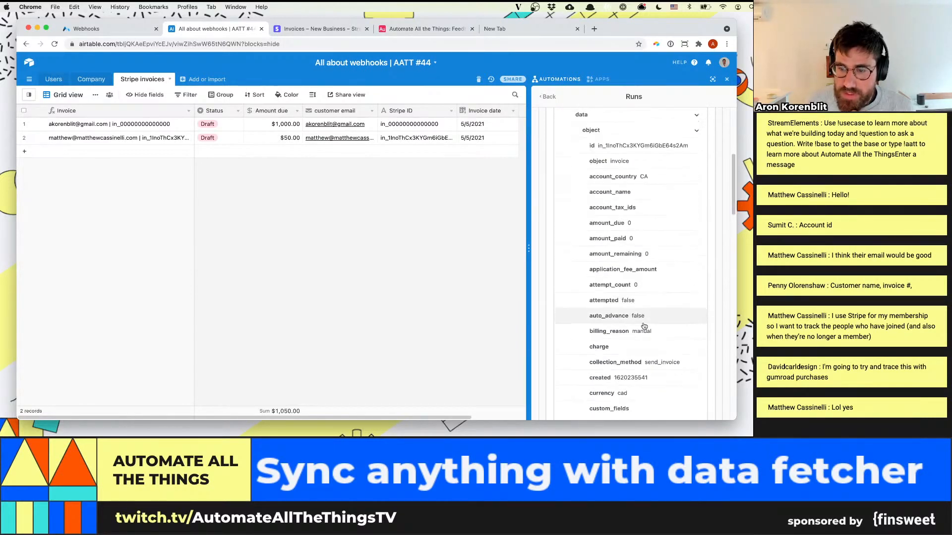
pyautogui.scroll(-2, 649, 343)
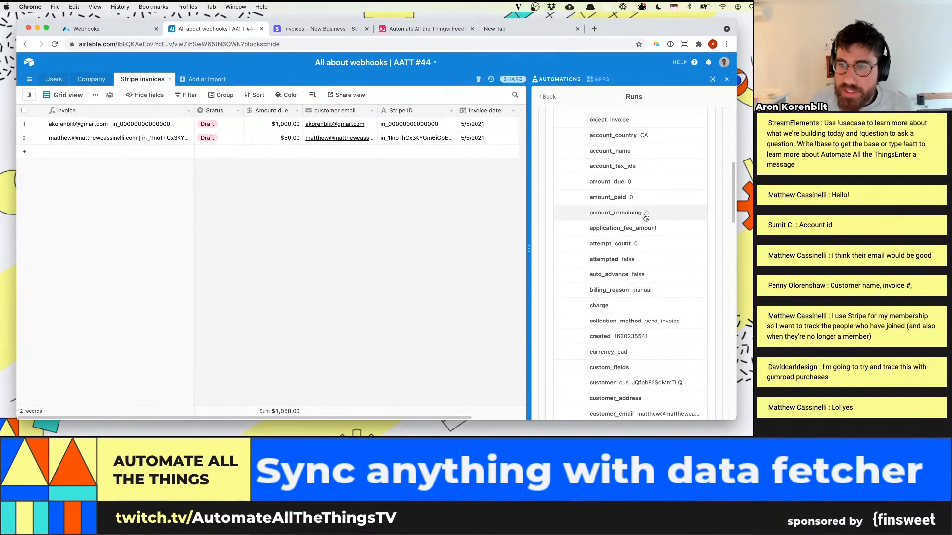
pyautogui.scroll(-4, 659, 297)
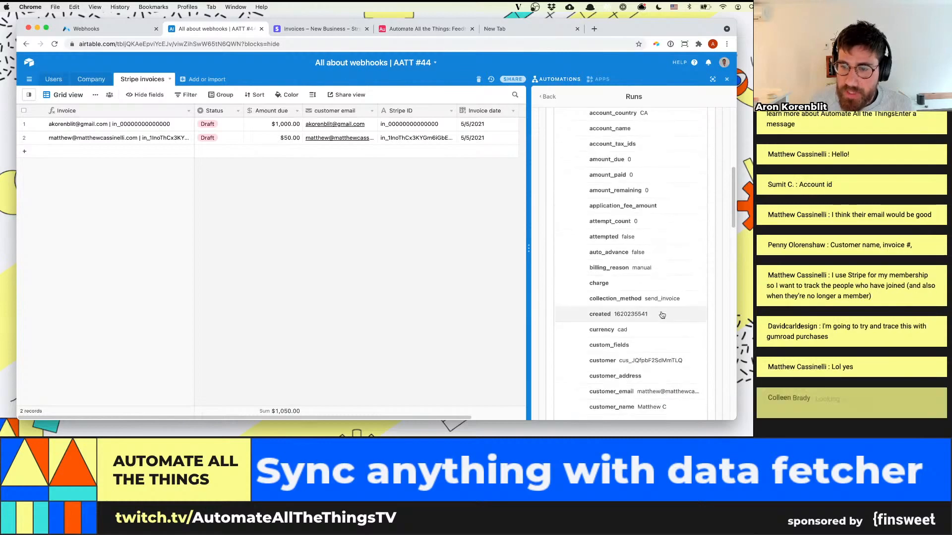
pyautogui.scroll(-1, 663, 315)
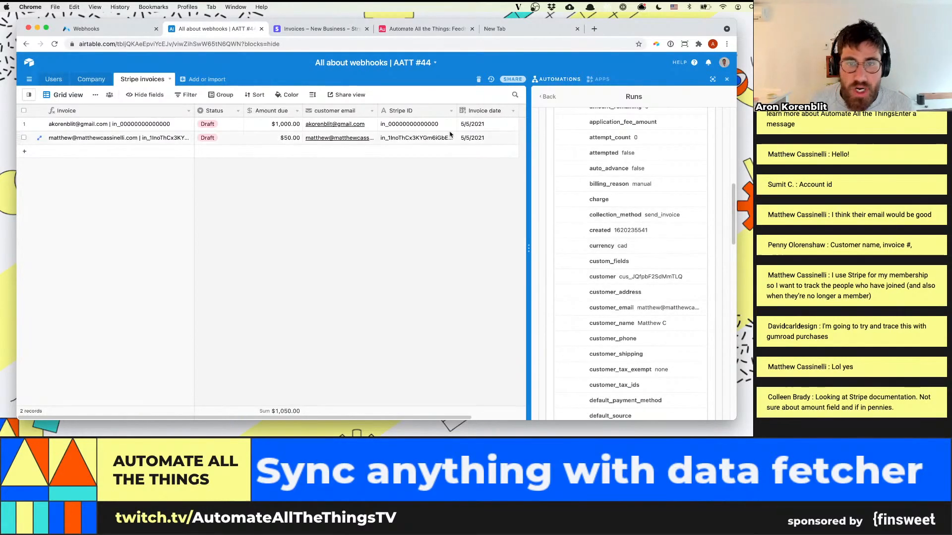
pyautogui.scroll(-12, 645, 304)
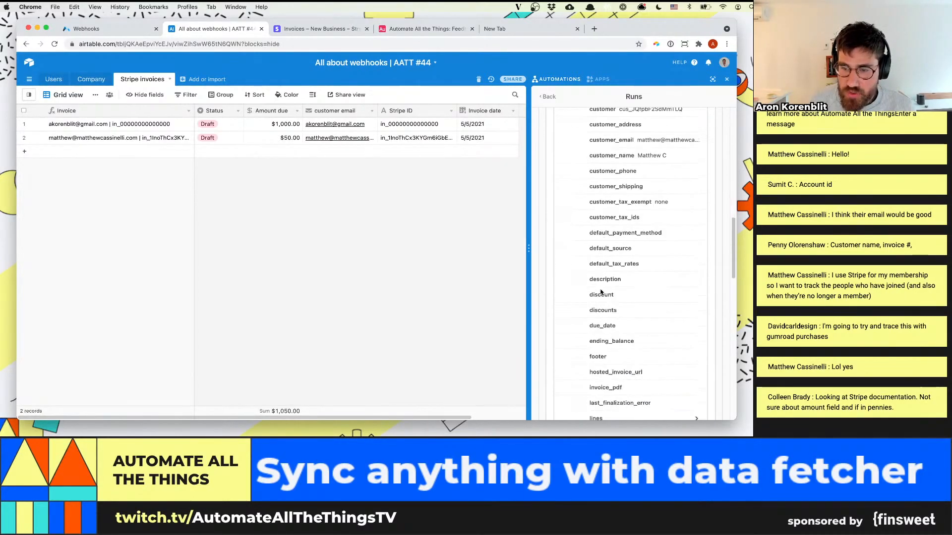
pyautogui.scroll(-14, 646, 303)
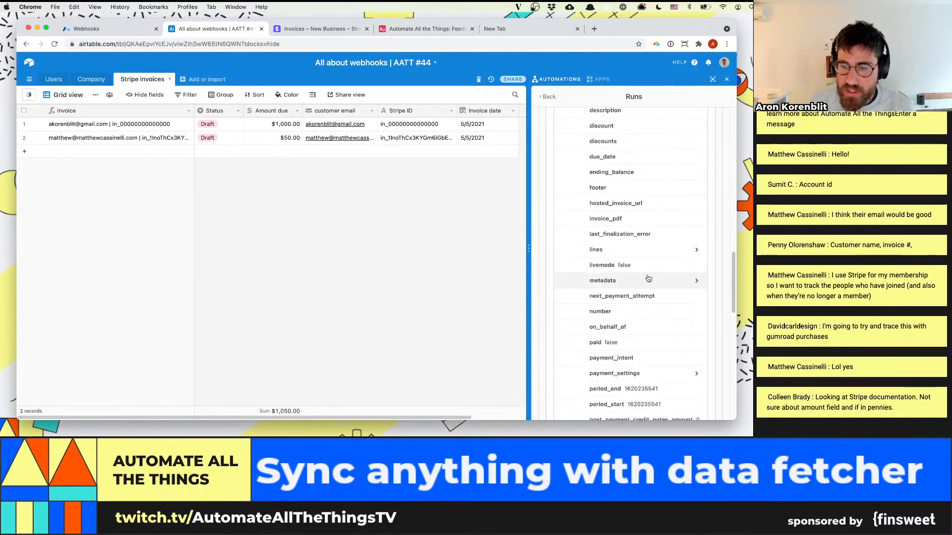
pyautogui.scroll(-10, 647, 279)
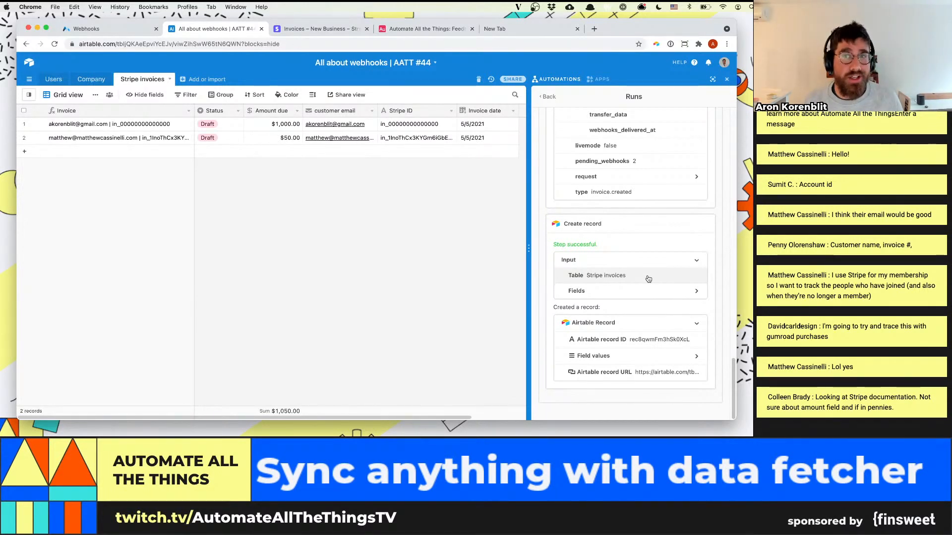
# Switch to Stripe and view the developers' list of webhook endpoints
pyautogui.click(322, 29)
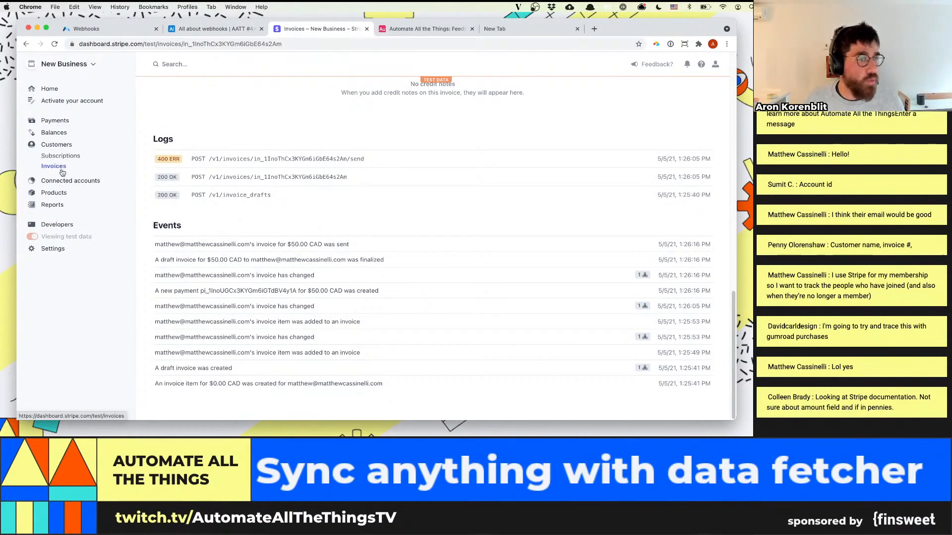
pyautogui.click(58, 224)
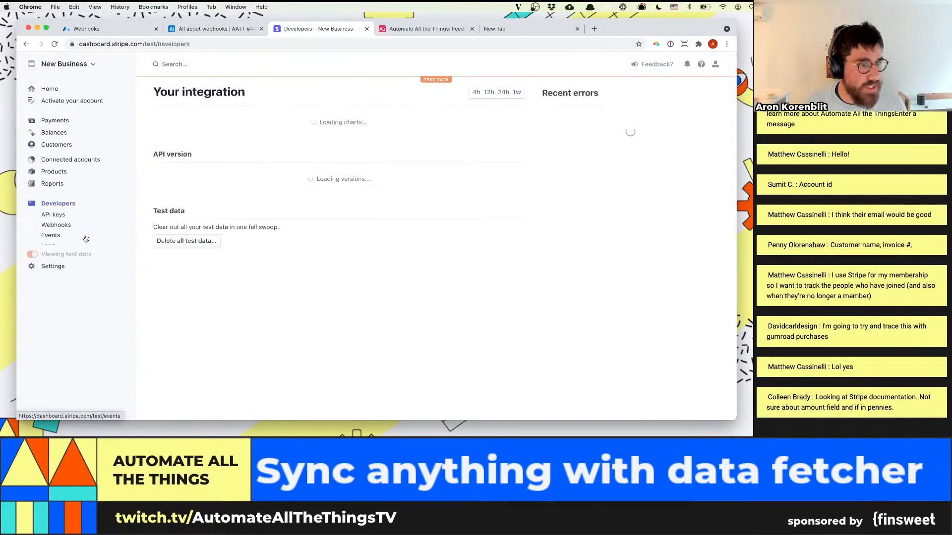
pyautogui.click(56, 222)
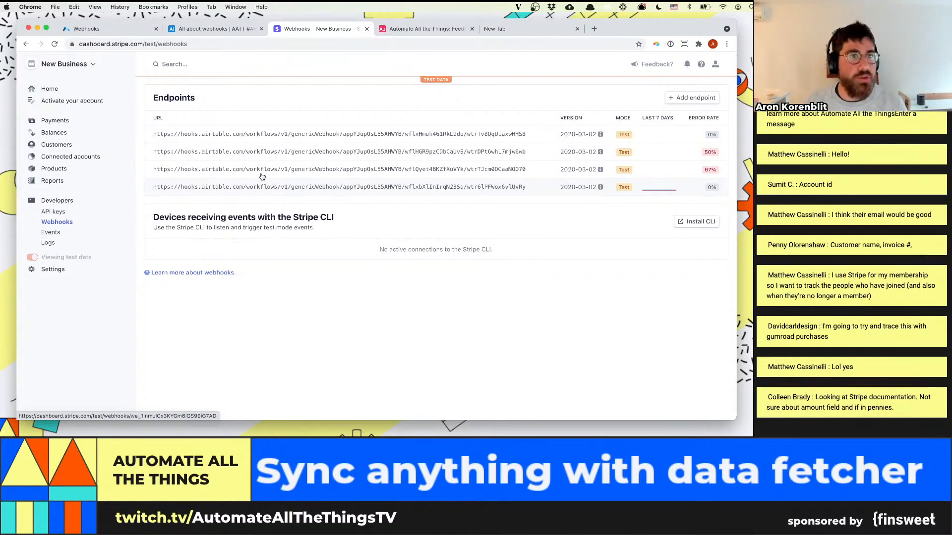
# Switch to Airtable and add a ✅ emoji after "Create stripe invoice" in the Dashboard 1 description
pyautogui.click(211, 30)
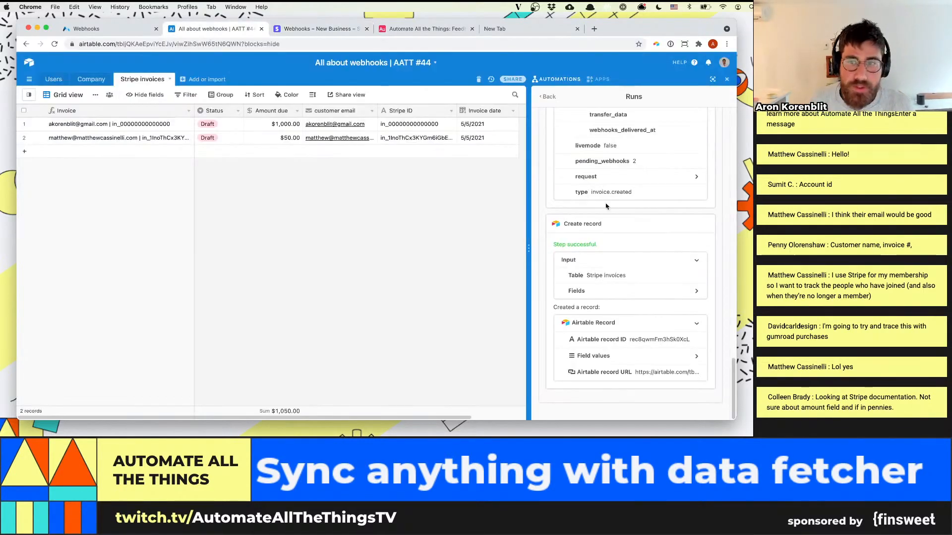
pyautogui.scroll(15, 606, 207)
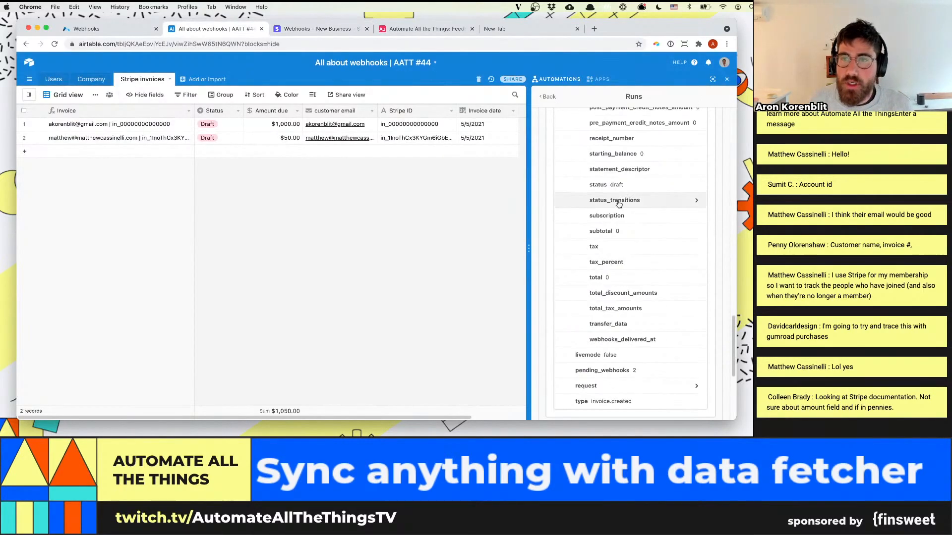
pyautogui.click(585, 79)
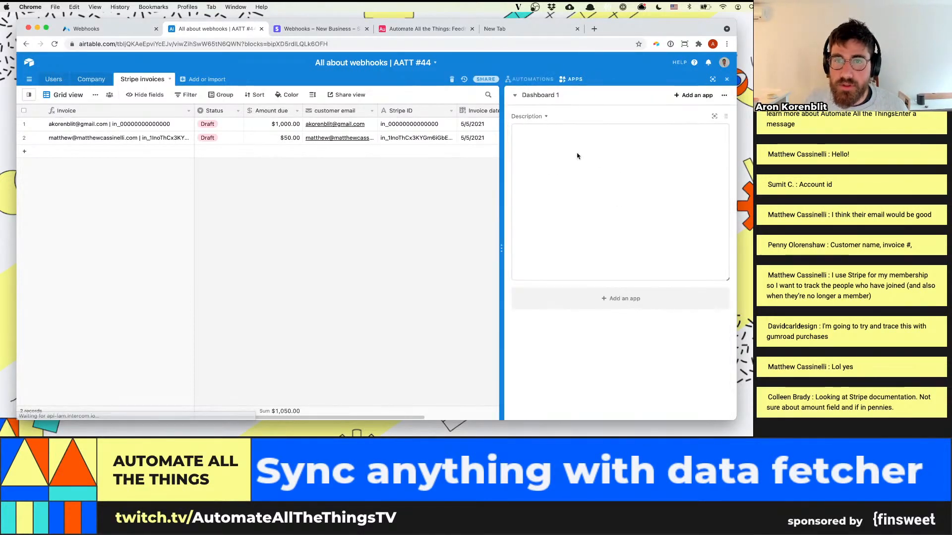
pyautogui.click(638, 179)
pyautogui.write('.')
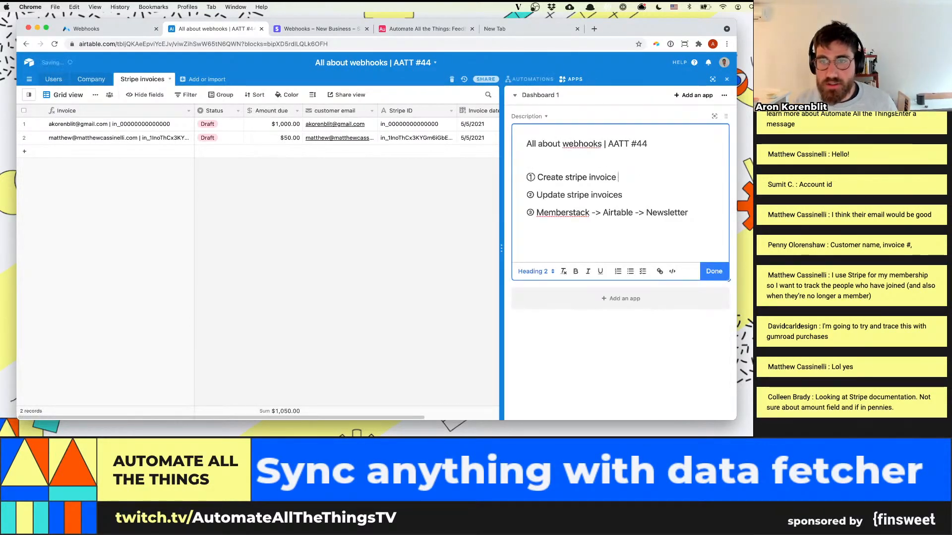
pyautogui.press('ctrl+super+space')
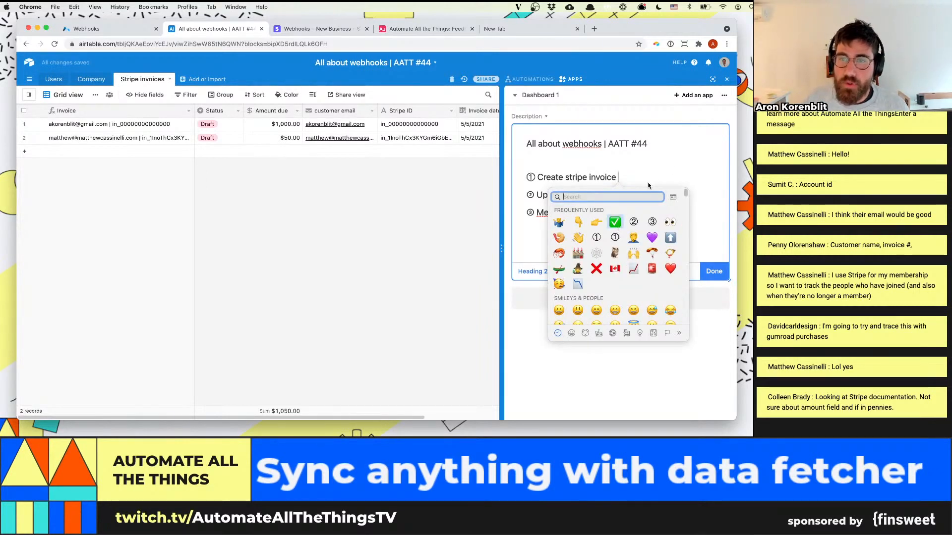
pyautogui.press('Return')
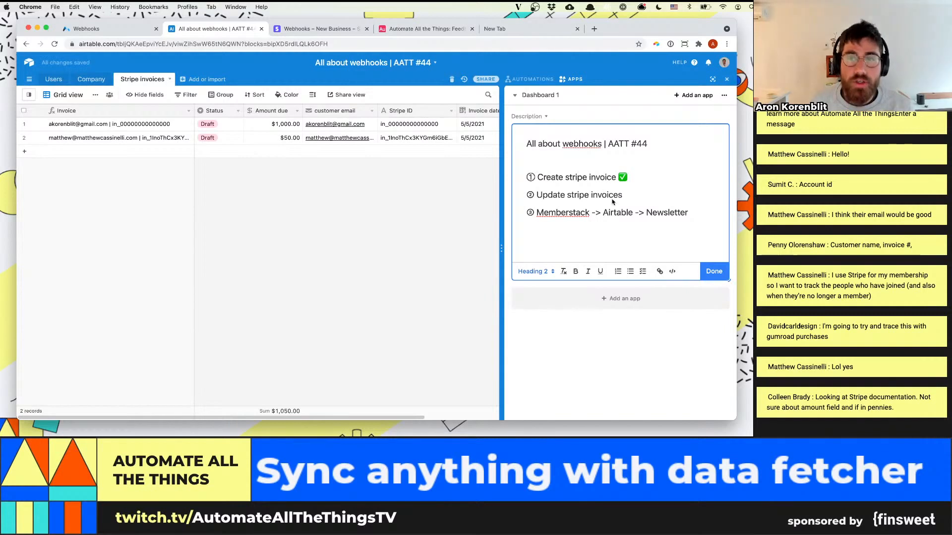
pyautogui.moveTo(626, 196); pyautogui.dragTo(513, 199)
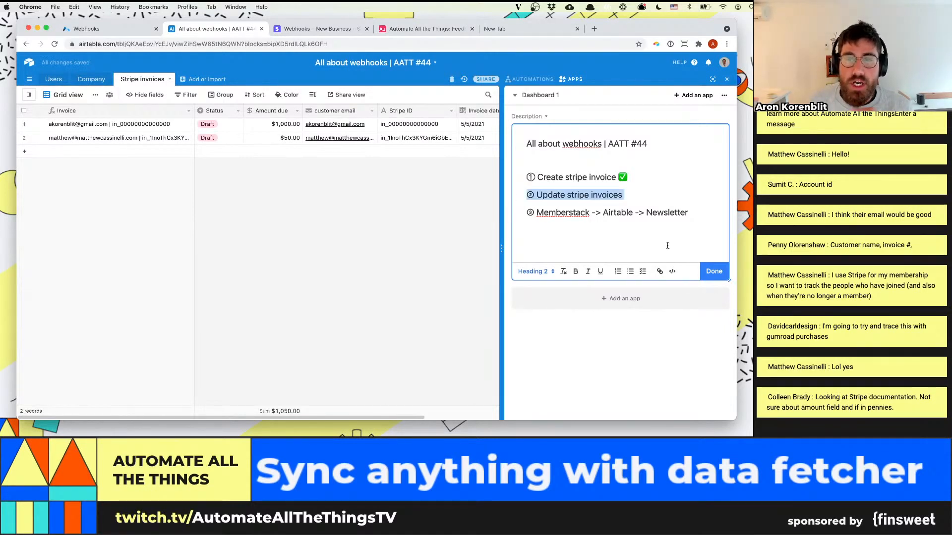
pyautogui.click(628, 195)
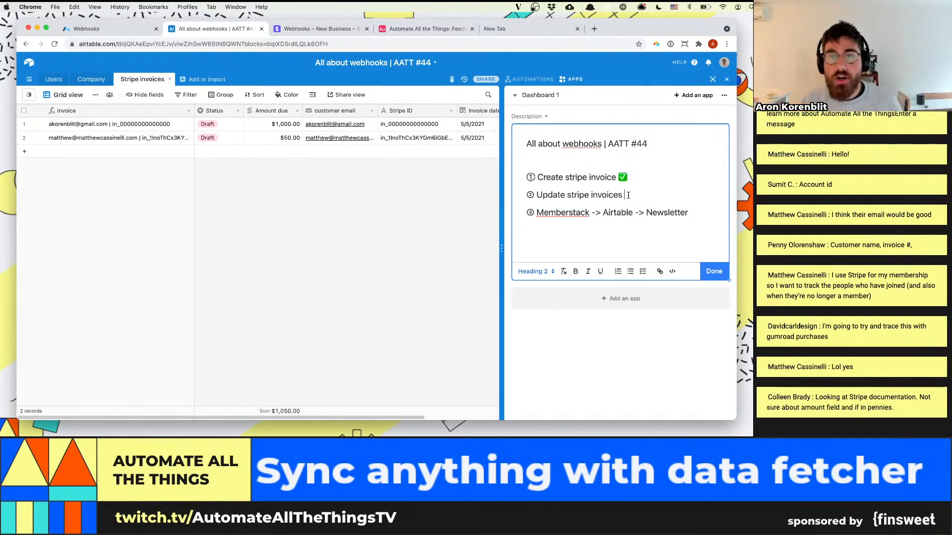
pyautogui.moveTo(628, 195); pyautogui.dragTo(536, 195)
pyautogui.click(536, 195)
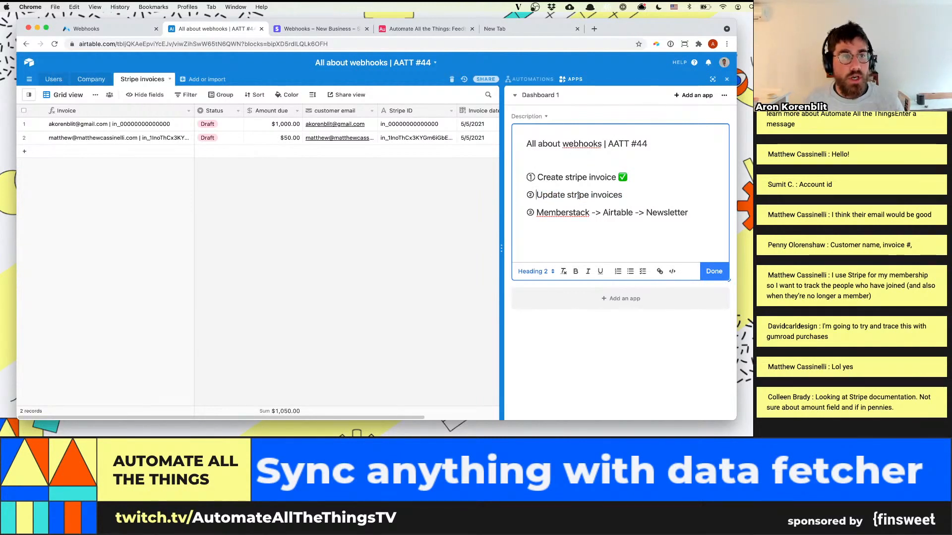
# Compare the Status field's options with the statuses in Stripe's invoice list, and close the field's settings back in Airtable
pyautogui.click(238, 111)
pyautogui.click(233, 124)
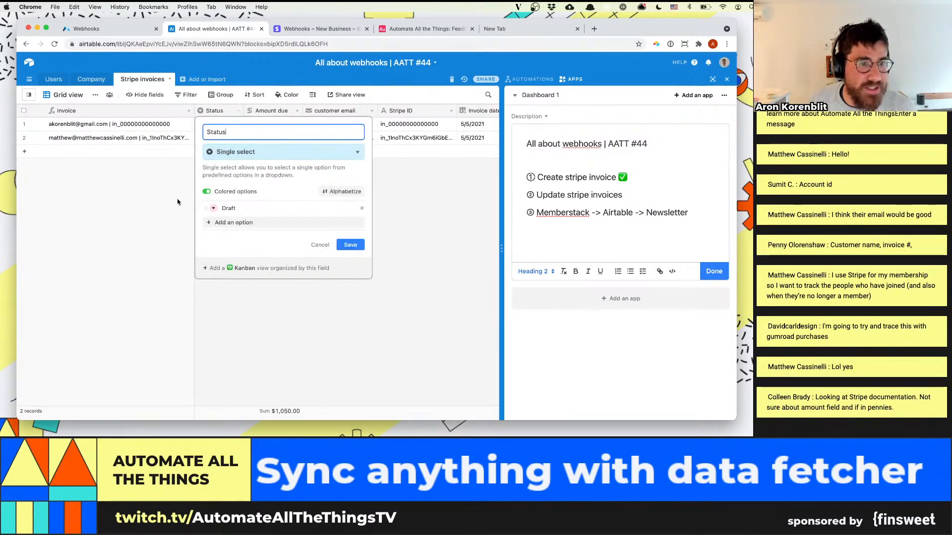
pyautogui.click(302, 28)
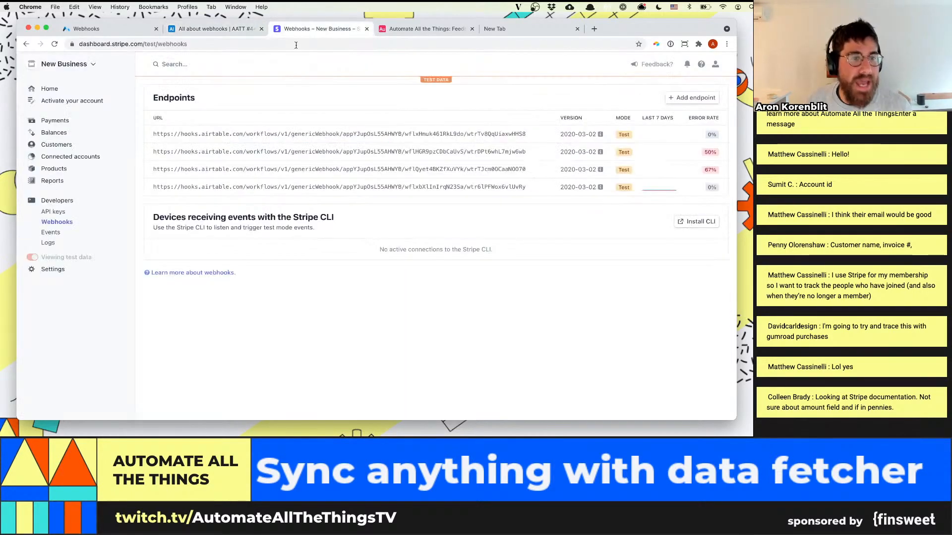
pyautogui.click(56, 145)
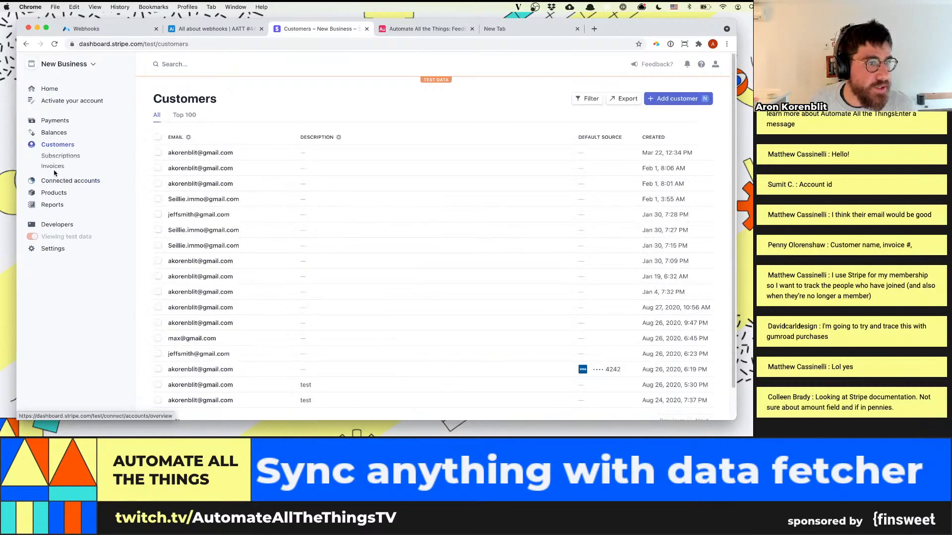
pyautogui.click(51, 166)
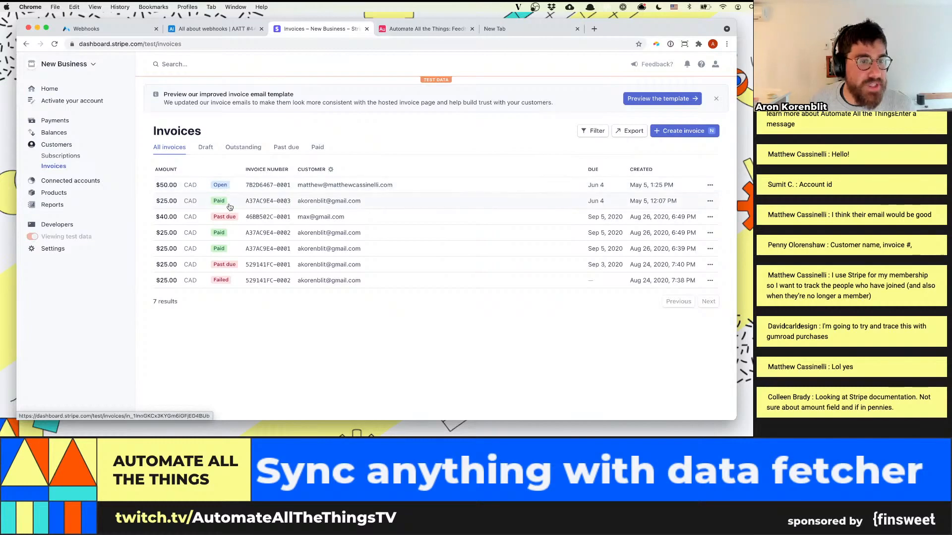
pyautogui.click(214, 28)
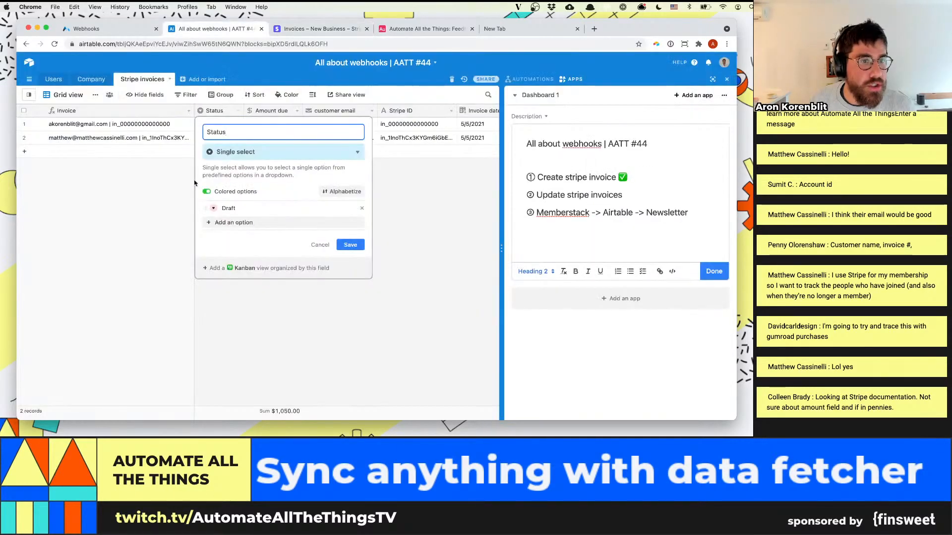
pyautogui.press('Return')
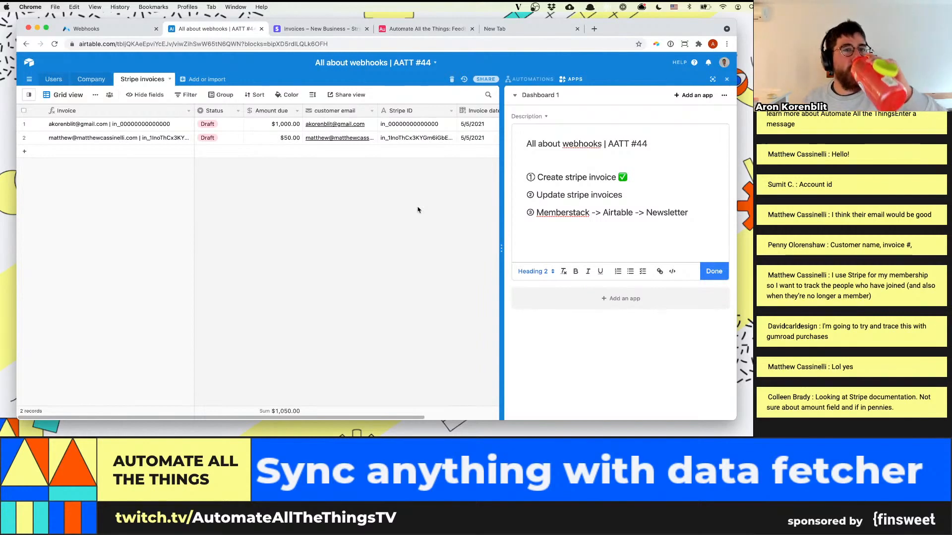
# Switch to Stripe and open the developers' webhook endpoints list
pyautogui.click(335, 31)
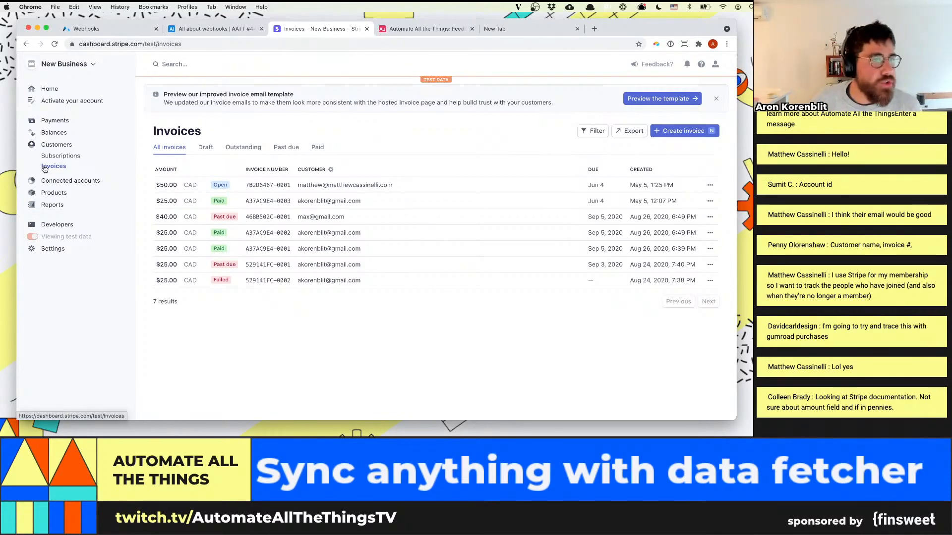
pyautogui.click(64, 226)
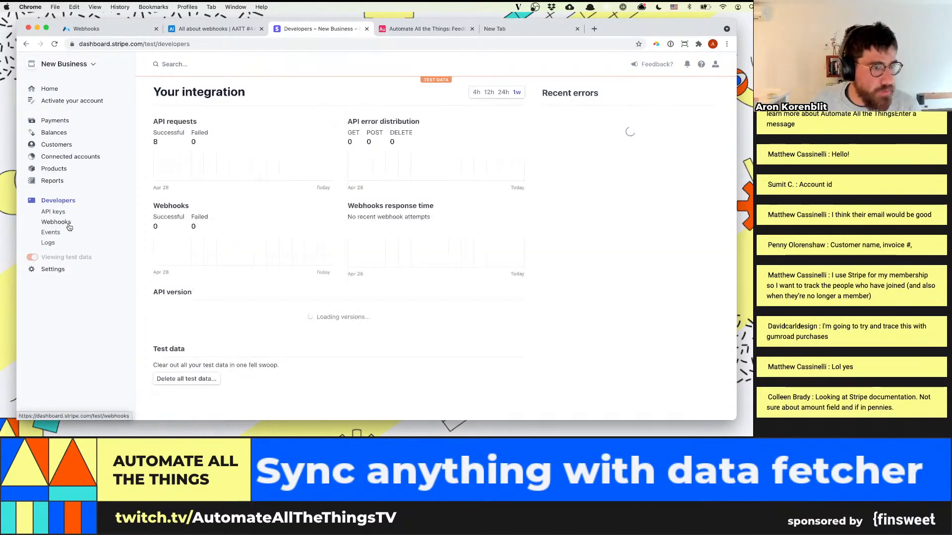
pyautogui.click(57, 222)
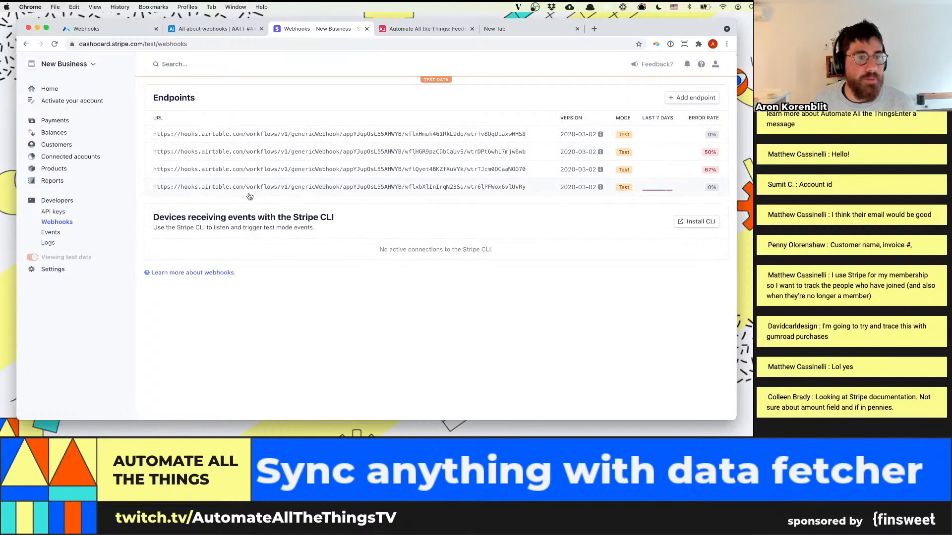
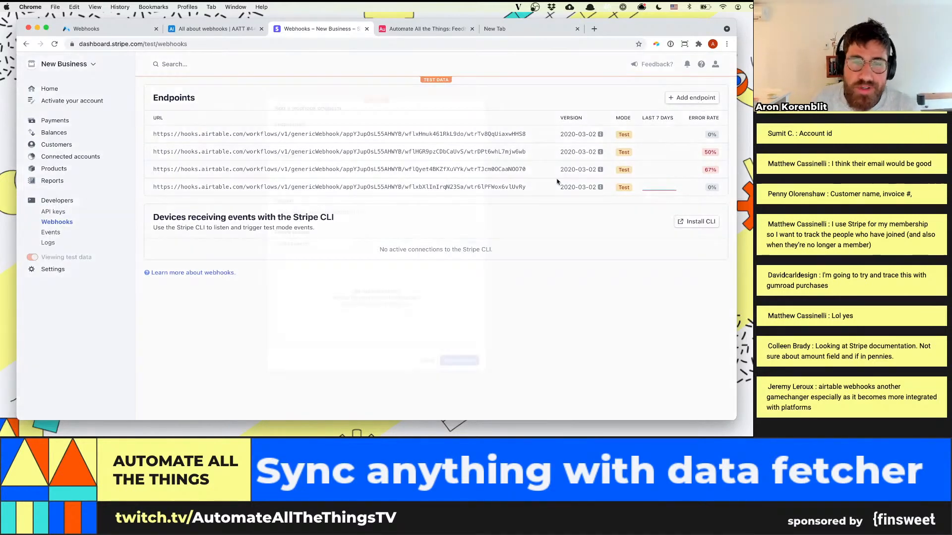
# Open Stripe's new webhook endpoint form, and in Airtable create an automation named "stripe invoice update"
pyautogui.click(692, 98)
pyautogui.click(213, 28)
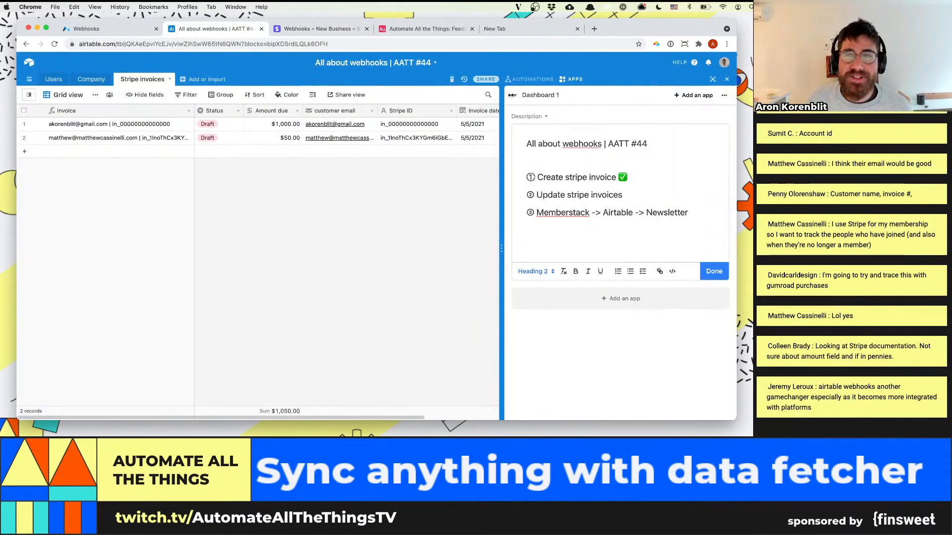
pyautogui.click(530, 80)
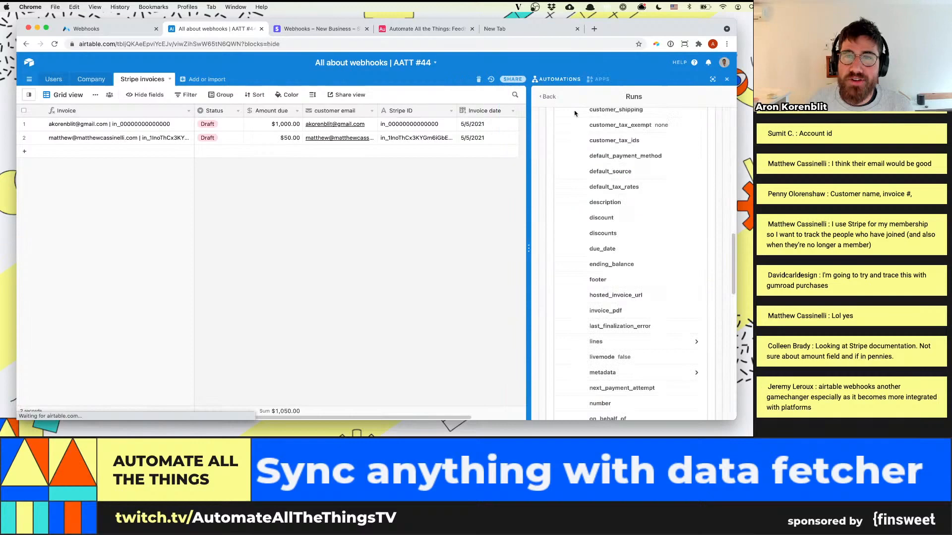
pyautogui.click(547, 96)
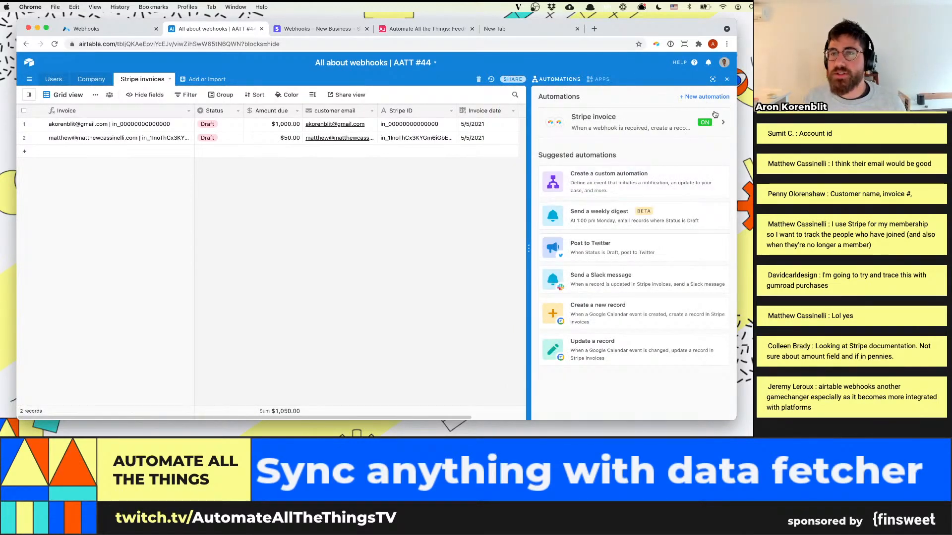
pyautogui.click(705, 96)
pyautogui.write('stri')
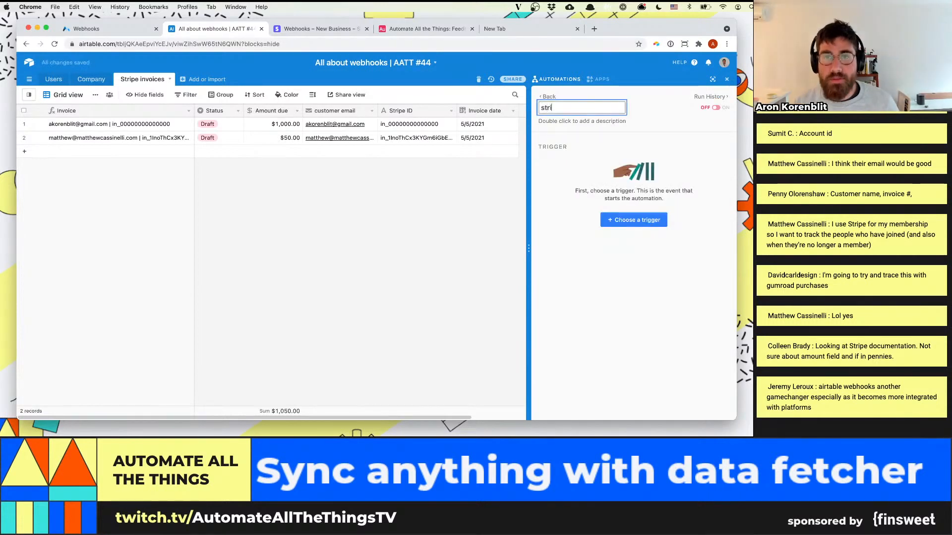
pyautogui.write('pe invoice update')
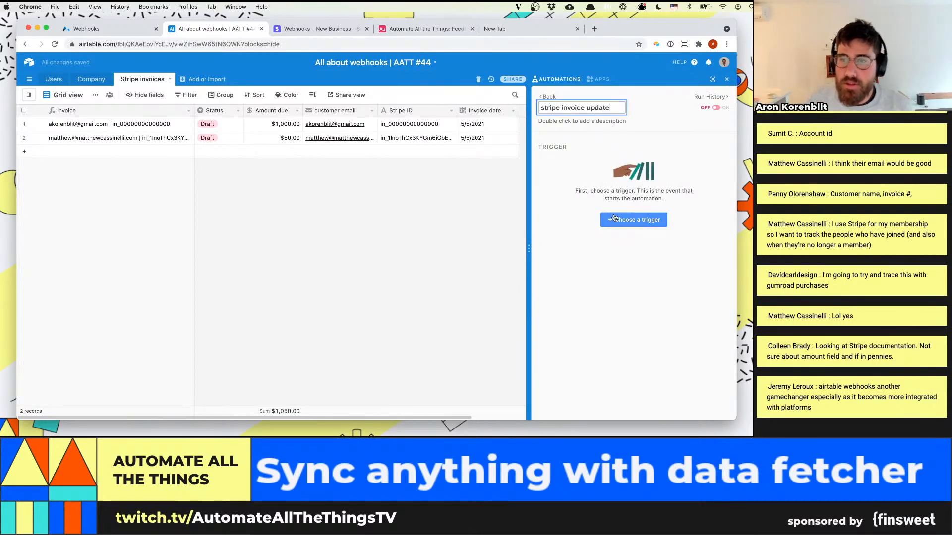
# Set the automation's trigger to "When webhook received", copy its webhook URL and widen the automations area
pyautogui.click(634, 219)
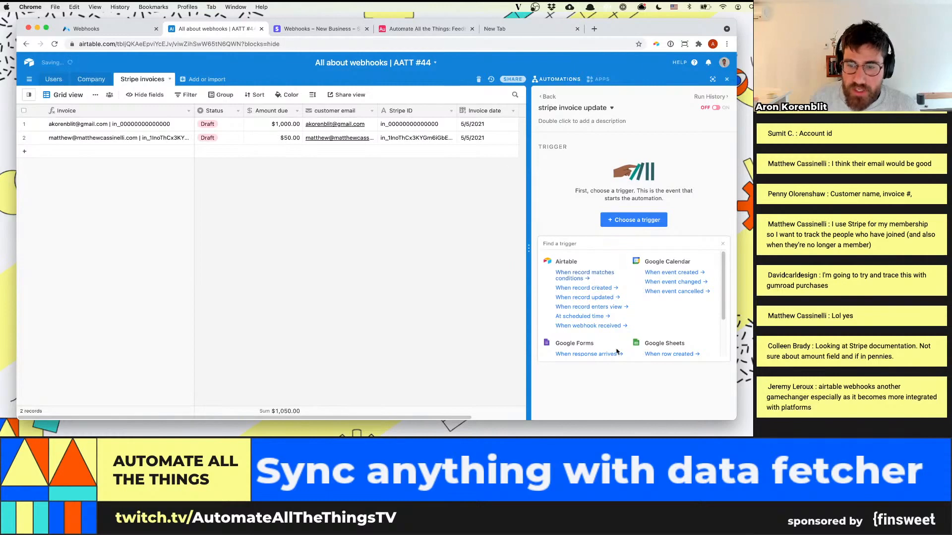
pyautogui.click(613, 326)
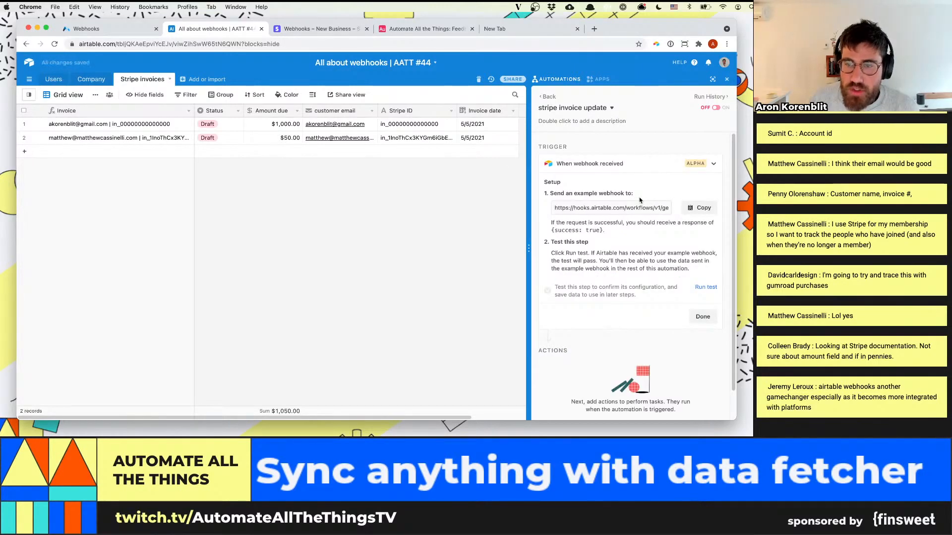
pyautogui.click(686, 211)
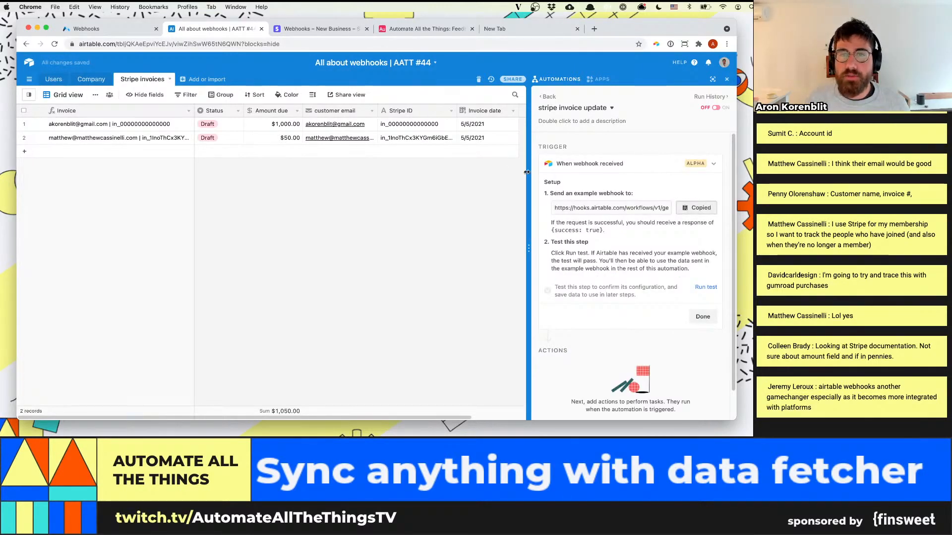
pyautogui.moveTo(526, 172); pyautogui.dragTo(417, 172)
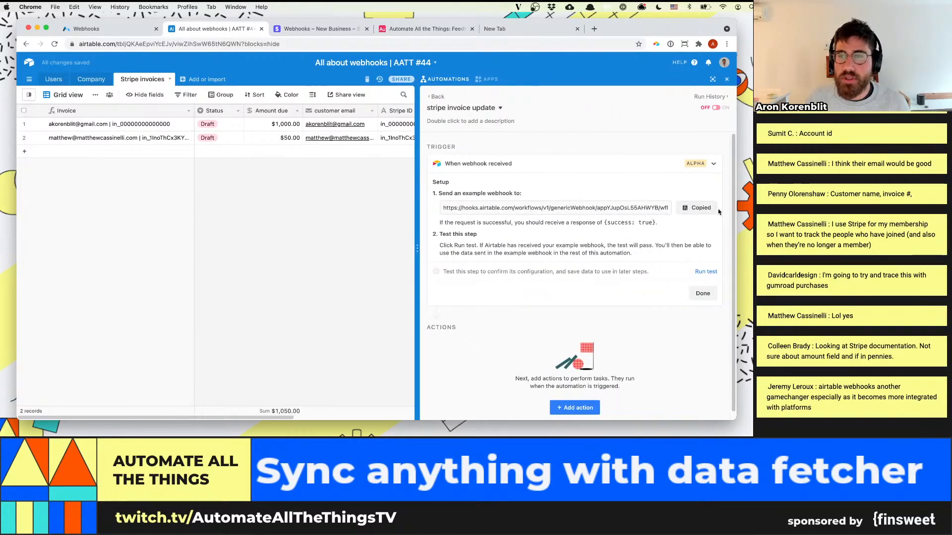
# Switch to Stripe and paste the copied Airtable webhook URL as the new endpoint's URL
pyautogui.click(297, 30)
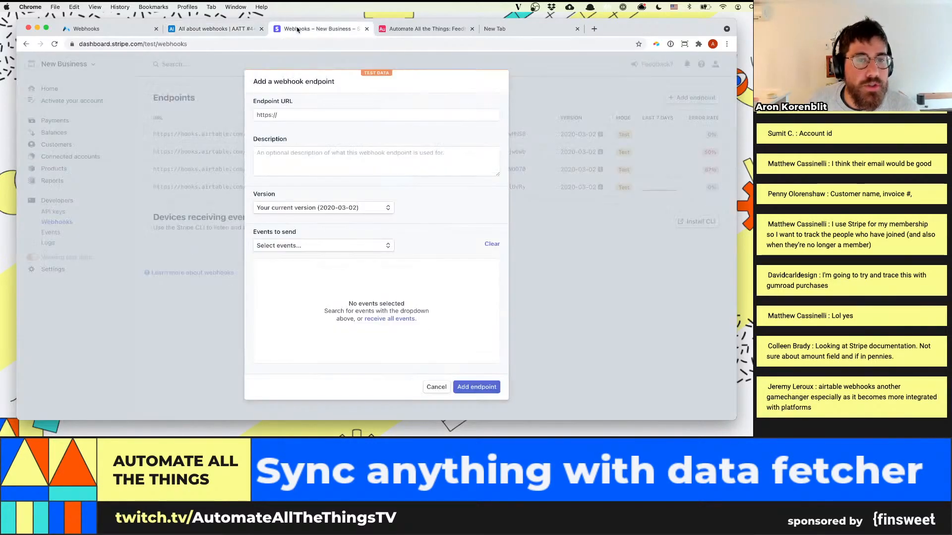
pyautogui.click(297, 115)
pyautogui.press('super+a')
pyautogui.press('super+v')
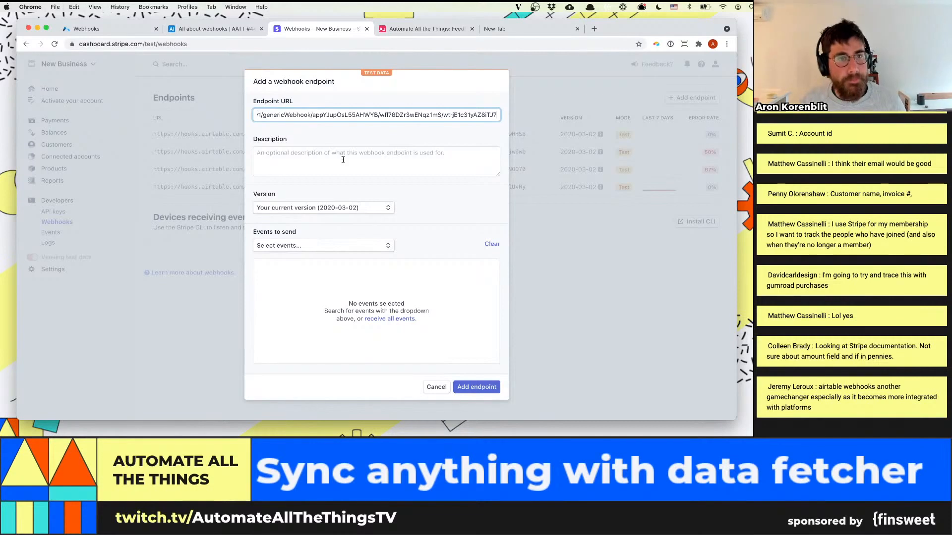
pyautogui.click(343, 160)
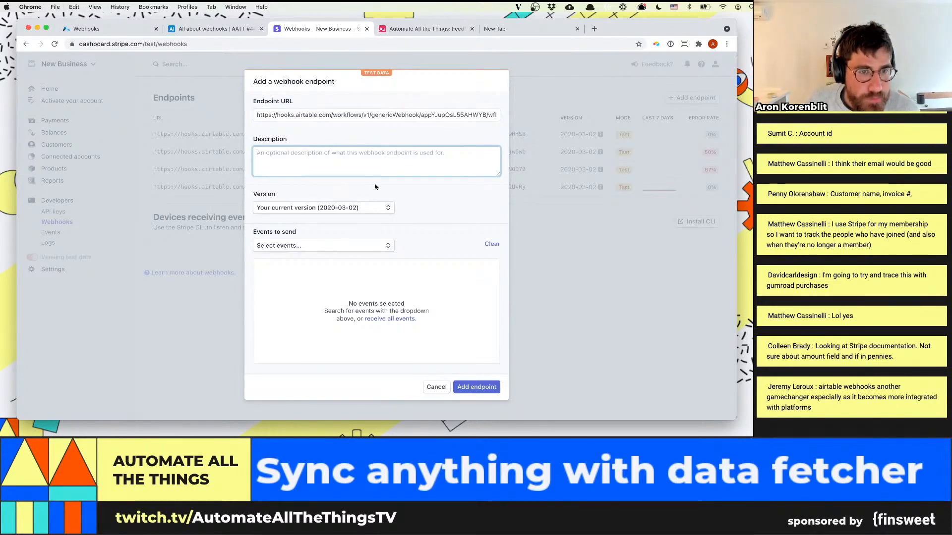
# Search the endpoint's events to send for "invoice" and select invoice.updated
pyautogui.click(323, 246)
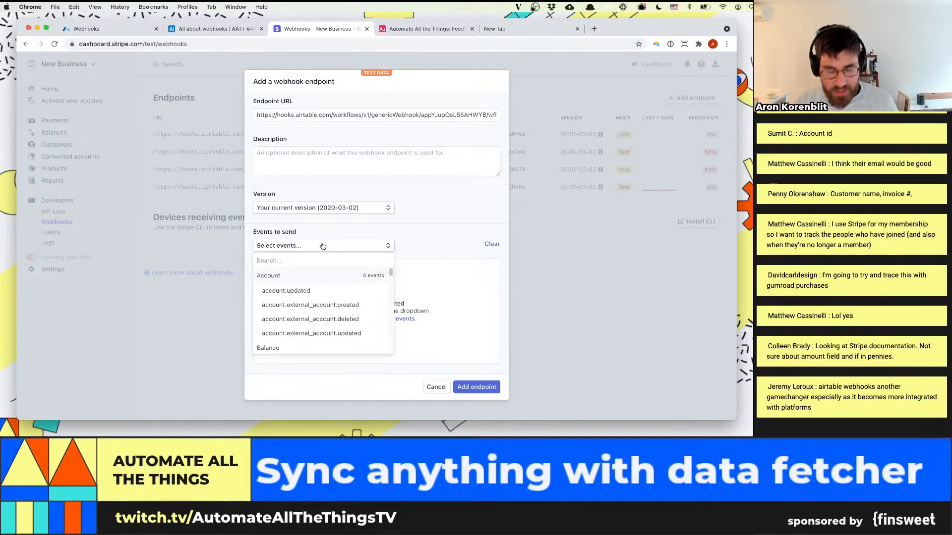
pyautogui.write('invoice')
pyautogui.scroll(-1, 318, 294)
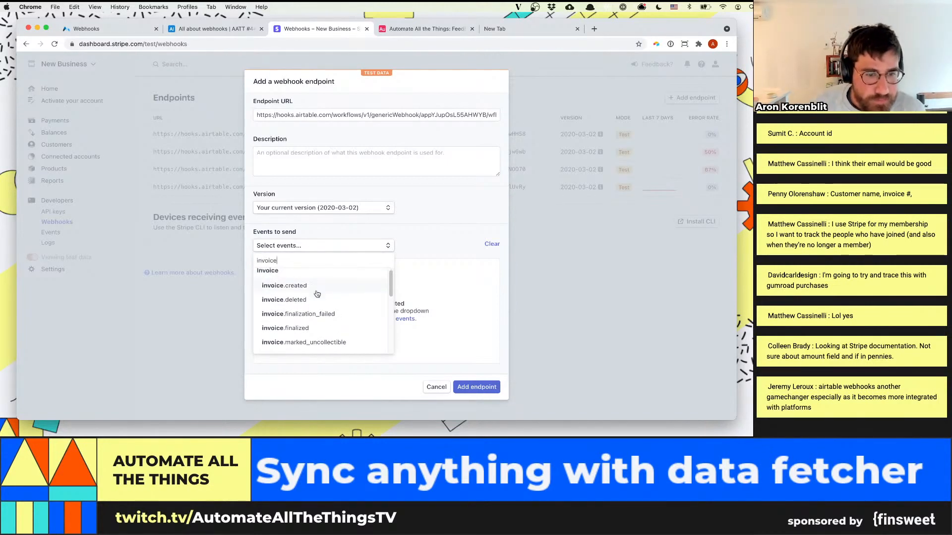
pyautogui.scroll(-4, 317, 298)
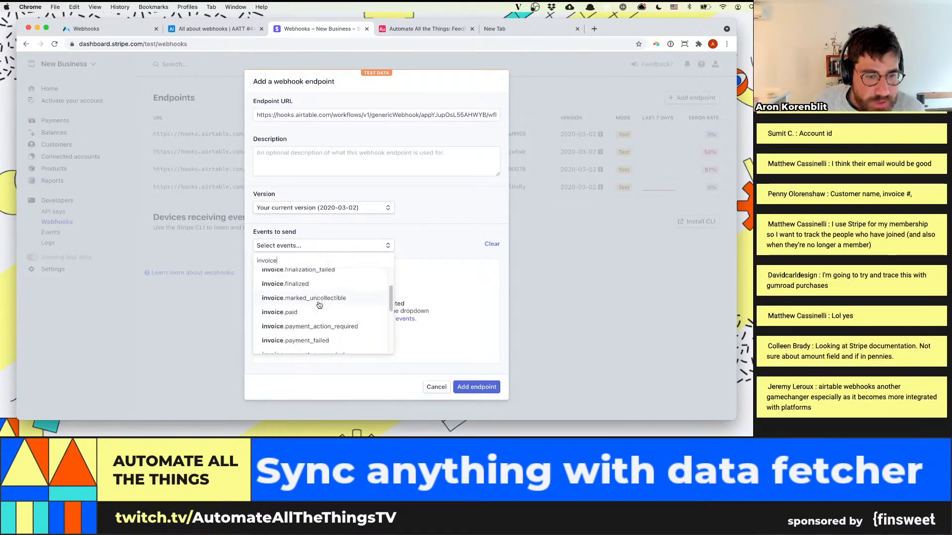
pyautogui.scroll(-4, 320, 305)
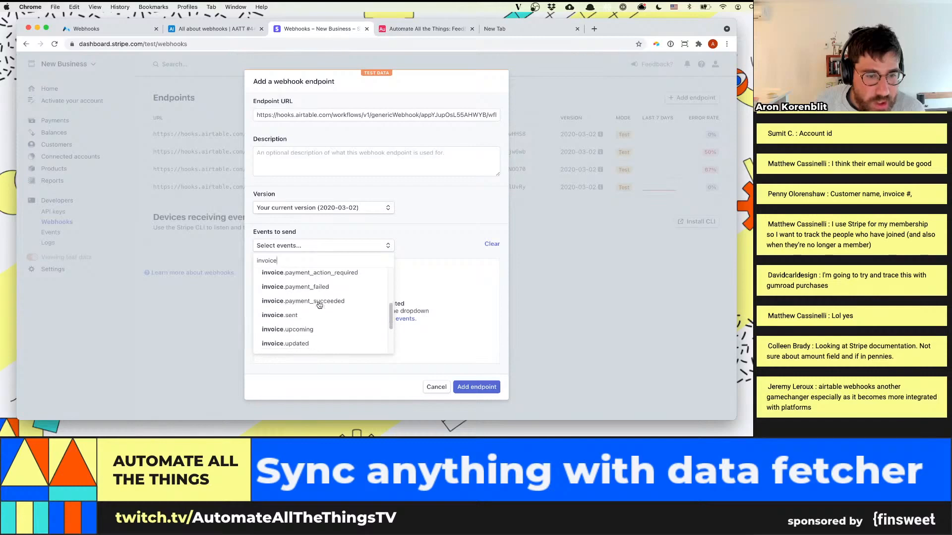
pyautogui.click(314, 326)
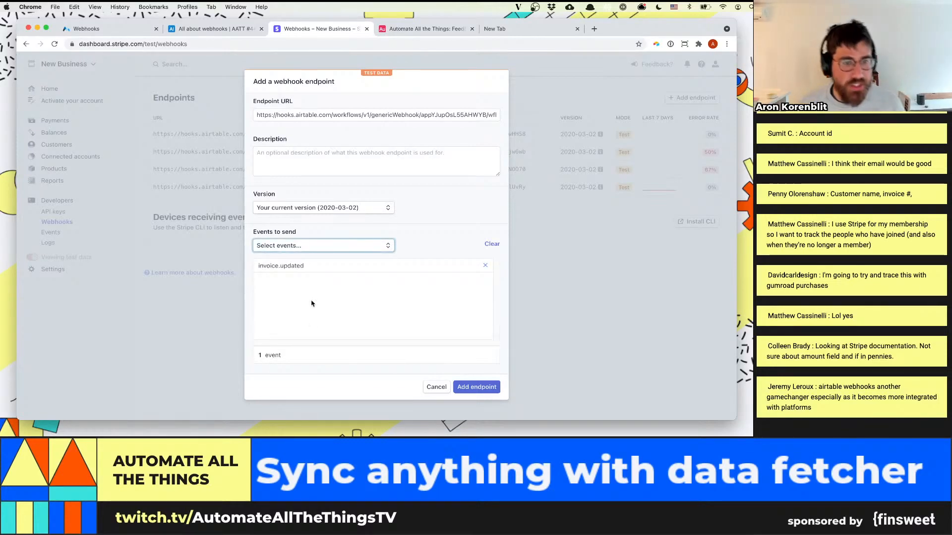
# Search Google for "invoice updated stripe" in a new tab and check Stripe's "Update an invoice item" reference
pyautogui.press('super+t')
pyautogui.write('i')
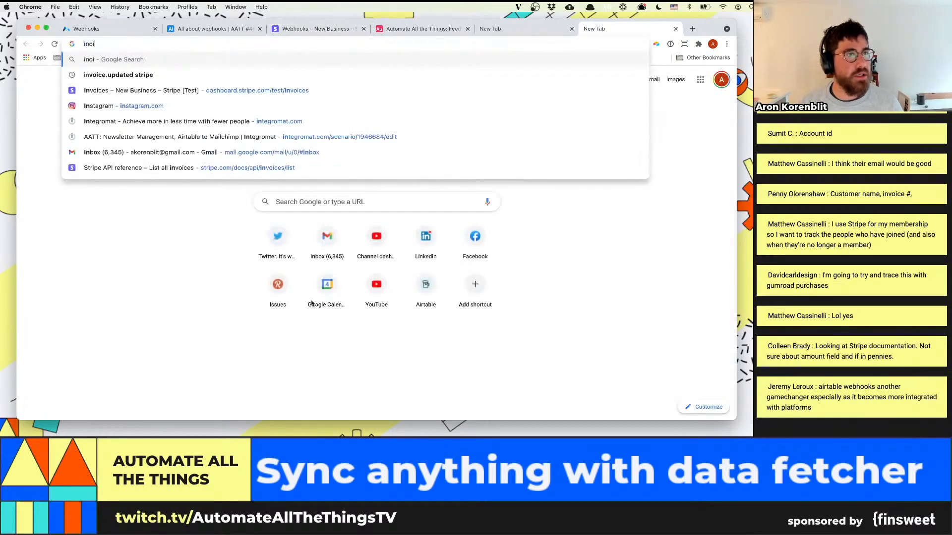
pyautogui.write('nvoice updated stripe')
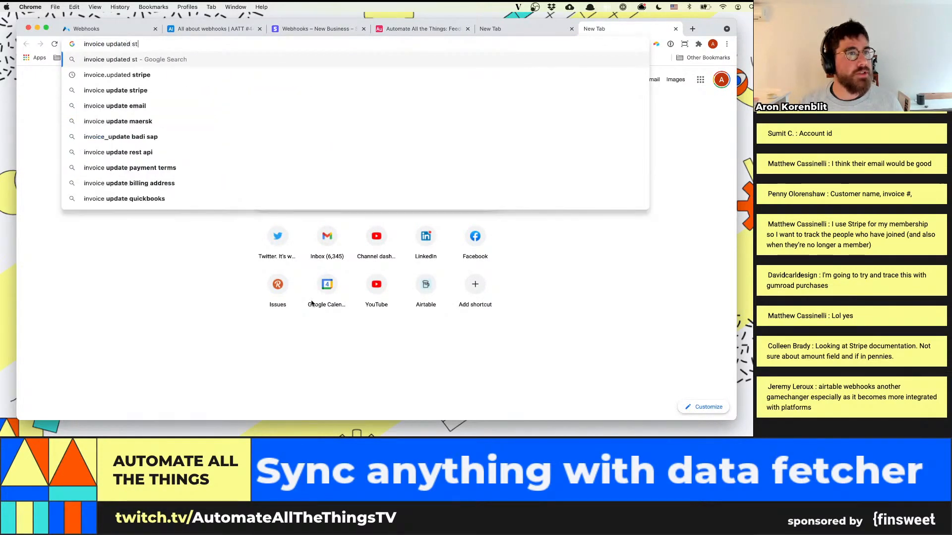
pyautogui.press('Return')
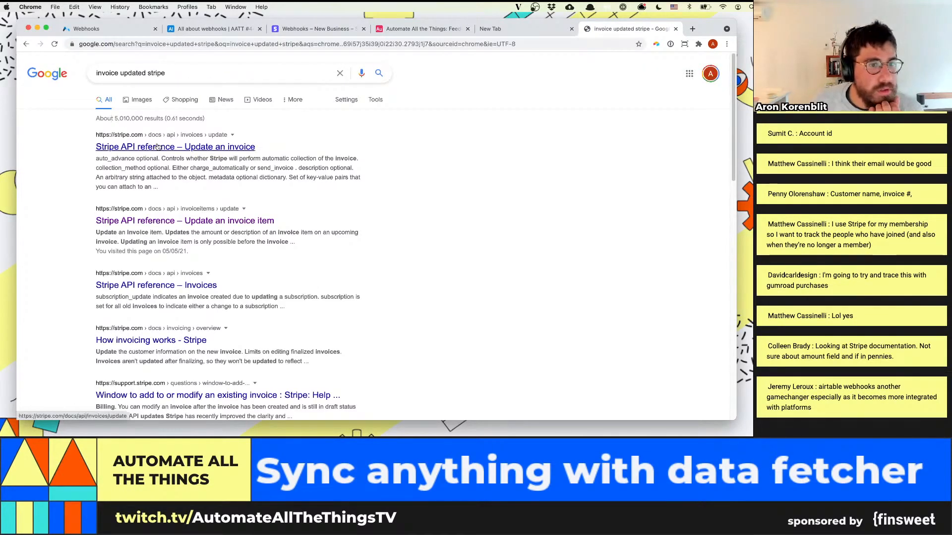
pyautogui.click(165, 223)
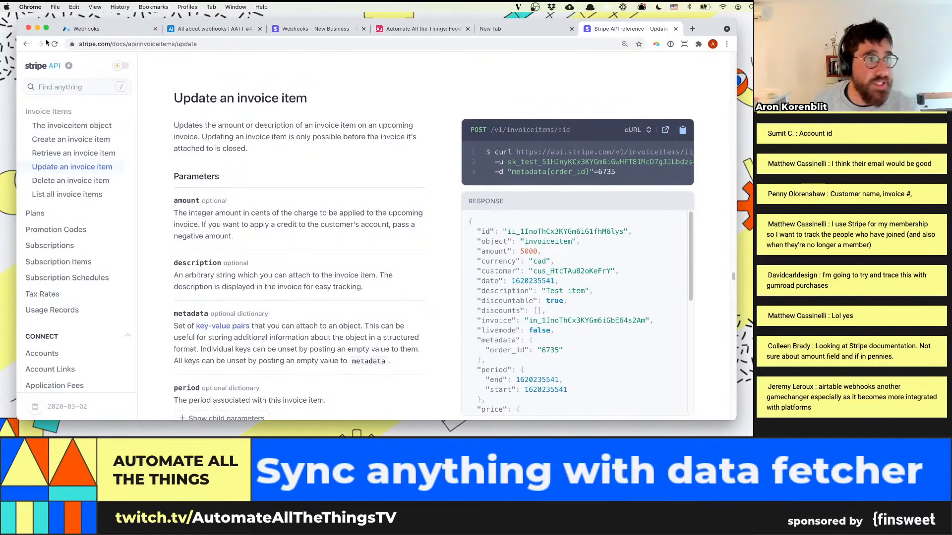
pyautogui.click(26, 44)
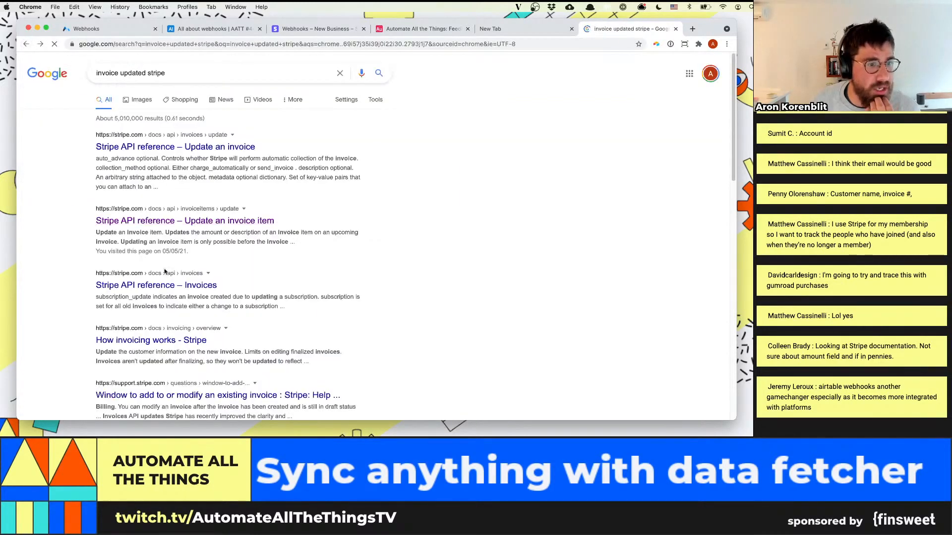
# Refine the Google search to "invoice updated stripe webhook" and open Stripe's "Types of events" reference
pyautogui.click(176, 71)
pyautogui.write('webhook')
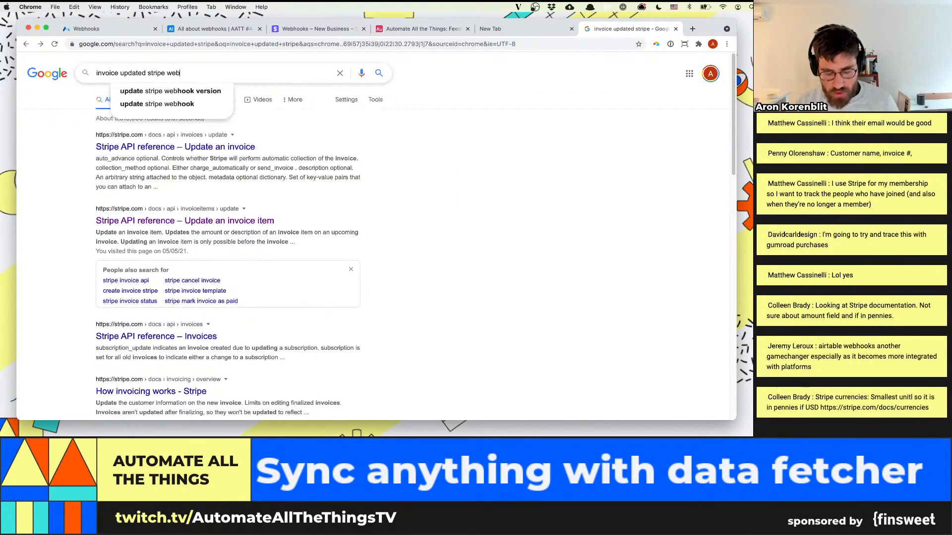
pyautogui.press('Return')
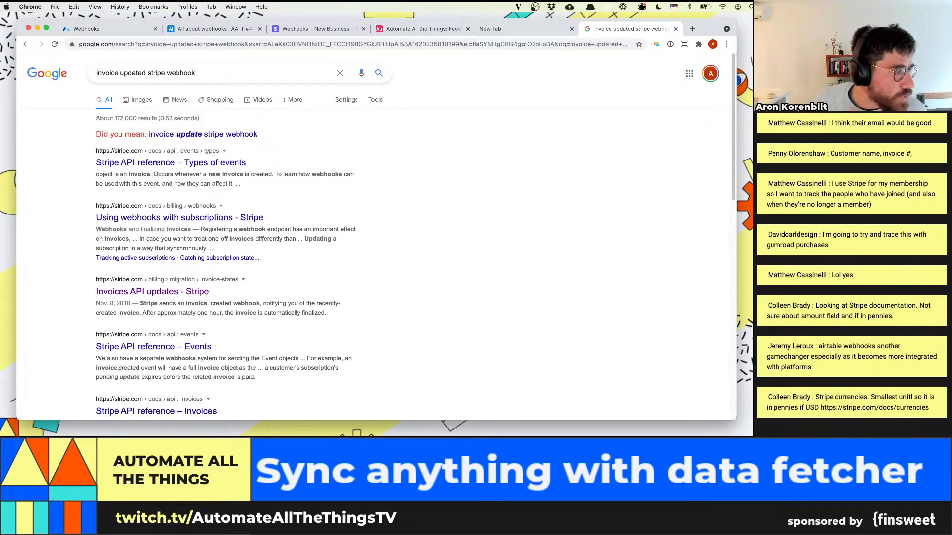
pyautogui.click(203, 164)
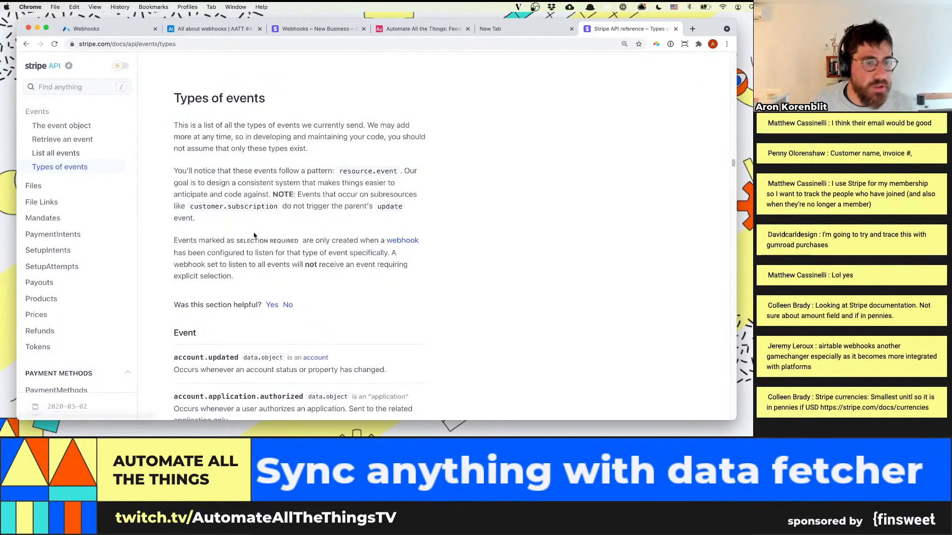
# Search the Stripe API docs for "invoice updated", read the invoice.updated event's description and examine the Invoice object it sends
pyautogui.scroll(-3, 256, 237)
pyautogui.press('super+f')
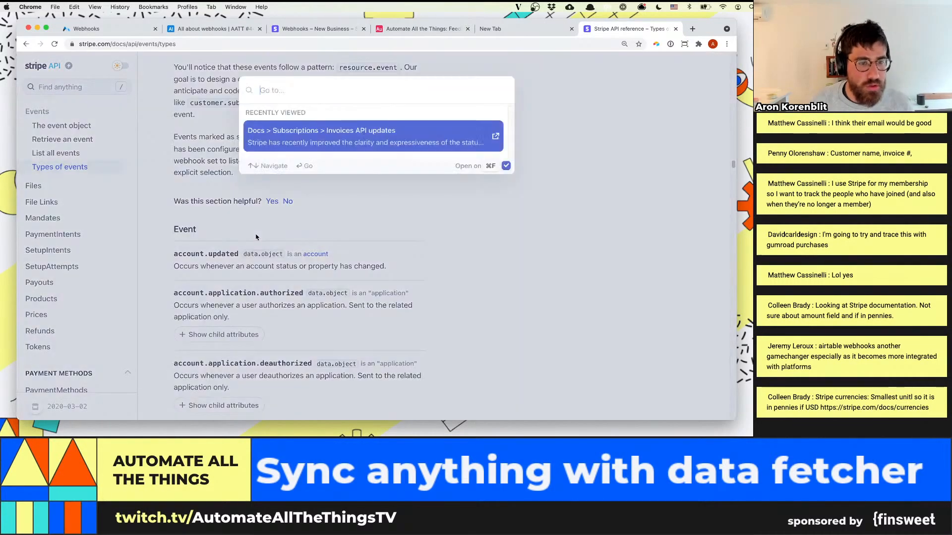
pyautogui.write('update')
pyautogui.write('inb')
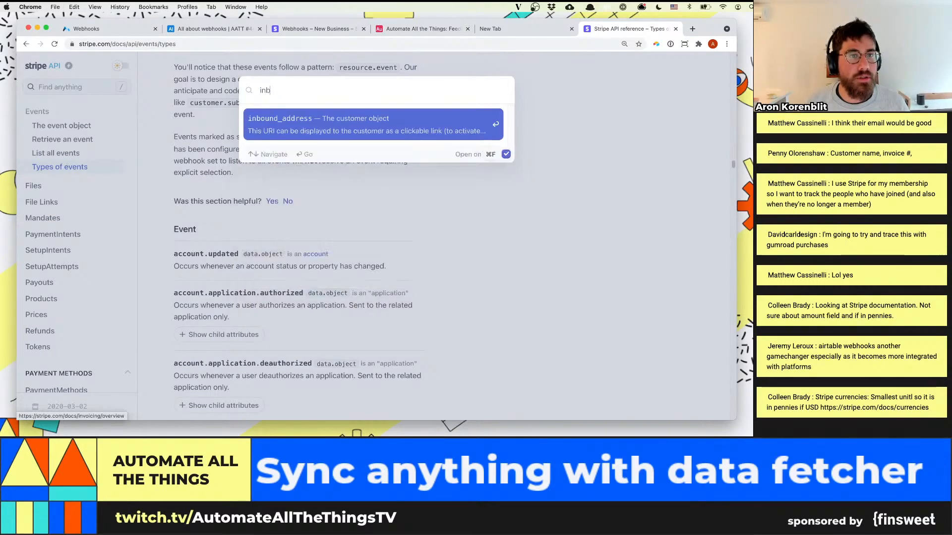
pyautogui.press('BackSpace')
pyautogui.write('v')
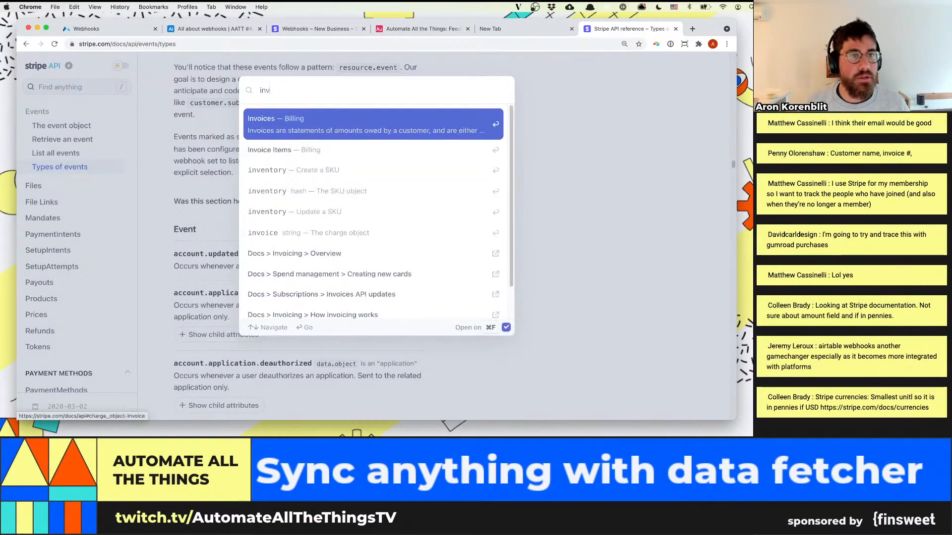
pyautogui.write('oice update')
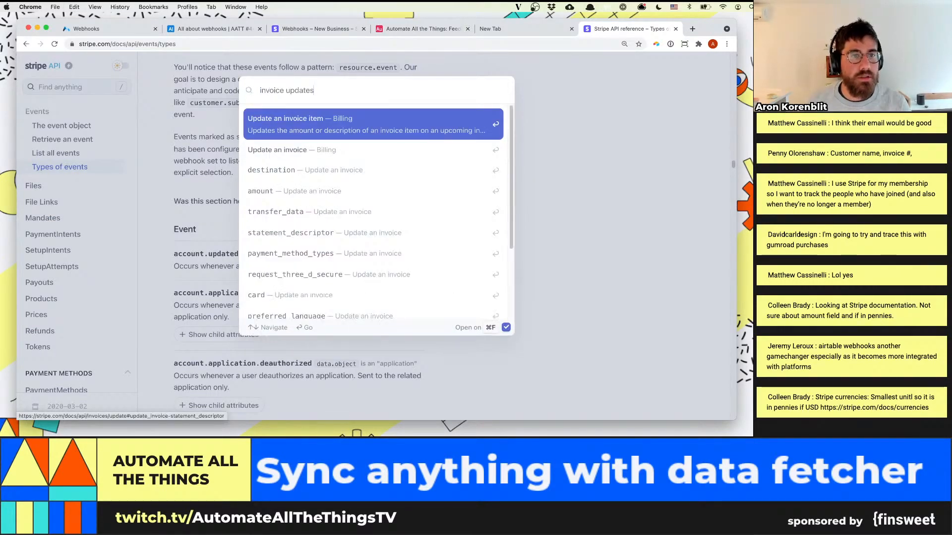
pyautogui.write('d')
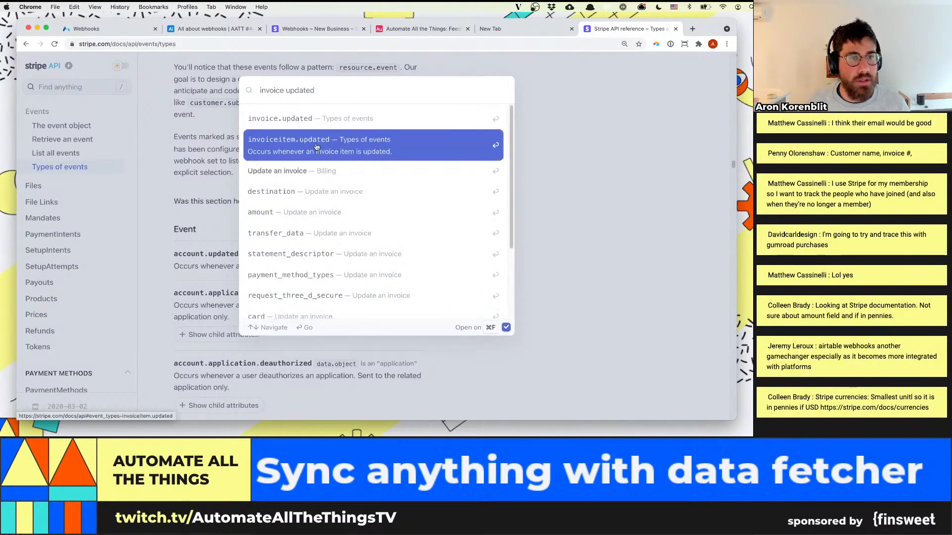
pyautogui.click(314, 126)
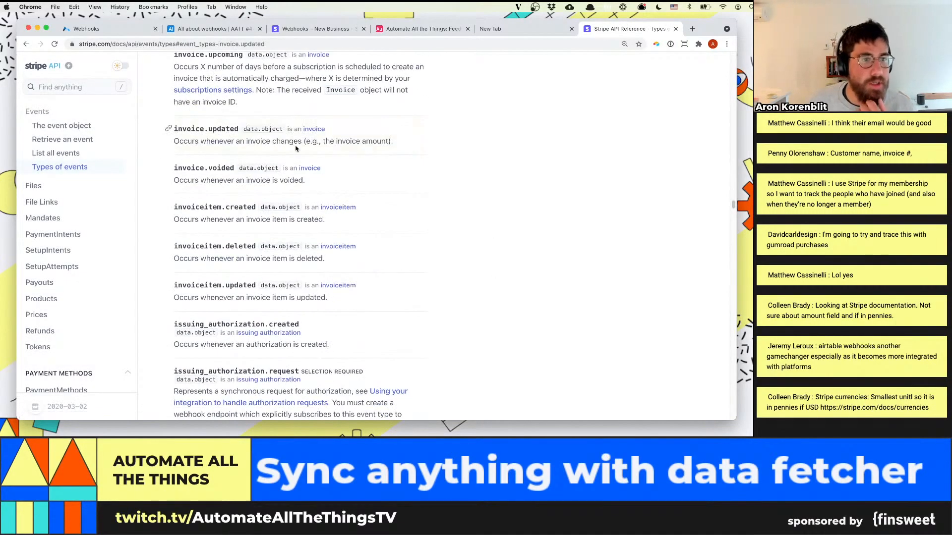
pyautogui.click(309, 129)
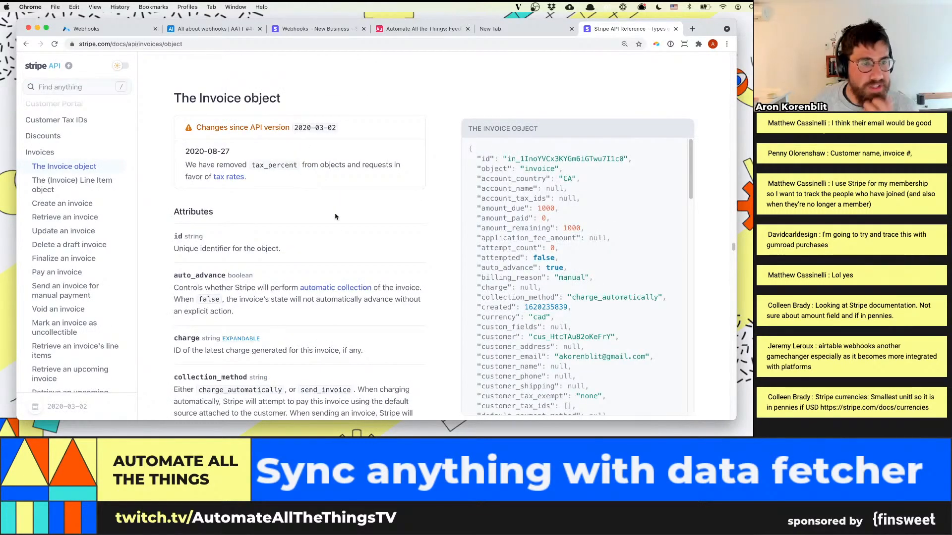
pyautogui.scroll(-1, 297, 203)
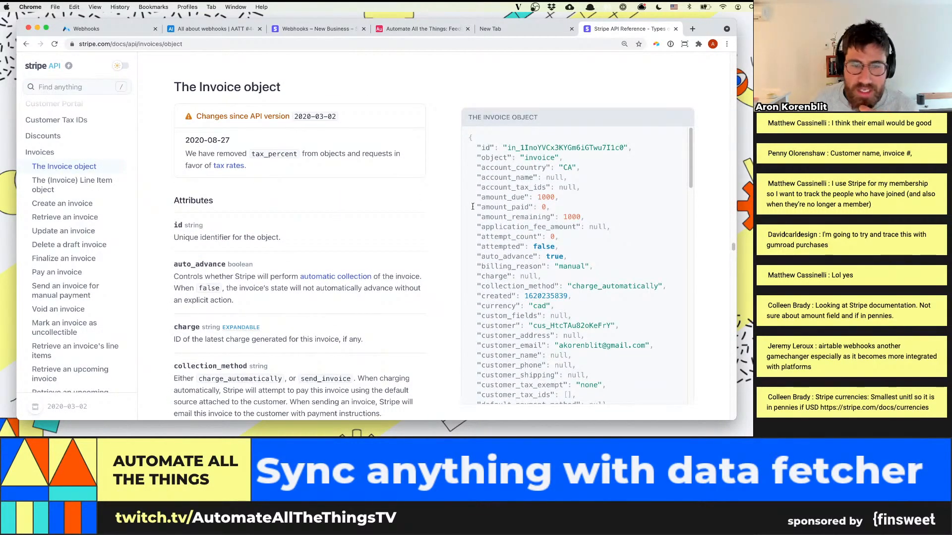
# Return to the Stripe dashboard and add the endpoint with the invoice.updated event
pyautogui.click(343, 30)
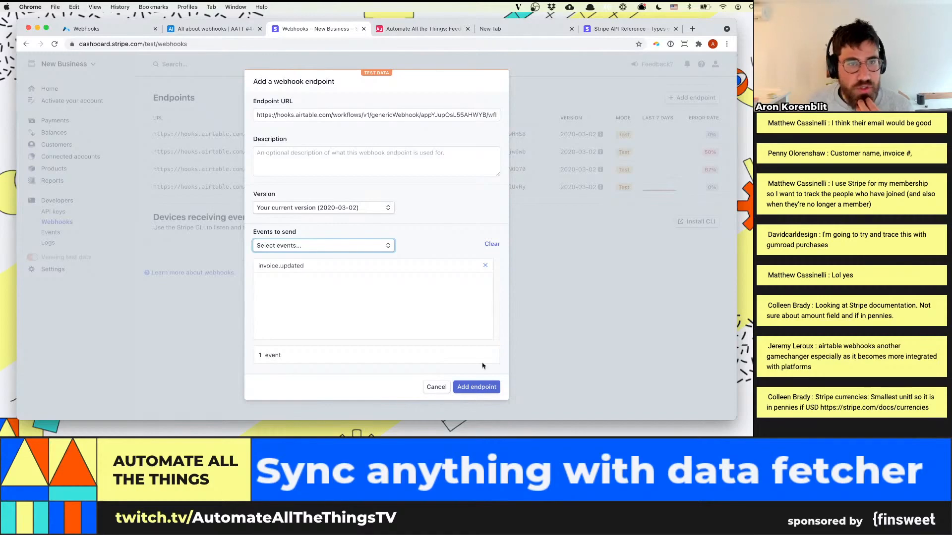
pyautogui.click(487, 389)
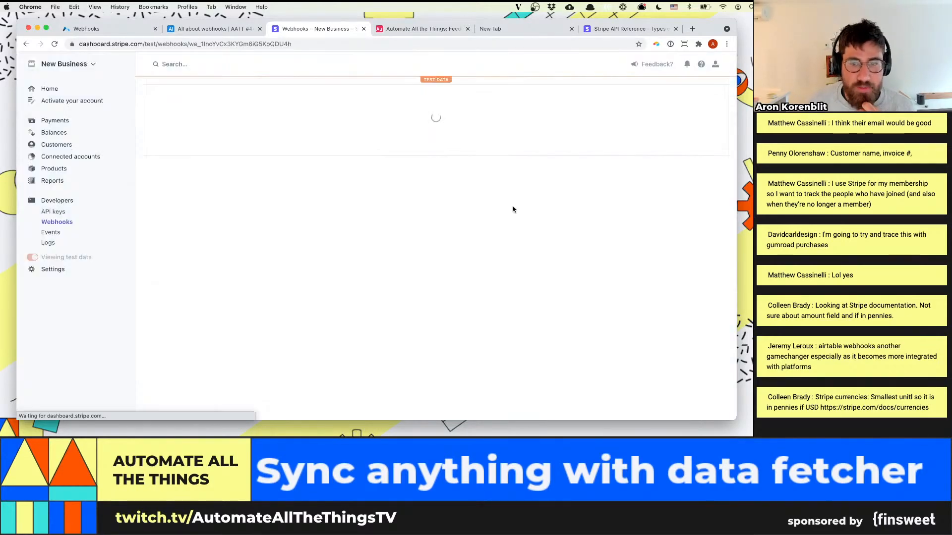
# Send a test invoice.updated webhook to the new endpoint and inspect the event type, data object and invoice ID in its request
pyautogui.click(600, 103)
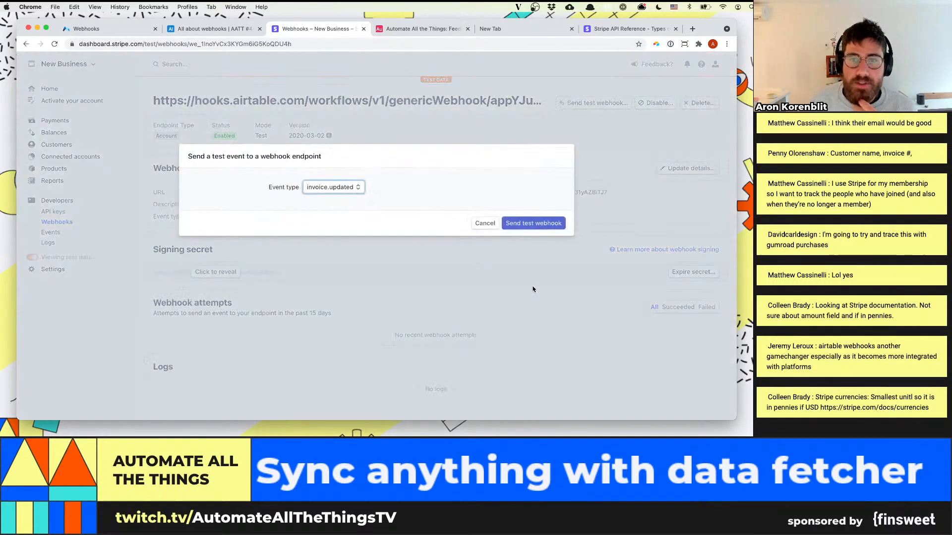
pyautogui.click(538, 224)
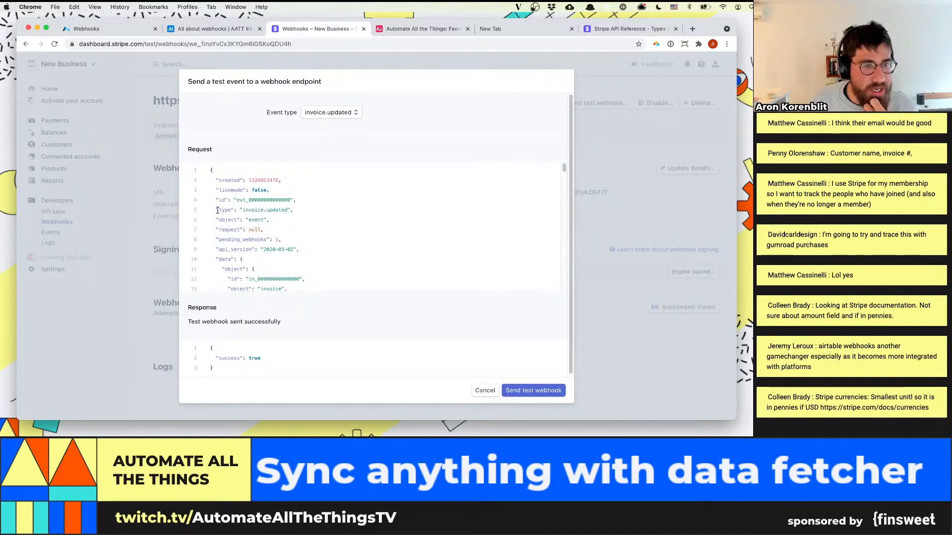
pyautogui.moveTo(216, 210); pyautogui.dragTo(294, 212)
pyautogui.scroll(-1, 296, 239)
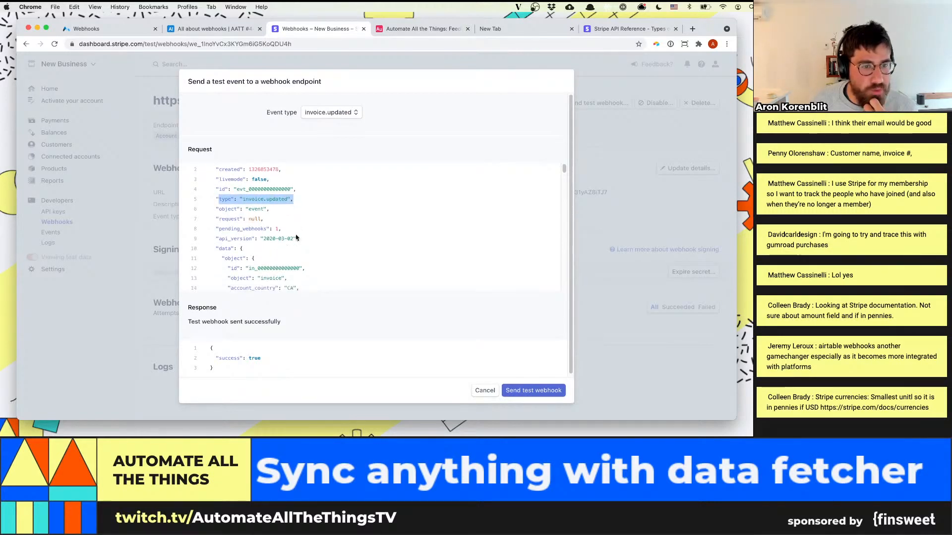
pyautogui.scroll(-1, 257, 253)
pyautogui.moveTo(221, 247); pyautogui.dragTo(254, 244)
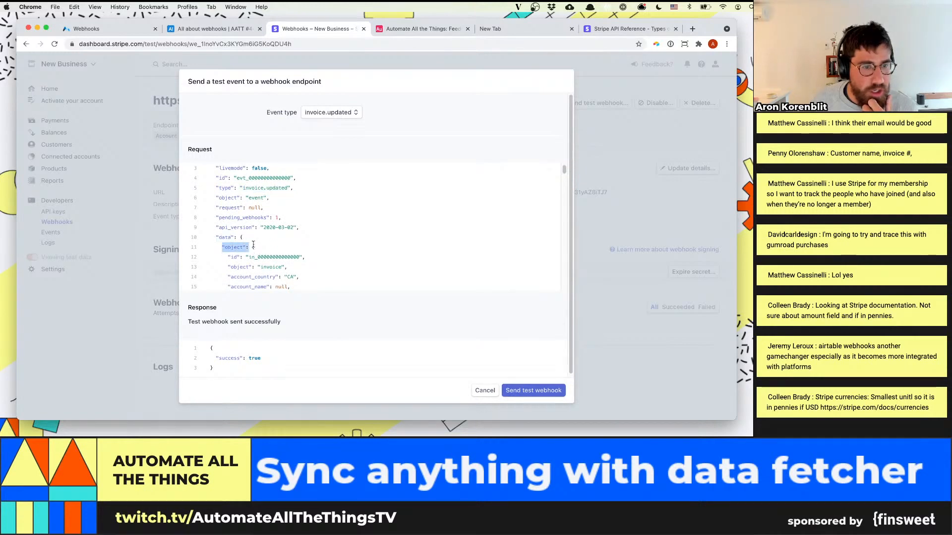
pyautogui.scroll(-1, 311, 256)
pyautogui.doubleClick(264, 245)
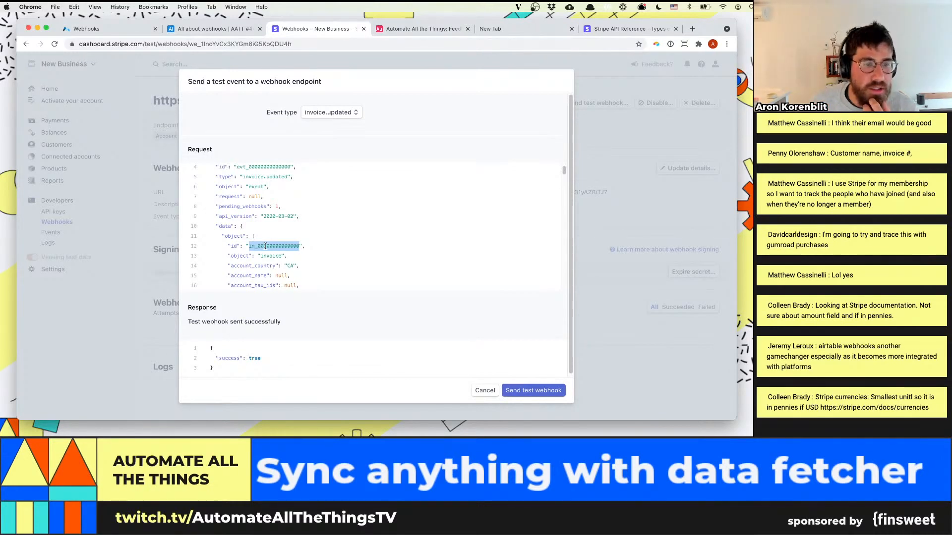
pyautogui.scroll(-1, 291, 239)
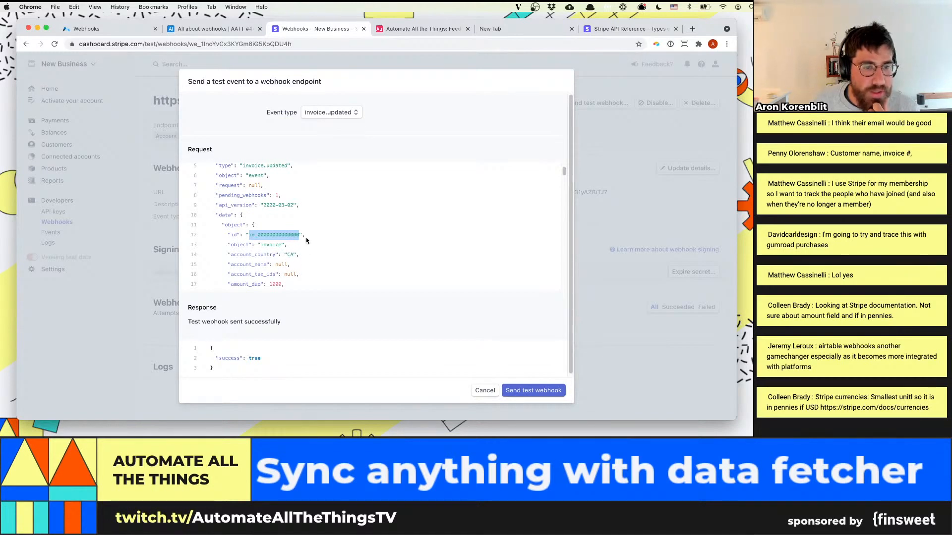
pyautogui.scroll(-3, 307, 241)
pyautogui.moveTo(230, 201); pyautogui.dragTo(309, 268)
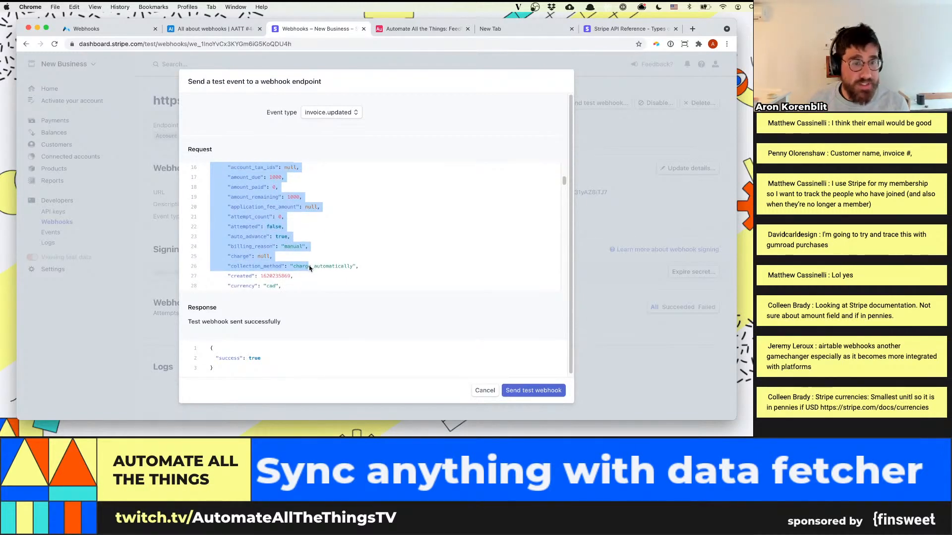
# Read through the test request's customer fields and line items down to the previous_attributes block
pyautogui.scroll(1, 312, 248)
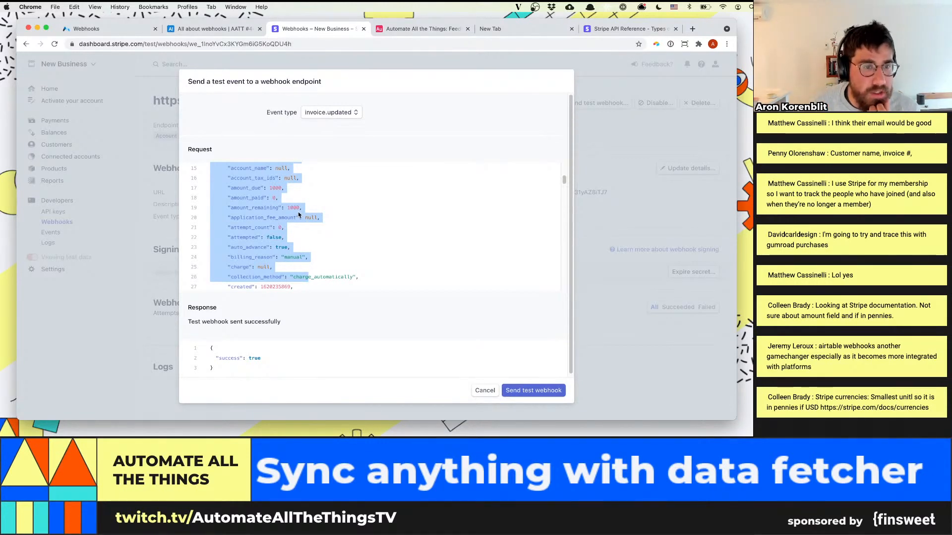
pyautogui.scroll(-5, 296, 233)
pyautogui.scroll(-10, 296, 233)
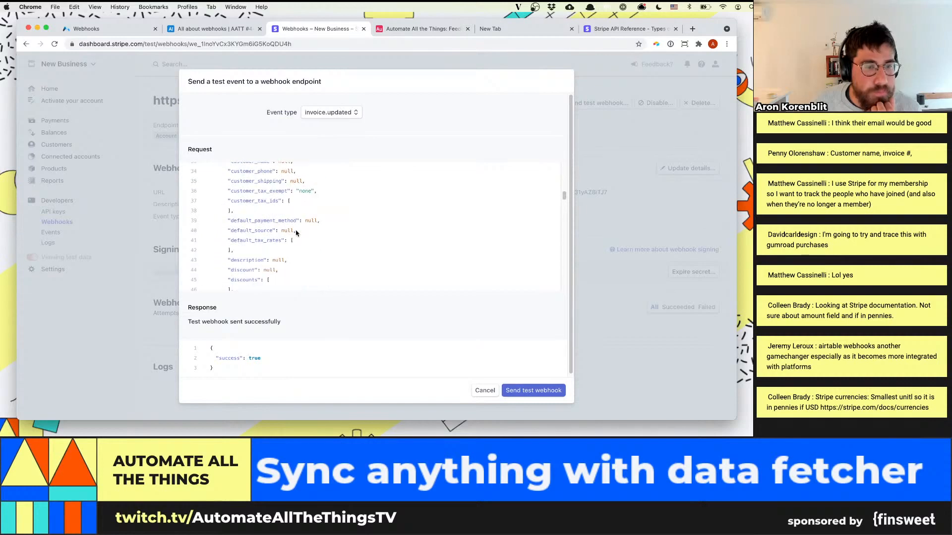
pyautogui.scroll(1, 297, 224)
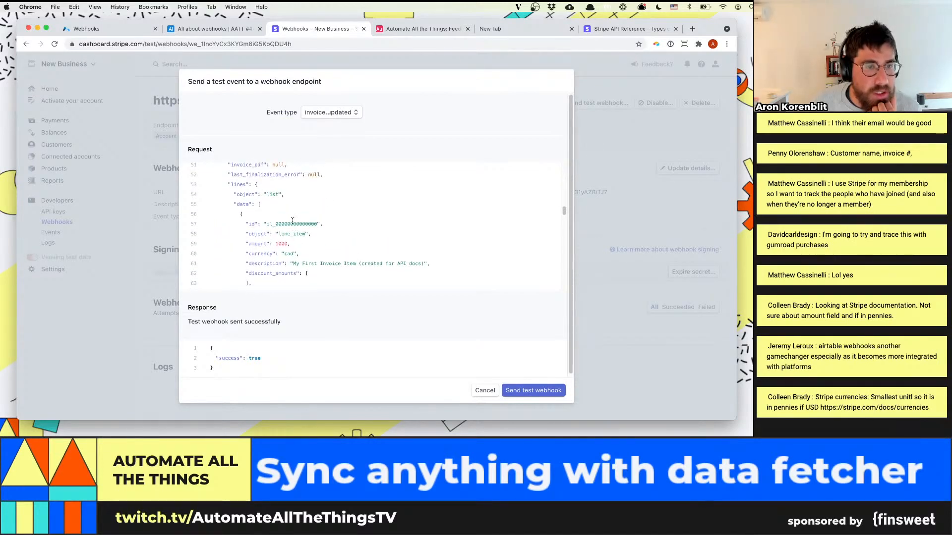
pyautogui.scroll(-8, 263, 205)
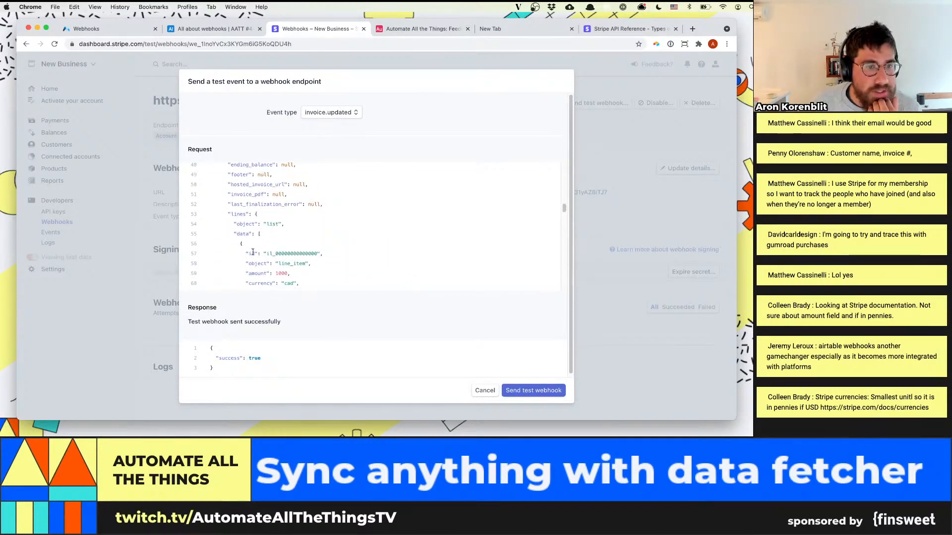
pyautogui.scroll(-15, 259, 242)
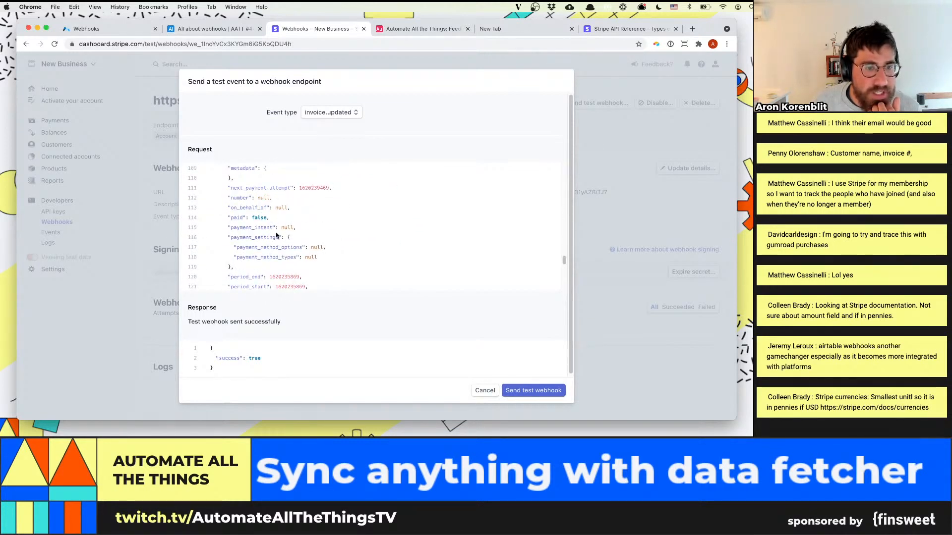
pyautogui.scroll(-10, 274, 228)
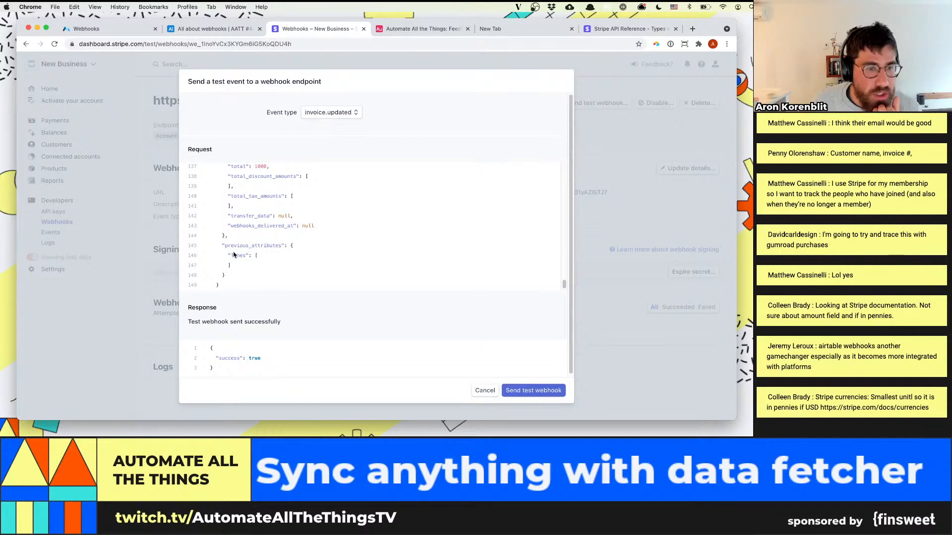
pyautogui.moveTo(226, 245)
pyautogui.mouseDown()
pyautogui.moveTo(293, 247)
pyautogui.moveTo(296, 264)
pyautogui.moveTo(293, 250)
pyautogui.moveTo(210, 244)
pyautogui.mouseUp()
pyautogui.scroll(1, 288, 247)
pyautogui.click(270, 240)
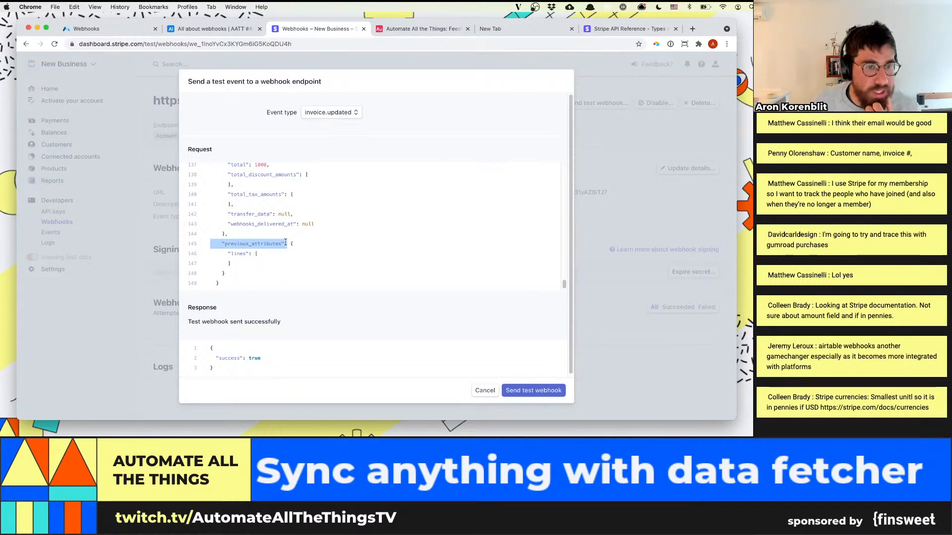
# Examine the invoice's status and status_transitions fields in the test request
pyautogui.scroll(10, 285, 242)
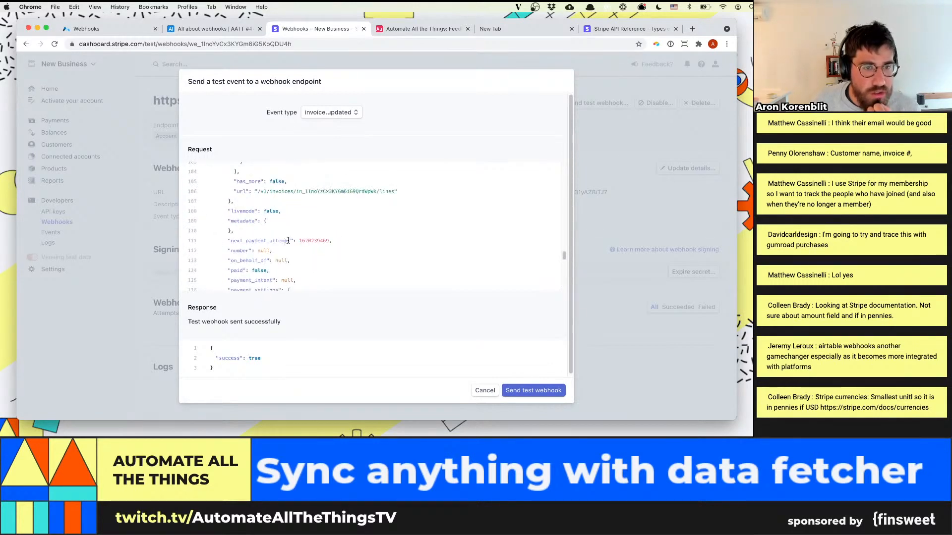
pyautogui.scroll(-4, 288, 240)
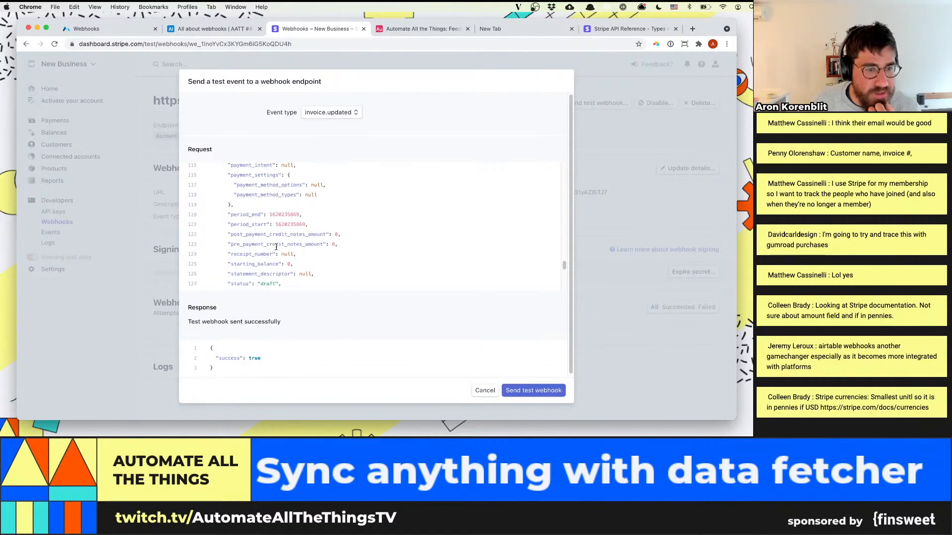
pyautogui.scroll(-1, 272, 247)
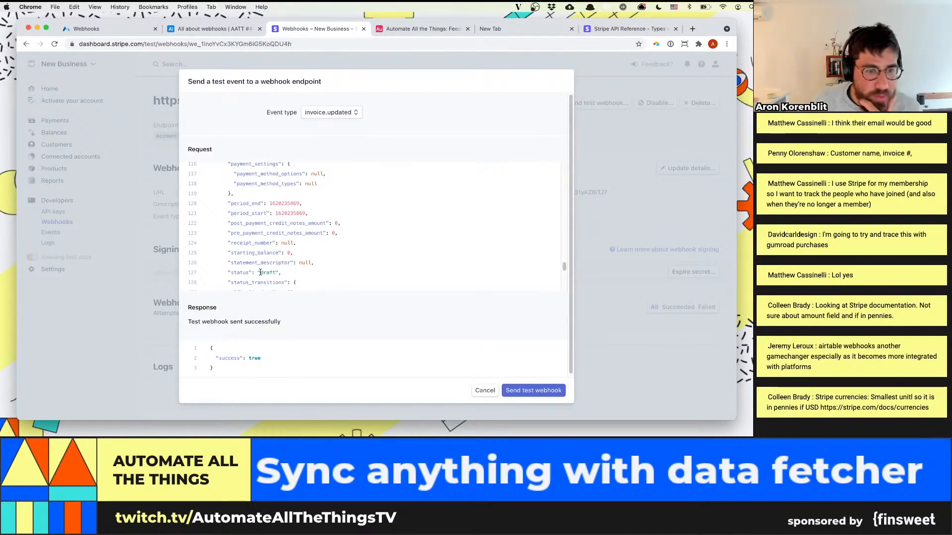
pyautogui.moveTo(260, 273); pyautogui.dragTo(275, 273)
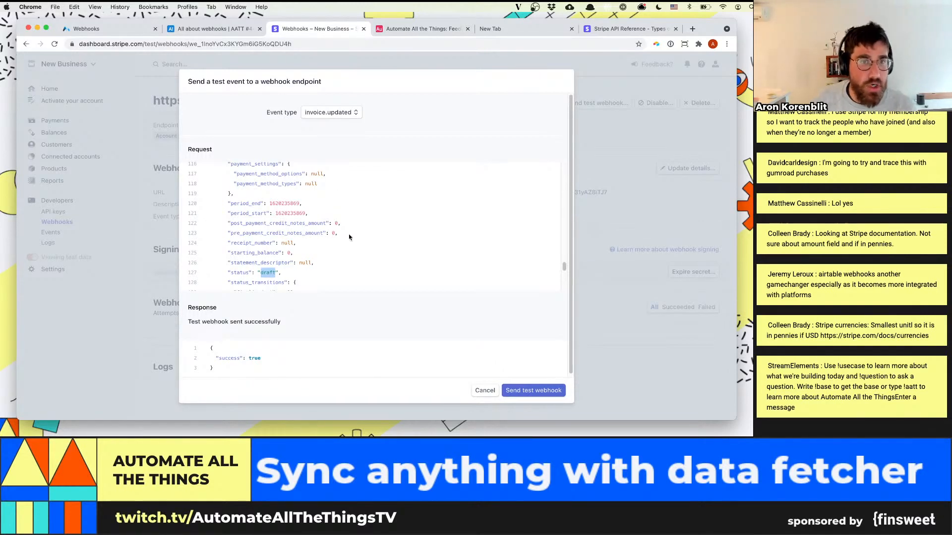
pyautogui.scroll(5, 296, 240)
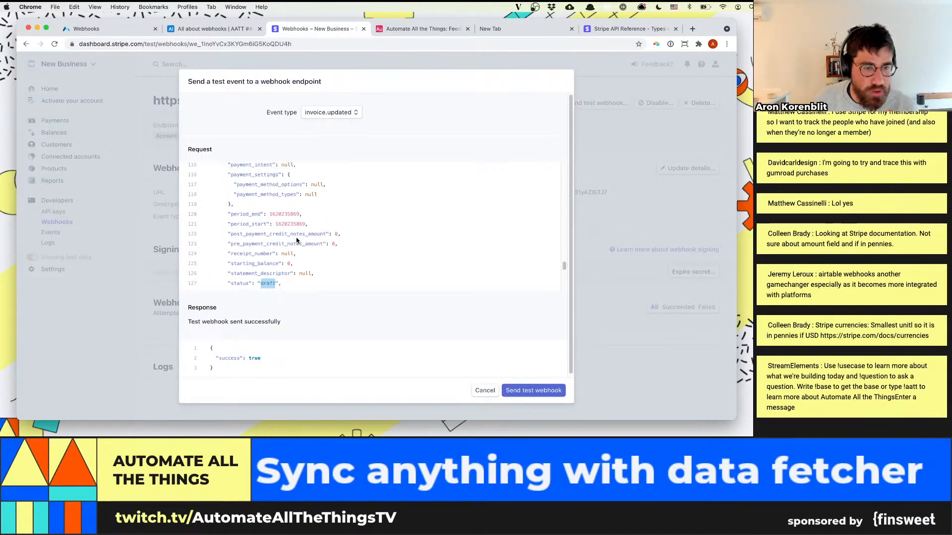
pyautogui.scroll(-6, 296, 241)
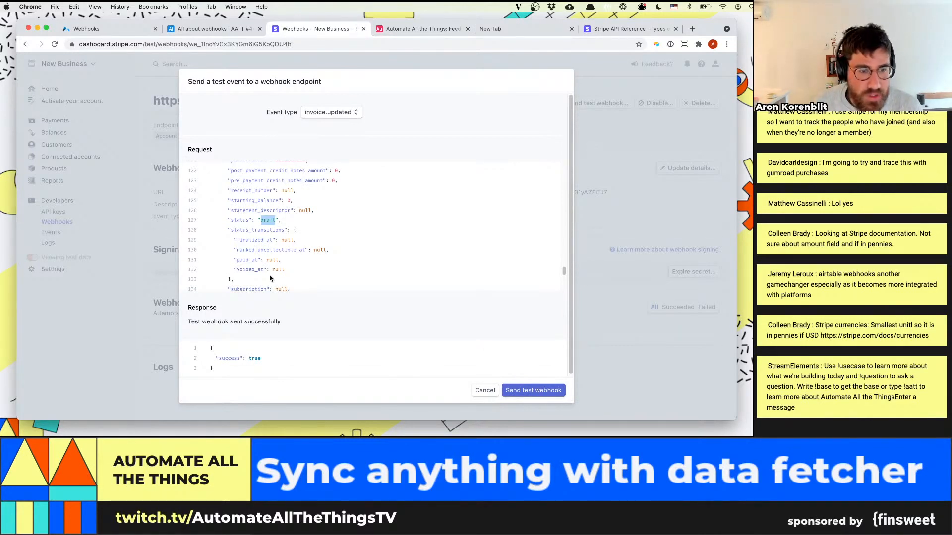
pyautogui.scroll(1, 539, 286)
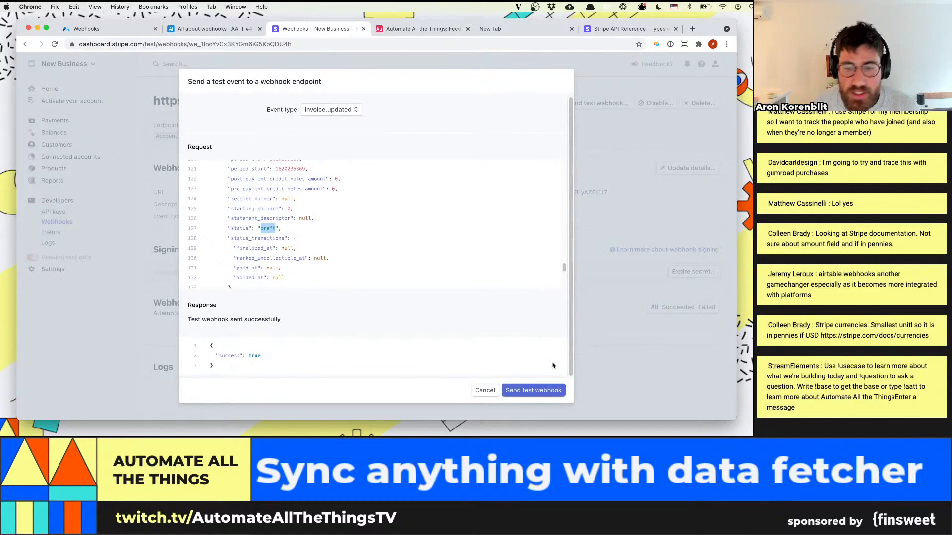
# Resend the invoice.updated test webhook, switch to Airtable and run the test of the "stripe invoice update" webhook trigger
pyautogui.click(553, 391)
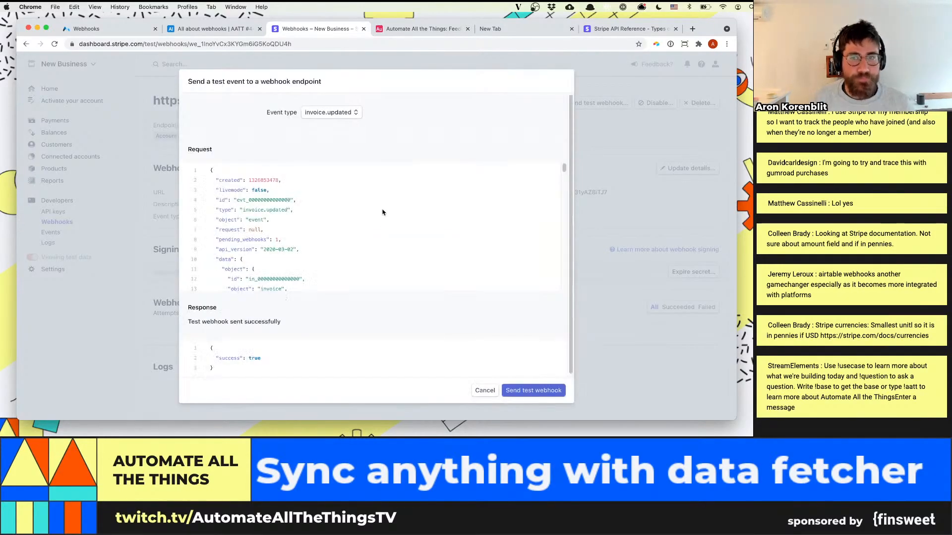
pyautogui.scroll(-15, 288, 233)
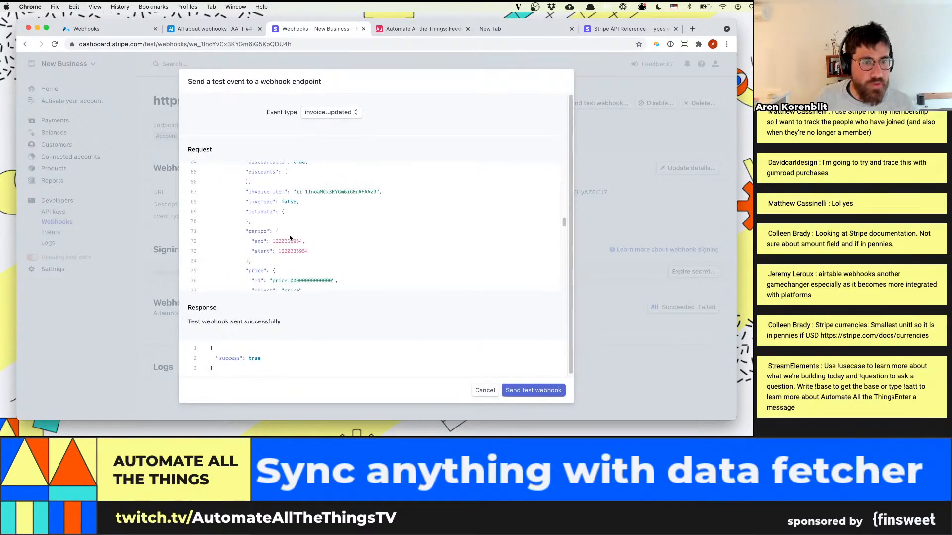
pyautogui.click(221, 25)
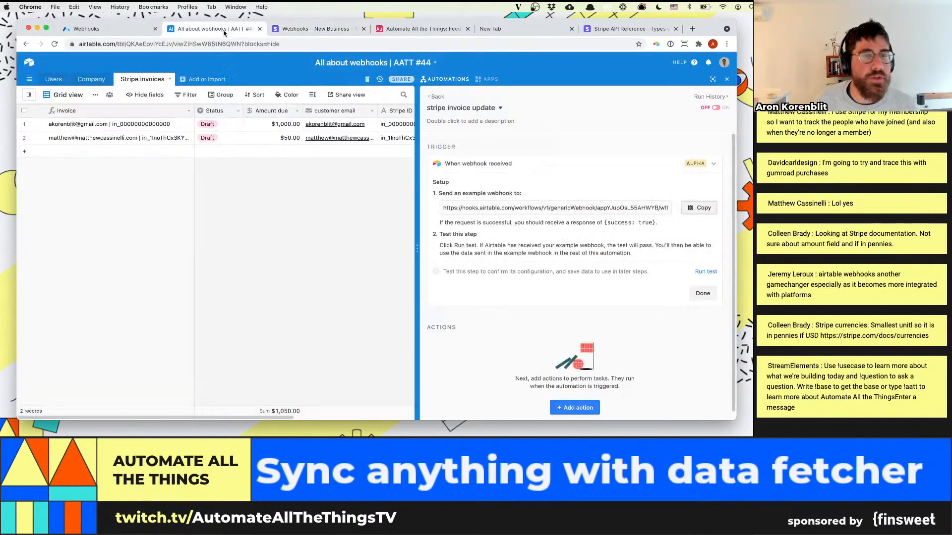
pyautogui.click(705, 272)
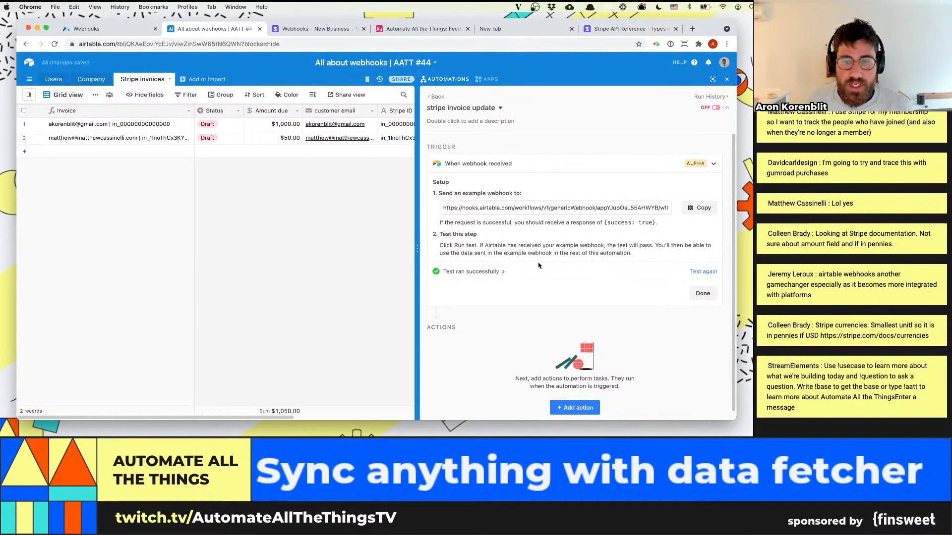
# Expand the trigger test's webhook body, data and object levels to inspect the received invoice payload
pyautogui.click(496, 271)
pyautogui.scroll(-2, 505, 297)
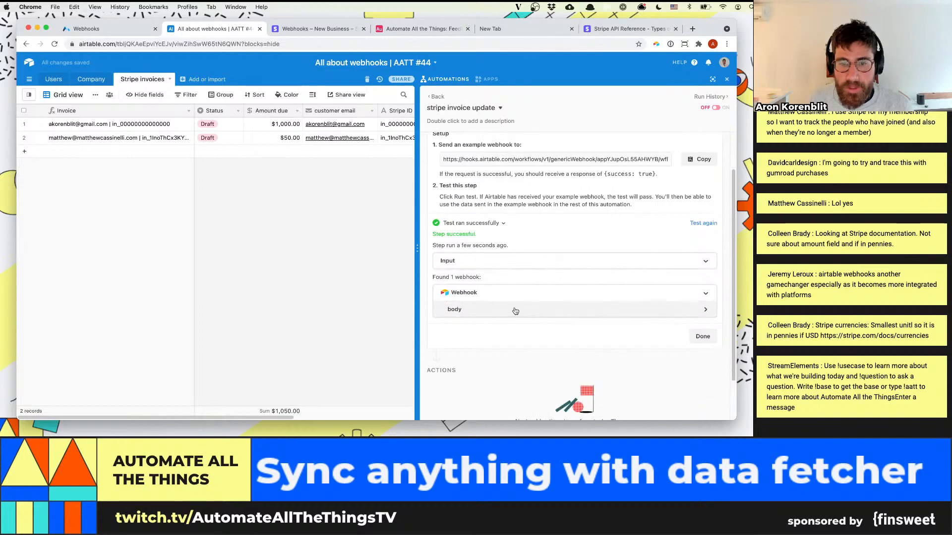
pyautogui.click(512, 310)
pyautogui.scroll(-3, 514, 221)
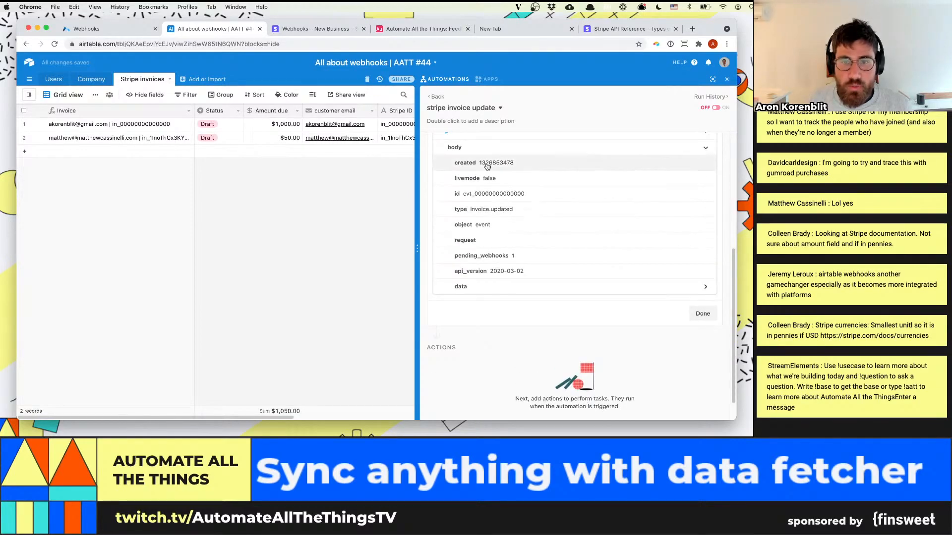
pyautogui.click(501, 257)
pyautogui.scroll(-1, 509, 232)
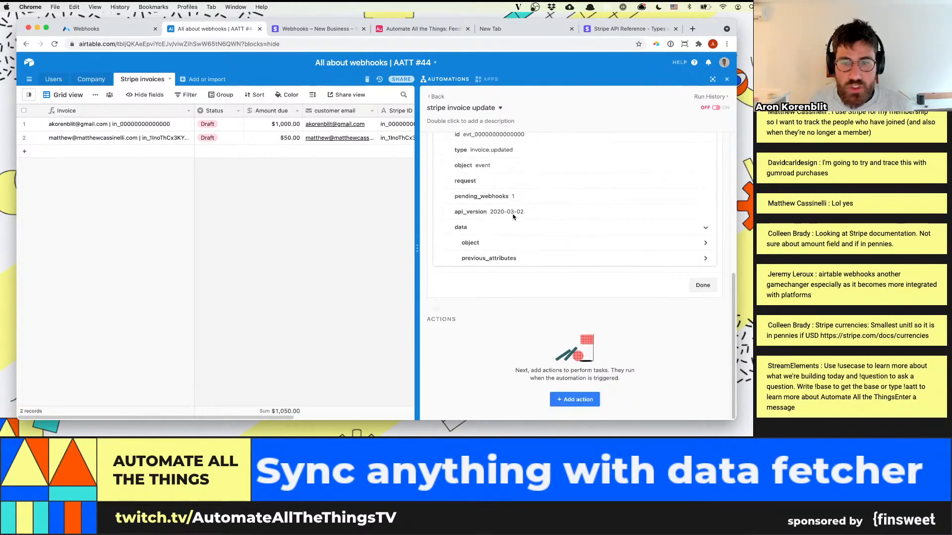
pyautogui.click(491, 243)
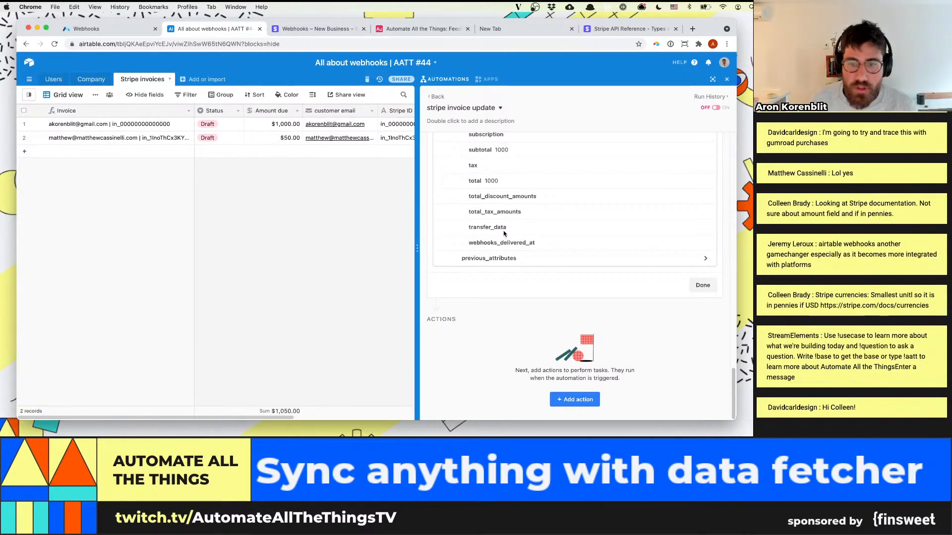
pyautogui.scroll(-5, 511, 228)
# Review the invoice object's fields and compare its id with the Stripe ID column in the Stripe invoices table
pyautogui.scroll(5, 512, 226)
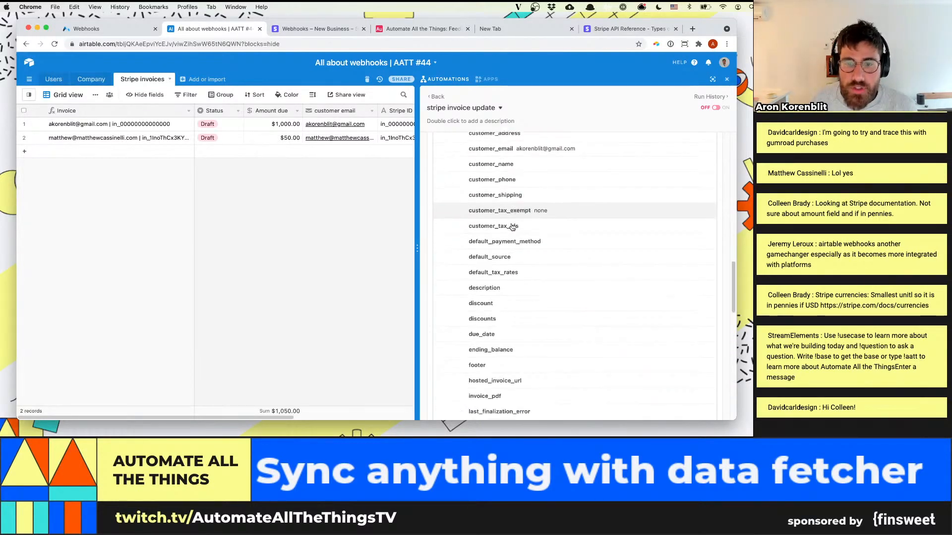
pyautogui.scroll(-3, 513, 229)
pyautogui.scroll(3, 514, 232)
pyautogui.scroll(4, 515, 228)
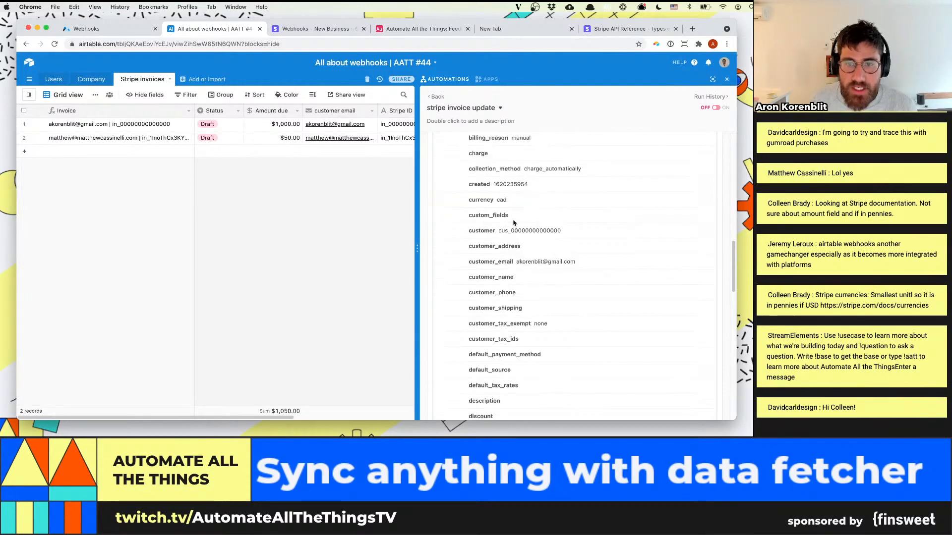
pyautogui.scroll(6, 525, 212)
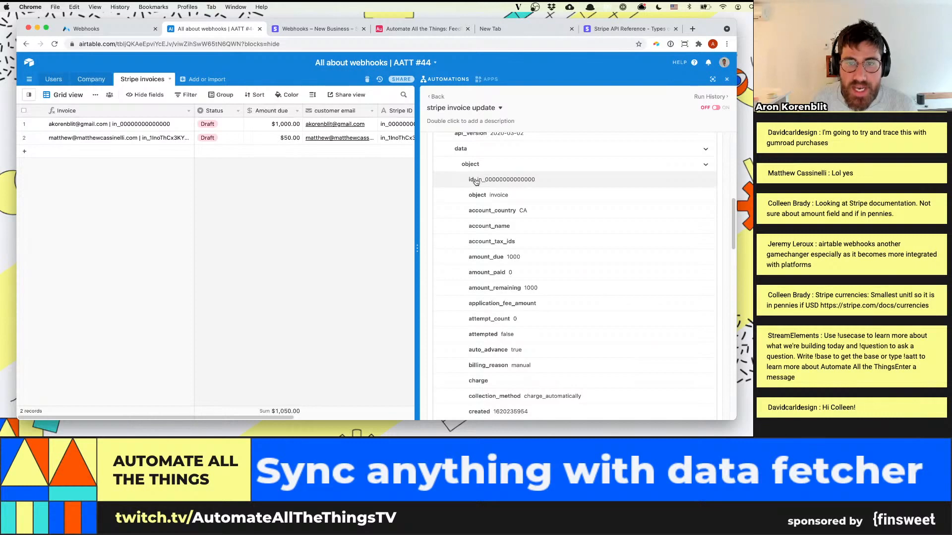
pyautogui.moveTo(476, 181); pyautogui.dragTo(537, 182)
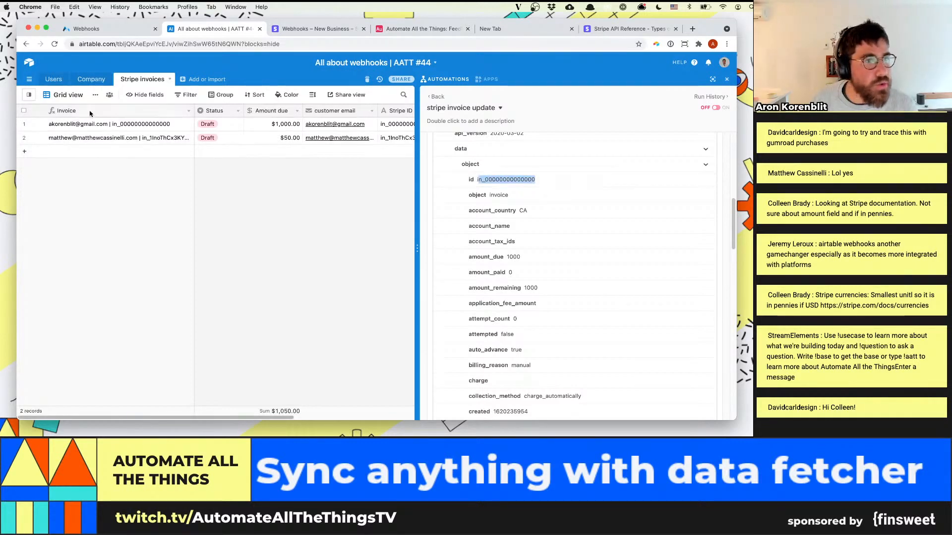
pyautogui.moveTo(278, 416); pyautogui.dragTo(344, 416)
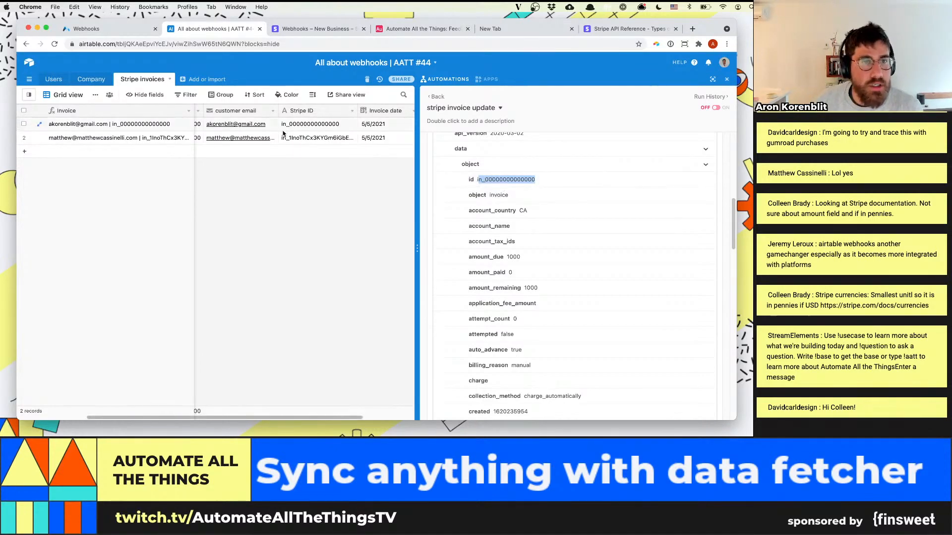
pyautogui.scroll(-3, 727, 292)
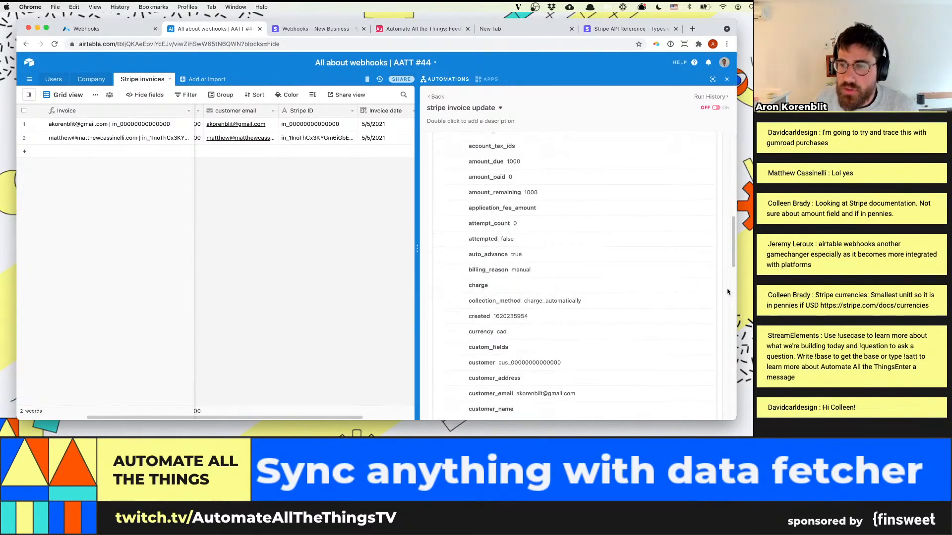
# Finish the webhook trigger's setup and select the first invoice's cells from Invoice date back to the Invoice field
pyautogui.scroll(-15, 727, 292)
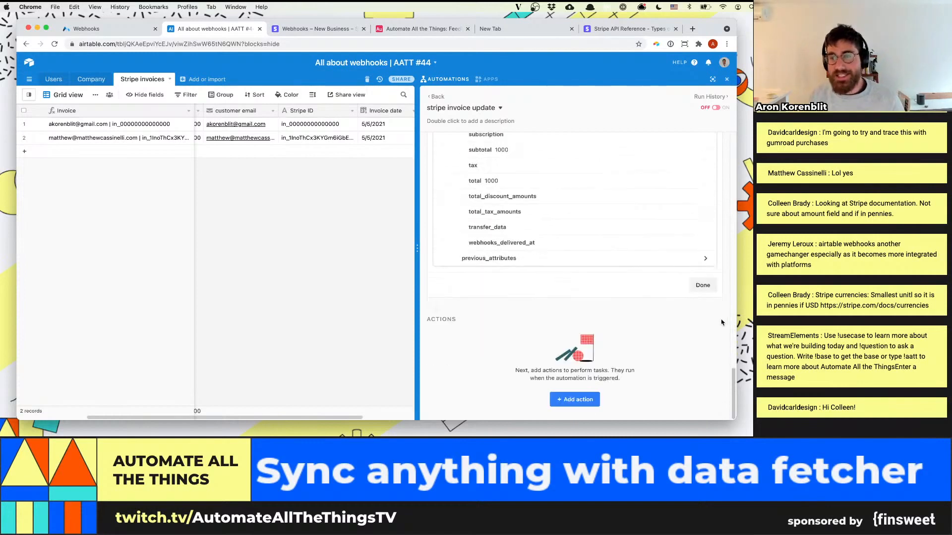
pyautogui.click(703, 285)
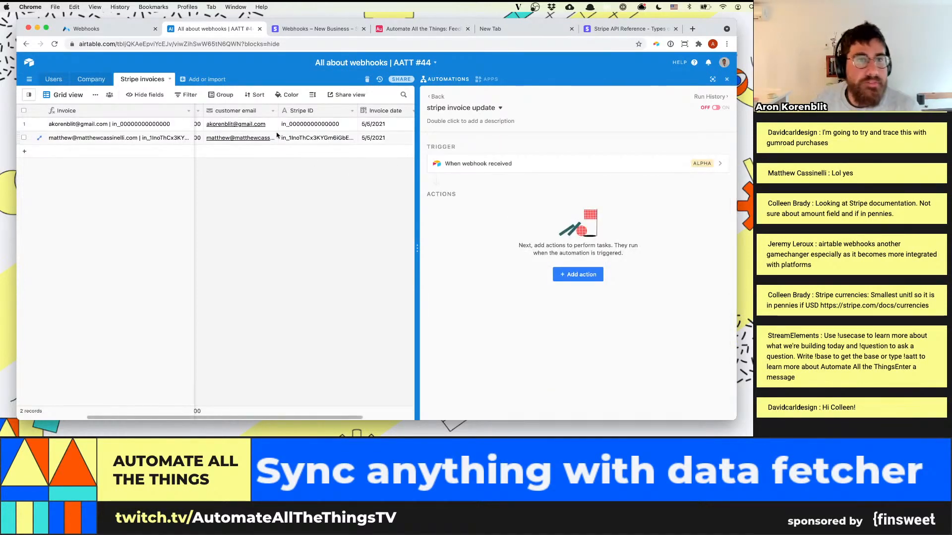
pyautogui.click(374, 125)
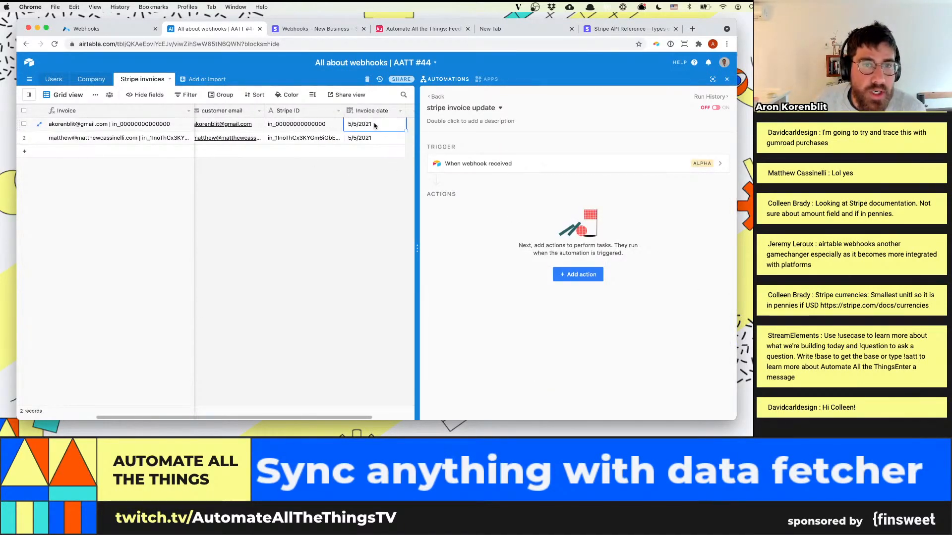
pyautogui.moveTo(374, 124); pyautogui.dragTo(159, 130)
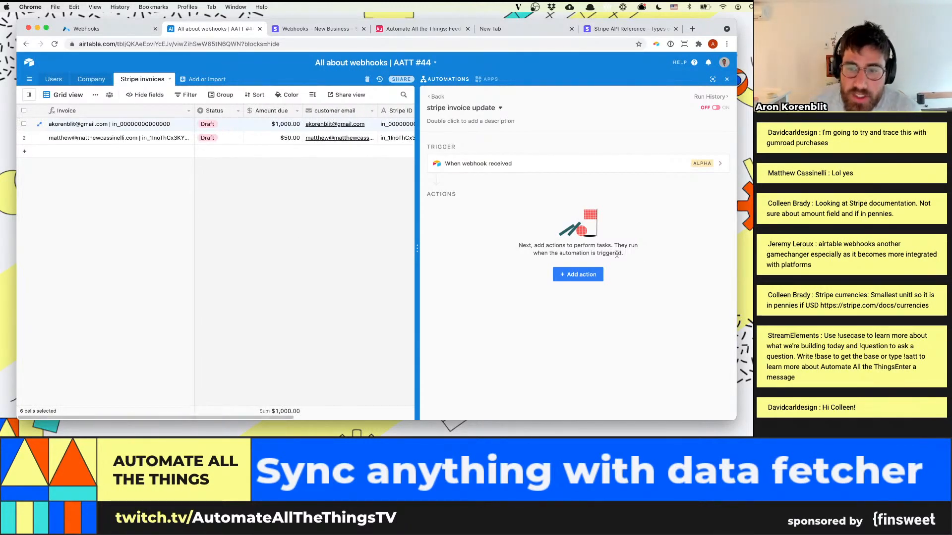
# Add a Find records action to the "stripe invoice update" automation
pyautogui.click(589, 279)
pyautogui.click(589, 279)
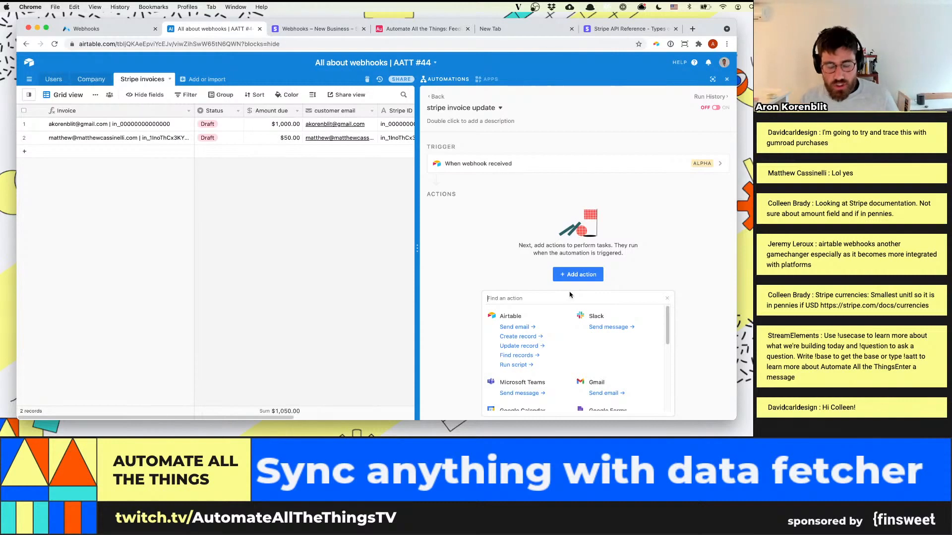
pyautogui.click(570, 297)
pyautogui.write('find')
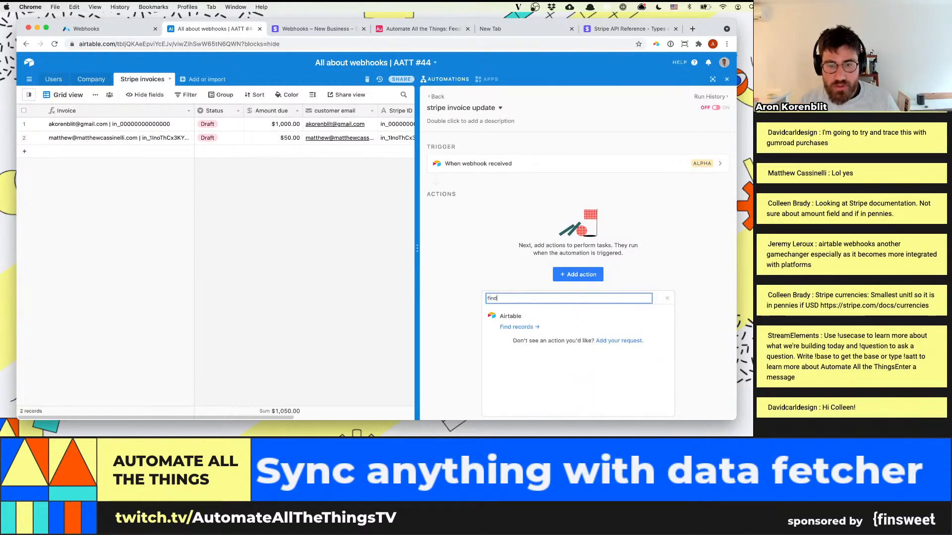
pyautogui.click(521, 327)
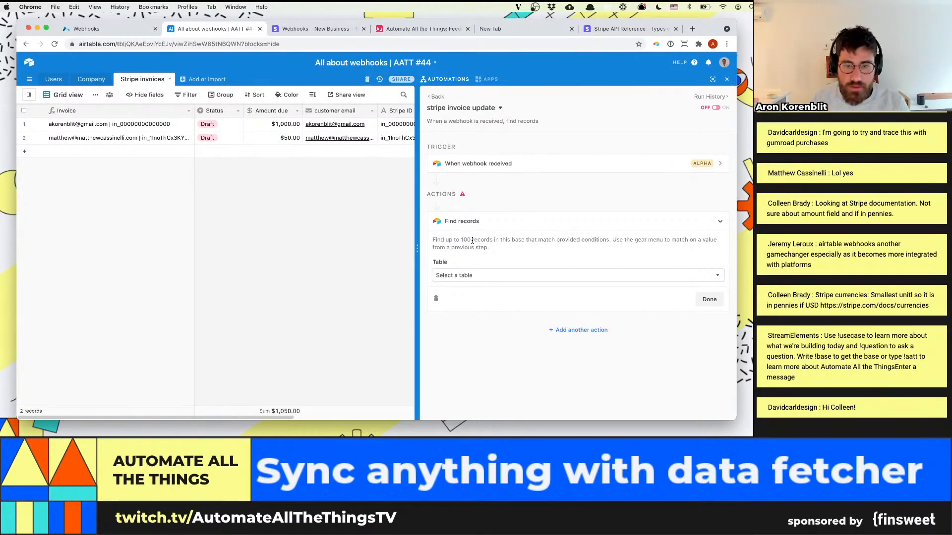
# Make the Find records action search the Stripe invoices table and add a condition to it
pyautogui.click(474, 275)
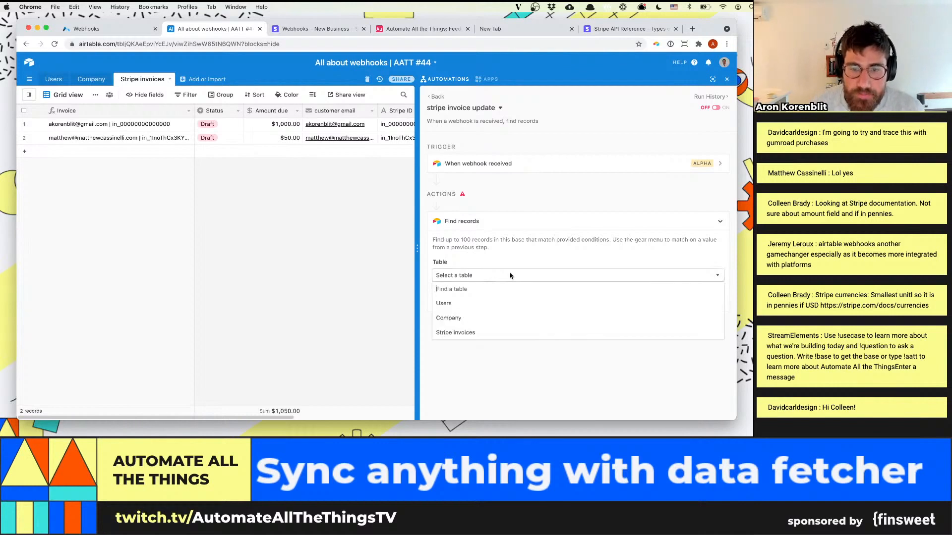
pyautogui.click(484, 334)
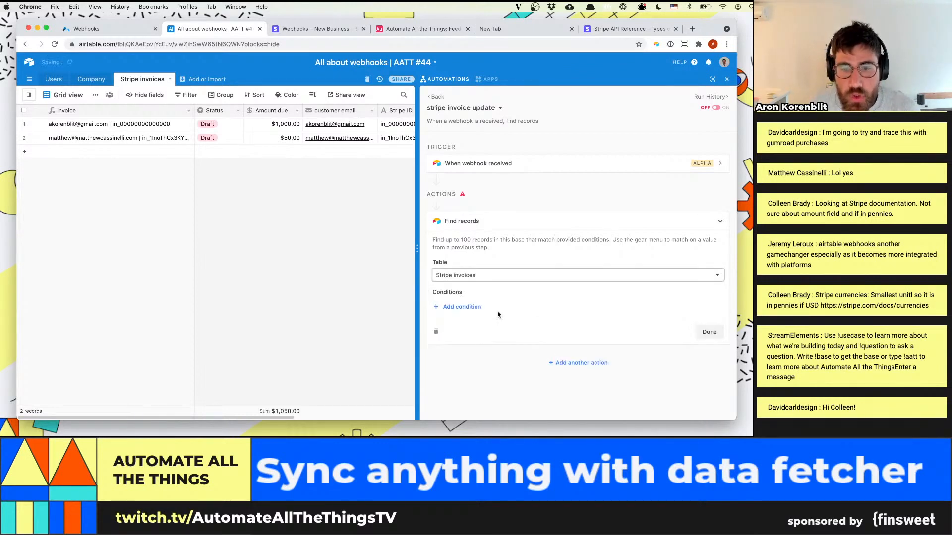
pyautogui.click(466, 308)
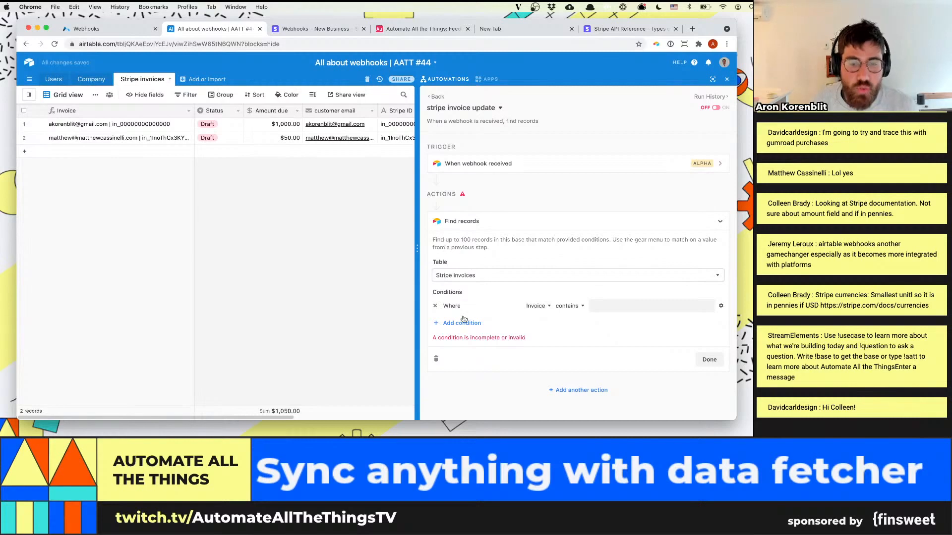
pyautogui.click(506, 308)
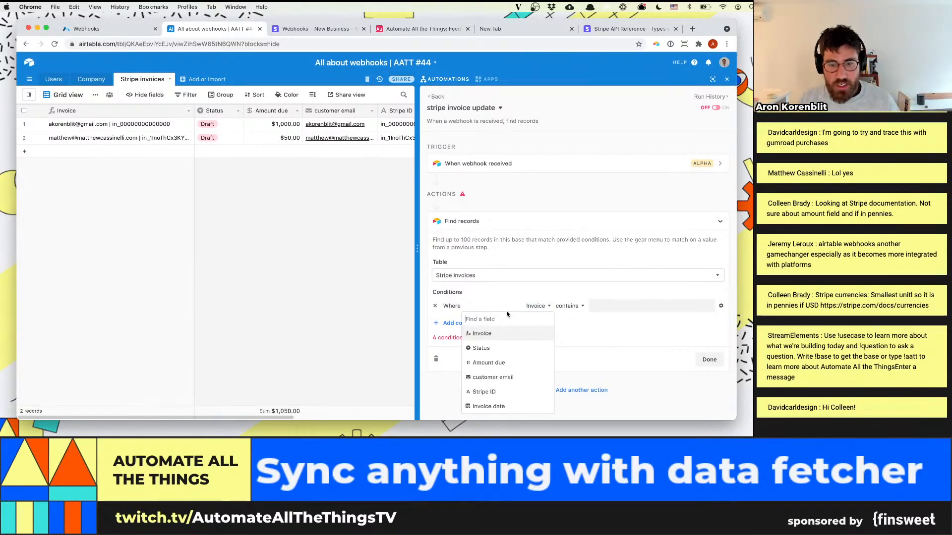
pyautogui.click(488, 392)
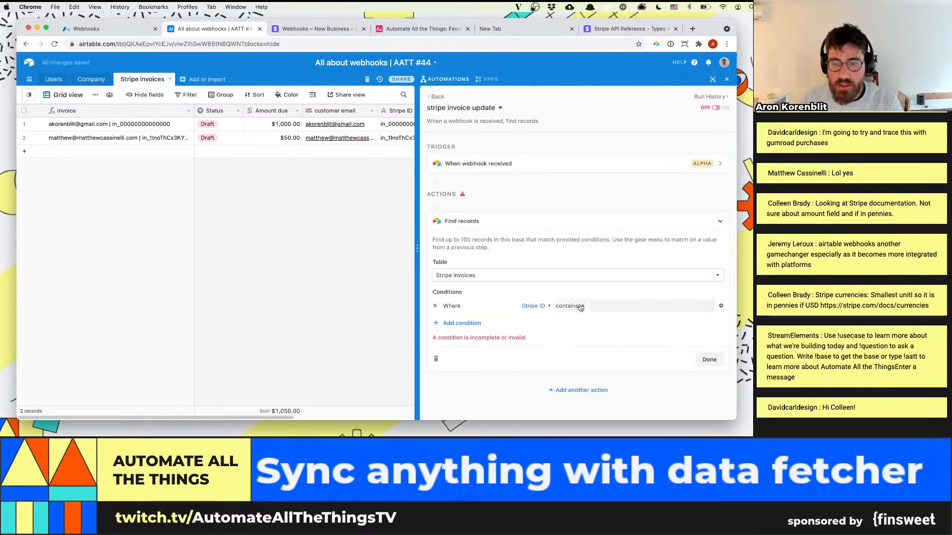
pyautogui.click(721, 307)
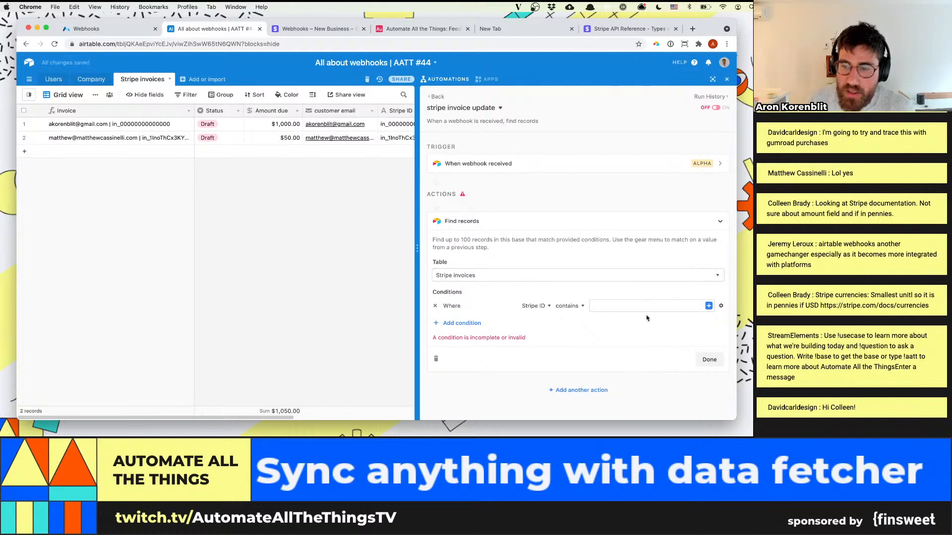
pyautogui.click(709, 306)
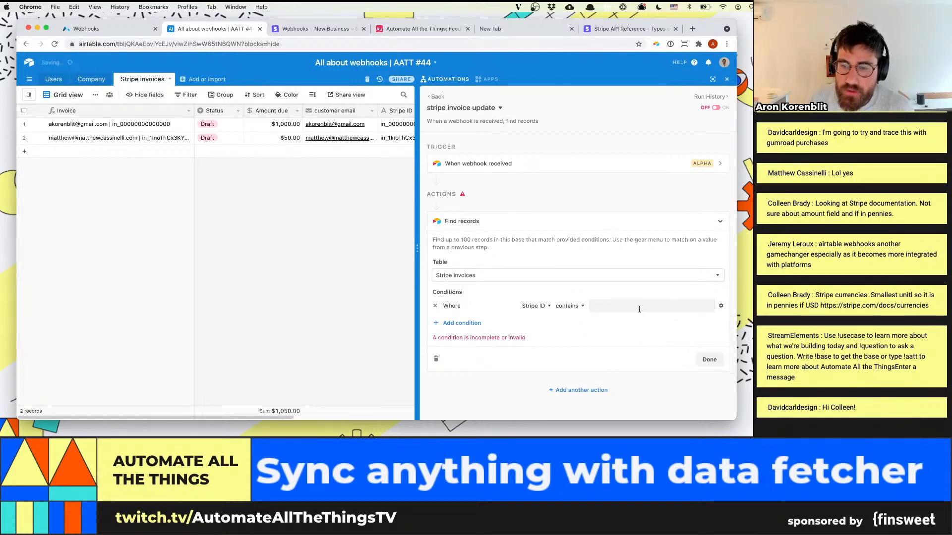
pyautogui.click(535, 306)
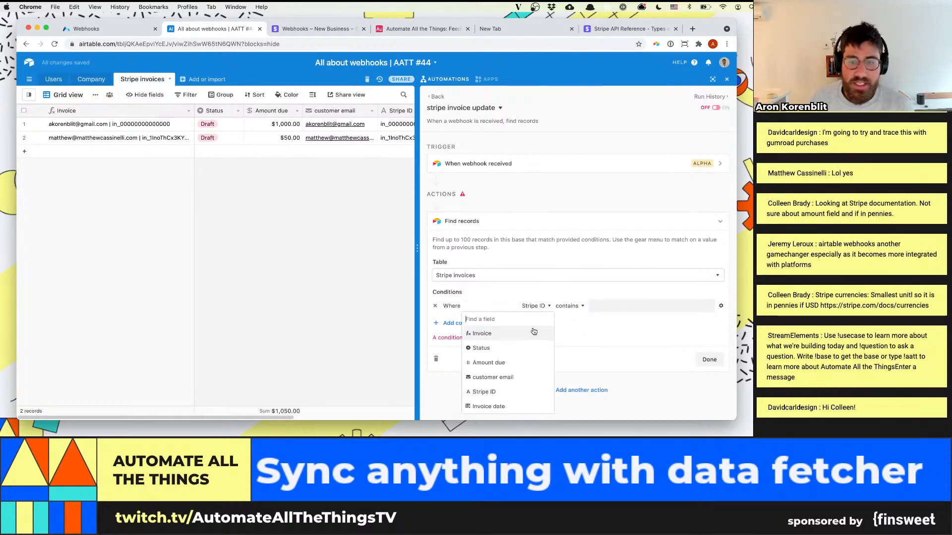
pyautogui.click(504, 349)
pyautogui.click(610, 321)
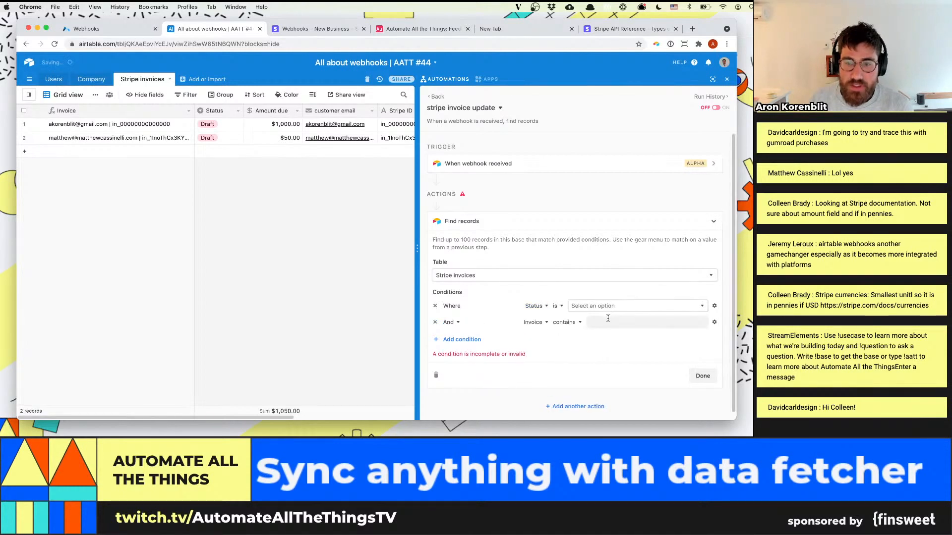
pyautogui.click(607, 307)
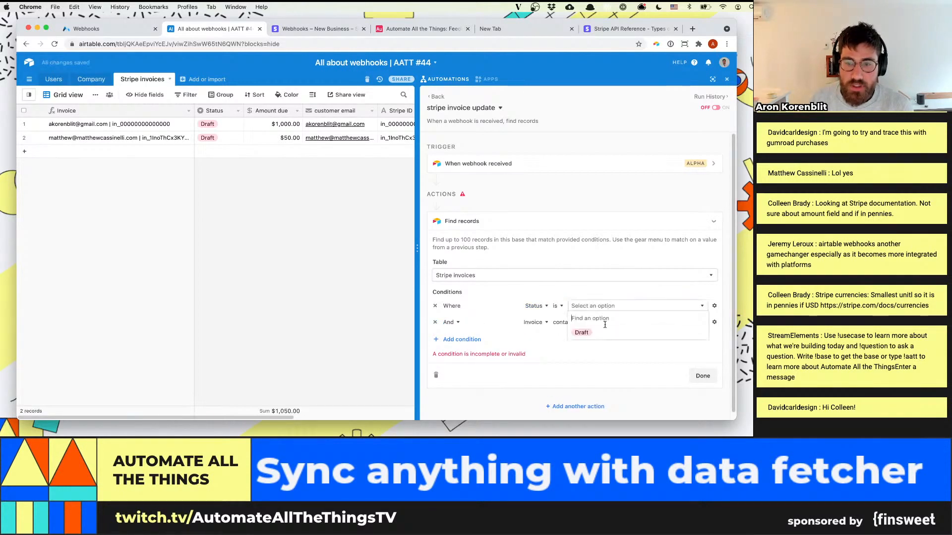
pyautogui.click(434, 322)
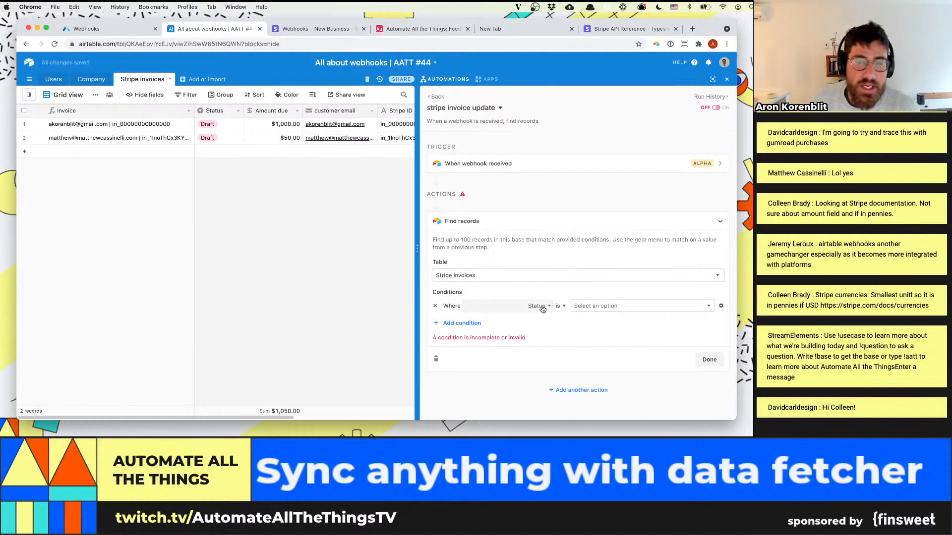
# Set the Find records condition's field to Stripe ID and its operator to "is"
pyautogui.click(540, 307)
pyautogui.click(549, 307)
pyautogui.click(537, 307)
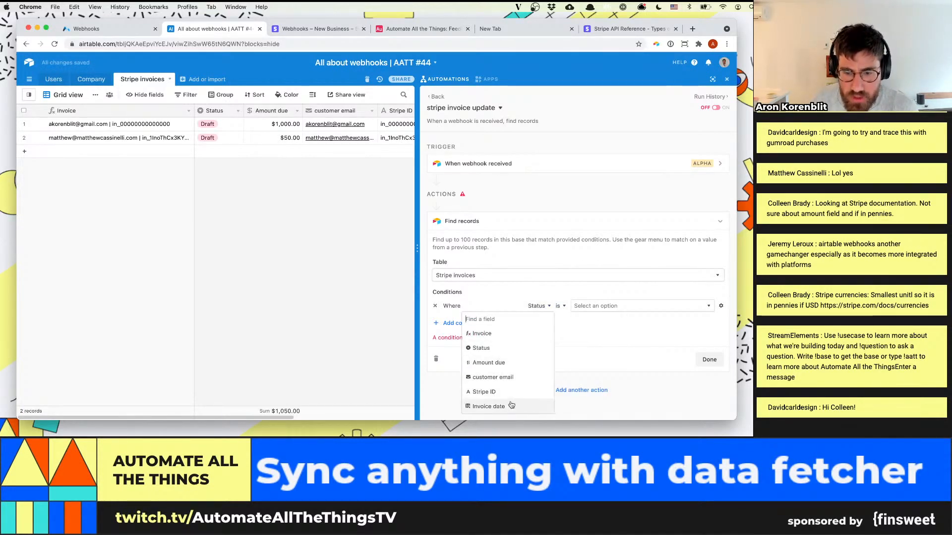
pyautogui.click(516, 392)
pyautogui.click(560, 306)
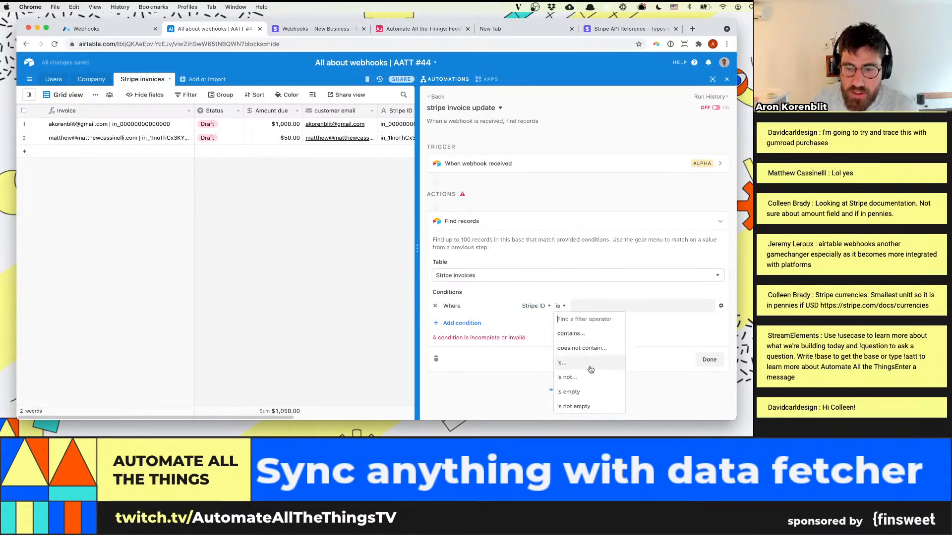
pyautogui.click(562, 370)
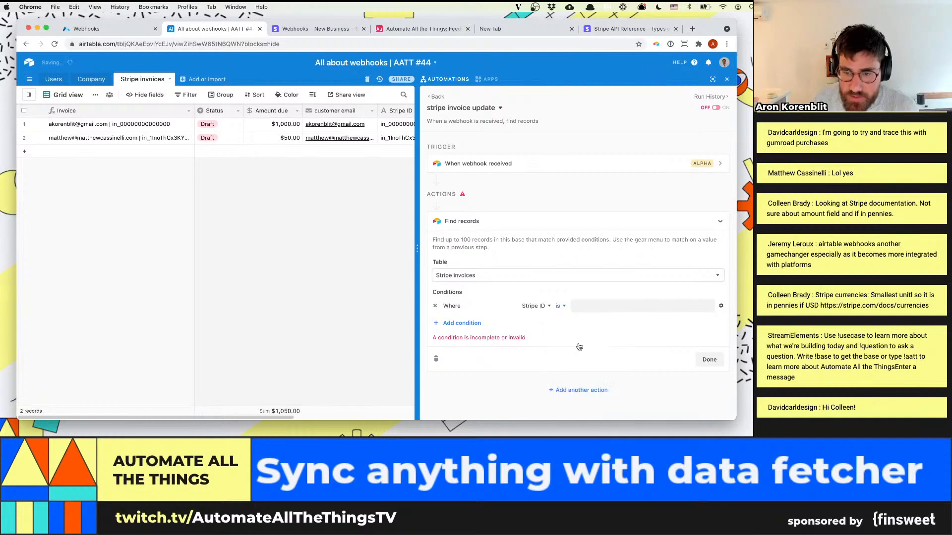
# Make the Stripe ID condition's value dynamic and insert the invoice object's id from the webhook trigger's body data
pyautogui.click(604, 308)
pyautogui.click(721, 305)
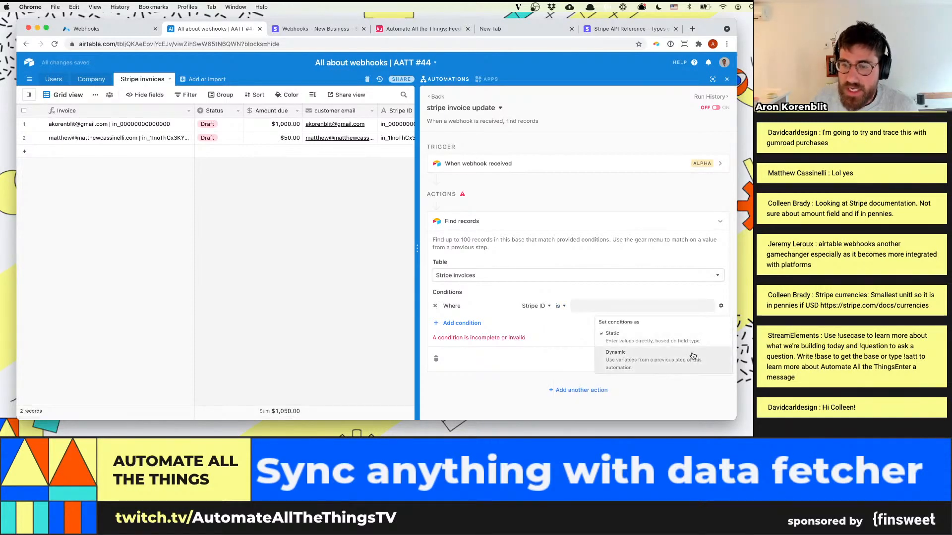
pyautogui.click(693, 357)
pyautogui.click(708, 306)
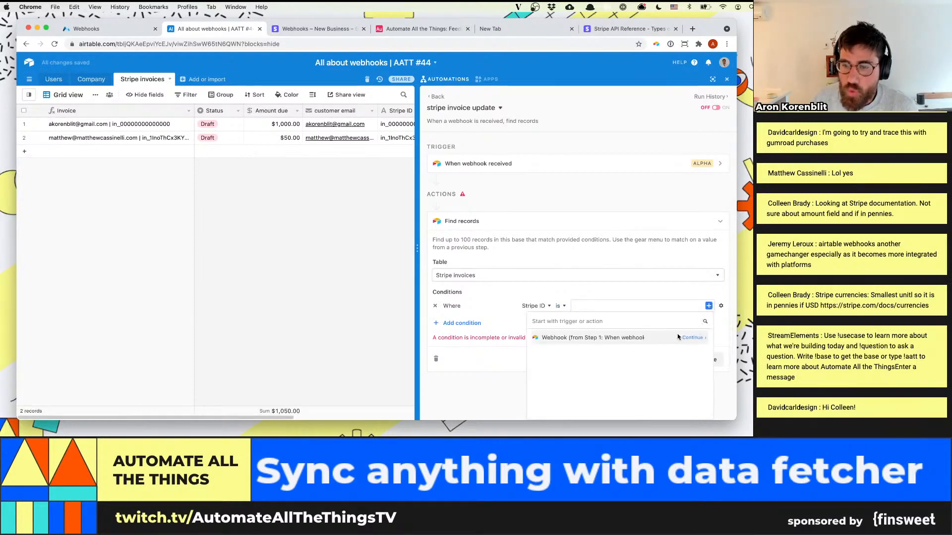
pyautogui.click(697, 337)
pyautogui.click(694, 346)
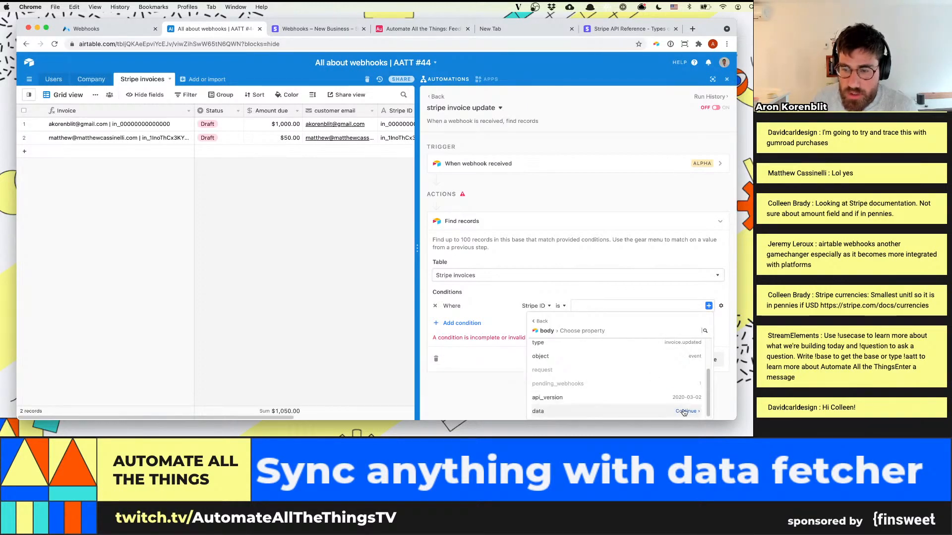
pyautogui.click(692, 412)
pyautogui.click(694, 346)
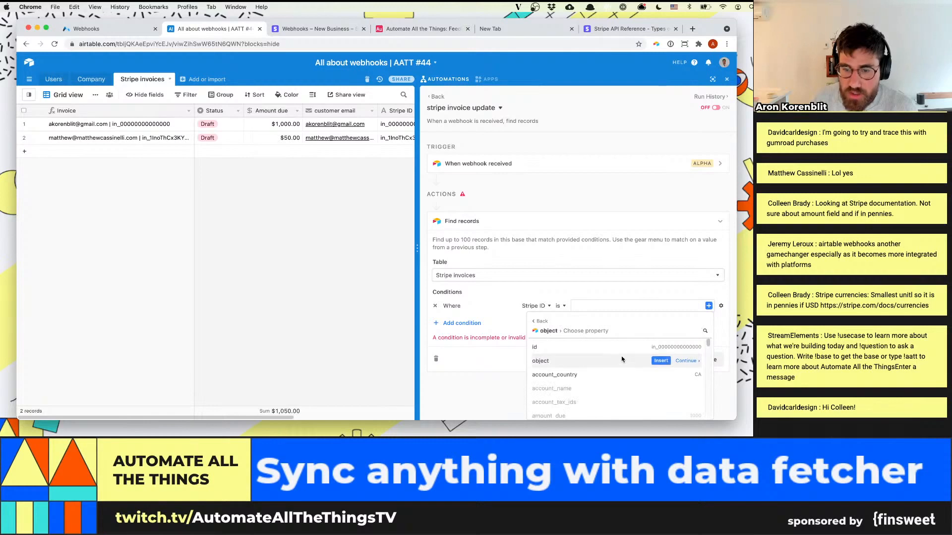
pyautogui.click(661, 347)
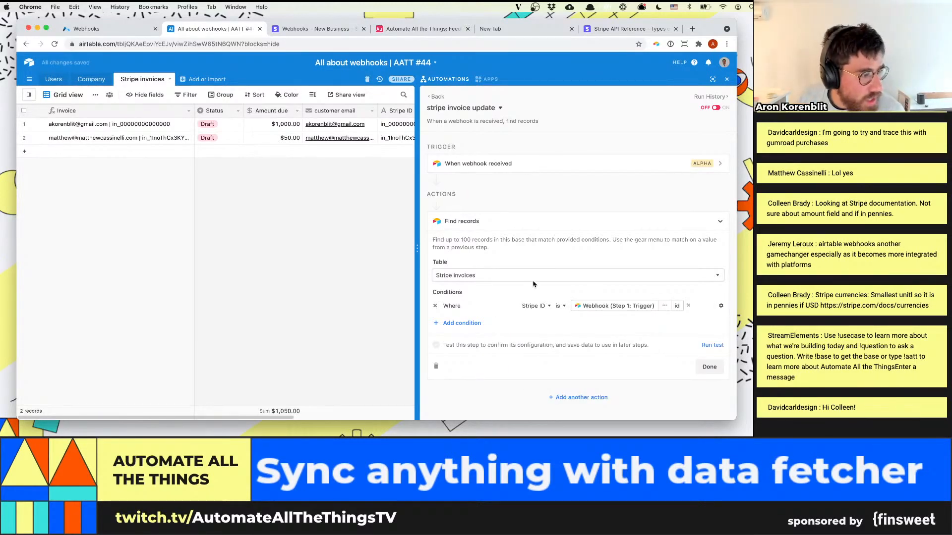
# Run the Find records test and expand its results to inspect the input and found records
pyautogui.click(712, 345)
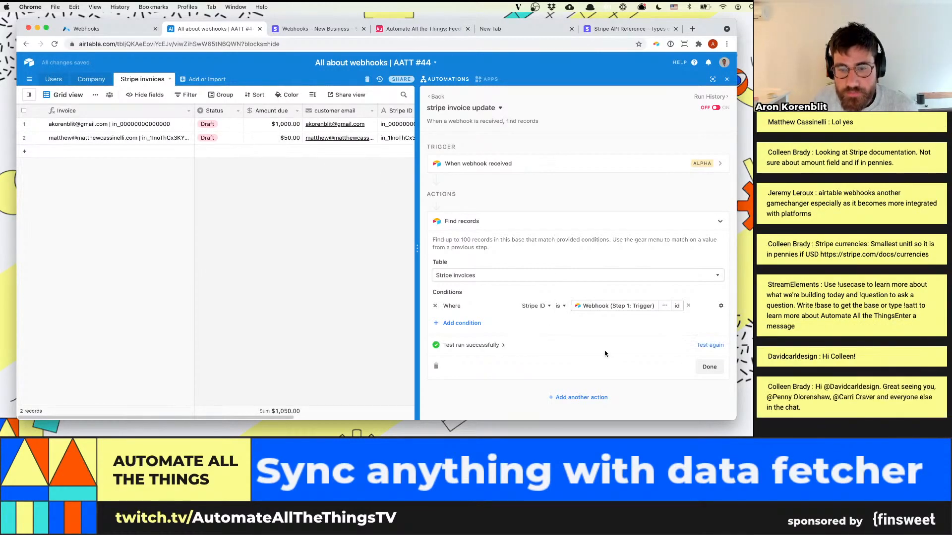
pyautogui.click(498, 345)
pyautogui.scroll(-3, 527, 307)
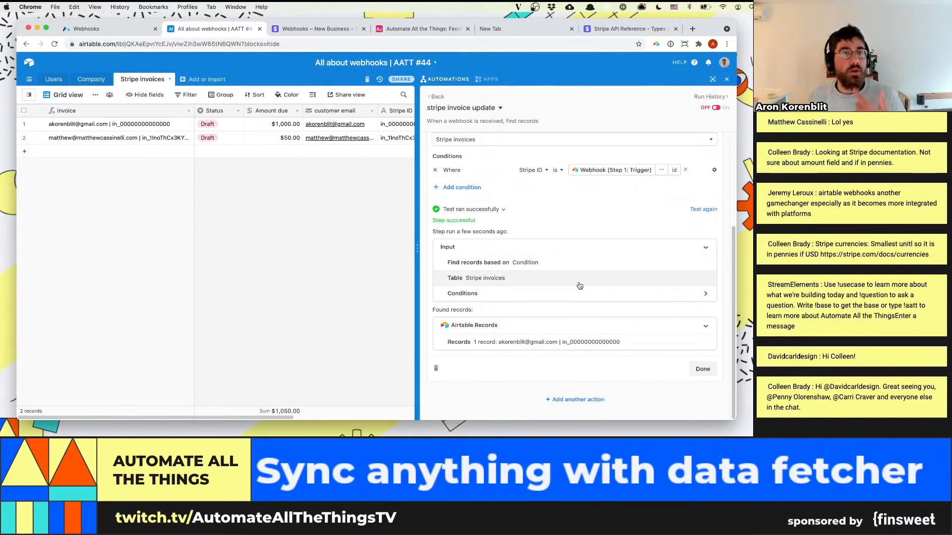
pyautogui.scroll(3, 577, 278)
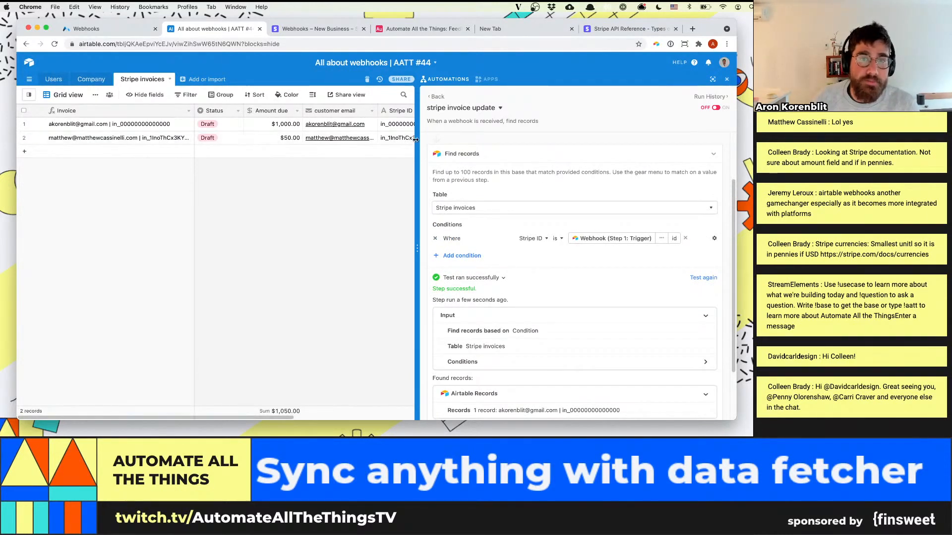
# Widen the grid to review the Stripe invoices columns, and finish the Find records action's setup
pyautogui.moveTo(430, 142); pyautogui.dragTo(444, 142)
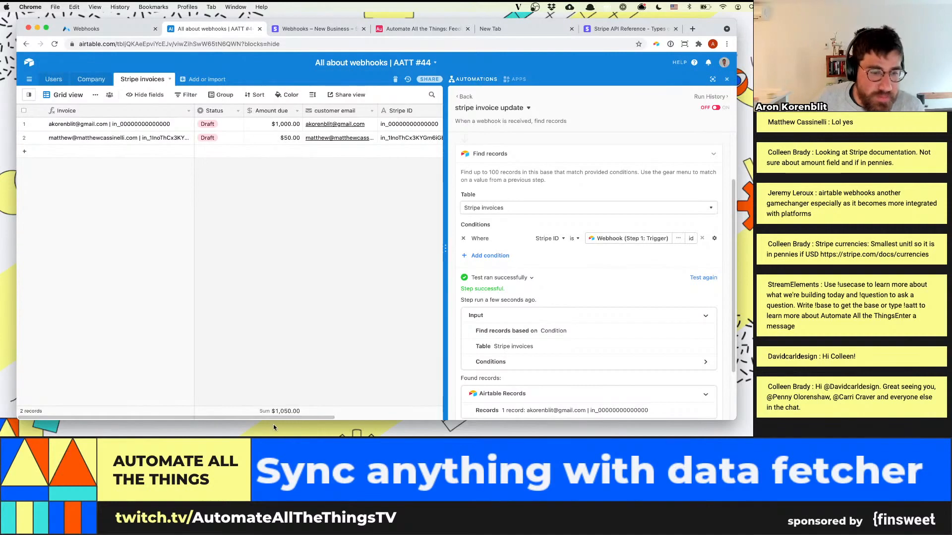
pyautogui.hscroll(2, 282, 418)
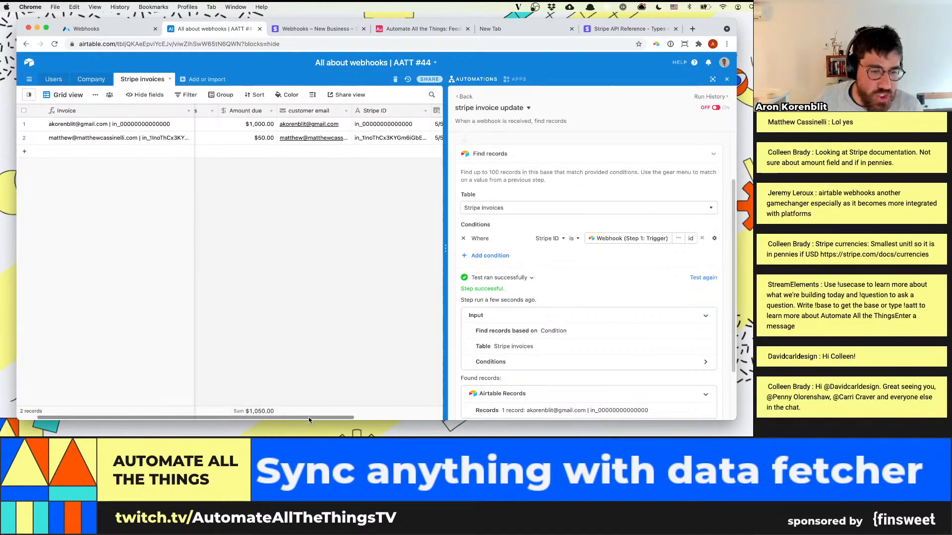
pyautogui.moveTo(309, 418); pyautogui.dragTo(358, 372)
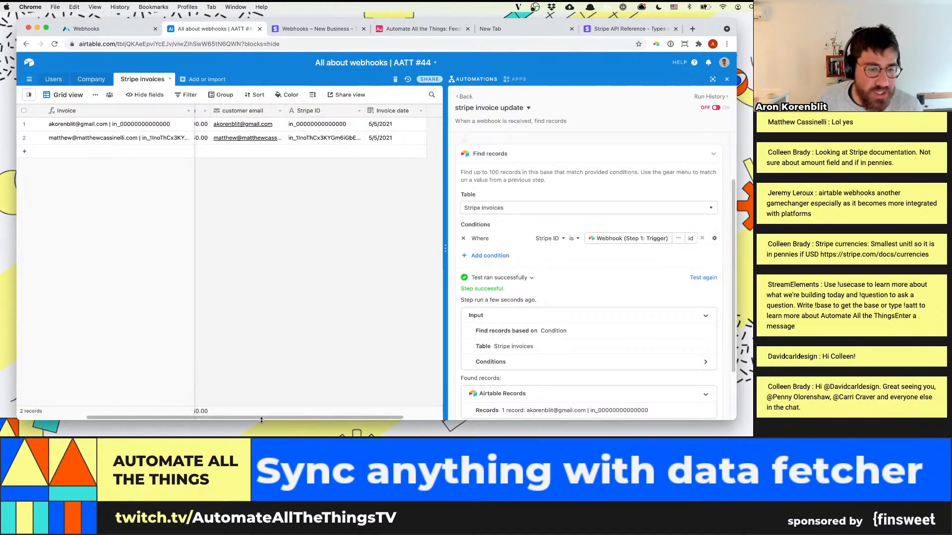
pyautogui.moveTo(261, 417); pyautogui.dragTo(191, 417)
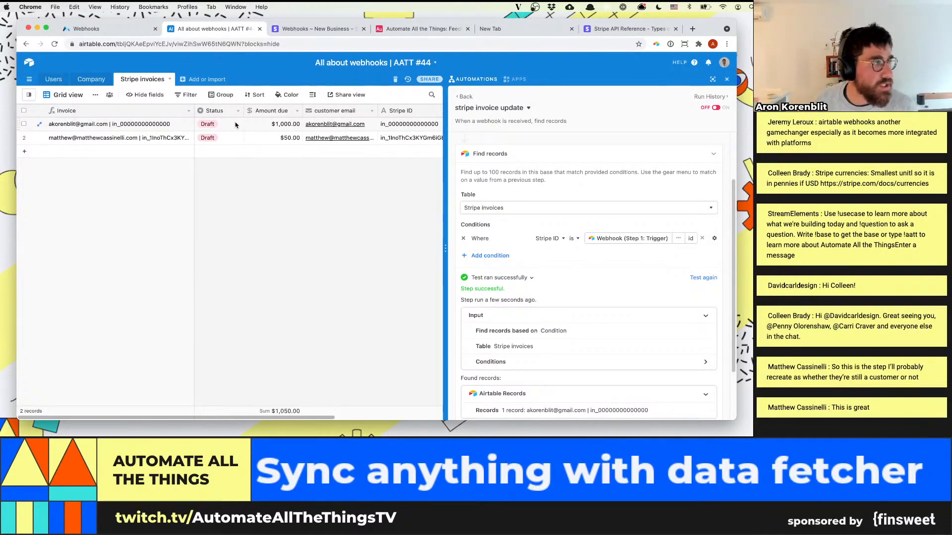
pyautogui.scroll(-3, 521, 270)
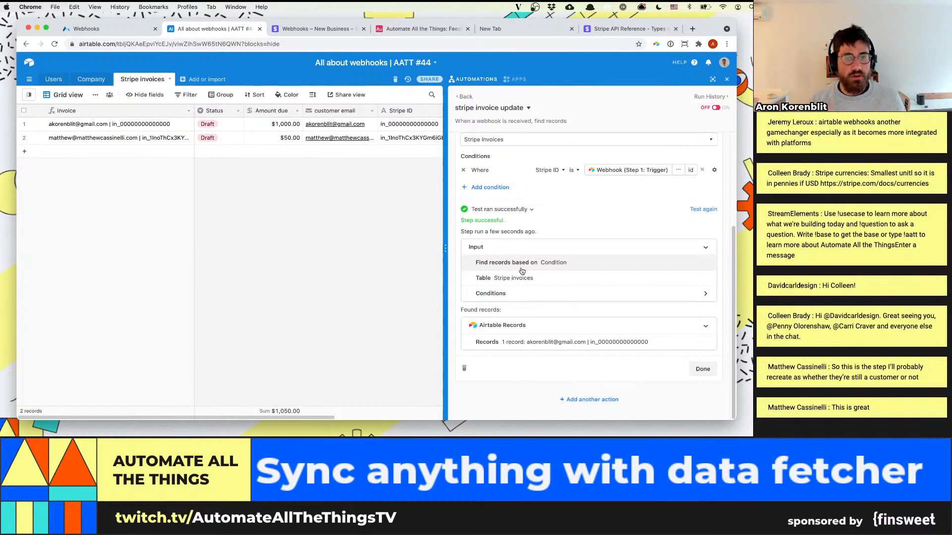
pyautogui.click(708, 372)
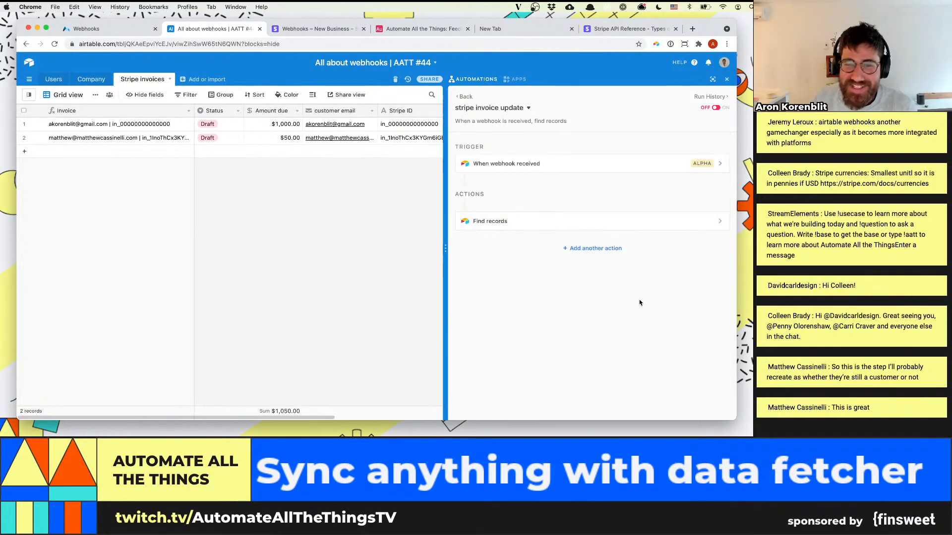
# Add an Airtable Update record action to the automation and set its table to Stripe invoices
pyautogui.click(605, 248)
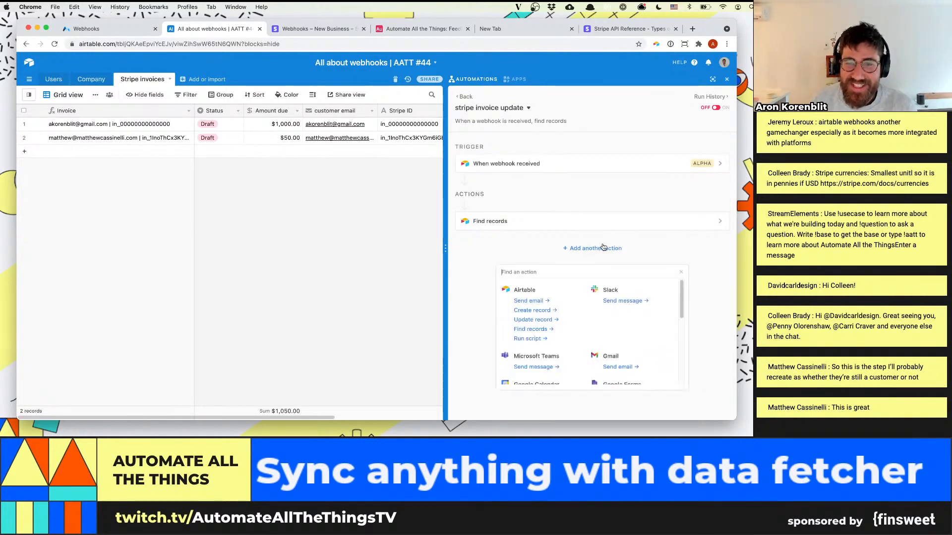
pyautogui.click(571, 273)
pyautogui.write('update')
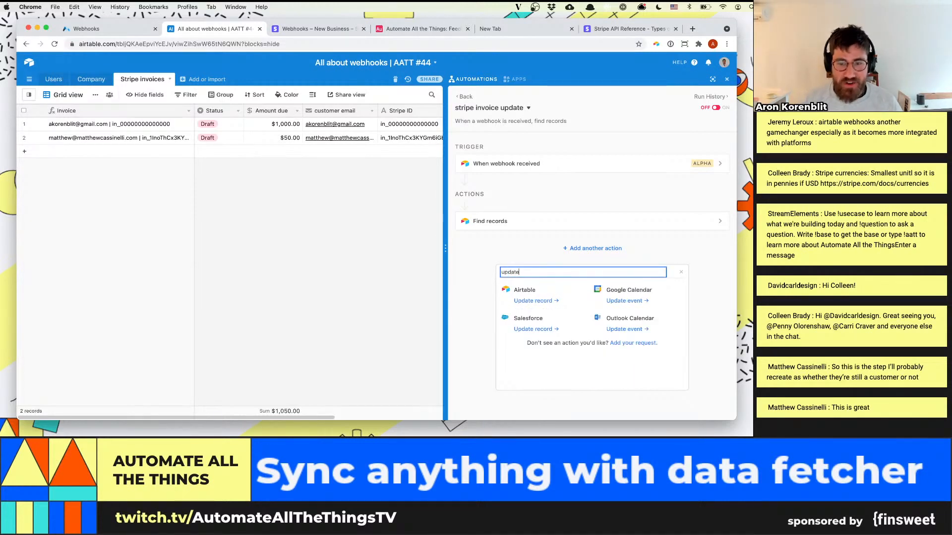
pyautogui.click(547, 301)
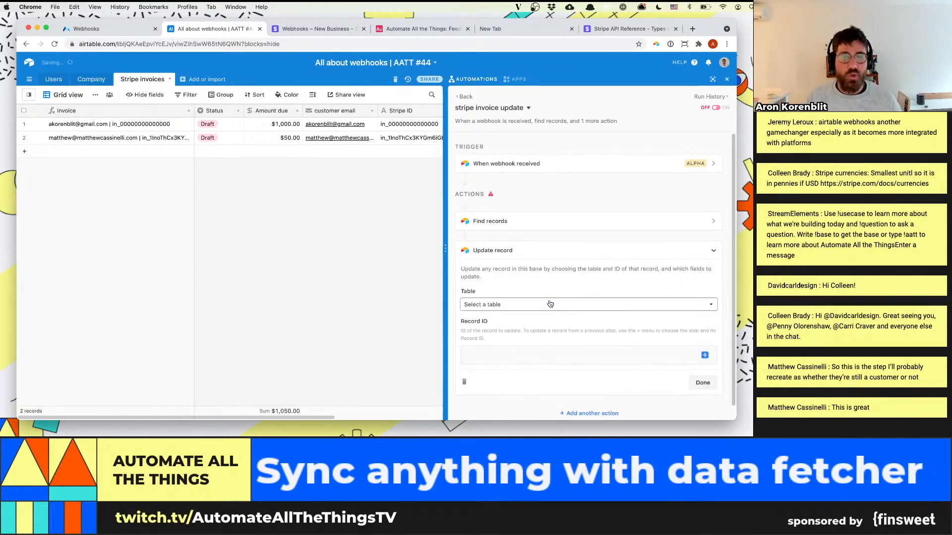
pyautogui.click(550, 304)
pyautogui.click(545, 361)
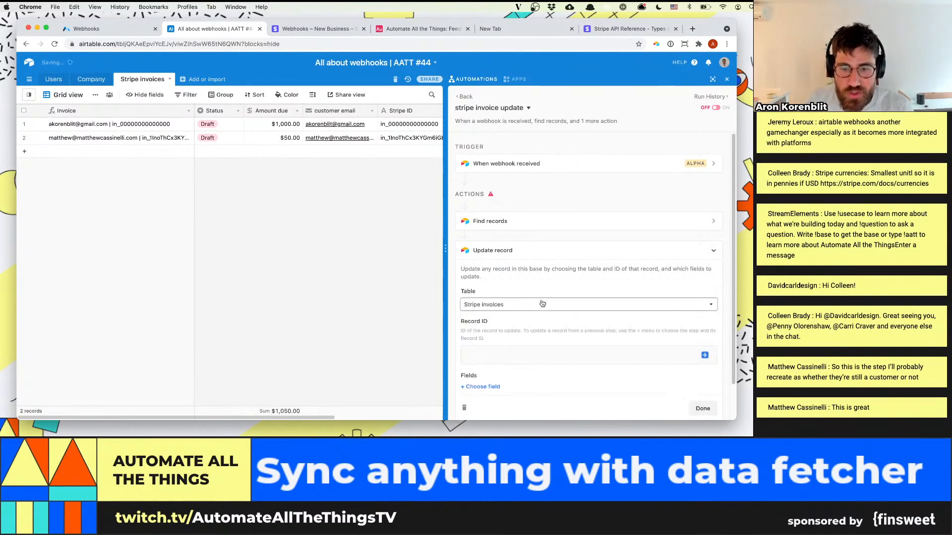
pyautogui.scroll(-2, 527, 350)
pyautogui.click(556, 314)
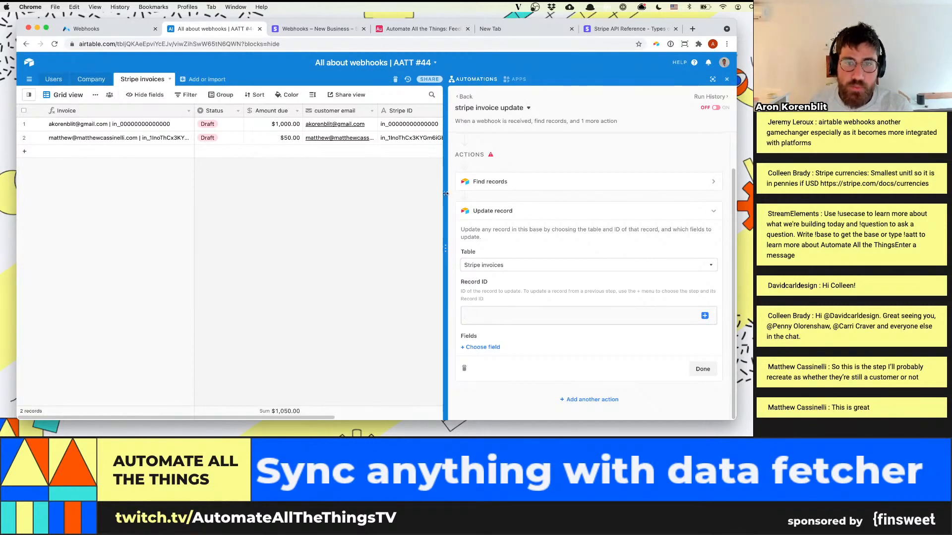
# Reopen the Find records action, rerun its test, and close the action again
pyautogui.moveTo(489, 158)
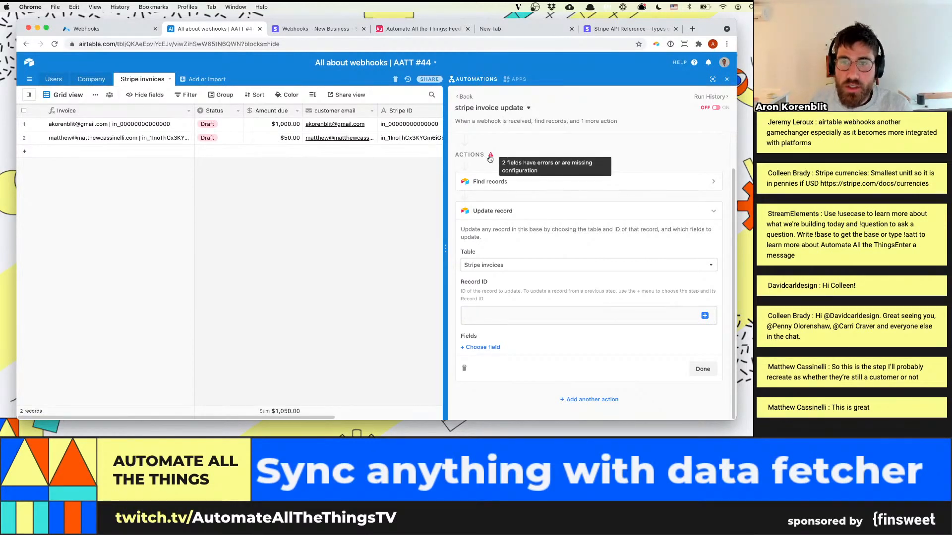
pyautogui.click(496, 183)
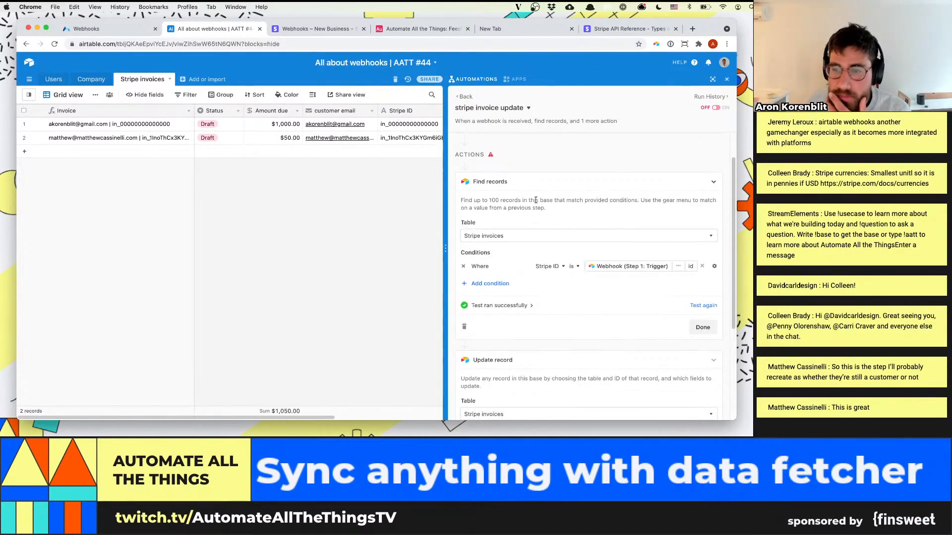
pyautogui.click(697, 306)
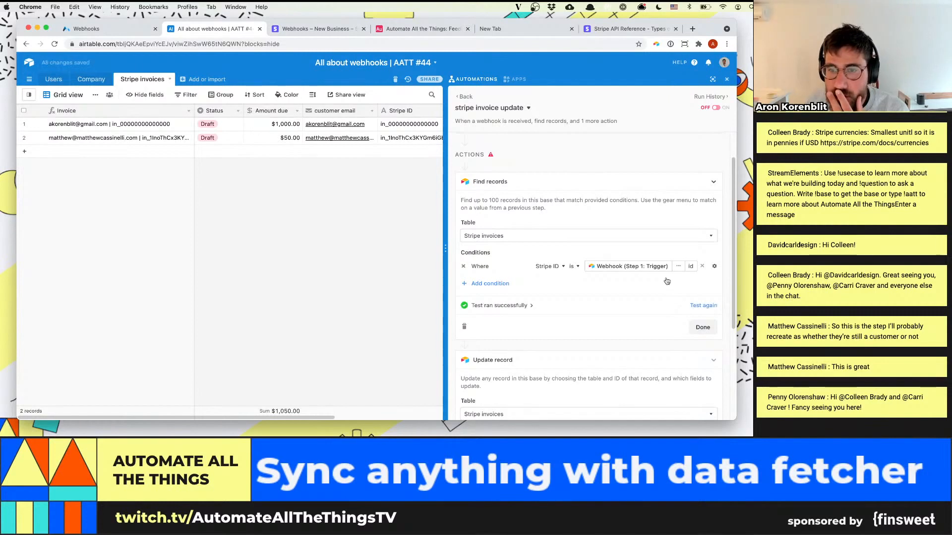
pyautogui.click(709, 328)
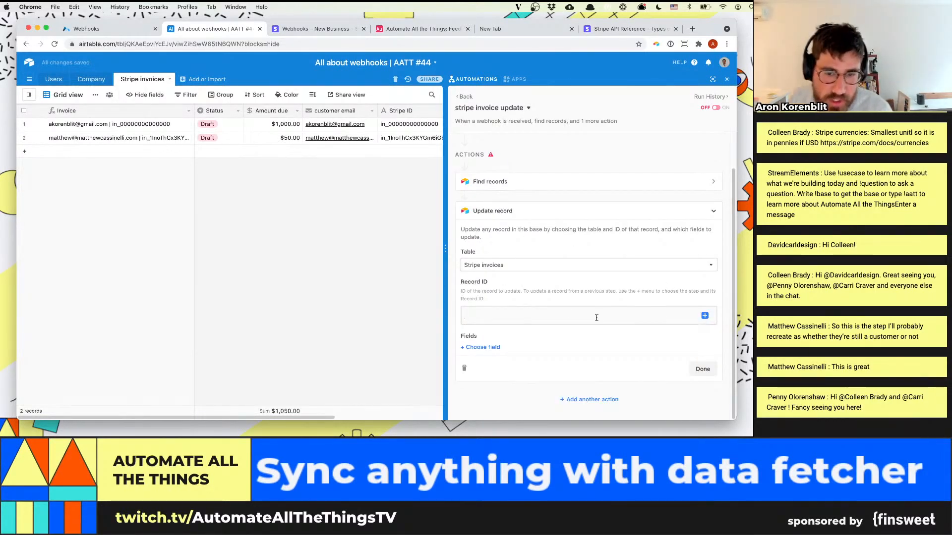
# Insert the Airtable record ID list from the Find records step's records as the Update record action's Record ID
pyautogui.click(705, 315)
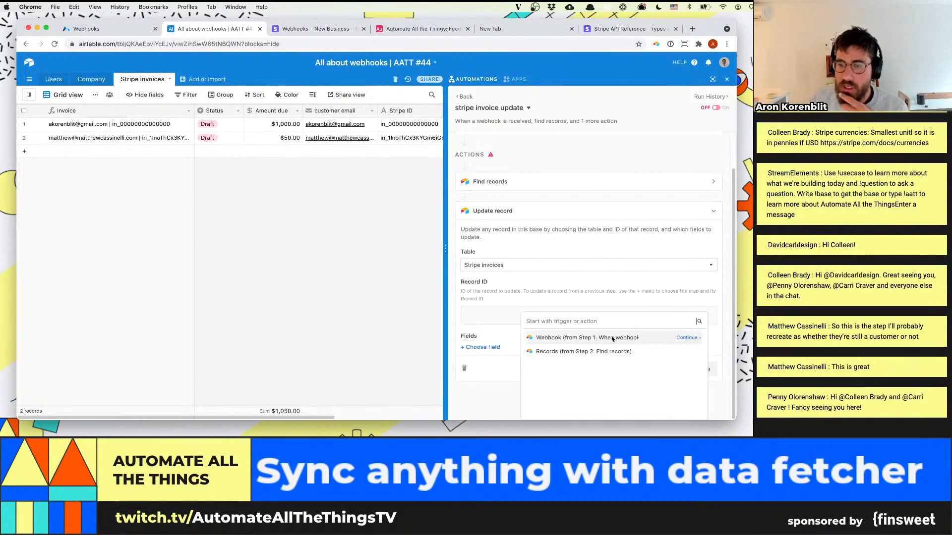
pyautogui.click(686, 352)
pyautogui.click(658, 347)
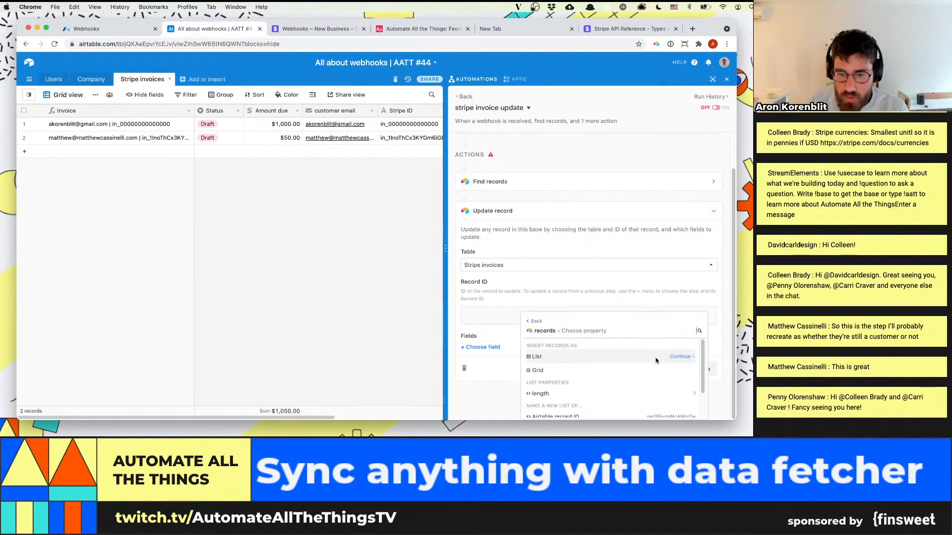
pyautogui.scroll(-5, 649, 362)
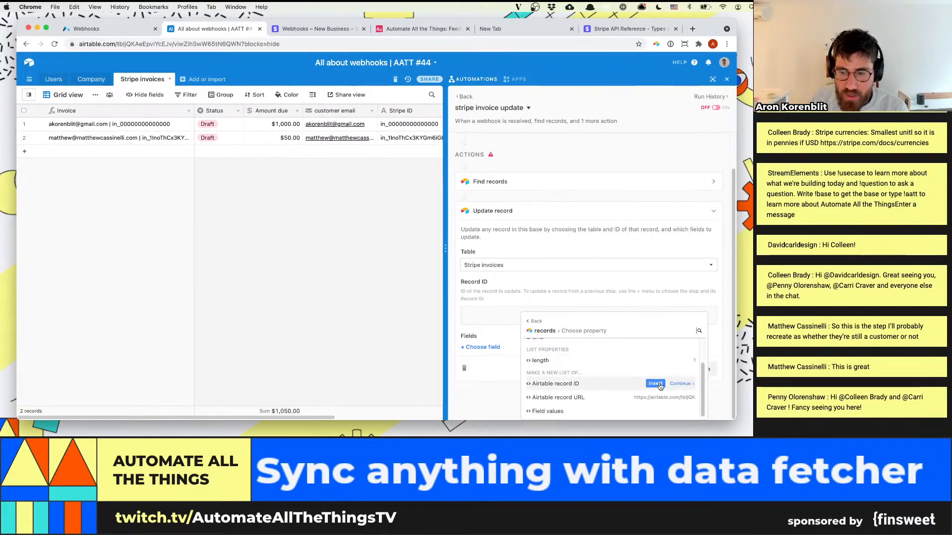
pyautogui.press('super+equal')
pyautogui.press('super+equal')
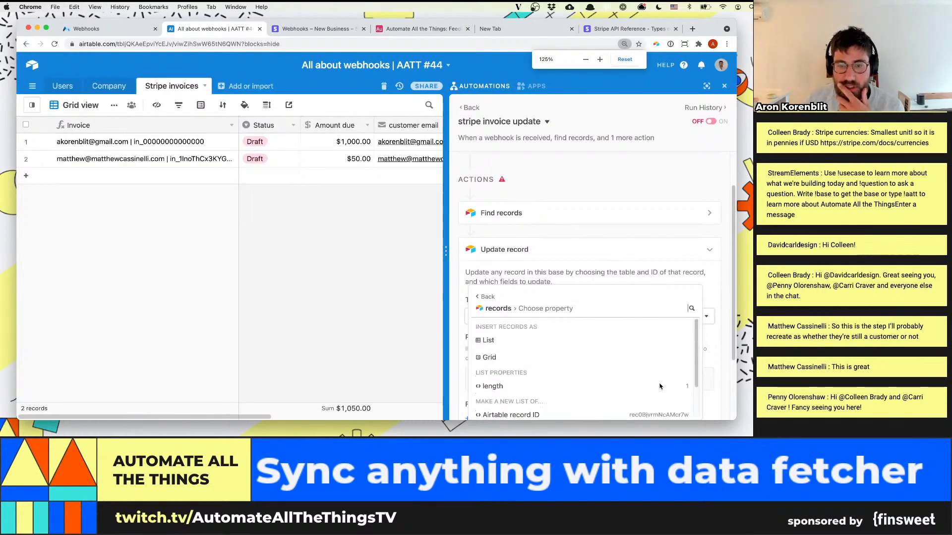
pyautogui.click(487, 297)
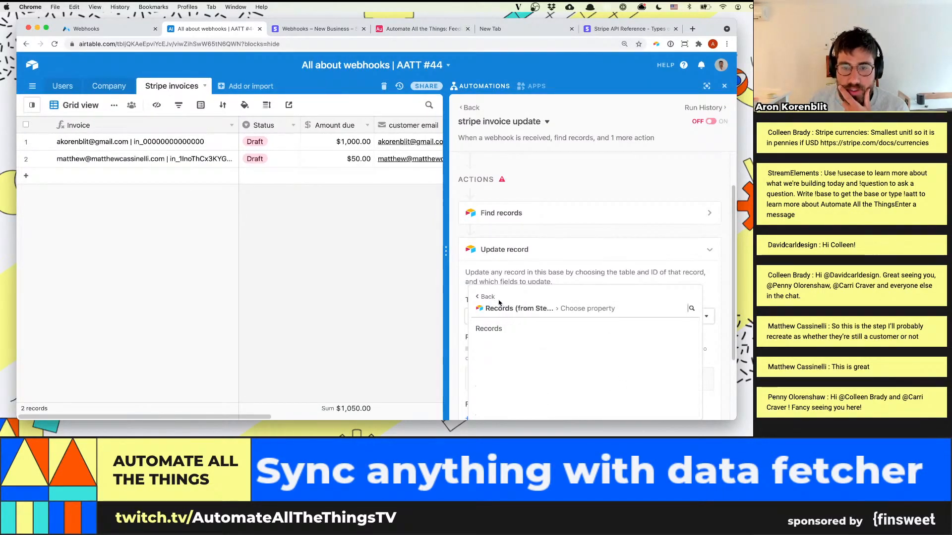
pyautogui.click(488, 297)
pyautogui.click(674, 334)
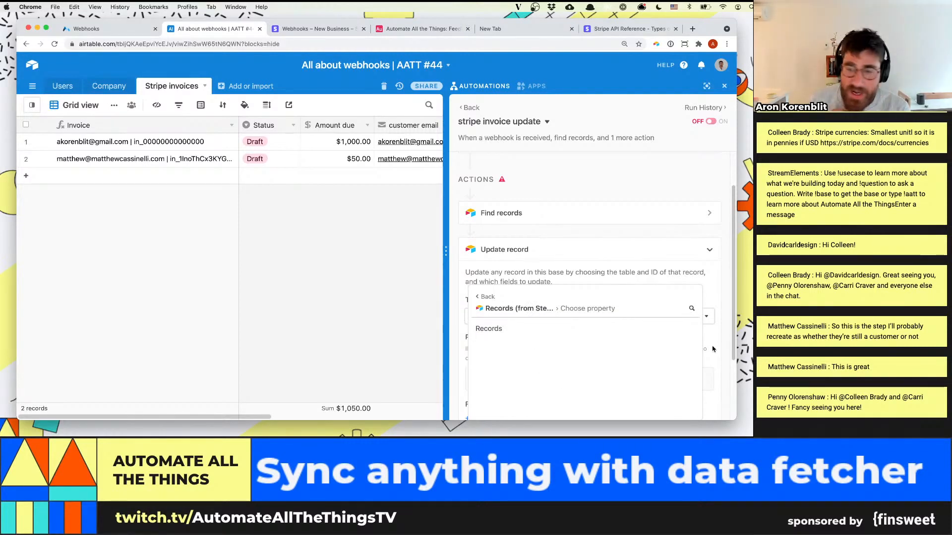
pyautogui.click(675, 329)
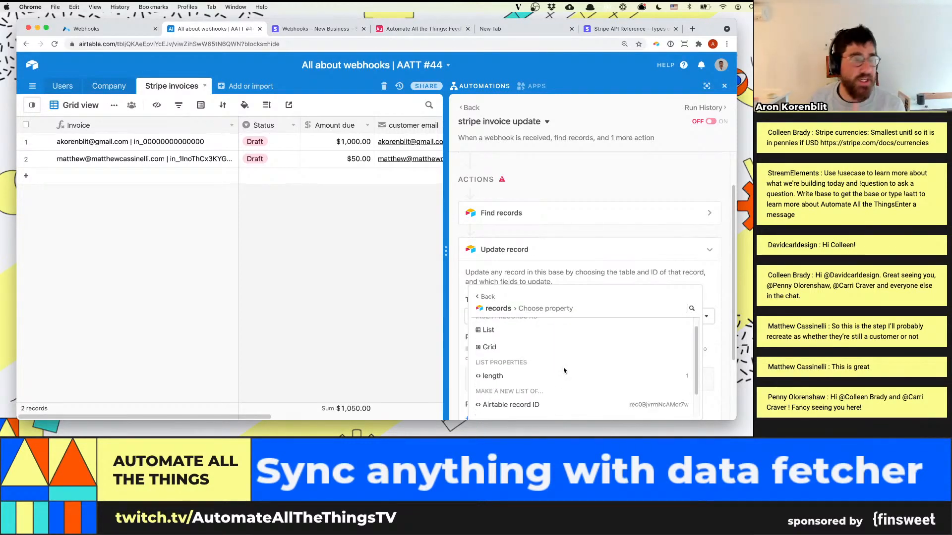
pyautogui.scroll(1, 535, 347)
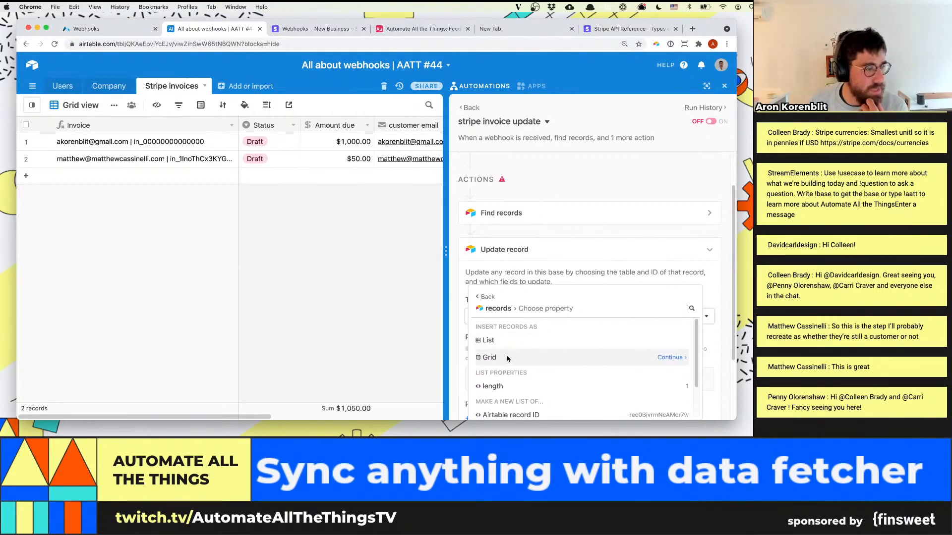
pyautogui.scroll(-2, 508, 355)
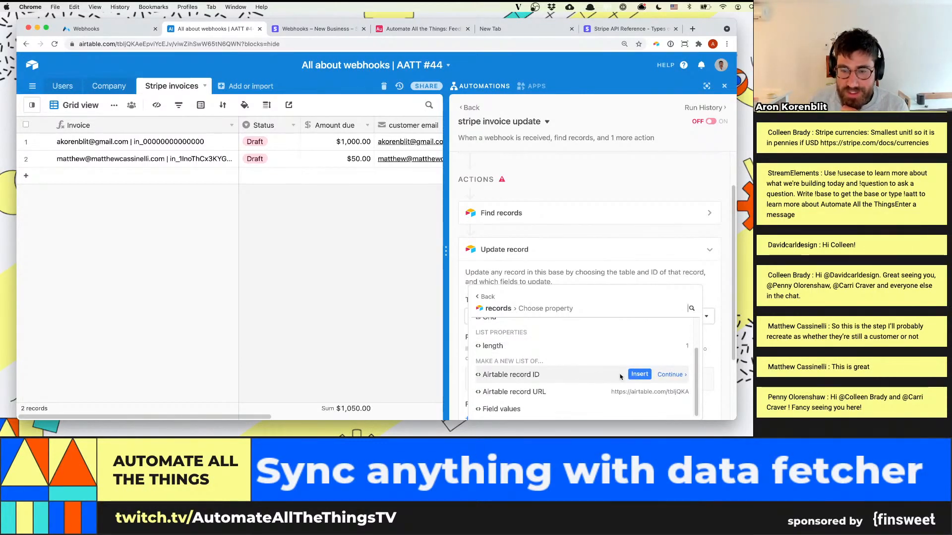
pyautogui.click(640, 374)
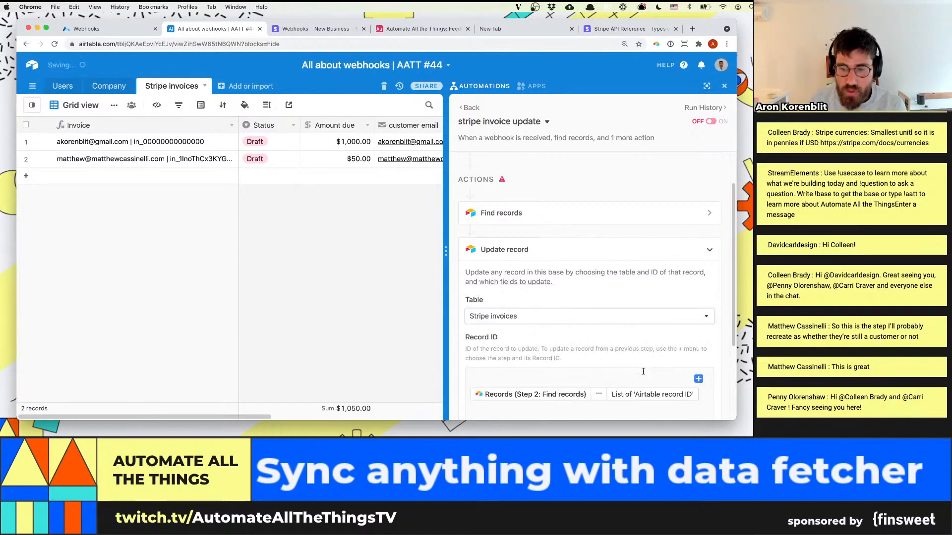
pyautogui.press('super+0')
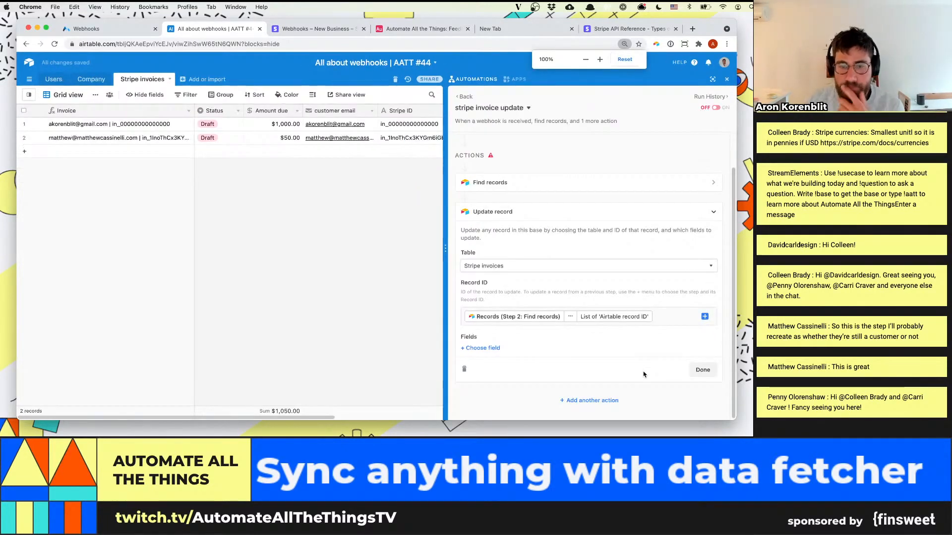
# Add the Status field to the fields that the Update record action changes
pyautogui.click(493, 353)
pyautogui.click(486, 278)
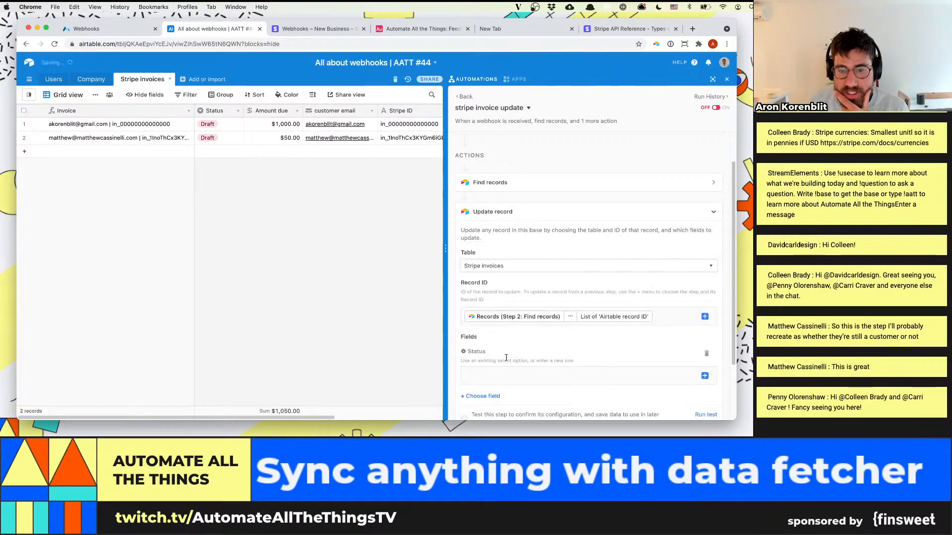
pyautogui.scroll(-3, 703, 293)
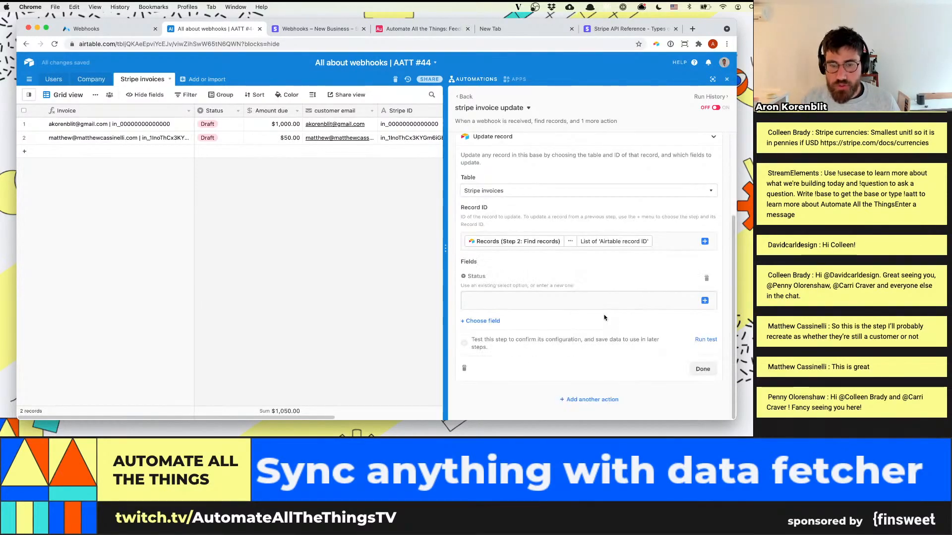
# Fill the Status field with the invoice object's status from the webhook trigger's body data
pyautogui.click(704, 300)
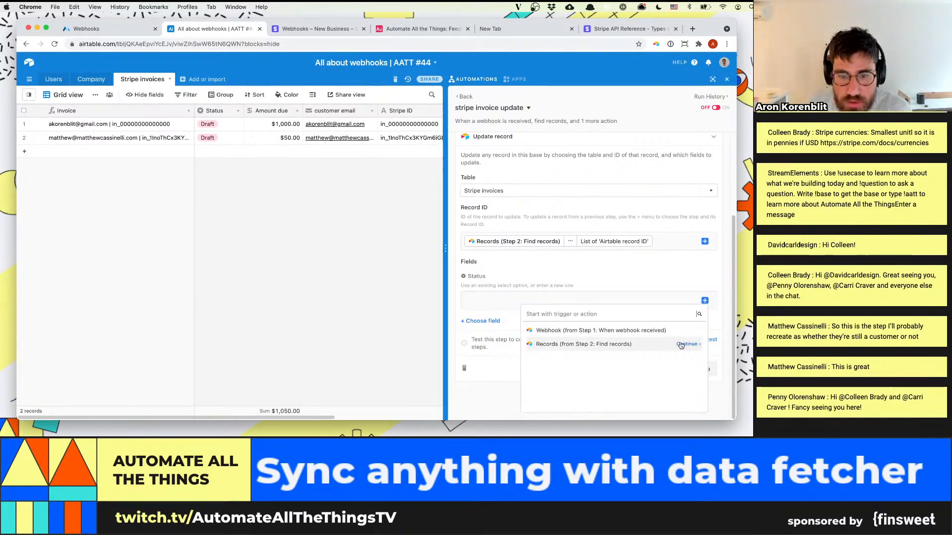
pyautogui.click(658, 299)
pyautogui.click(705, 300)
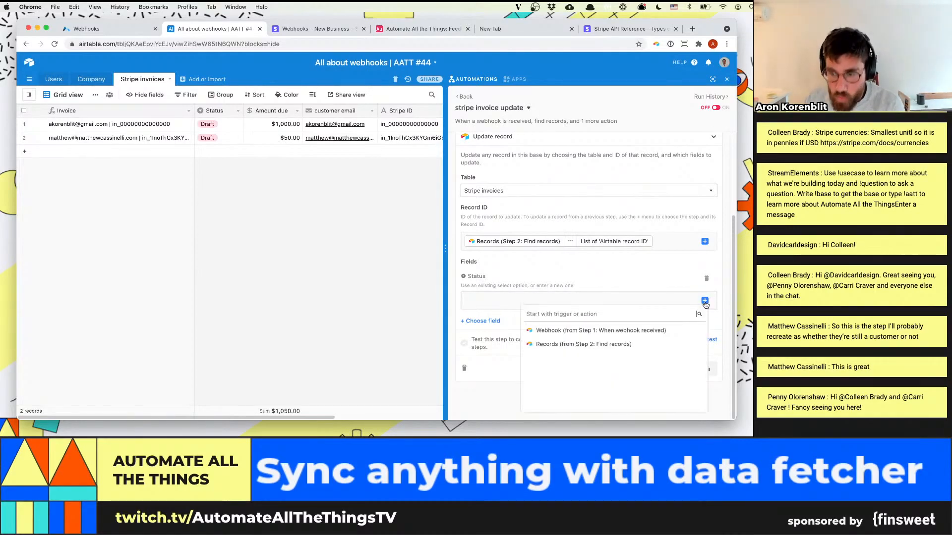
pyautogui.press('super+equal')
pyautogui.press('super+equal')
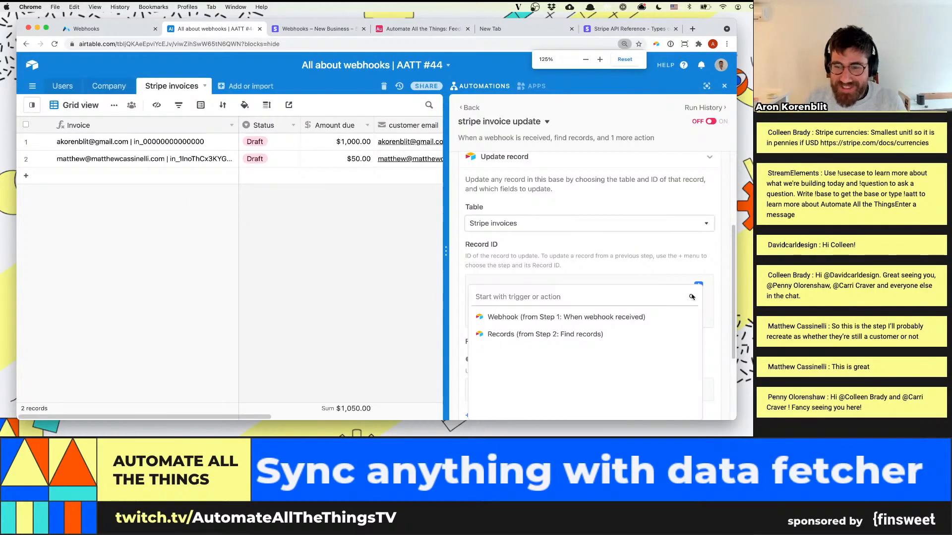
pyautogui.click(674, 317)
pyautogui.click(666, 330)
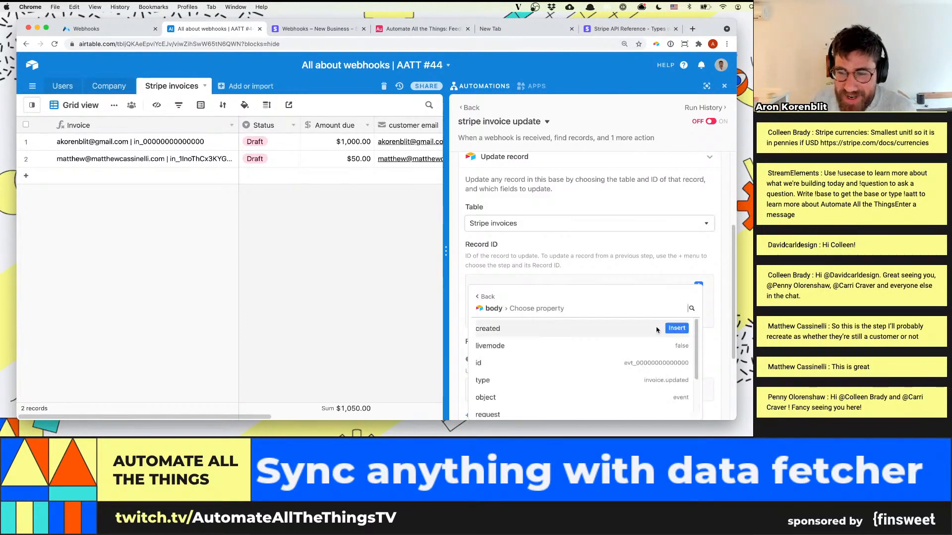
pyautogui.scroll(-1, 550, 357)
pyautogui.scroll(2, 544, 371)
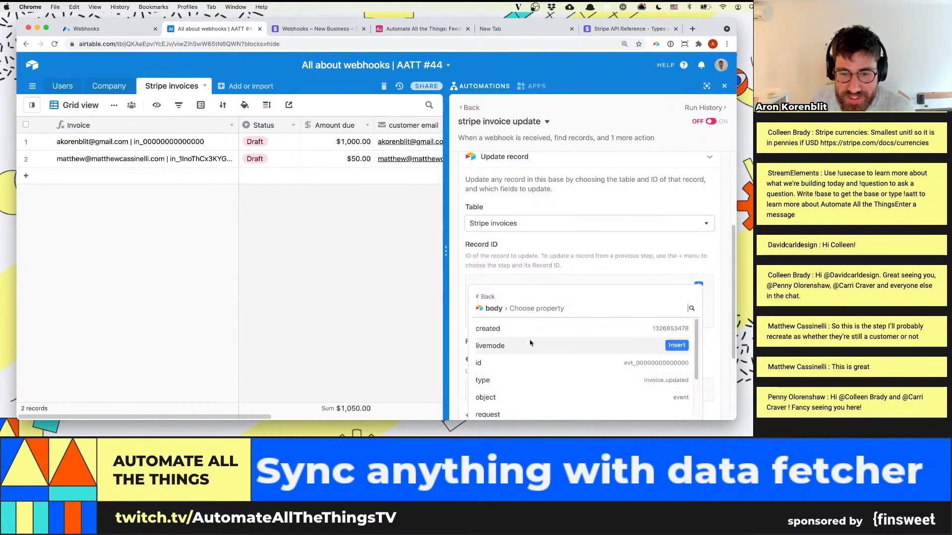
pyautogui.scroll(-3, 547, 351)
pyautogui.scroll(-1, 550, 362)
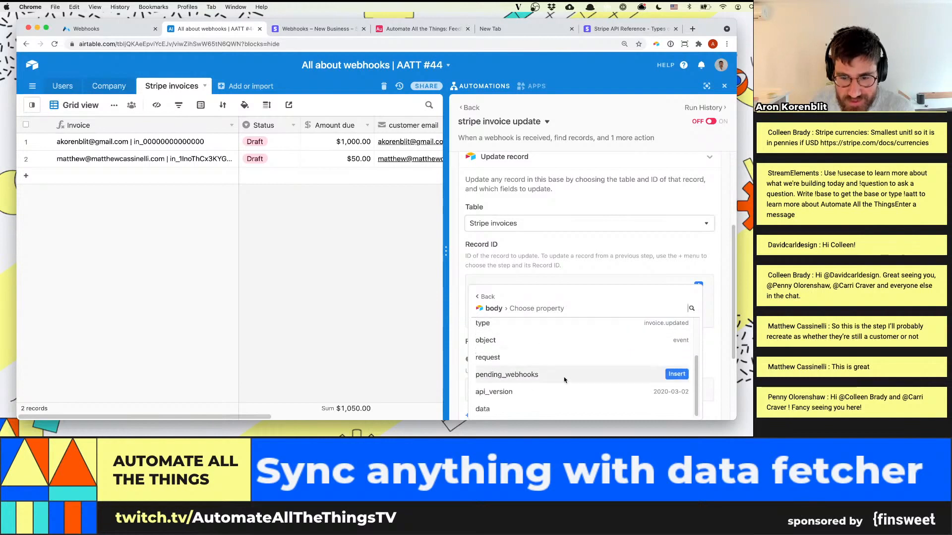
pyautogui.click(675, 409)
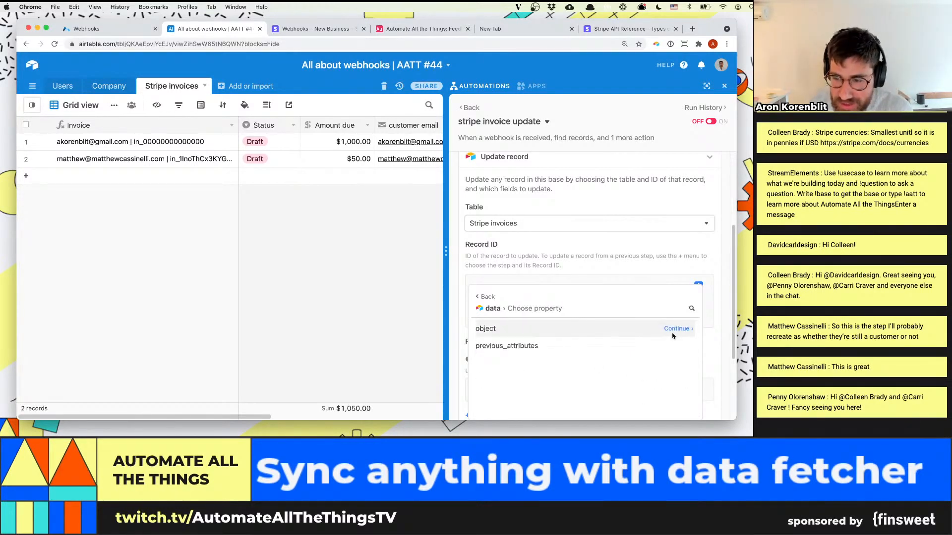
pyautogui.click(674, 330)
pyautogui.scroll(-5, 615, 331)
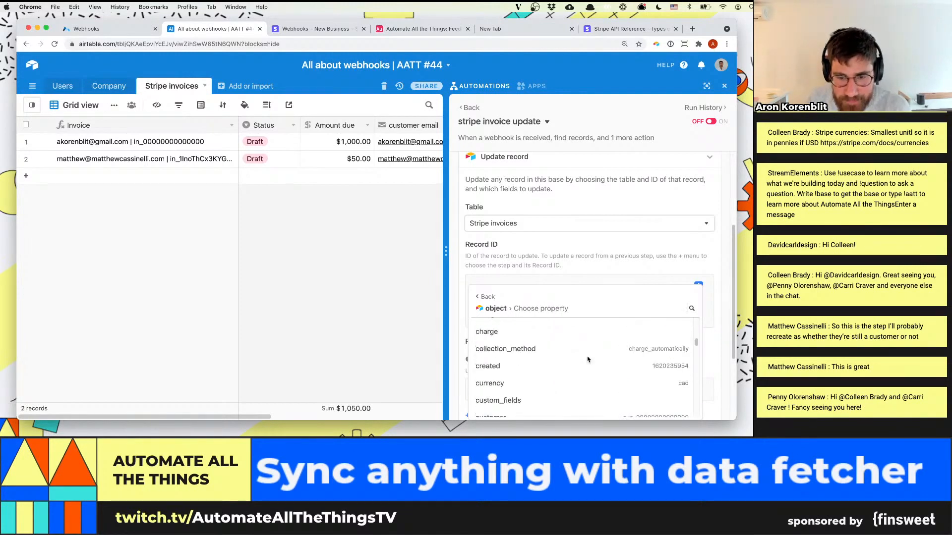
pyautogui.click(691, 309)
pyautogui.write('status')
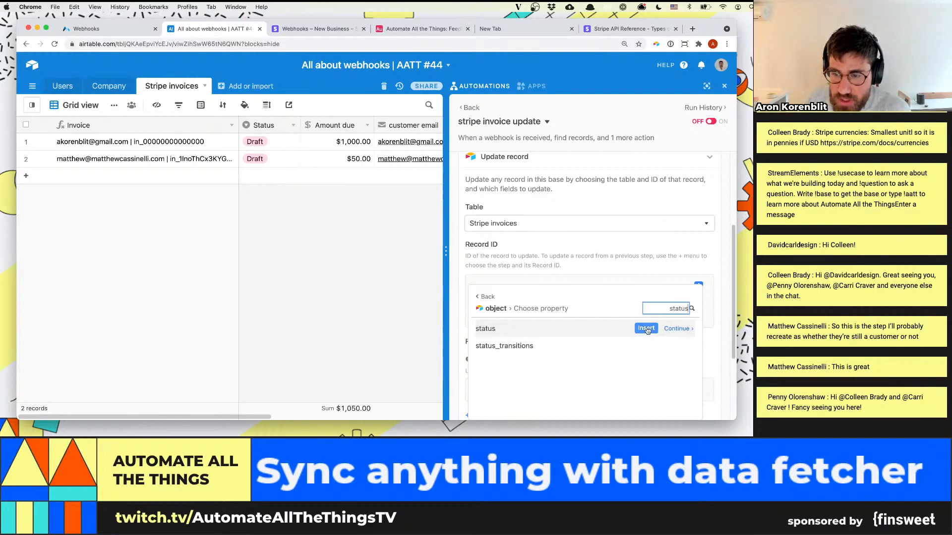
pyautogui.click(647, 328)
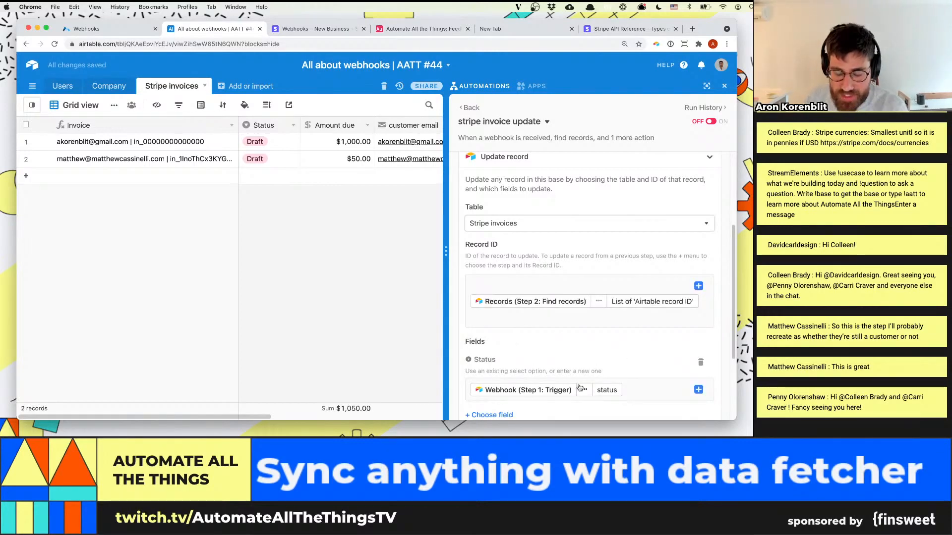
pyautogui.press('super+minus')
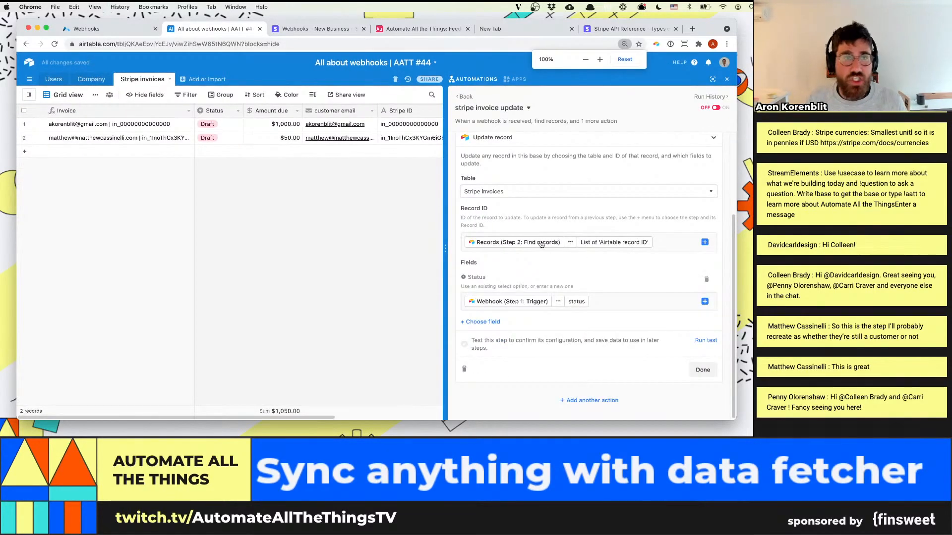
# Add an "Open" option to the Status single select field in the Stripe invoices table and save the field
pyautogui.click(237, 112)
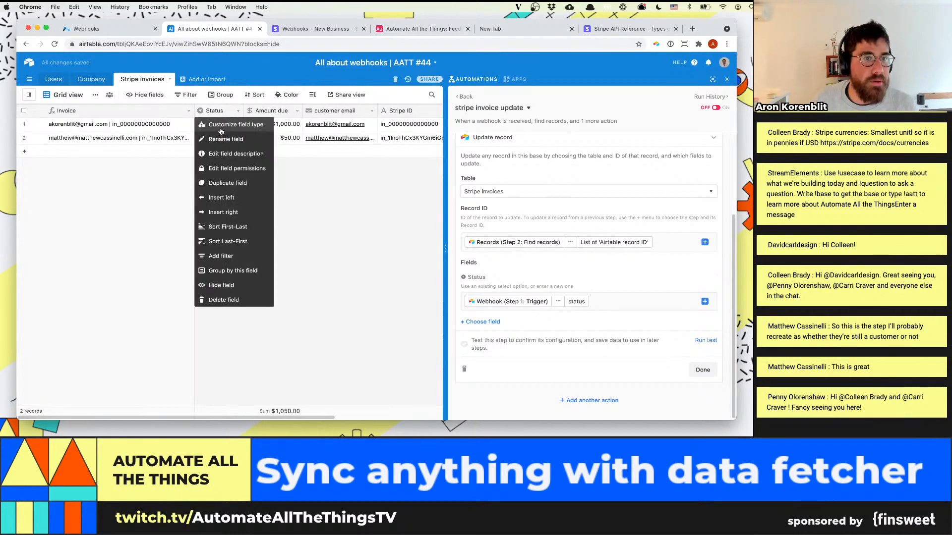
pyautogui.click(220, 131)
pyautogui.click(248, 223)
pyautogui.write('Open')
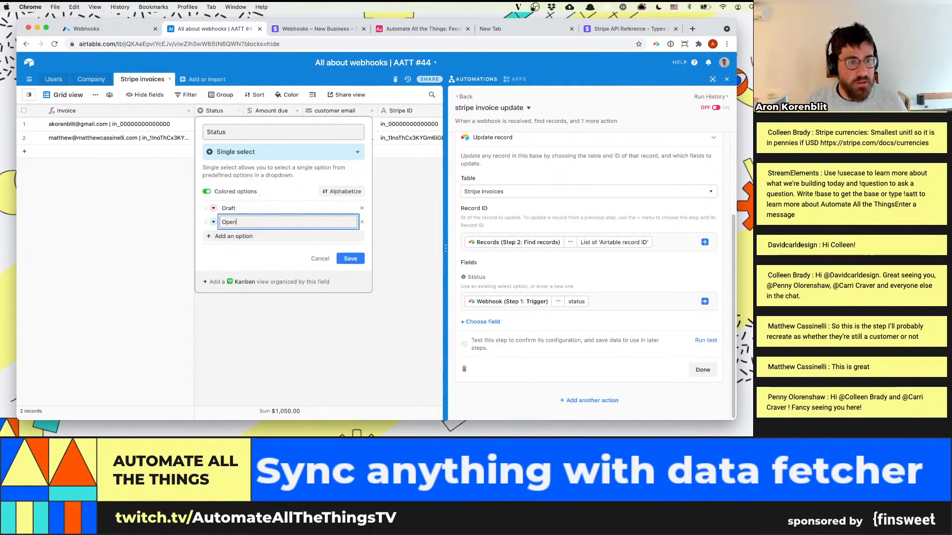
pyautogui.click(350, 258)
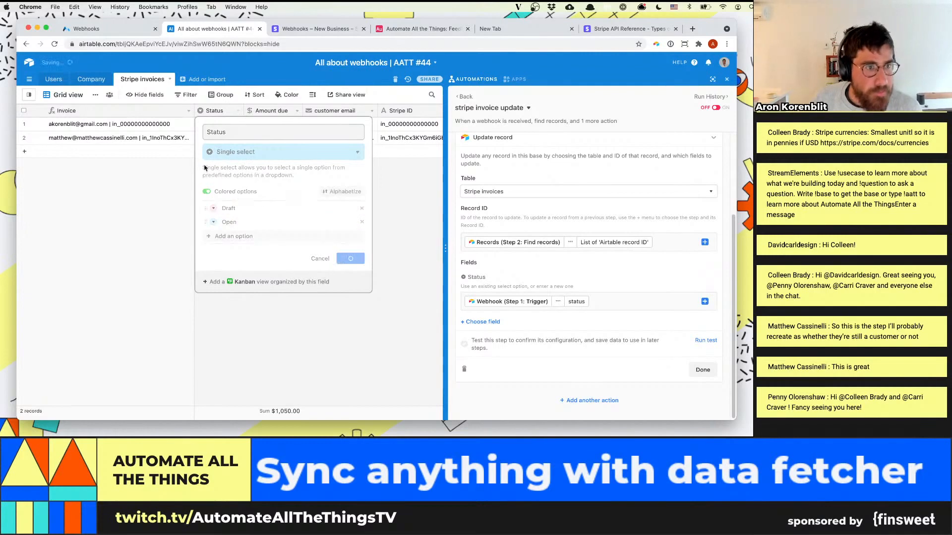
# Set the first invoice's Status to Open and run the Update record action's test
pyautogui.doubleClick(228, 124)
pyautogui.click(213, 178)
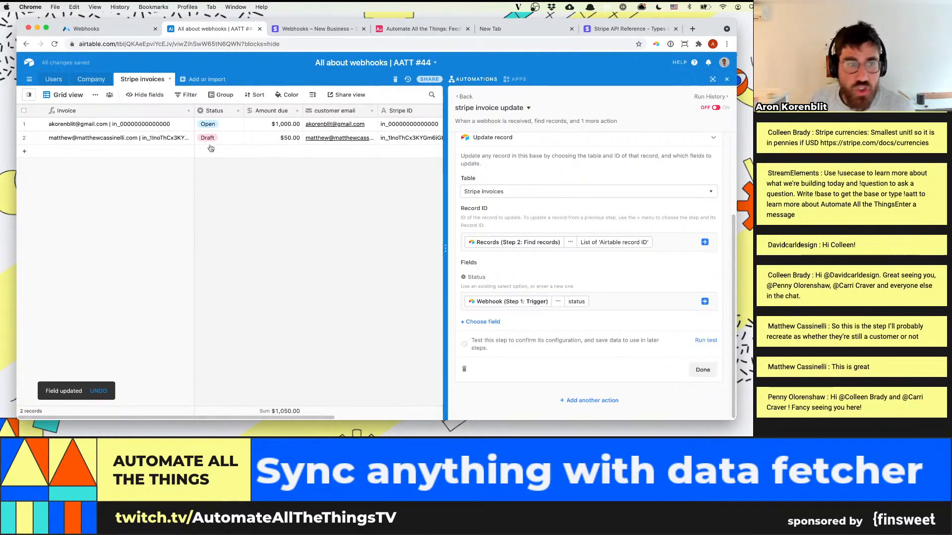
pyautogui.click(706, 341)
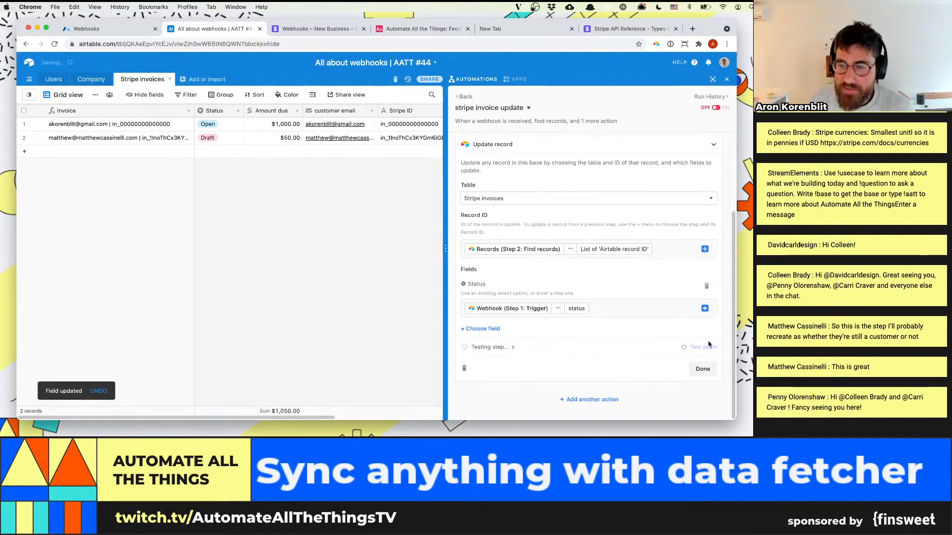
# Remove the capitalized "Draft" option from the Status field and move "draft" above "Open"
pyautogui.rightClick(223, 113)
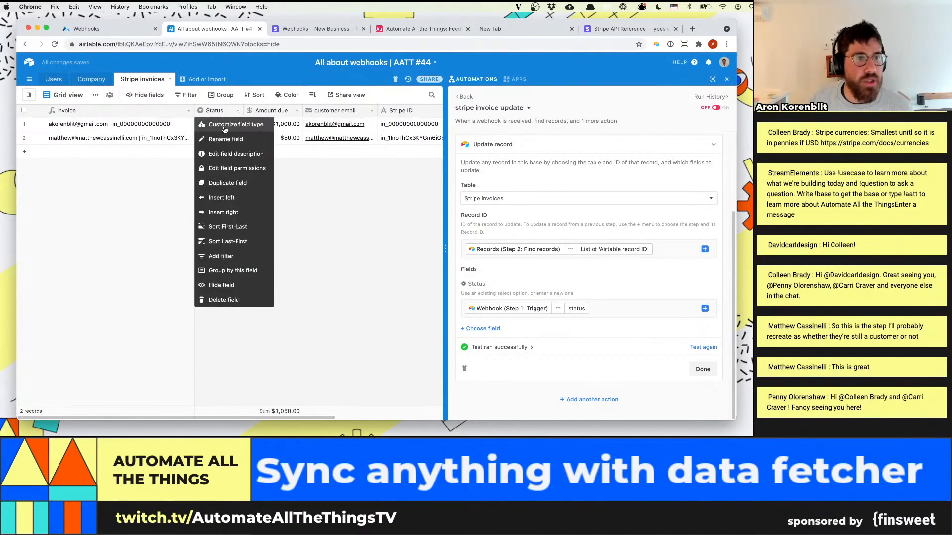
pyautogui.click(223, 130)
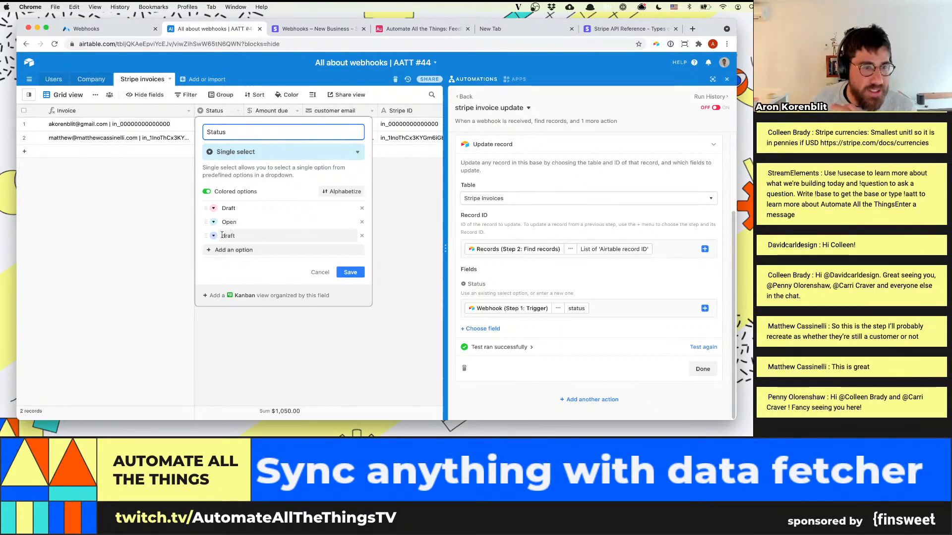
pyautogui.moveTo(222, 235)
pyautogui.mouseDown()
pyautogui.moveTo(242, 235)
pyautogui.moveTo(215, 239)
pyautogui.mouseUp()
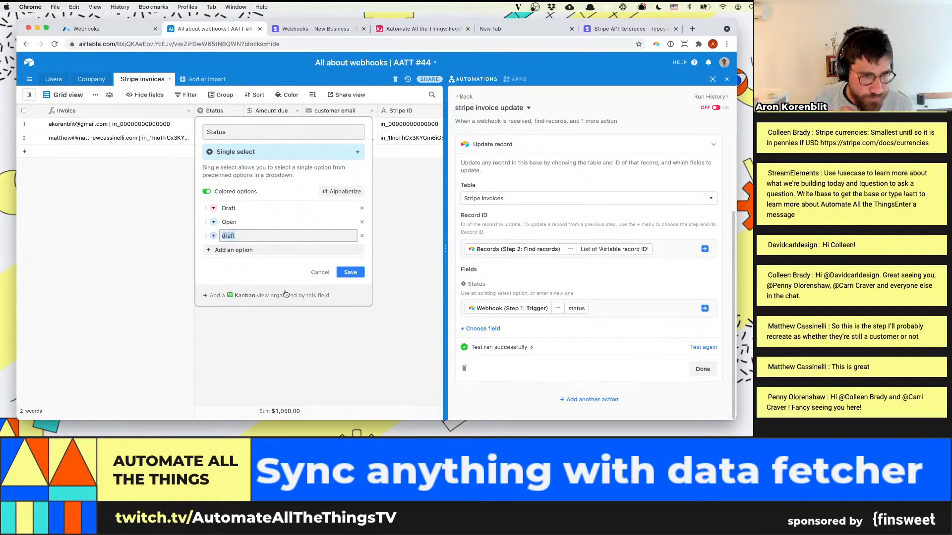
pyautogui.click(362, 208)
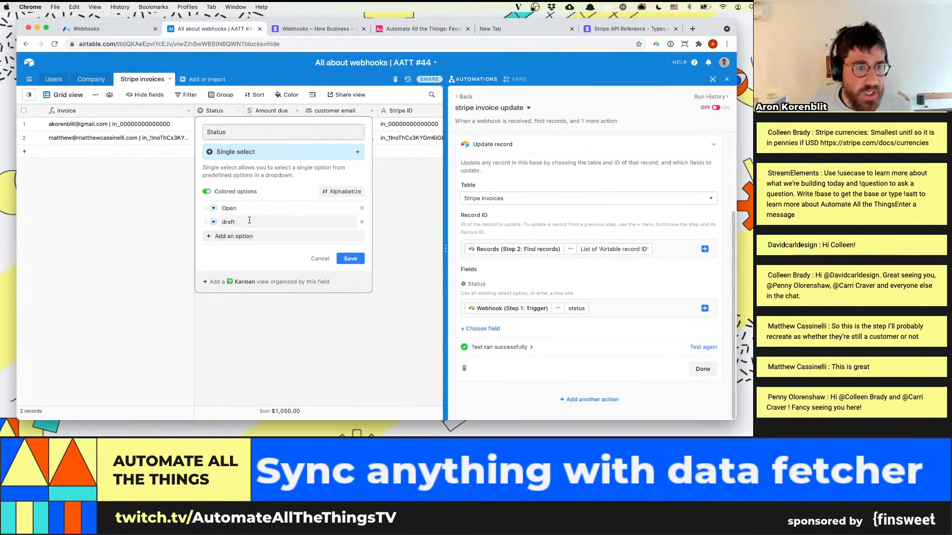
pyautogui.moveTo(206, 222); pyautogui.dragTo(205, 208)
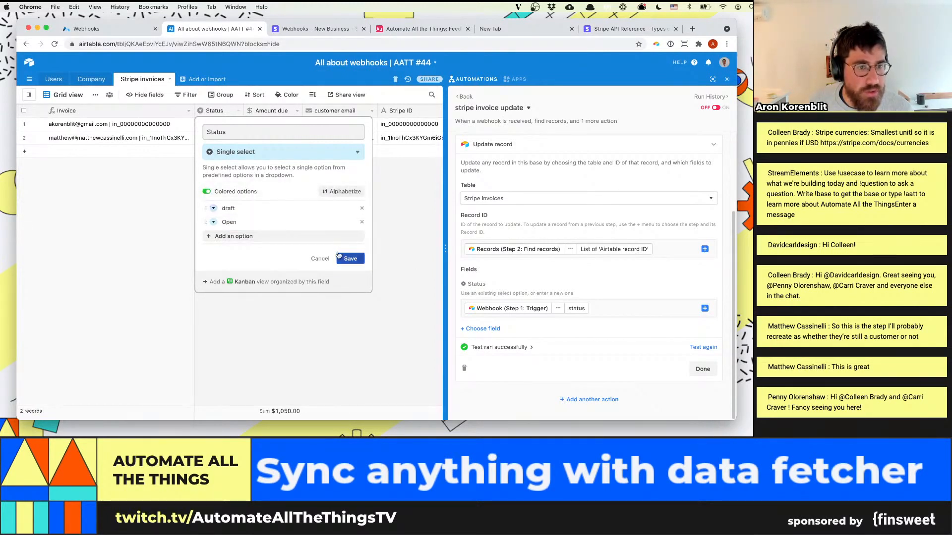
# Rename the Status option "Open" to lowercase "open" and save the field
pyautogui.doubleClick(265, 222)
pyautogui.write('open')
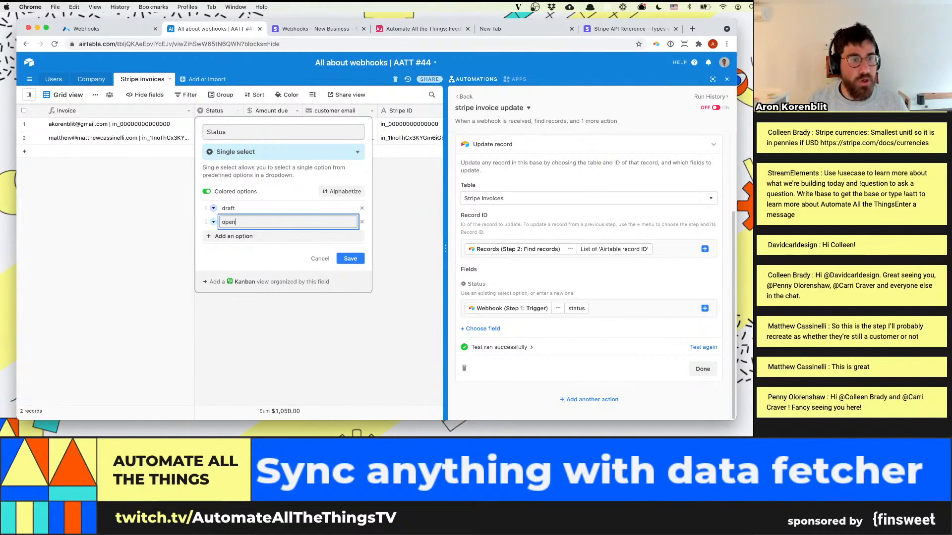
pyautogui.click(357, 256)
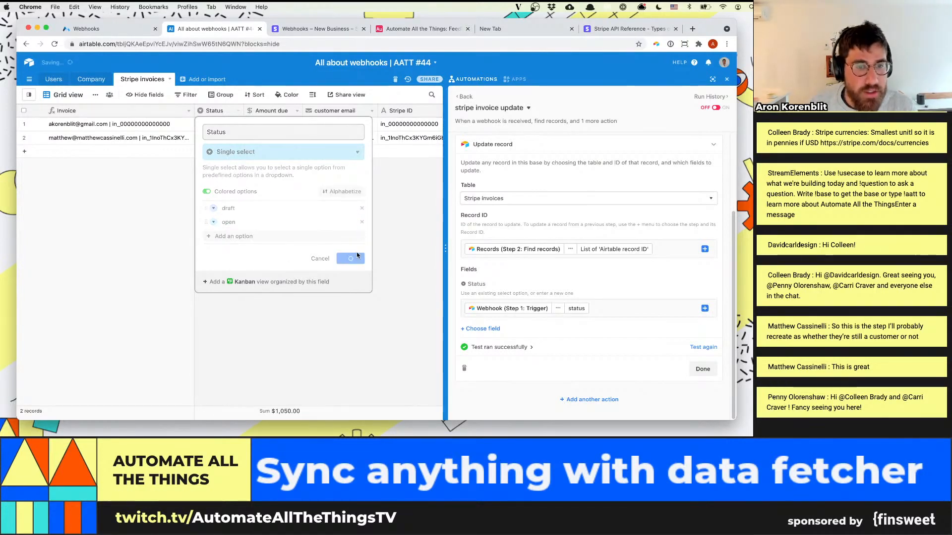
# Set the Status of both invoice records to open and close the Update record action
pyautogui.doubleClick(223, 140)
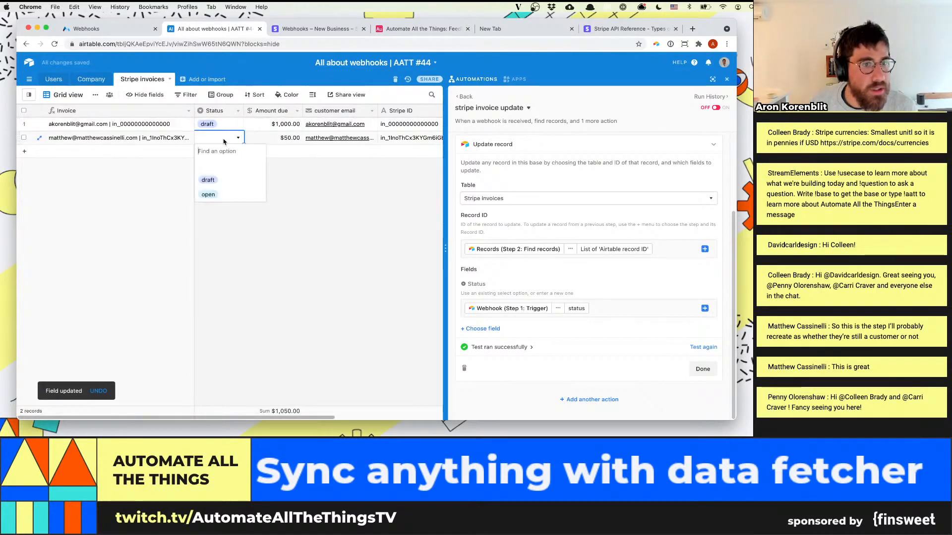
pyautogui.click(209, 195)
pyautogui.doubleClick(222, 123)
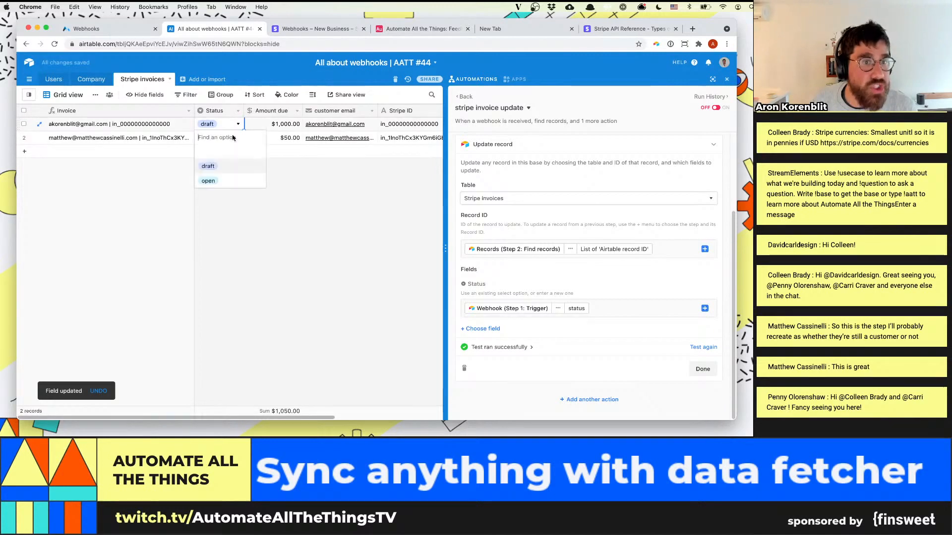
pyautogui.click(217, 184)
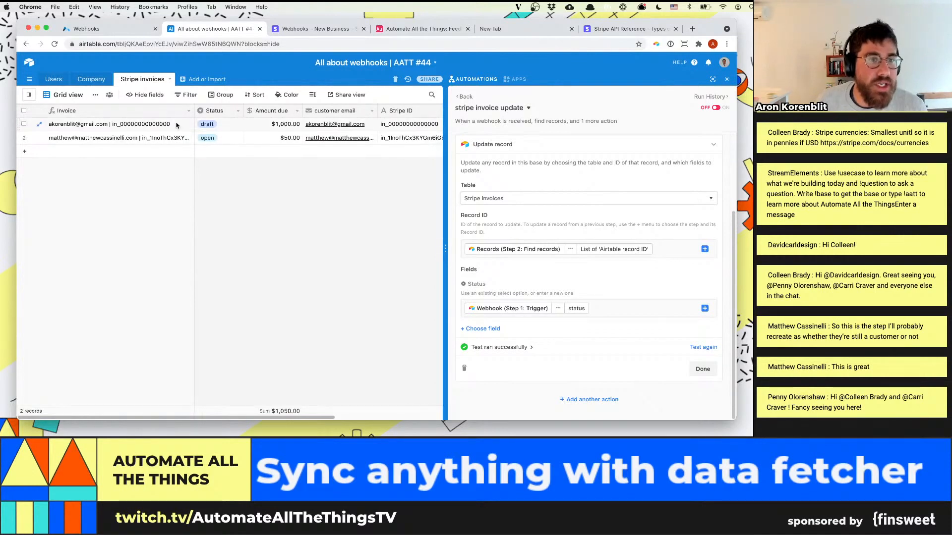
pyautogui.click(702, 368)
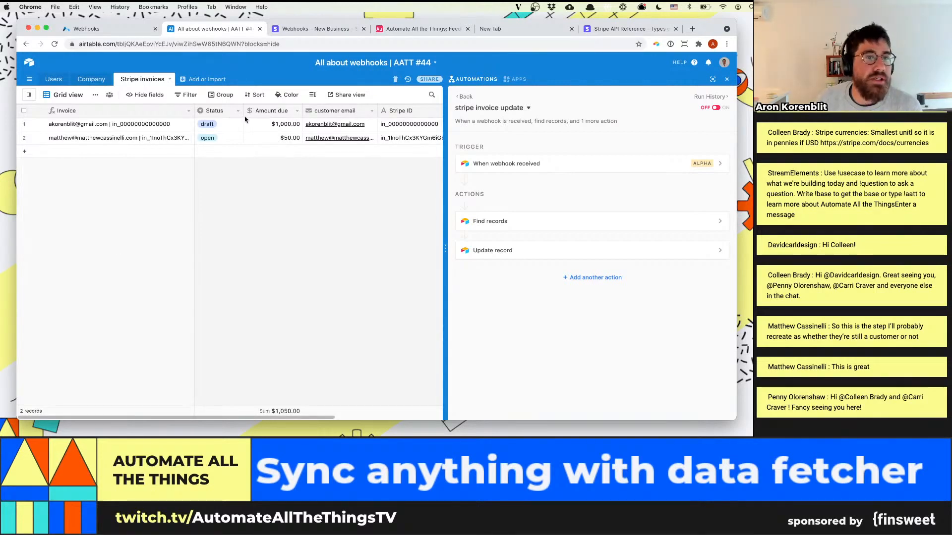
pyautogui.doubleClick(223, 123)
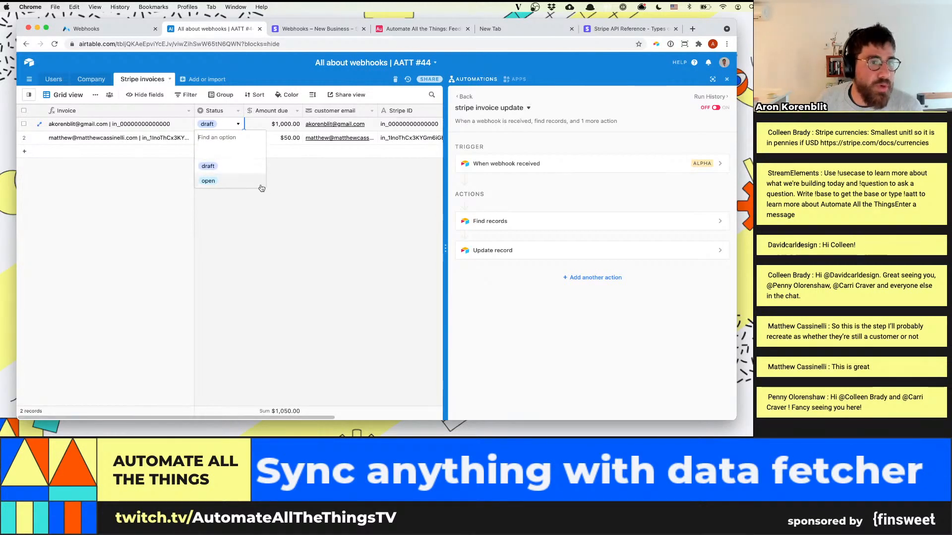
pyautogui.click(279, 243)
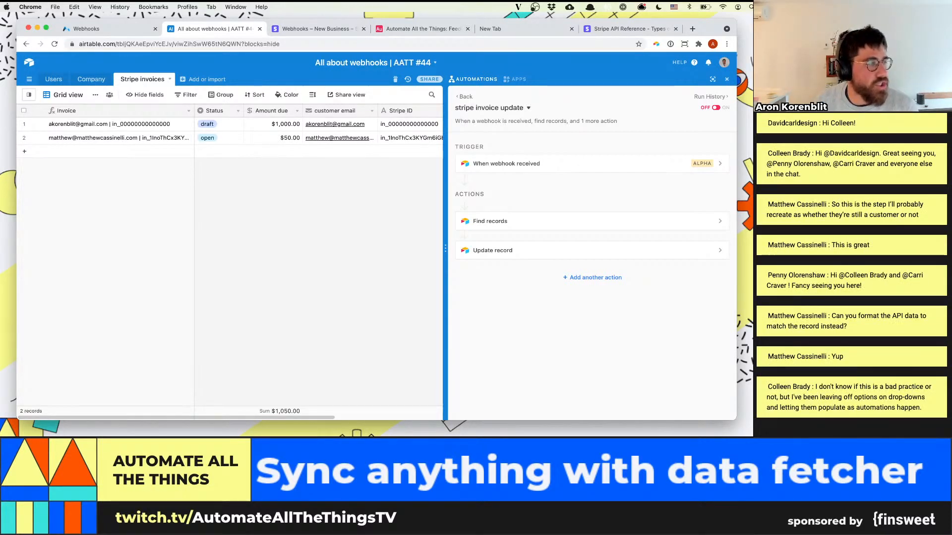
pyautogui.click(230, 128)
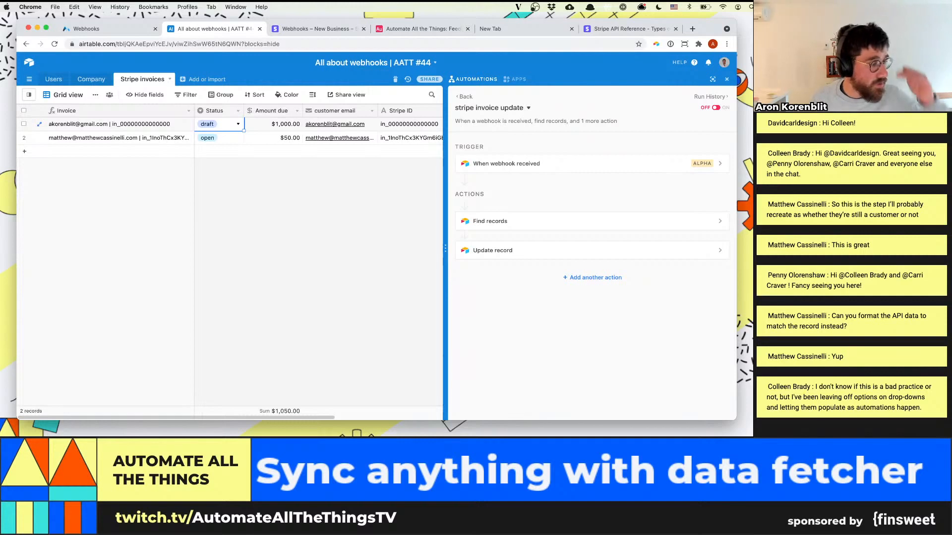
pyautogui.click(399, 244)
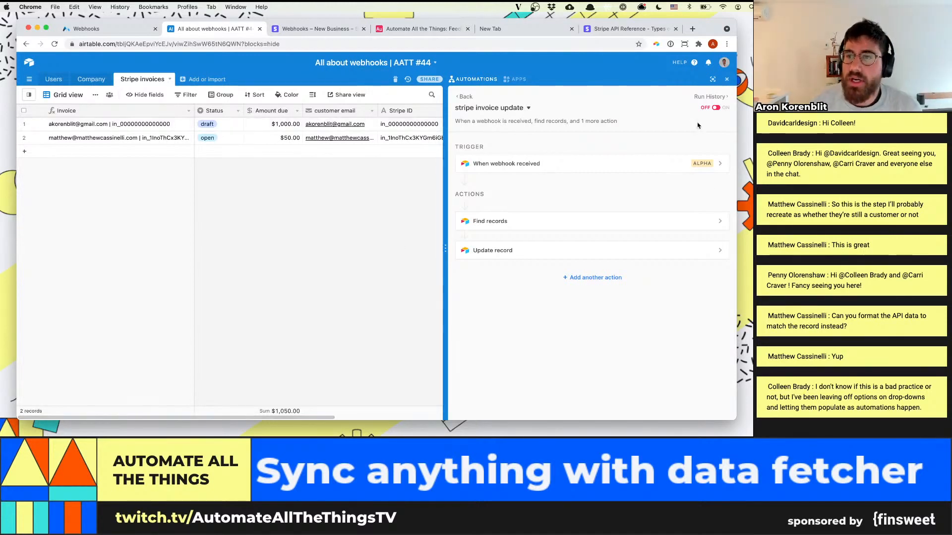
# Turn on the "stripe invoice update" automation and return to the list of automations
pyautogui.click(717, 109)
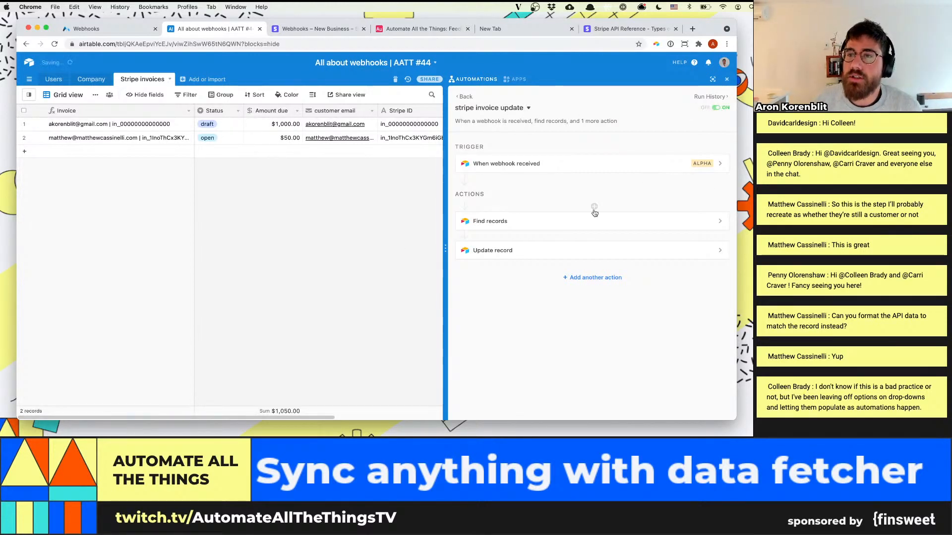
pyautogui.click(488, 110)
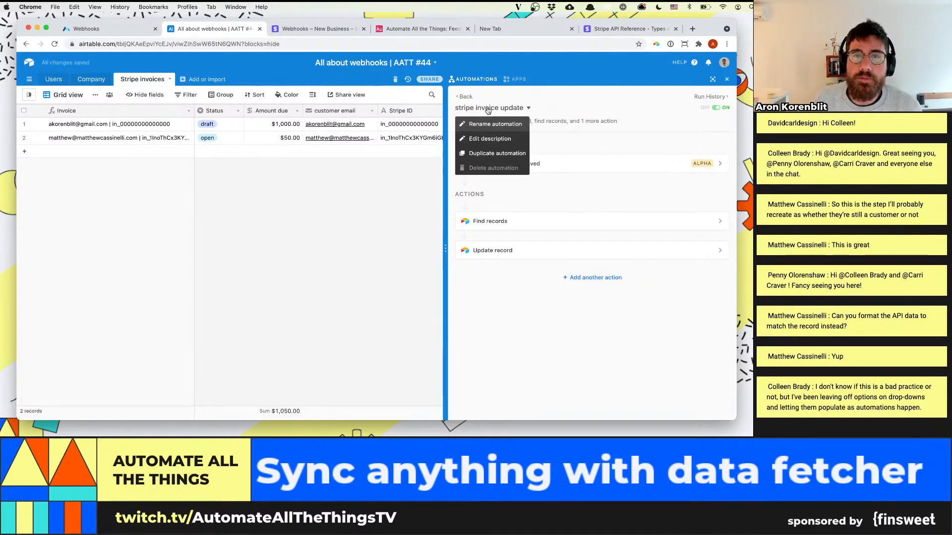
pyautogui.click(482, 98)
pyautogui.click(466, 97)
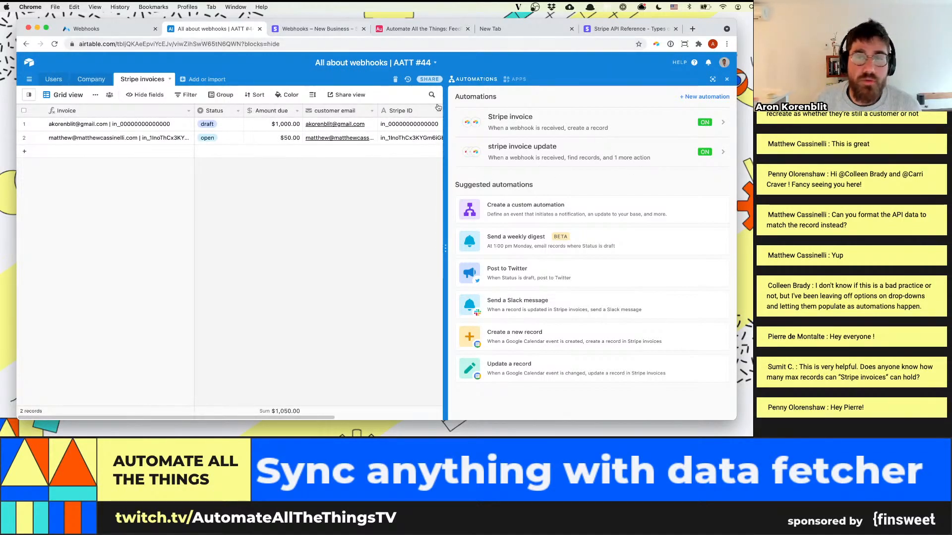
# Switch to the Stripe dashboard's invoice list and compare the $50.00 invoice's status with its Airtable record
pyautogui.click(317, 29)
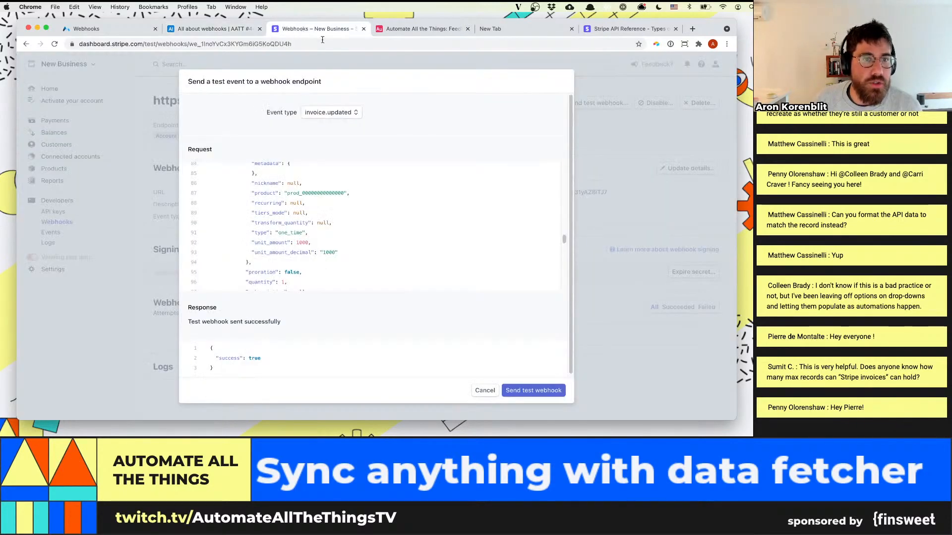
pyautogui.press('Escape')
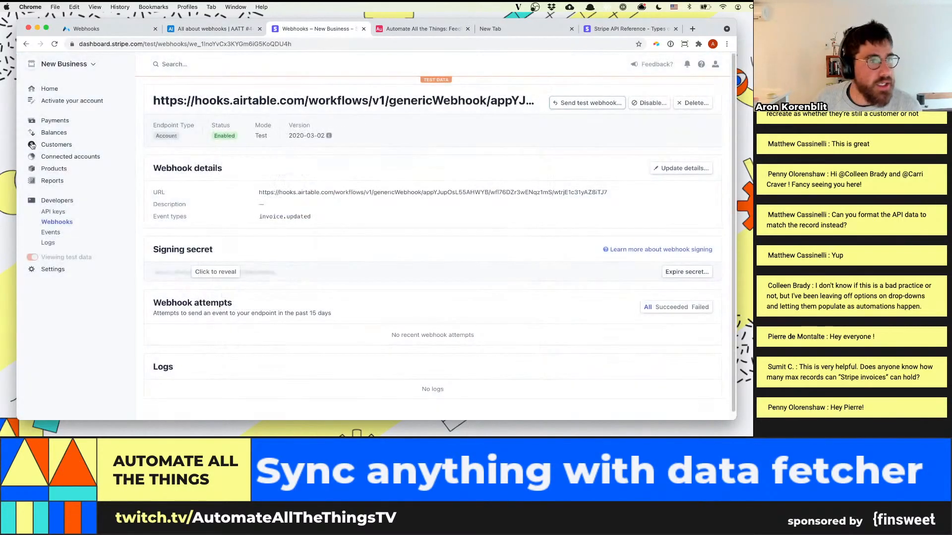
pyautogui.click(68, 147)
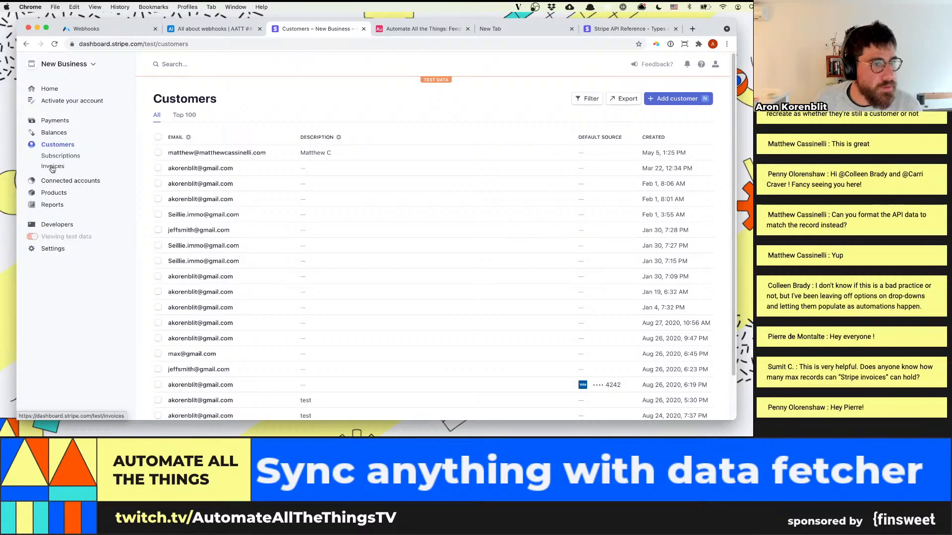
pyautogui.click(53, 167)
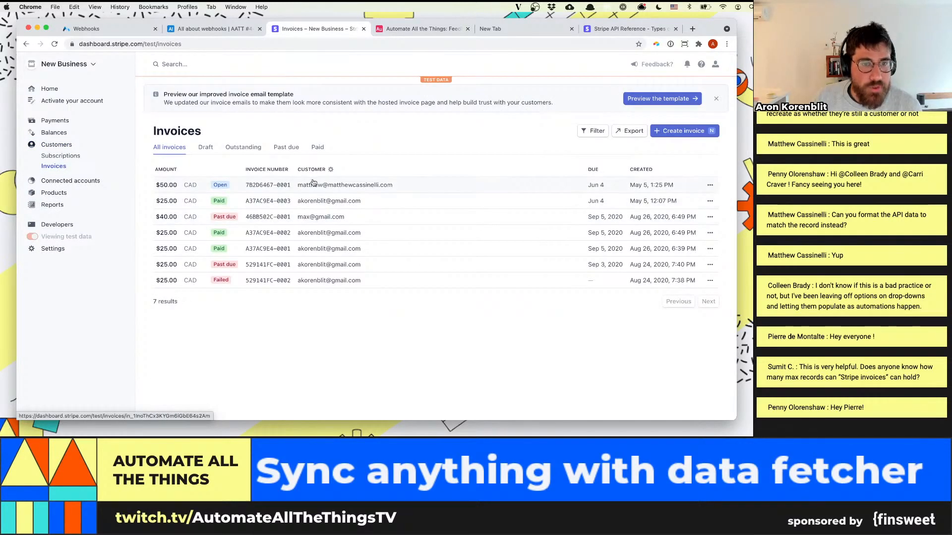
pyautogui.click(197, 32)
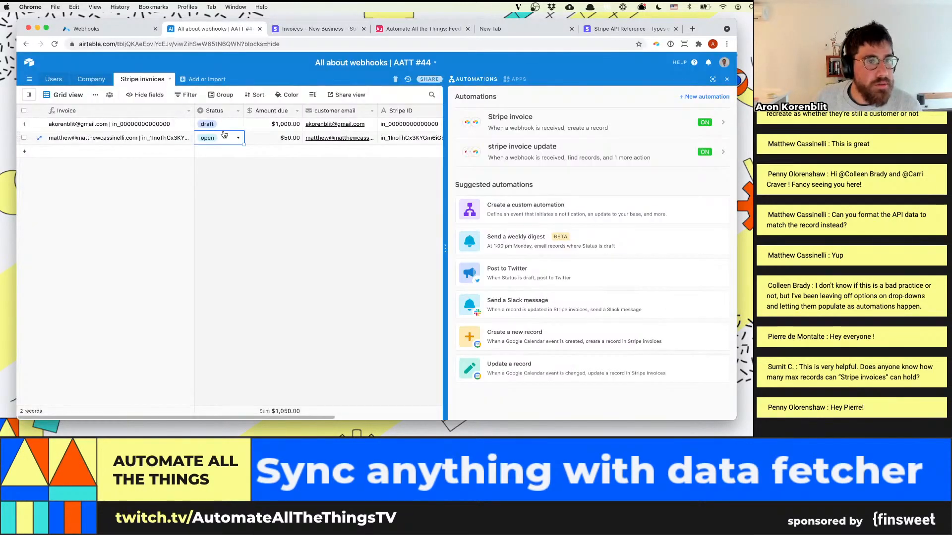
pyautogui.hotkey('ctrl', 'Tab')
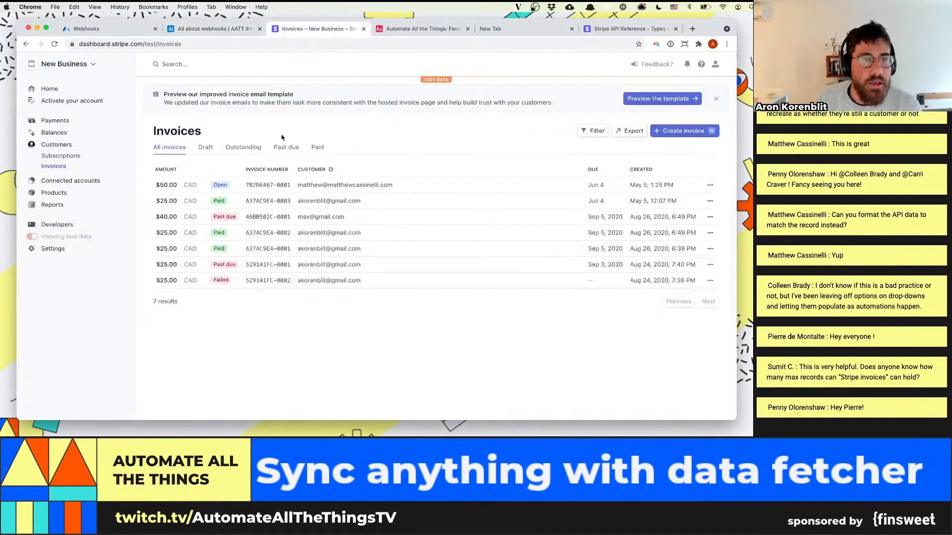
# Open the $50.00 invoice's payment page and pay CA$50.00, filling in the test card number, expiry date and security code
pyautogui.click(253, 183)
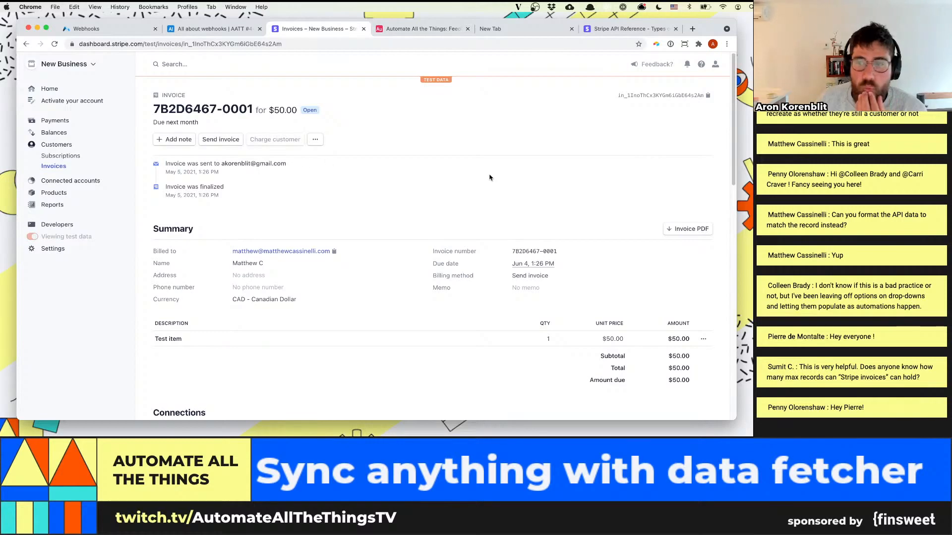
pyautogui.scroll(-5, 446, 223)
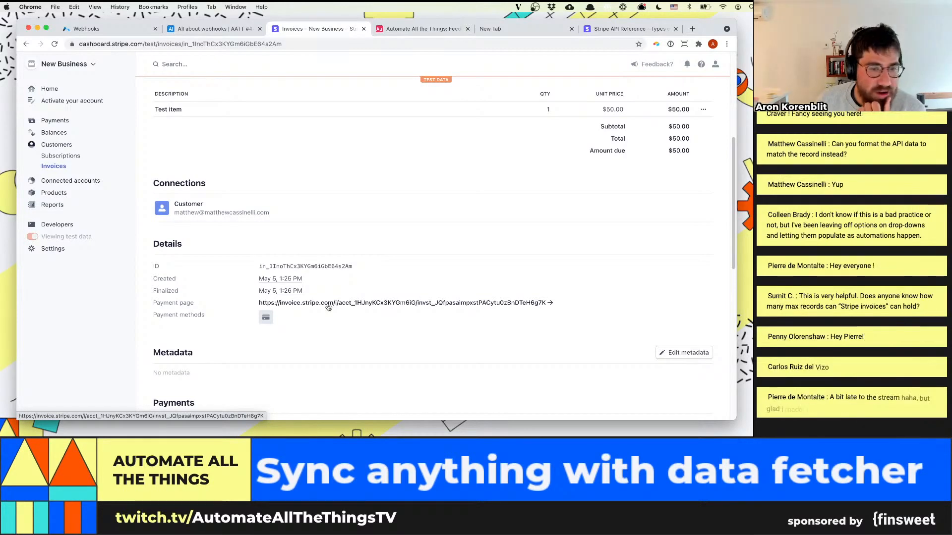
pyautogui.click(372, 303)
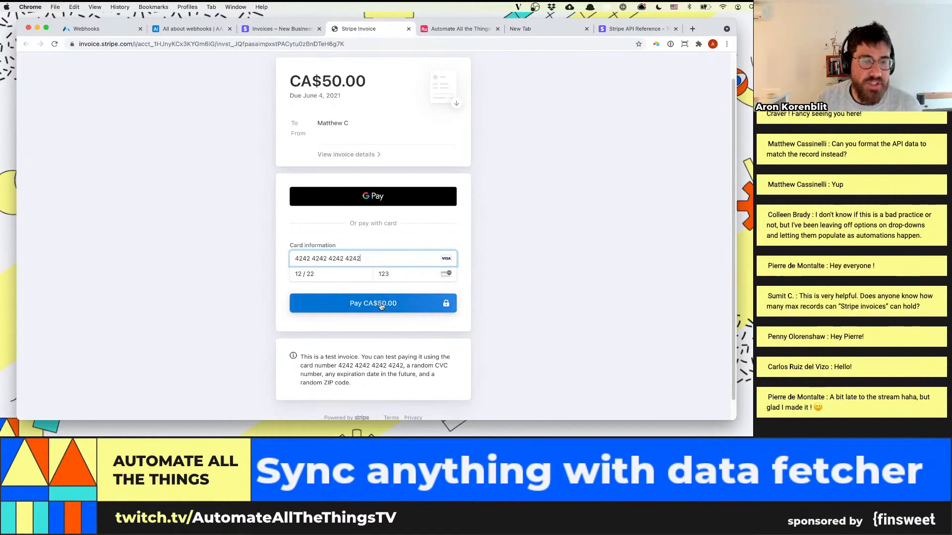
pyautogui.click(381, 307)
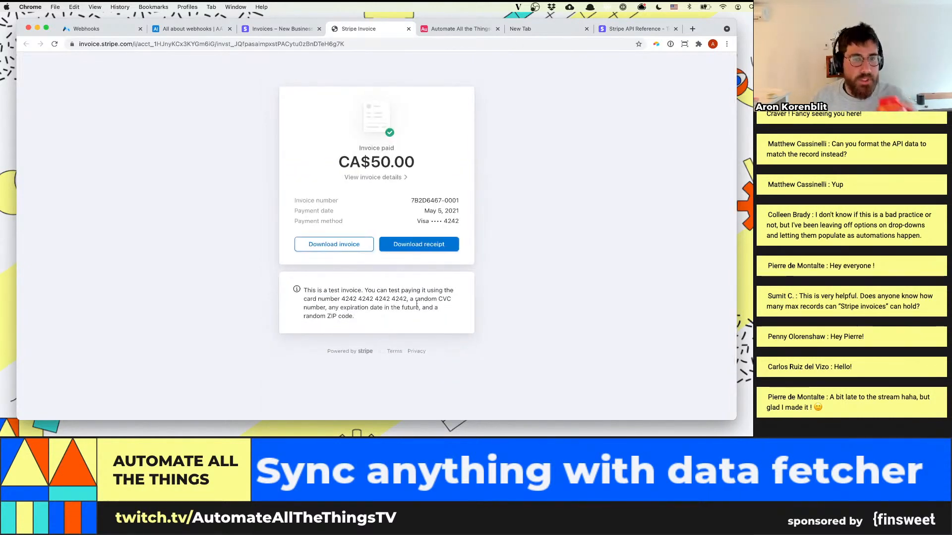
# Reload the $50.00 invoice in the Stripe dashboard, then compare its payment status with the matching record in Airtable
pyautogui.click(294, 29)
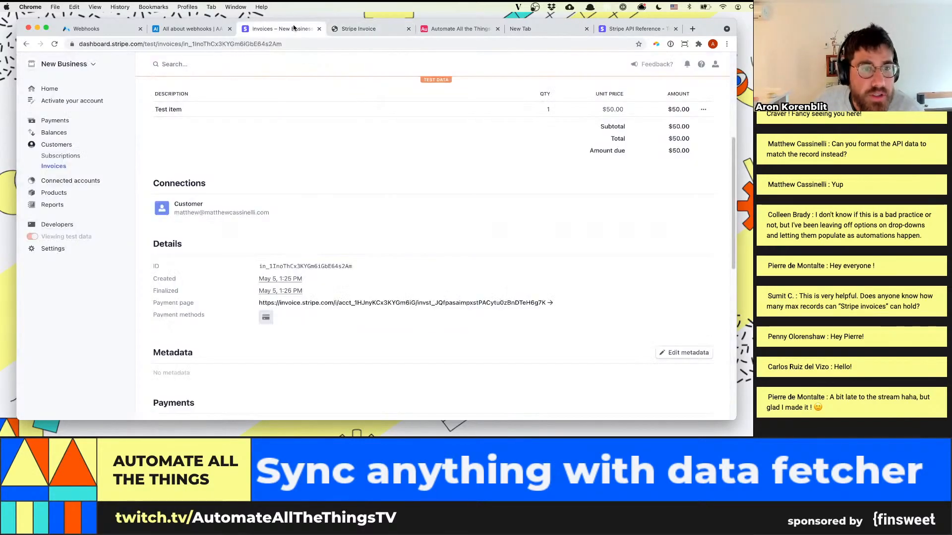
pyautogui.scroll(8, 296, 159)
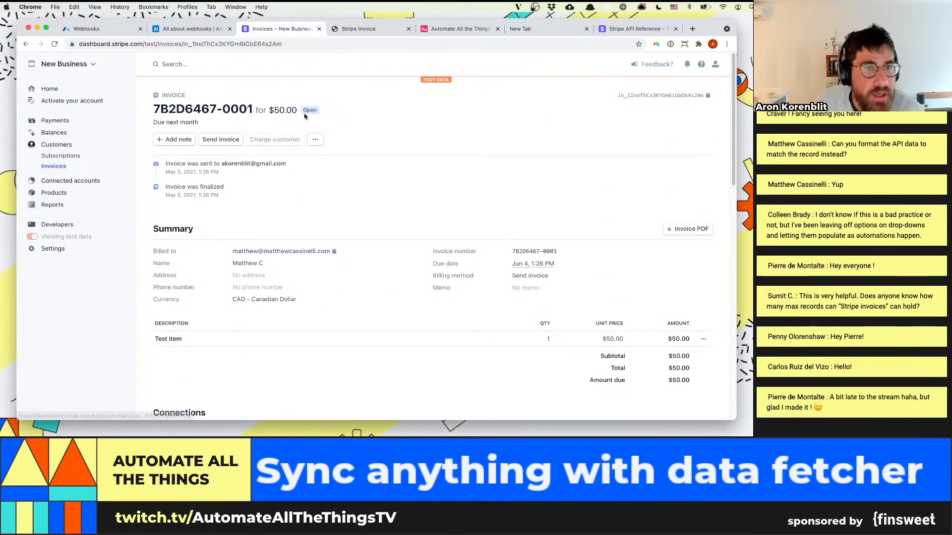
pyautogui.press('super+r')
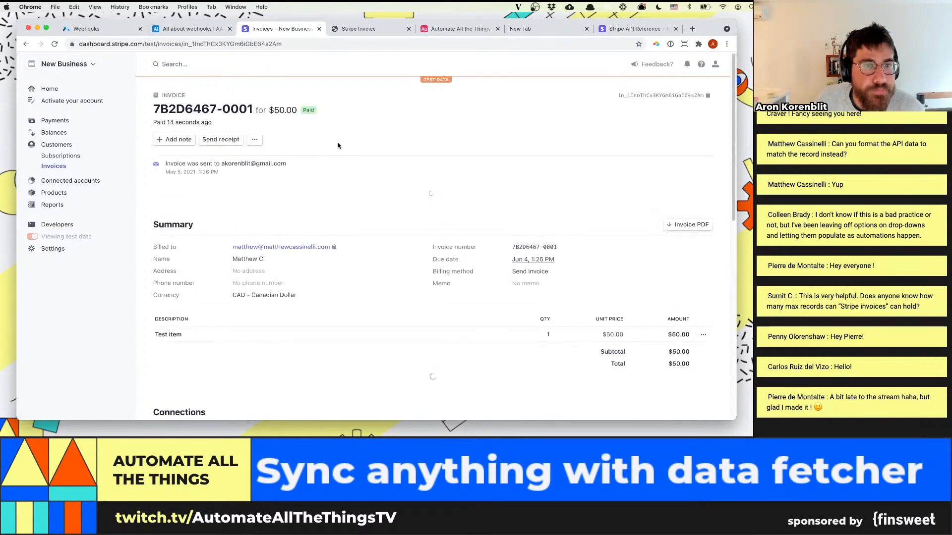
pyautogui.click(198, 30)
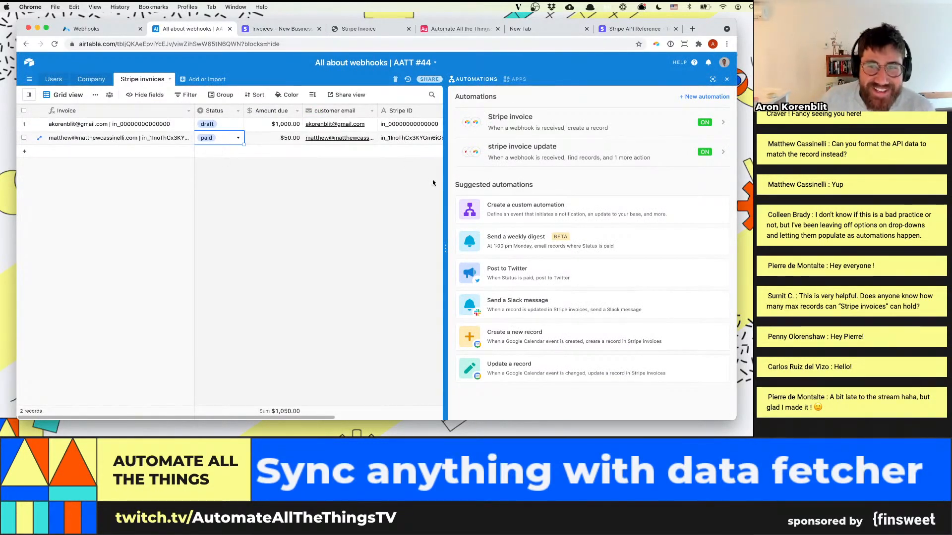
# Switch back to Stripe and review the $50.00 invoice's details, payment, logs and events
pyautogui.click(278, 29)
pyautogui.scroll(-7, 322, 164)
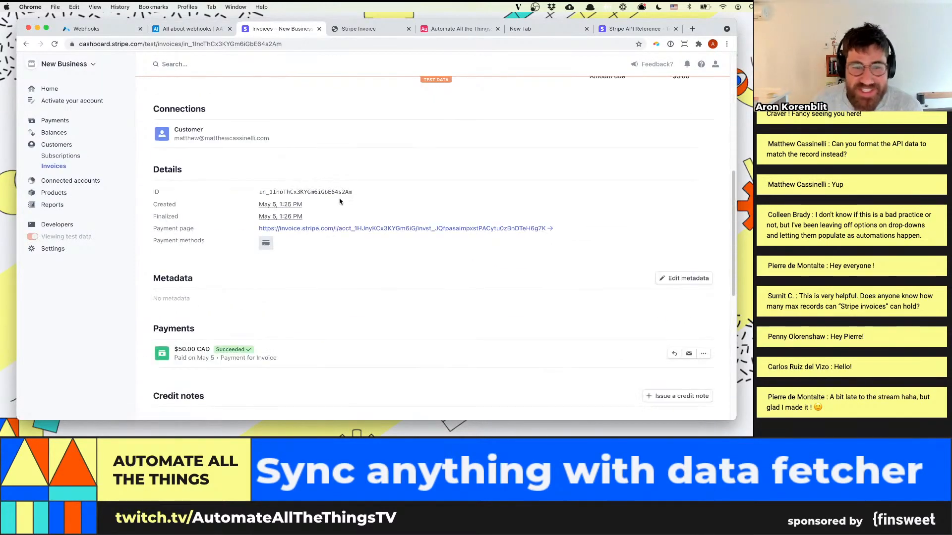
pyautogui.scroll(-8, 309, 246)
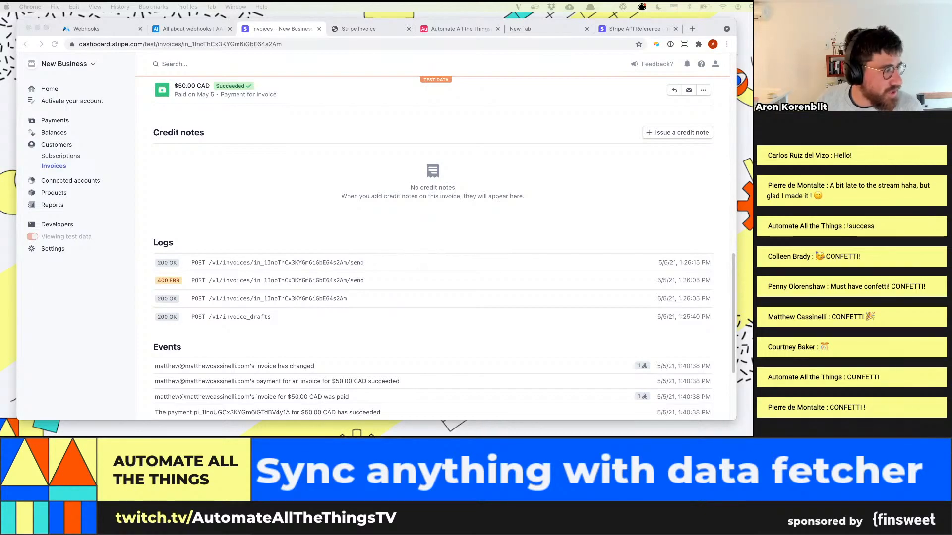
pyautogui.click(326, 212)
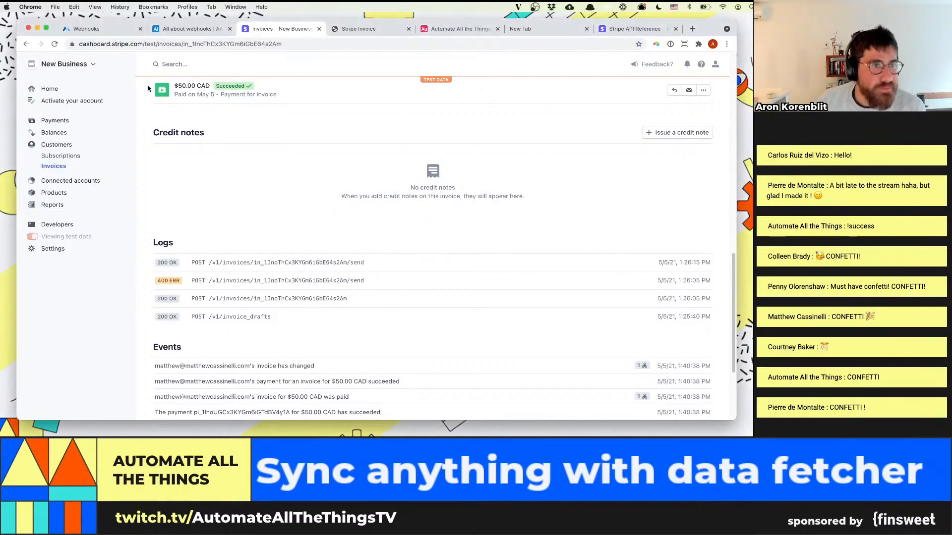
# Switch to Airtable and examine the Status field's single-select options, checking them against the invoice in Stripe
pyautogui.click(183, 30)
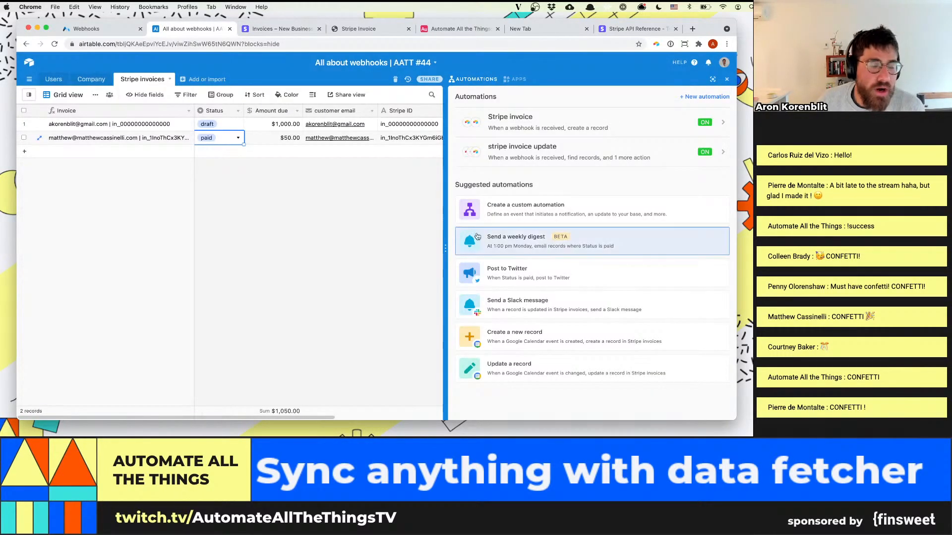
pyautogui.click(239, 116)
pyautogui.click(237, 126)
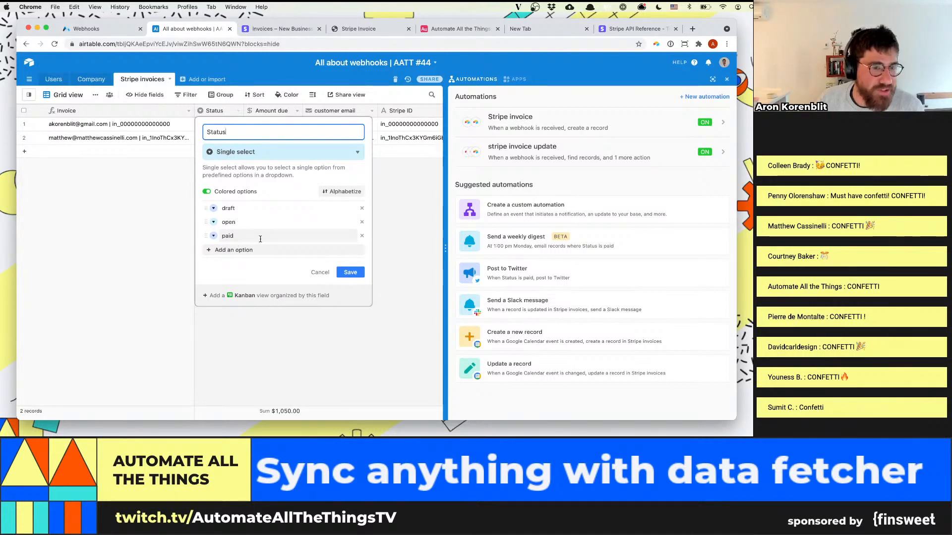
pyautogui.click(275, 30)
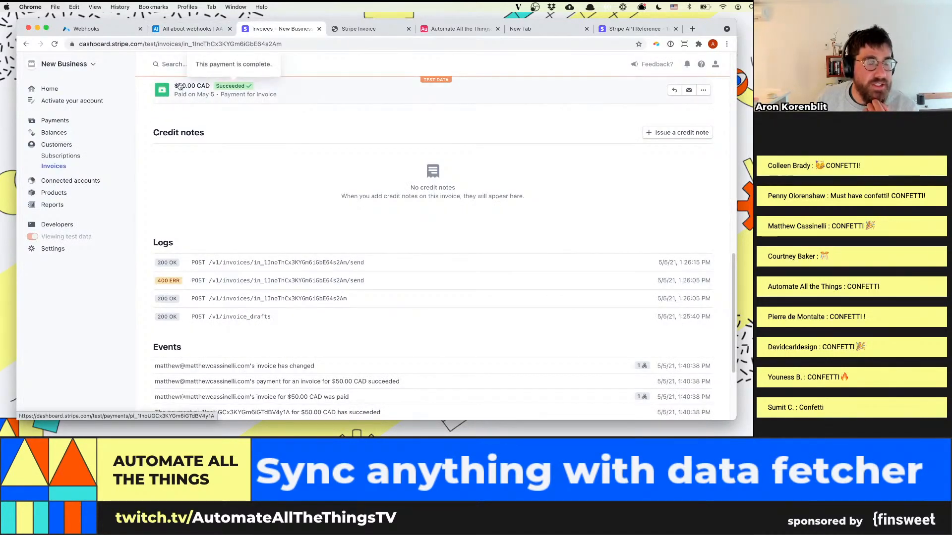
pyautogui.click(188, 29)
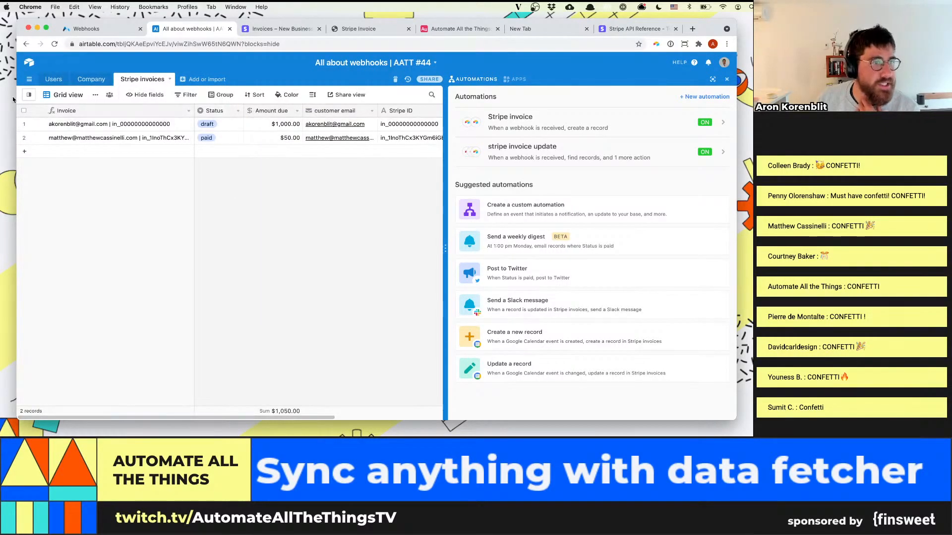
# Create a Kanban view of the Stripe invoices table named "Invoices by status", stacked by the Status field
pyautogui.click(64, 95)
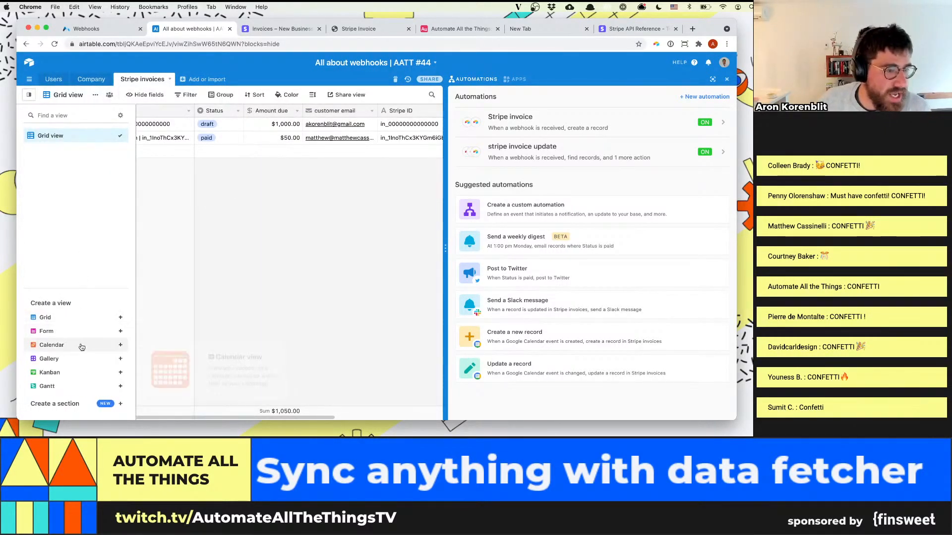
pyautogui.click(74, 372)
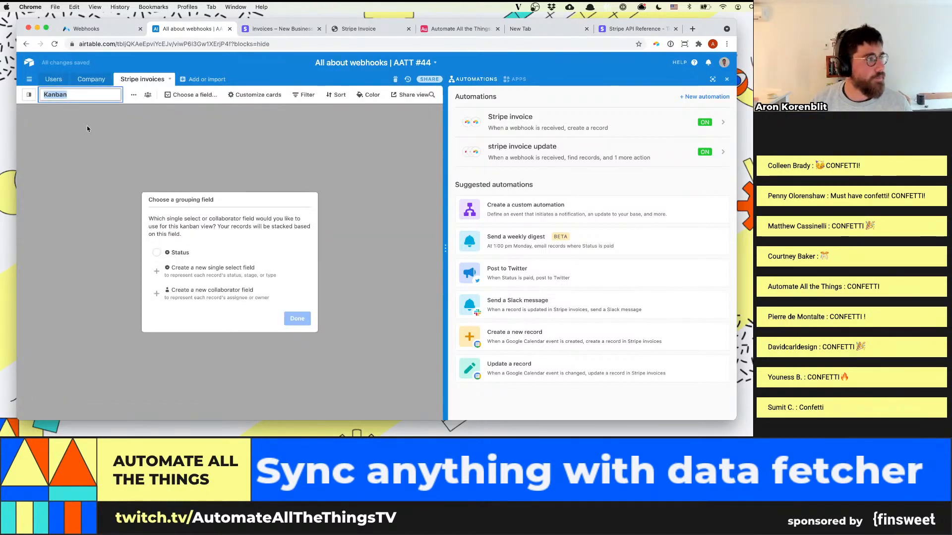
pyautogui.write('Invoices by status')
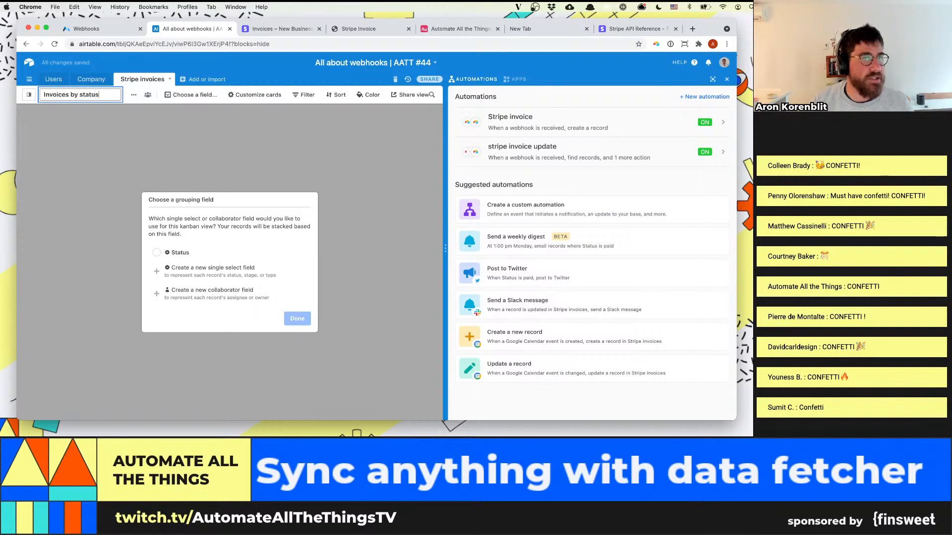
pyautogui.click(171, 252)
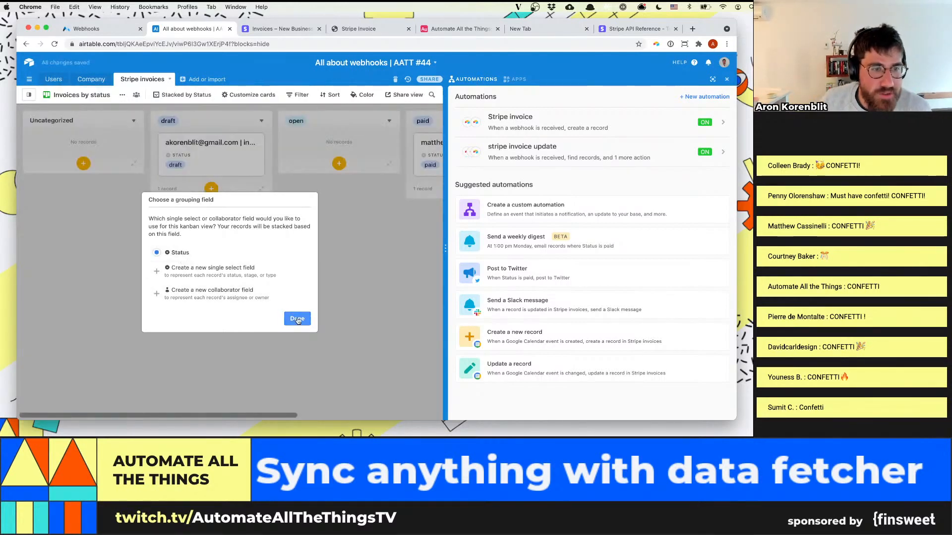
pyautogui.click(297, 320)
pyautogui.hscroll(2, 268, 415)
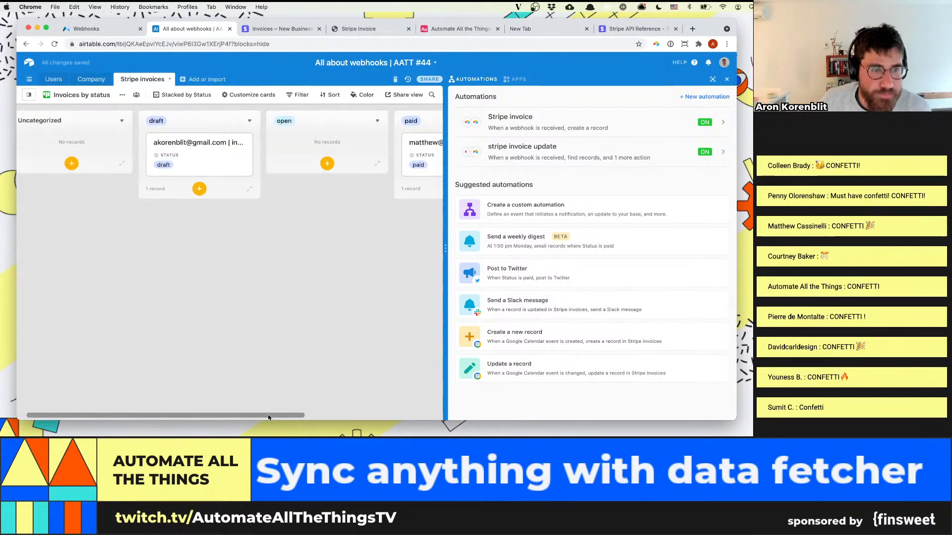
pyautogui.moveTo(267, 414); pyautogui.dragTo(318, 412)
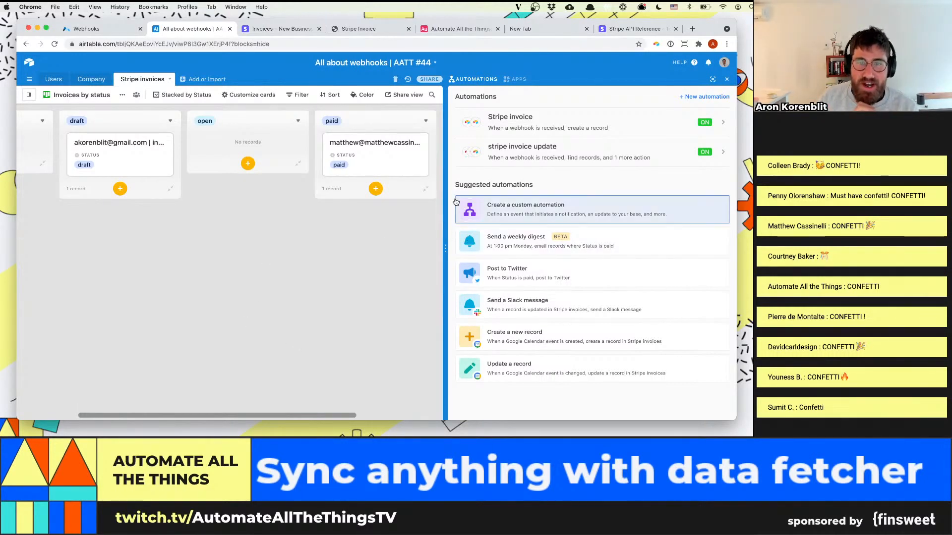
# Open the "stripe invoice update" automation and review its webhook trigger and Find records action
pyautogui.click(551, 158)
pyautogui.scroll(-1, 527, 199)
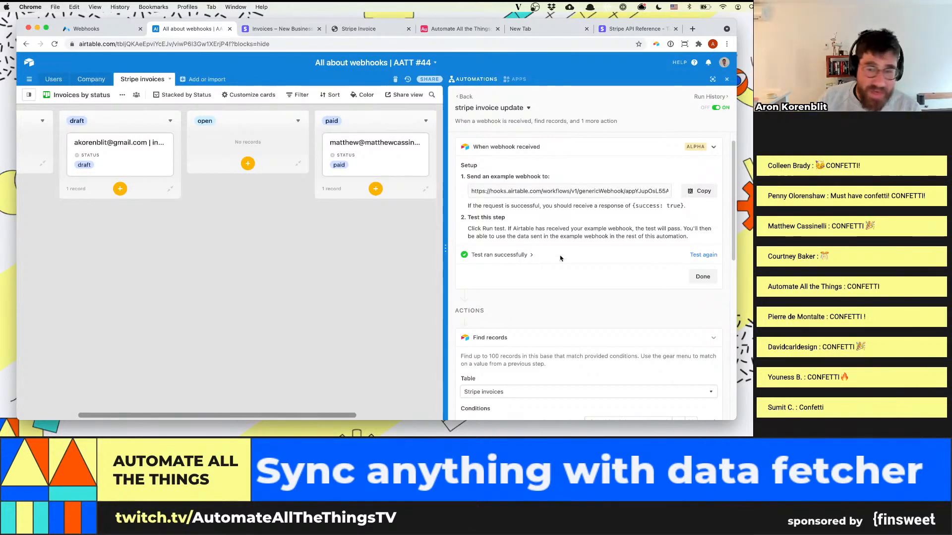
pyautogui.scroll(-2, 561, 267)
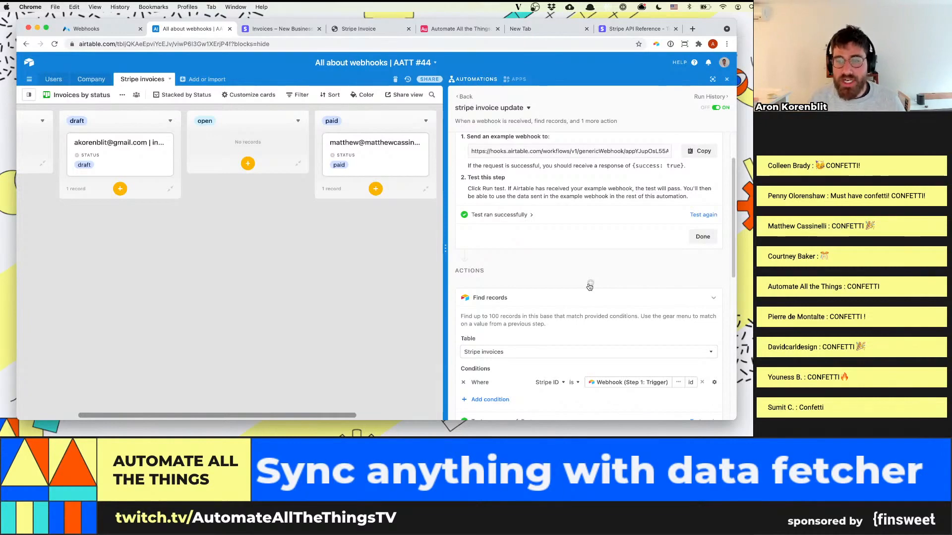
# Return the Stripe invoices table to its Grid view
pyautogui.click(85, 79)
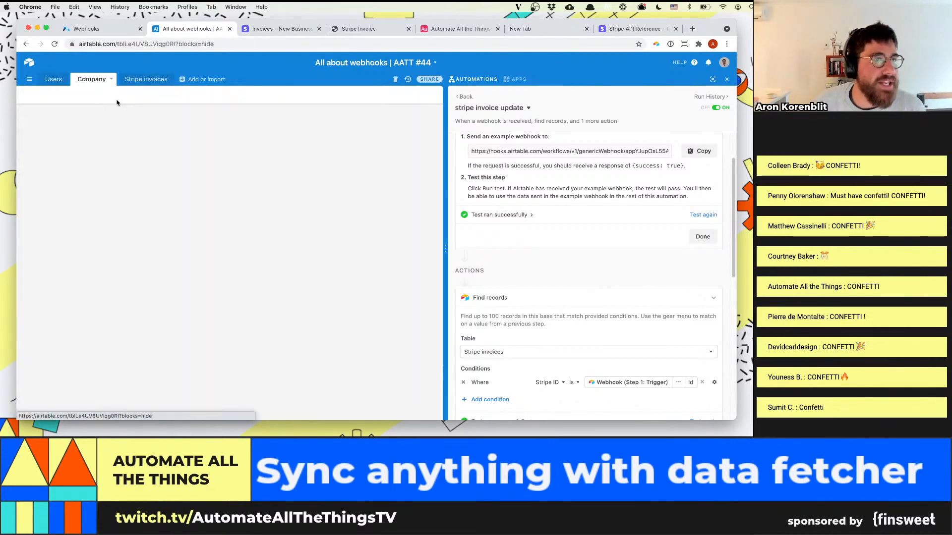
pyautogui.click(132, 79)
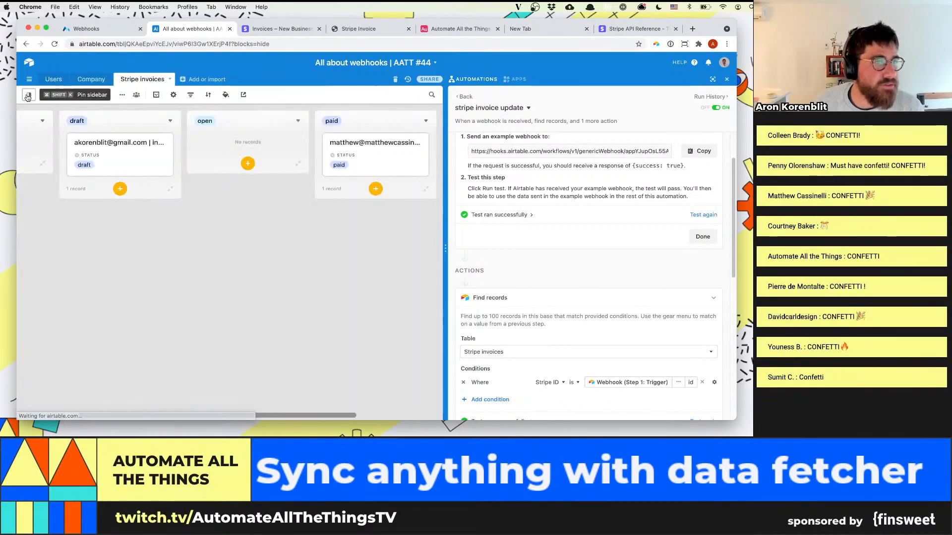
pyautogui.click(29, 95)
pyautogui.click(50, 136)
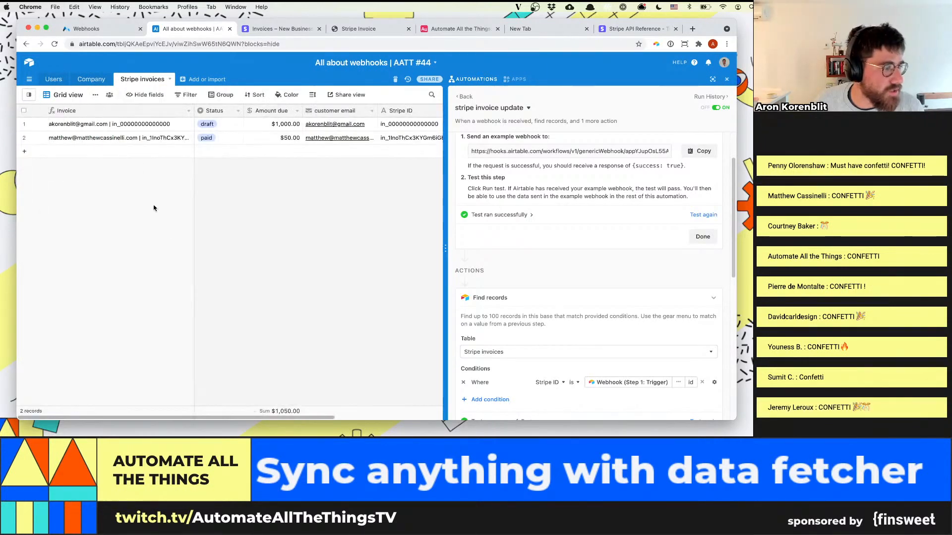
# Rename the Status field's paid option to "Paid!" and save the field
pyautogui.click(228, 124)
pyautogui.click(236, 111)
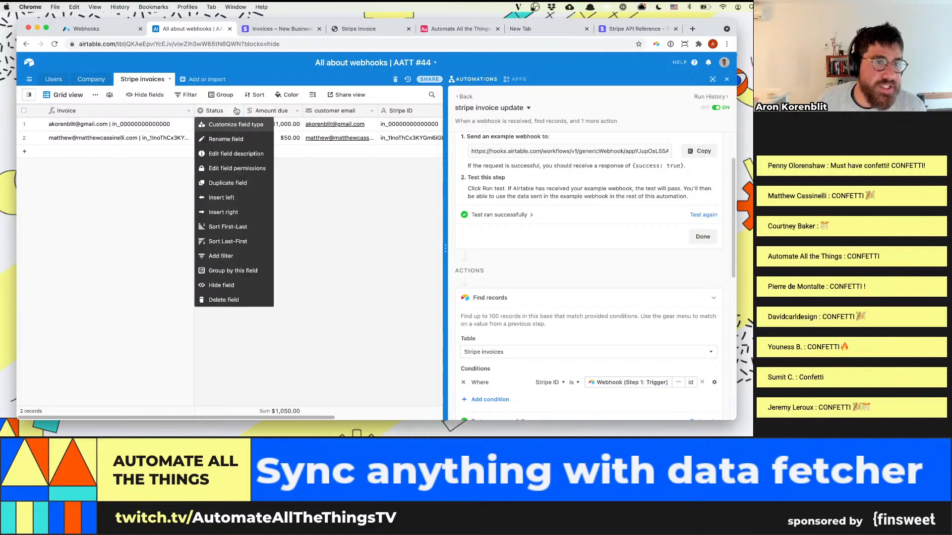
pyautogui.click(228, 123)
pyautogui.click(257, 209)
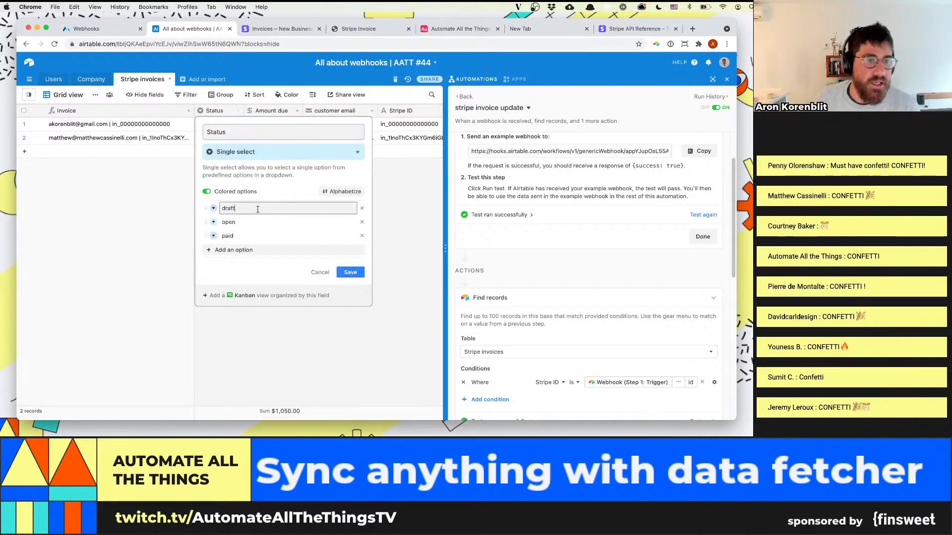
pyautogui.doubleClick(231, 208)
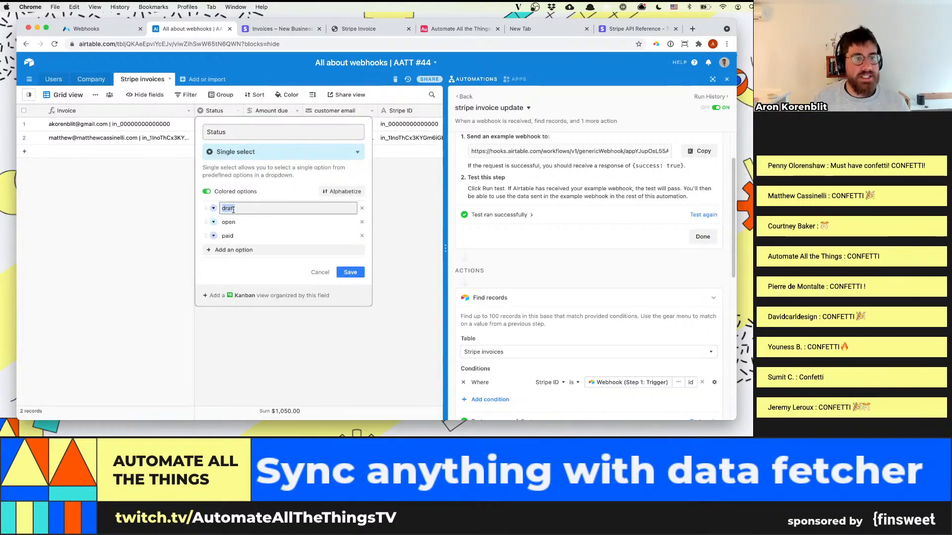
pyautogui.doubleClick(286, 237)
pyautogui.write('Paid')
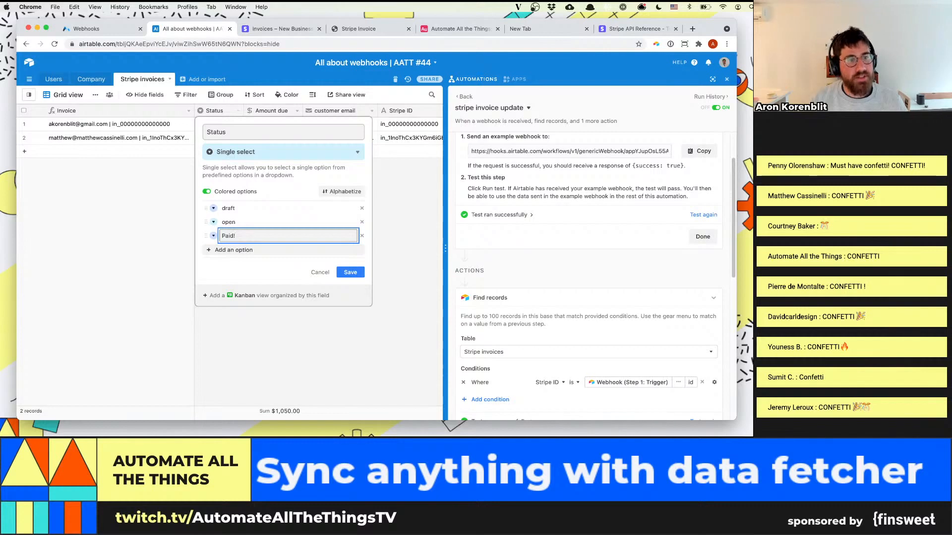
pyautogui.click(350, 272)
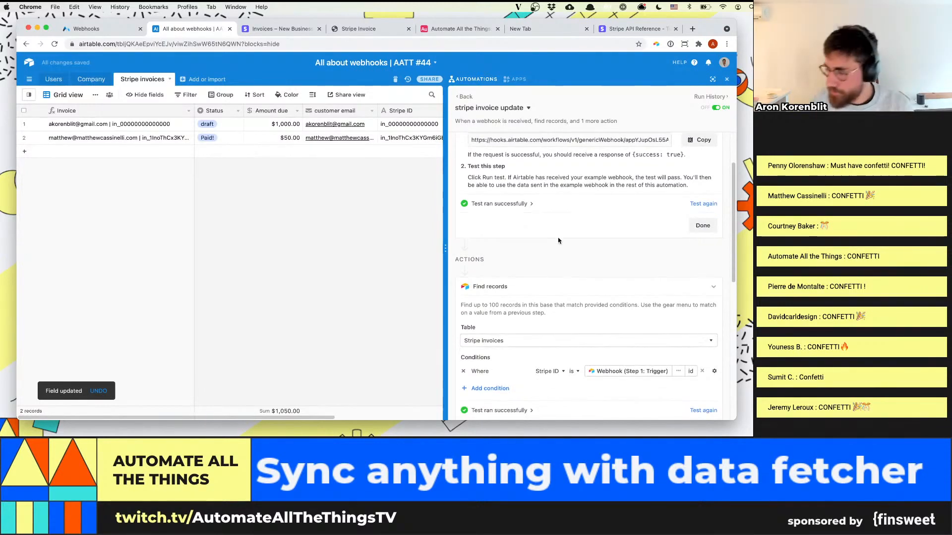
# Insert a Run script action between the webhook trigger and Find records in the "stripe invoice update" automation
pyautogui.scroll(-1, 535, 280)
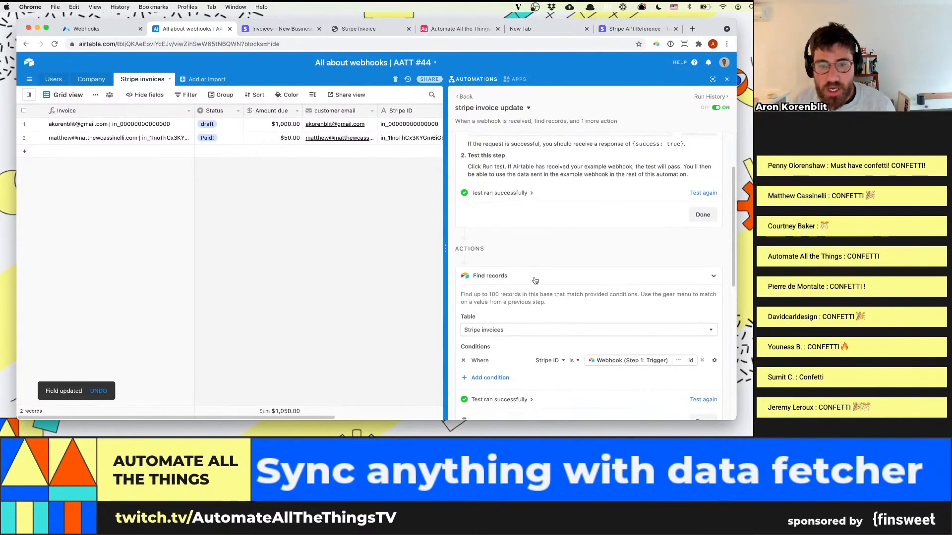
pyautogui.click(590, 250)
pyautogui.write('script')
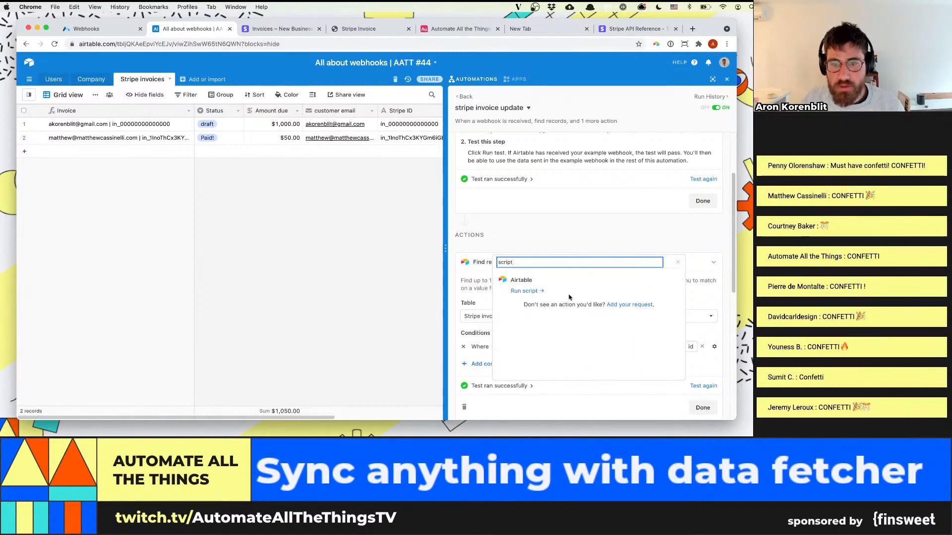
pyautogui.click(540, 291)
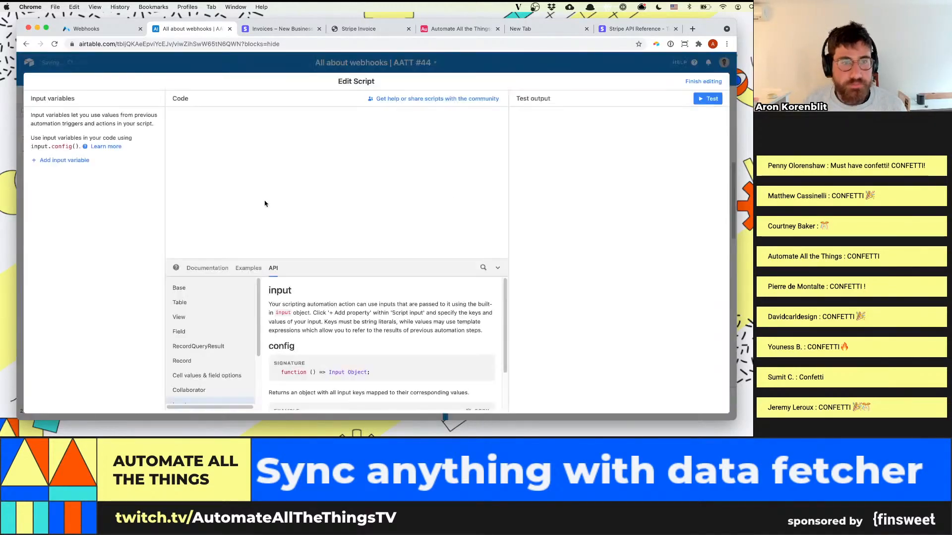
# Add an input variable named "status" to the script
pyautogui.click(63, 160)
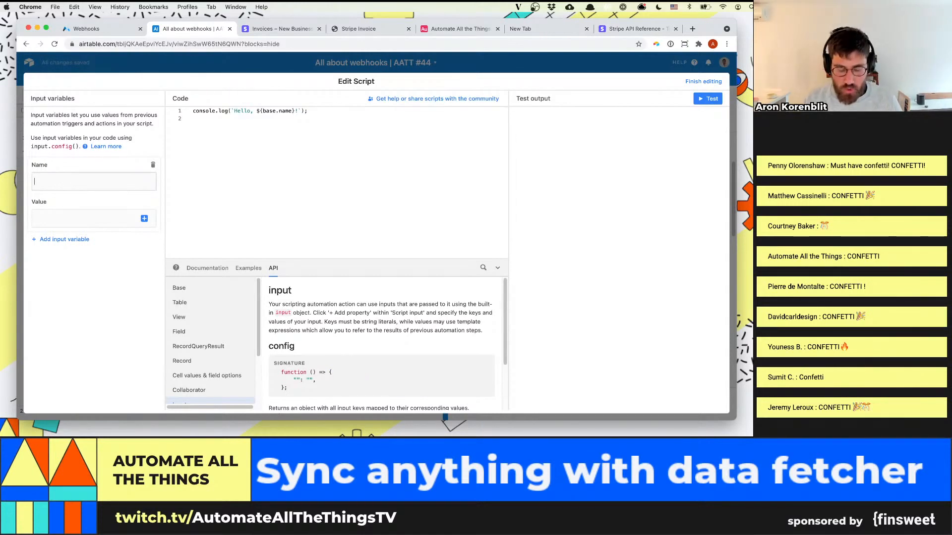
pyautogui.write('status')
pyautogui.press('Tab')
# Set the input variable's value to the status property found under body, data and object of the Step 1 webhook
pyautogui.click(145, 219)
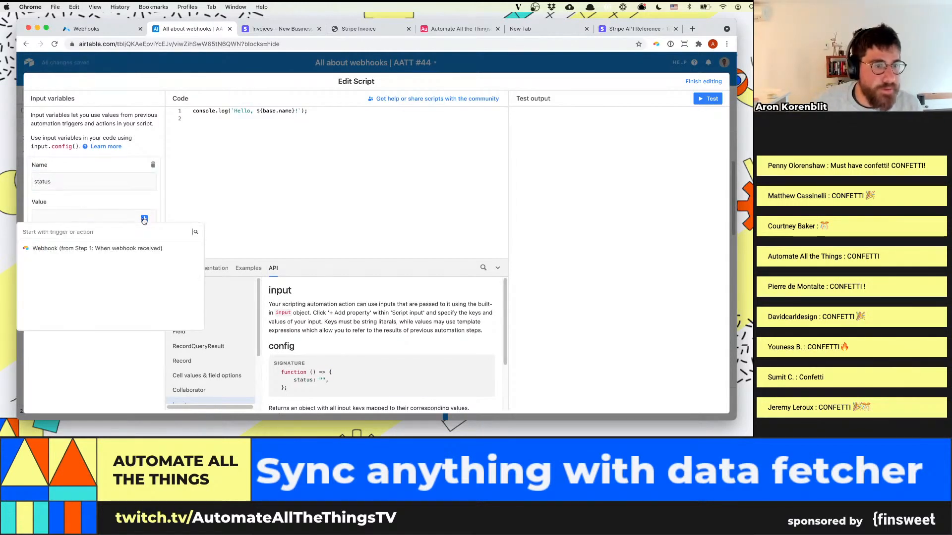
pyautogui.click(186, 248)
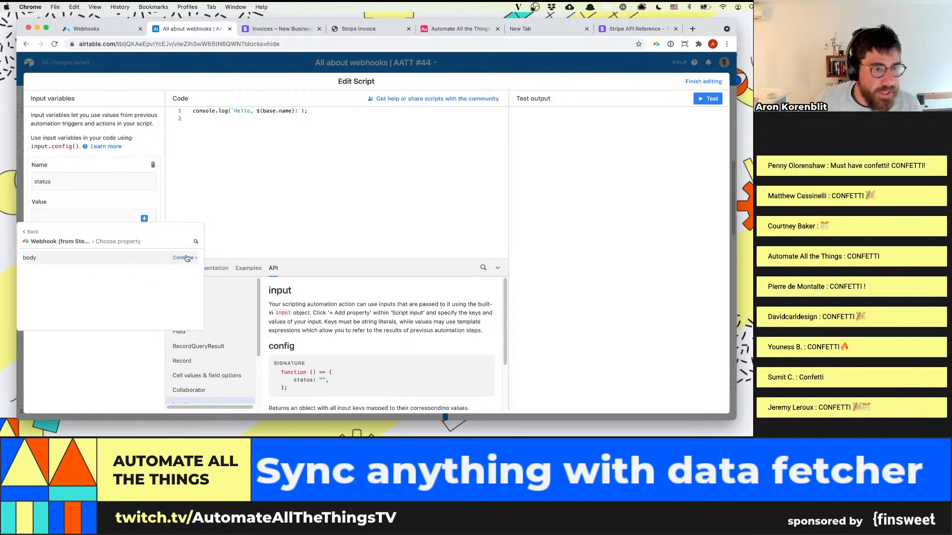
pyautogui.click(187, 258)
pyautogui.scroll(-2, 99, 293)
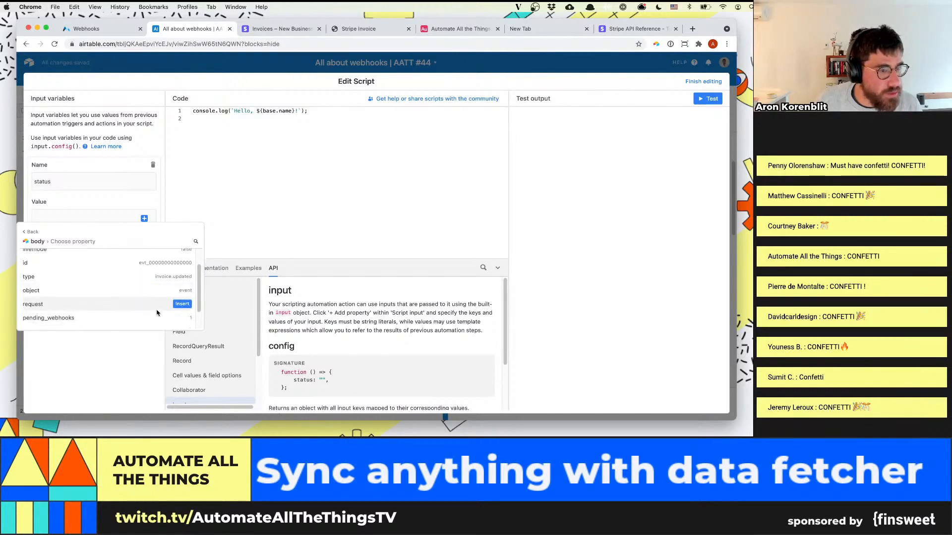
pyautogui.scroll(1, 99, 287)
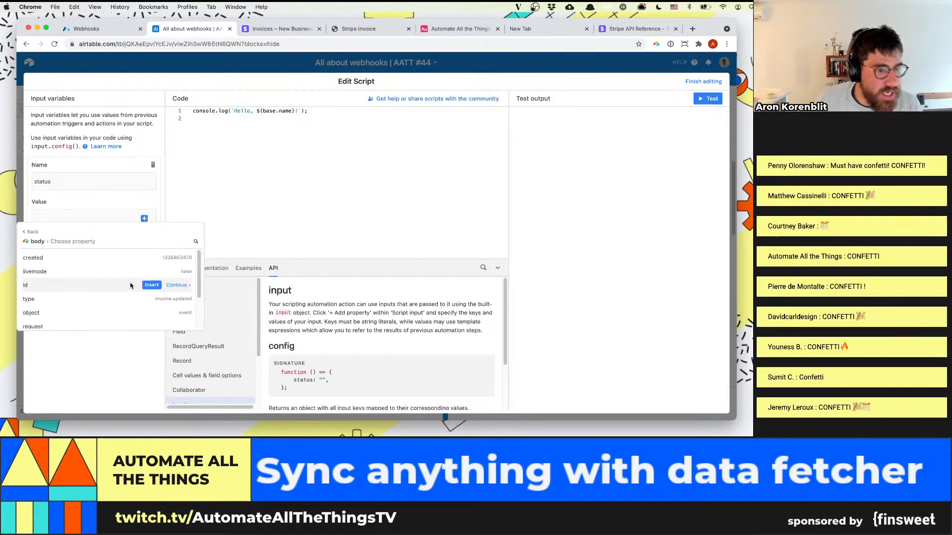
pyautogui.scroll(-1, 147, 279)
pyautogui.scroll(-2, 147, 279)
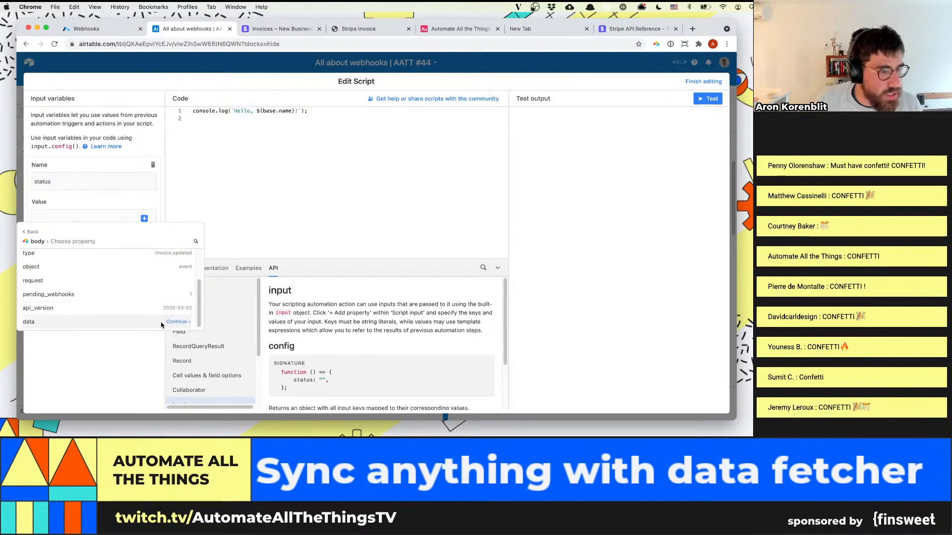
pyautogui.click(179, 324)
pyautogui.click(181, 258)
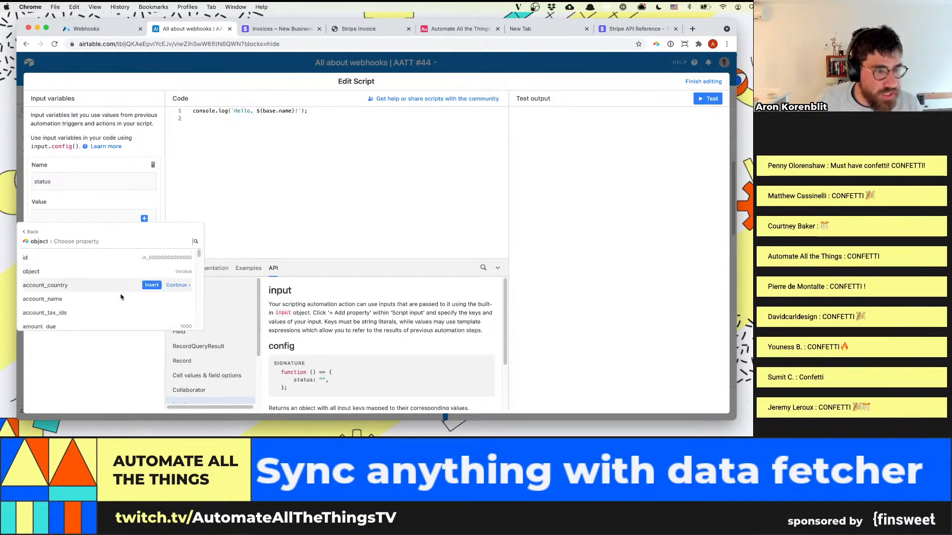
pyautogui.scroll(-5, 116, 301)
pyautogui.click(195, 242)
pyautogui.write('stat')
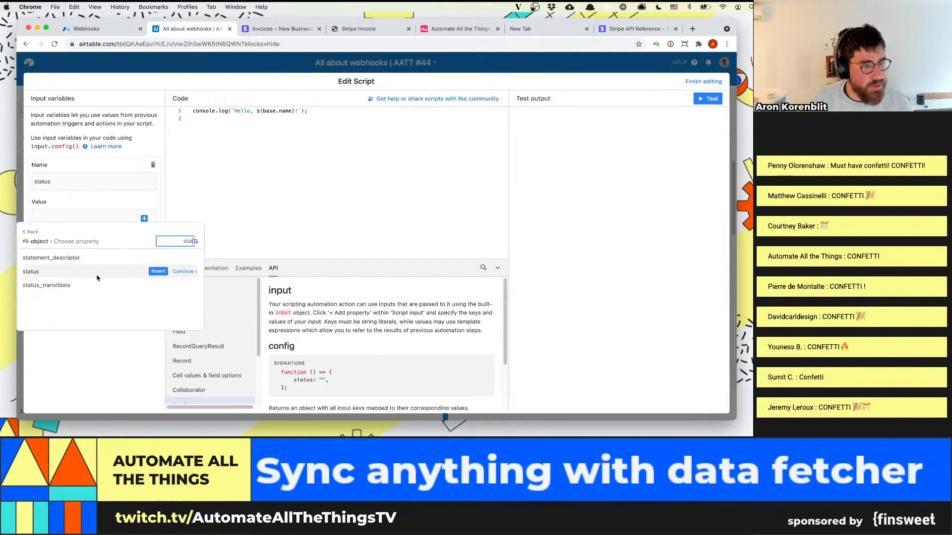
pyautogui.moveTo(160, 273)
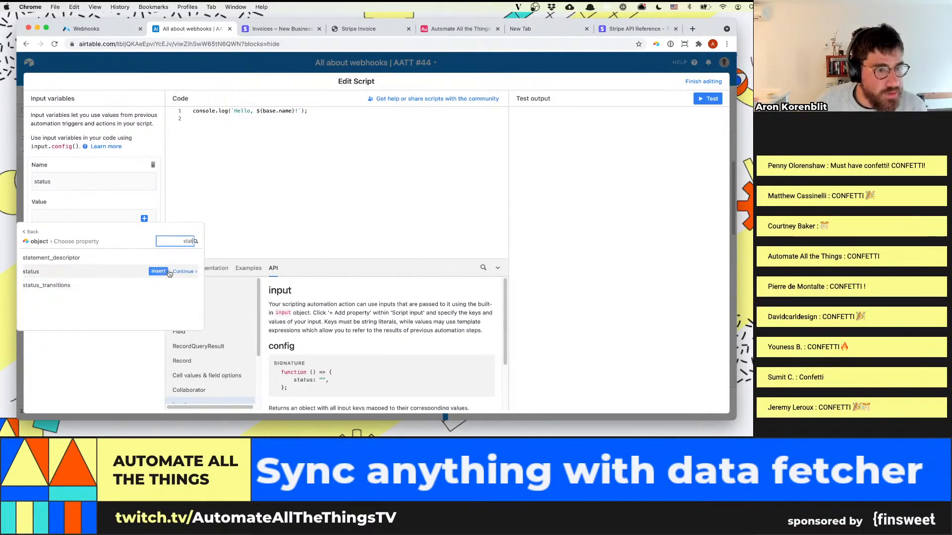
pyautogui.click(159, 272)
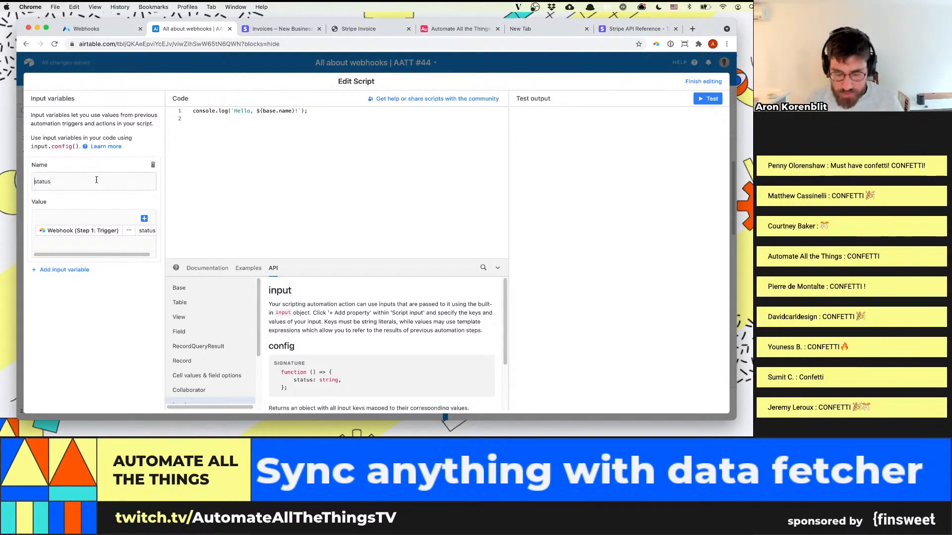
# Rename the script's input variable to "stripeStatus"
pyautogui.click(34, 181)
pyautogui.write('stripe')
pyautogui.press('Delete')
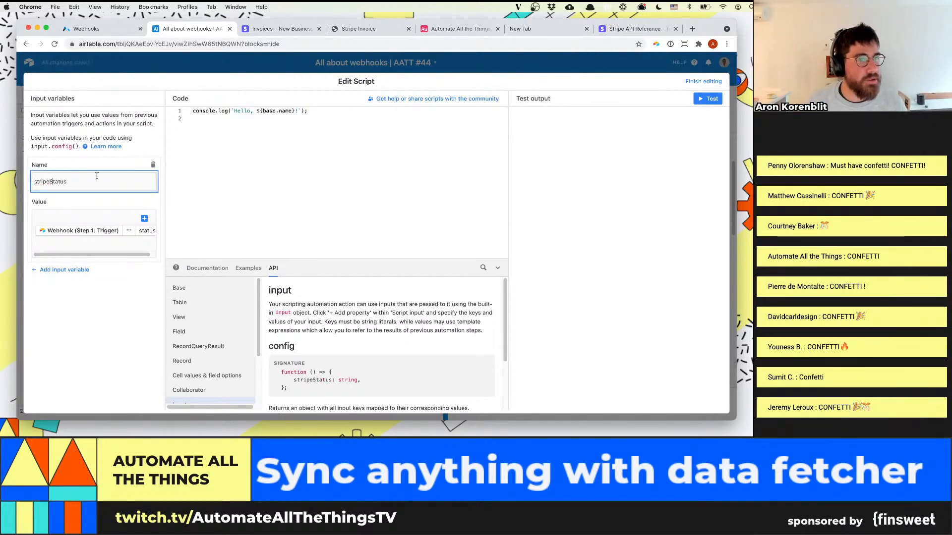
# Clear the sample code from the script and start a let declaration
pyautogui.click(310, 187)
pyautogui.press('super+a')
pyautogui.press('BackSpace')
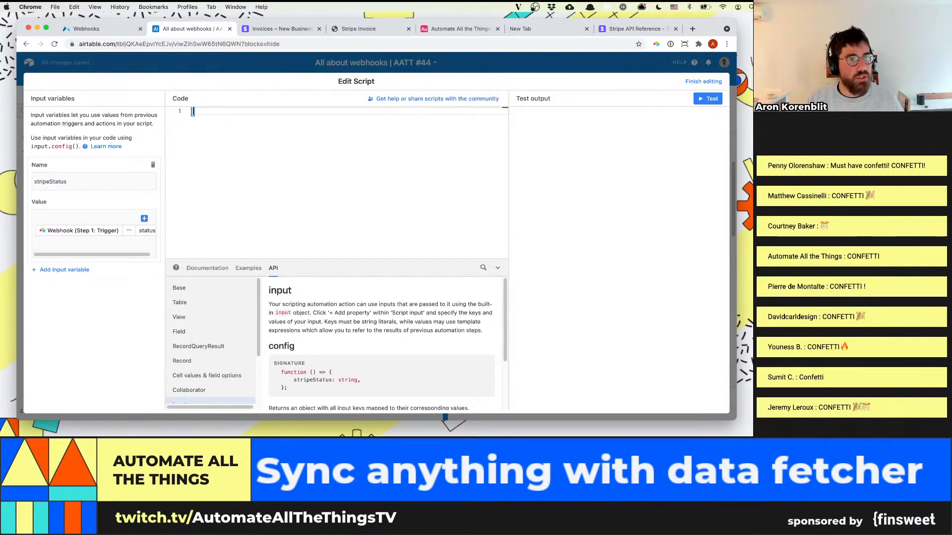
pyautogui.write('let')
# Search the scripting docs for "input" and examine the input.config() example
pyautogui.click(483, 268)
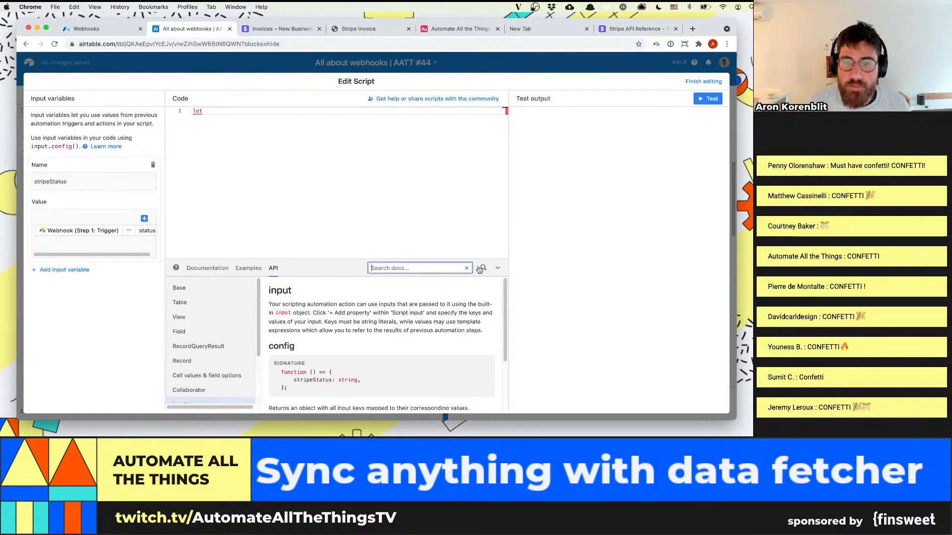
pyautogui.write('input config')
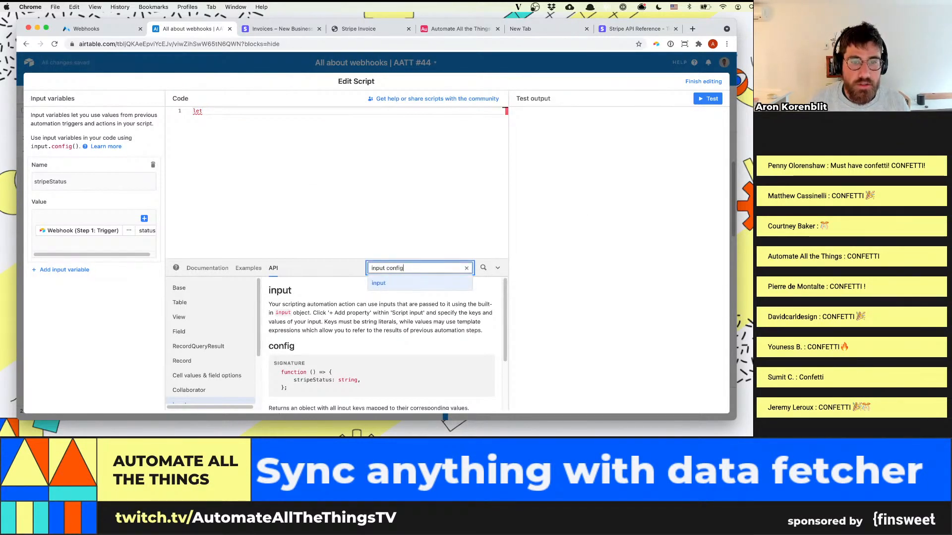
pyautogui.press('Return')
pyautogui.click(483, 268)
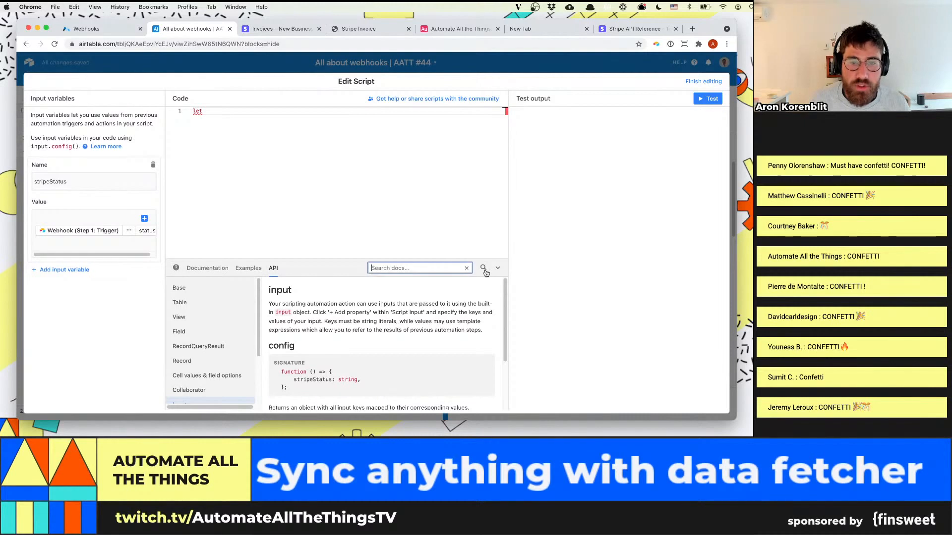
pyautogui.click(365, 335)
pyautogui.scroll(-3, 365, 337)
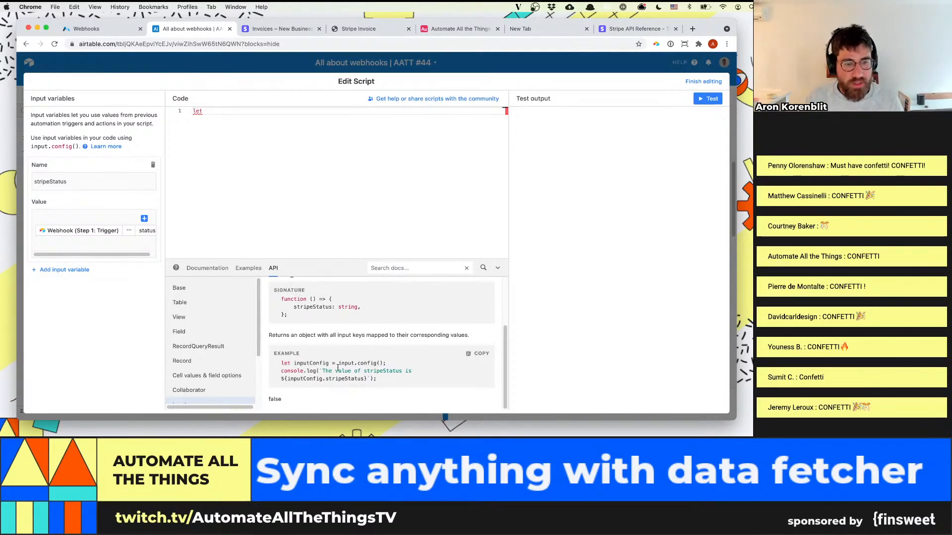
# Complete the declaration as let inputConfig = input.config(); on the script's first line
pyautogui.write('inpu')
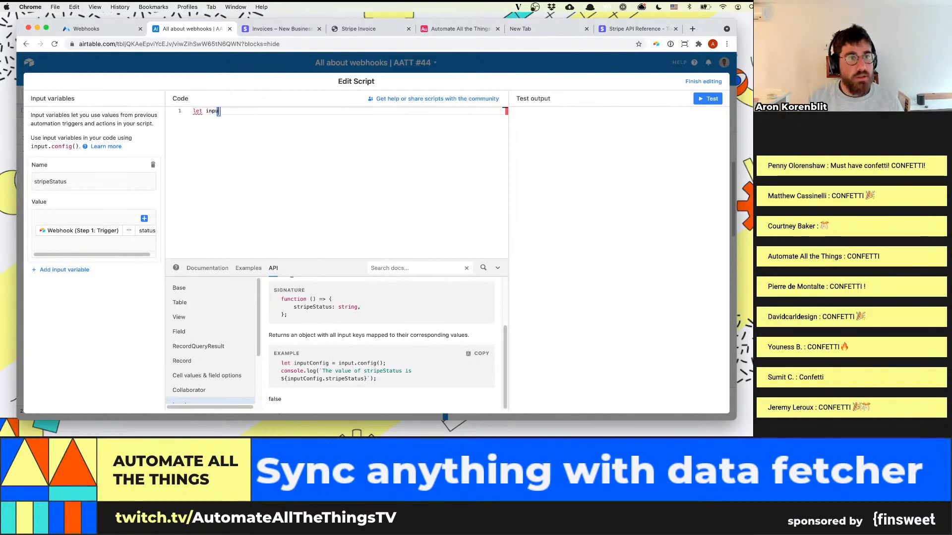
pyautogui.write('tConfig ')
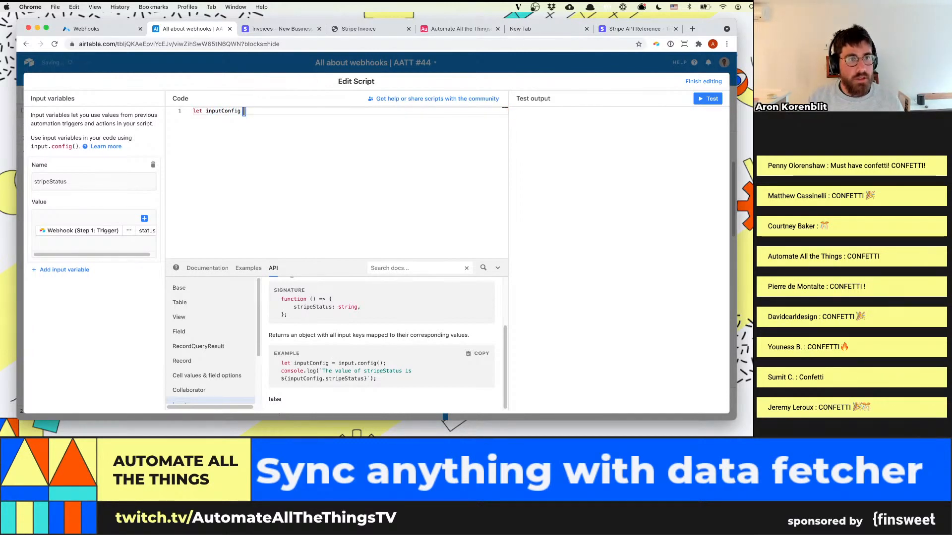
pyautogui.write('= inpu')
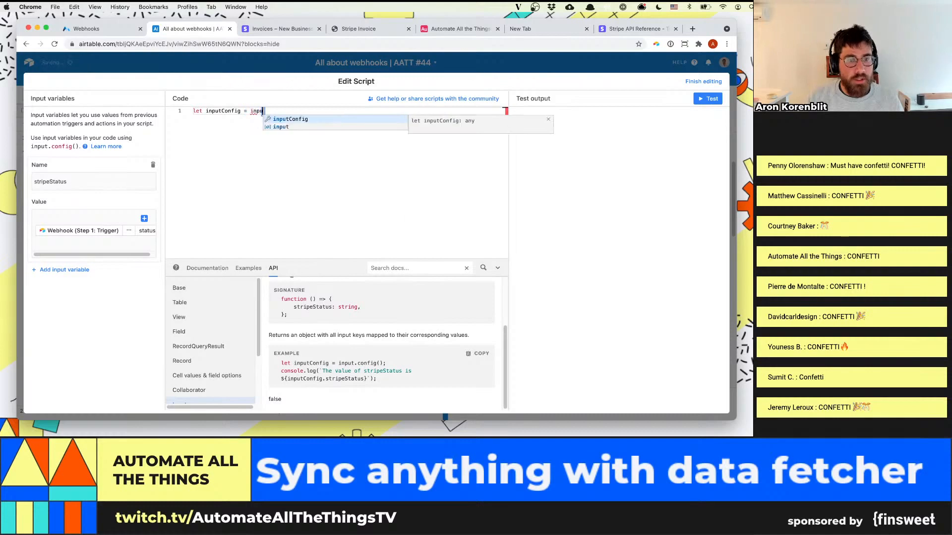
pyautogui.write('t.config();')
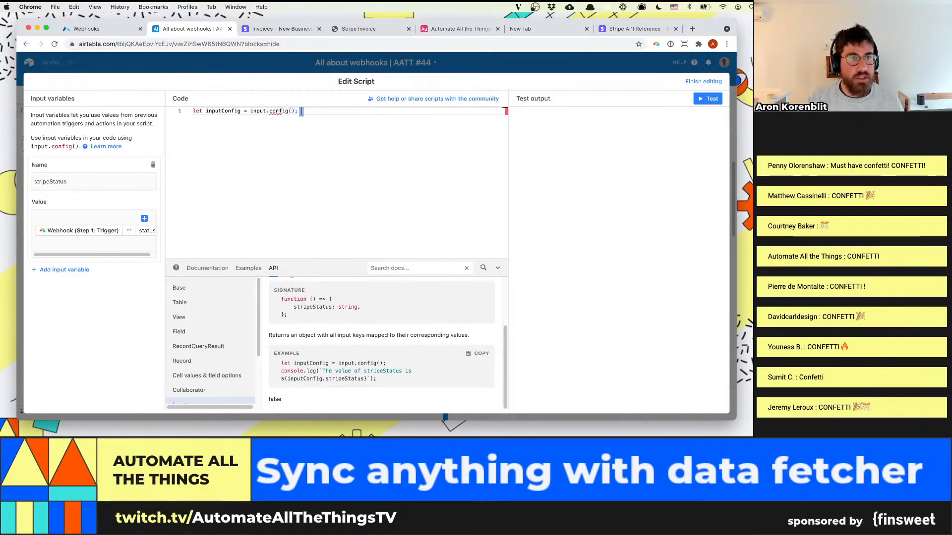
# Add console.log(inputConfig); on line 3 and test the script, expanding the logged object in the output
pyautogui.press('Return')
pyautogui.press('Return')
pyautogui.write('conso')
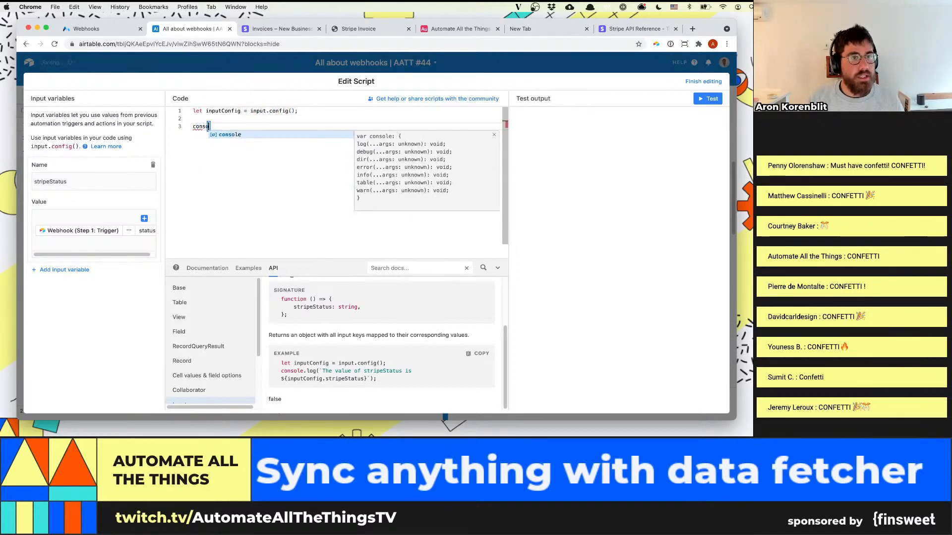
pyautogui.write('le.log(input')
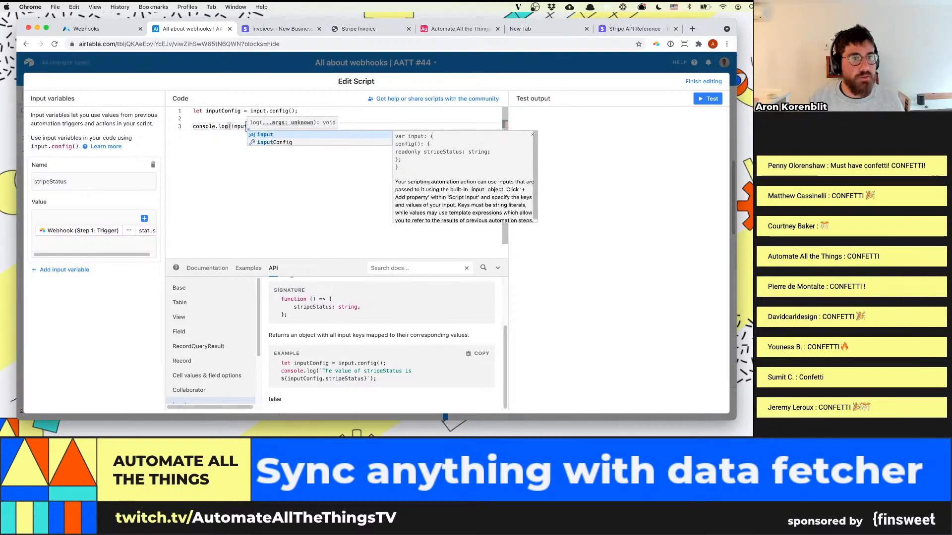
pyautogui.write('Config)')
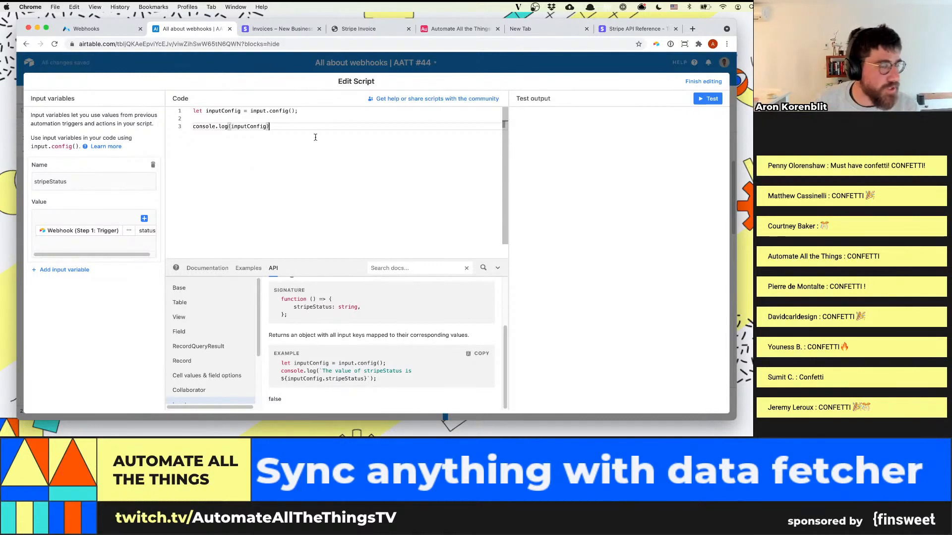
pyautogui.write(';')
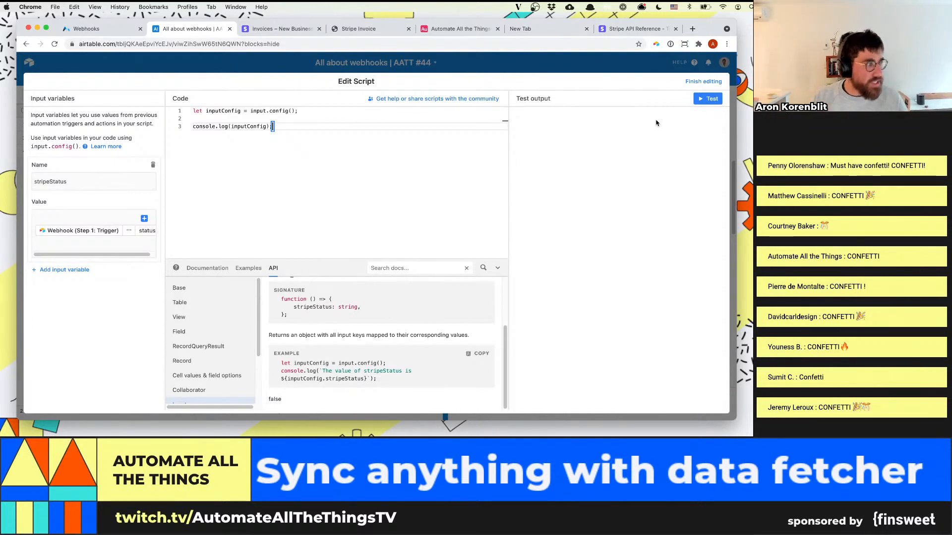
pyautogui.click(709, 99)
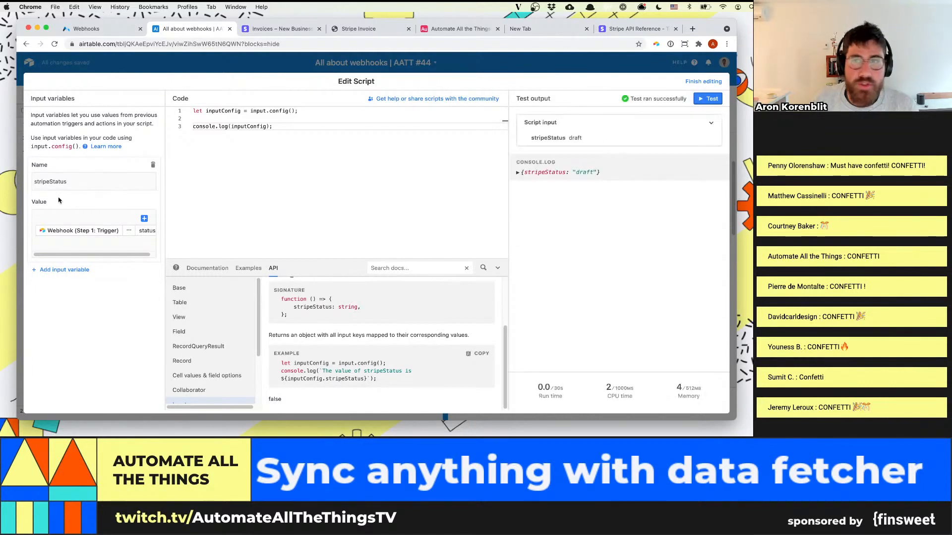
pyautogui.click(517, 172)
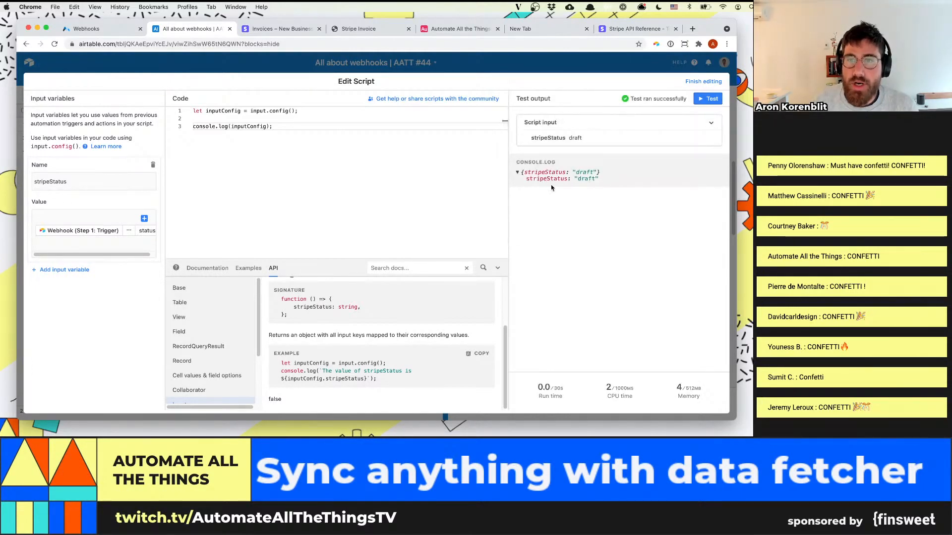
# Open an if block on line 5 with the condition stripeStatus == "draft"
pyautogui.click(254, 206)
pyautogui.press('Return')
pyautogui.press('Return')
pyautogui.write('if')
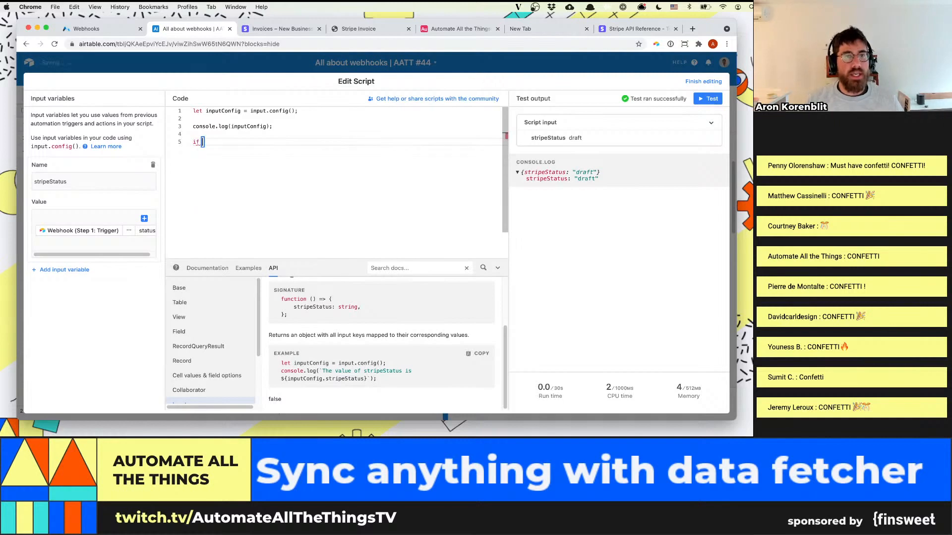
pyautogui.press('BackSpace')
pyautogui.press('BackSpace')
pyautogui.press('BackSpace')
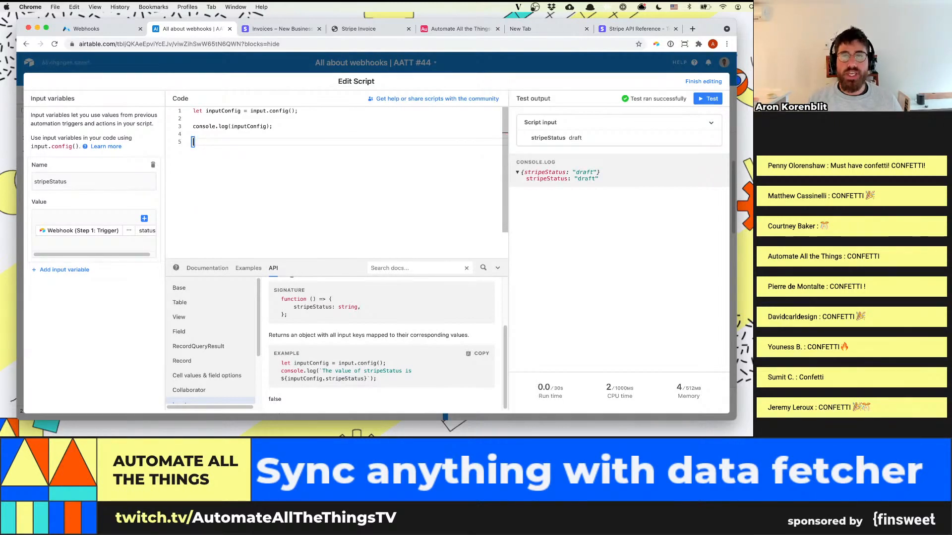
pyautogui.write('if ')
pyautogui.write('(str')
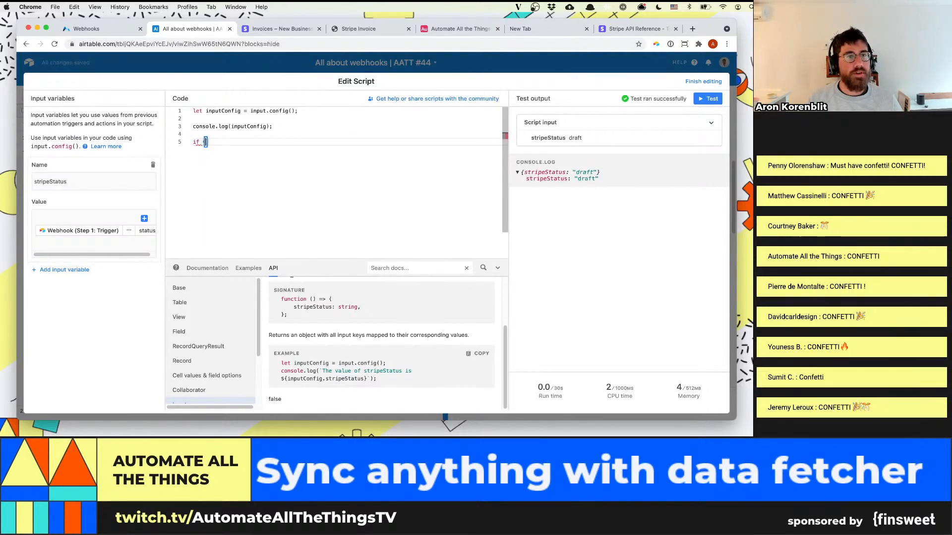
pyautogui.write('ipe')
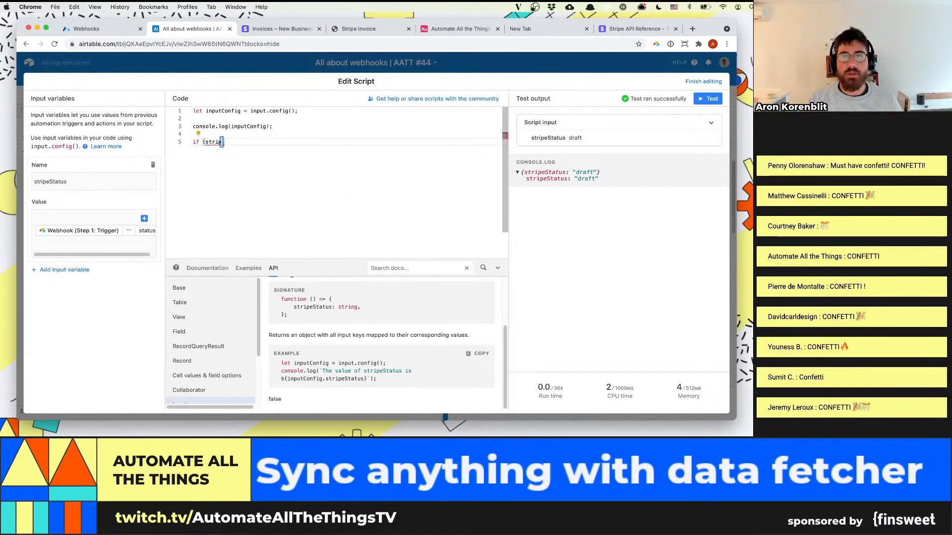
pyautogui.write('Status ==')
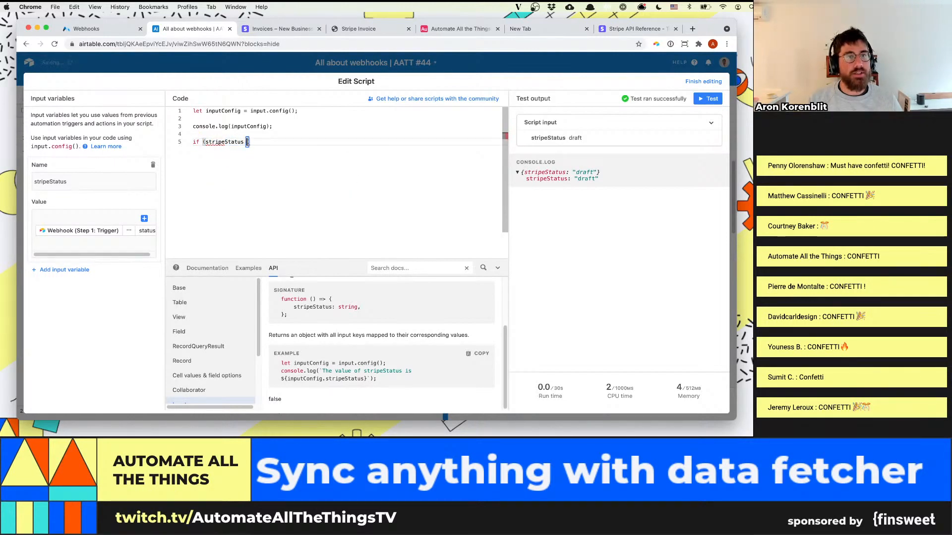
pyautogui.write(" '")
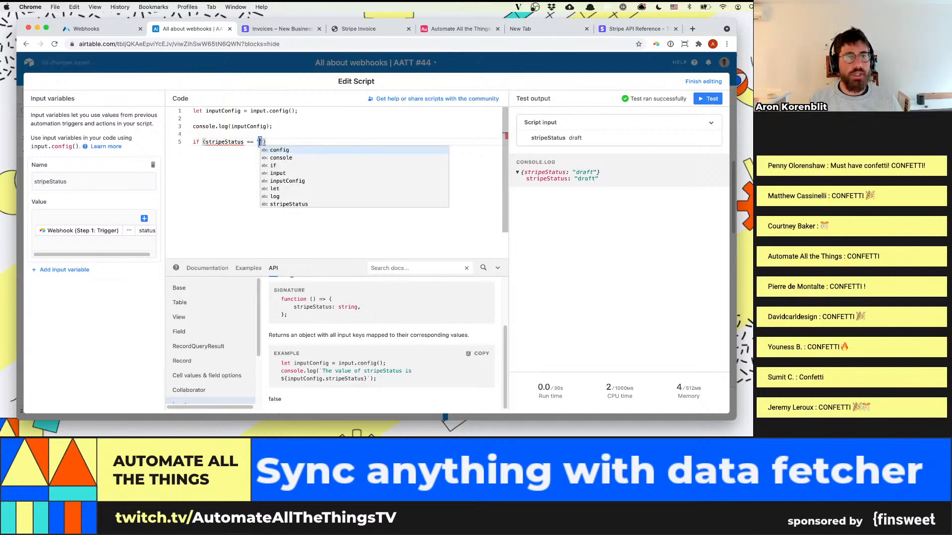
pyautogui.write('draft") ')
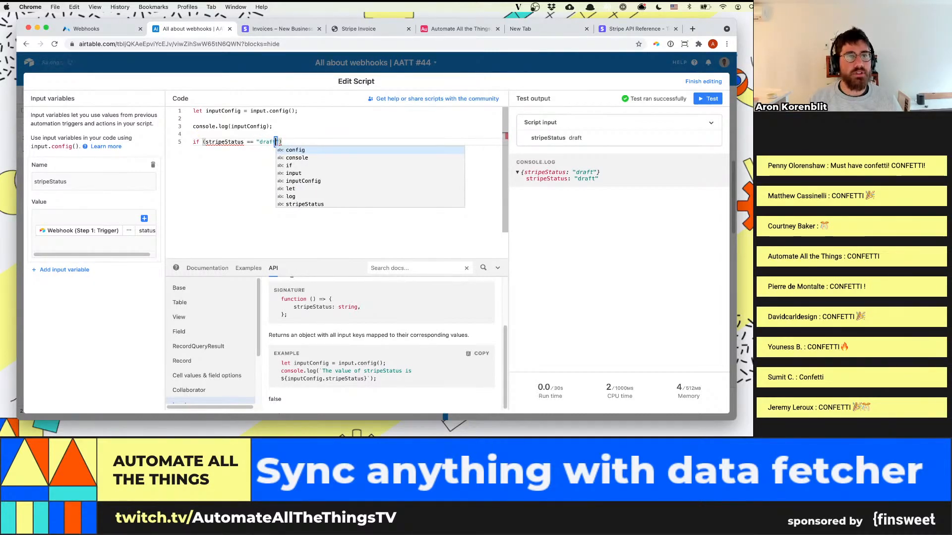
pyautogui.write('{')
pyautogui.press('Return')
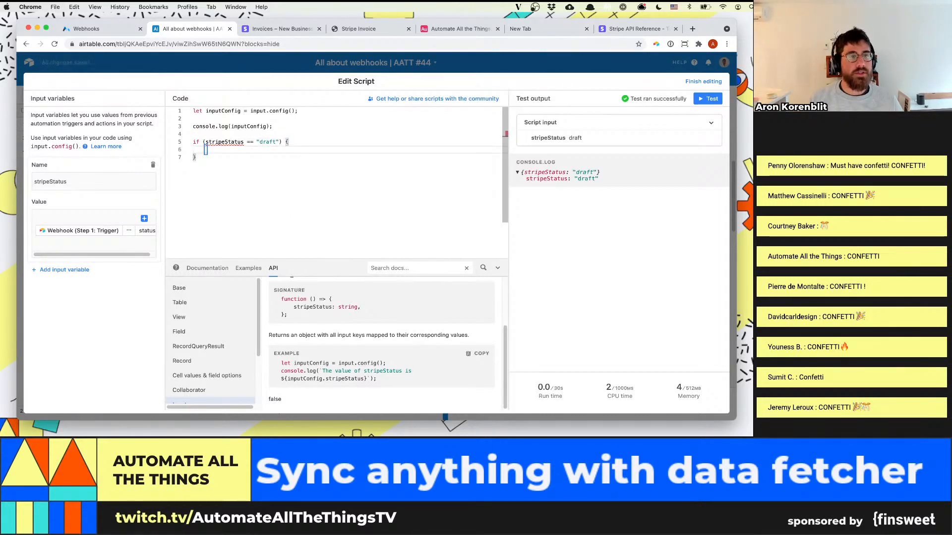
# Inside the if block, declare let airtableStatus = "Draft";
pyautogui.write('let ')
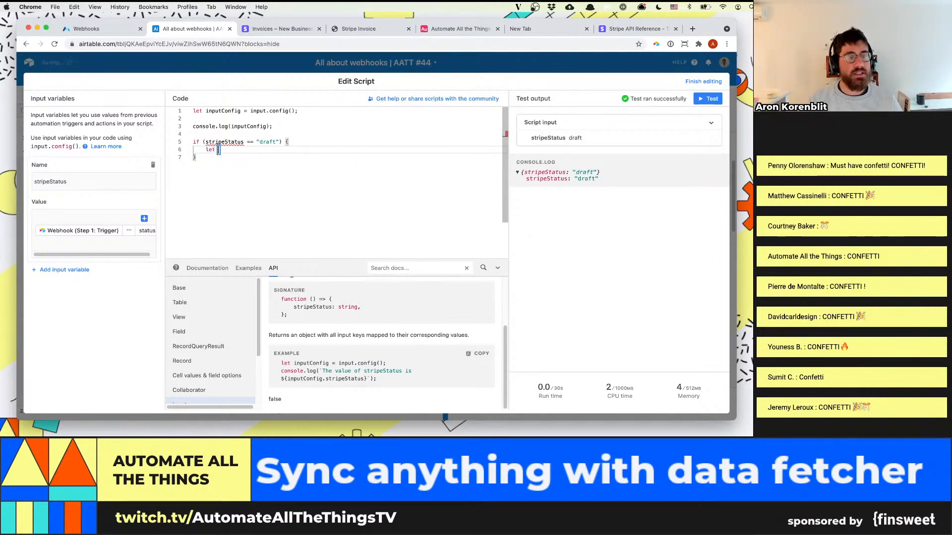
pyautogui.write('airtable')
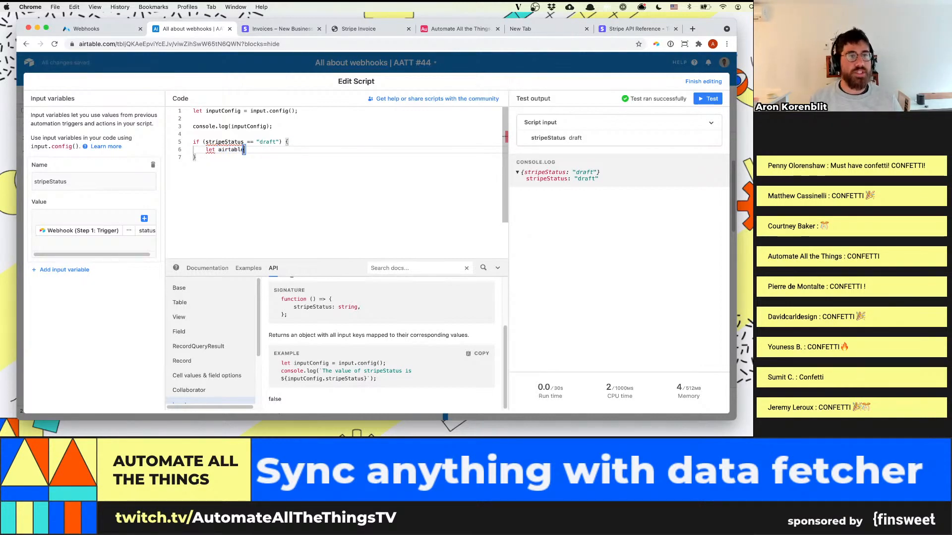
pyautogui.write('Status = ')
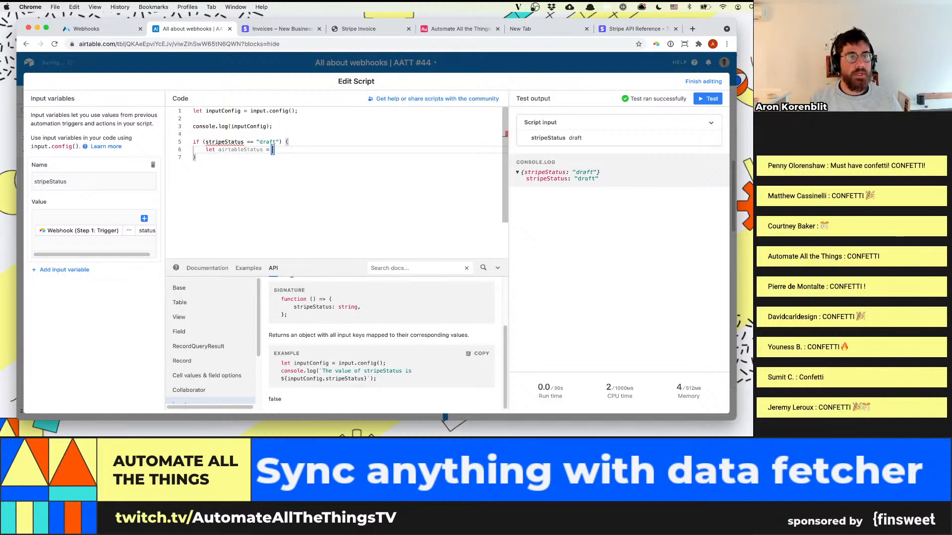
pyautogui.write('"Draft"')
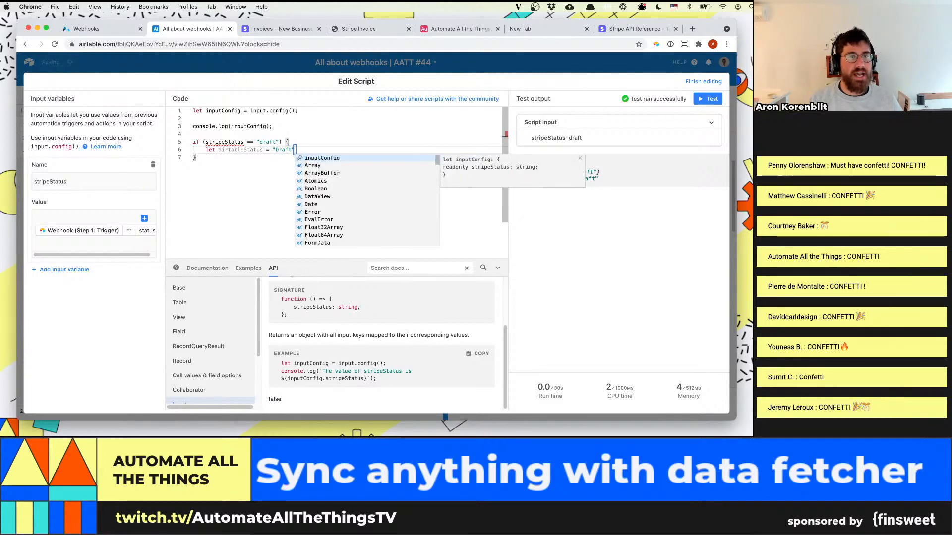
pyautogui.press('Escape')
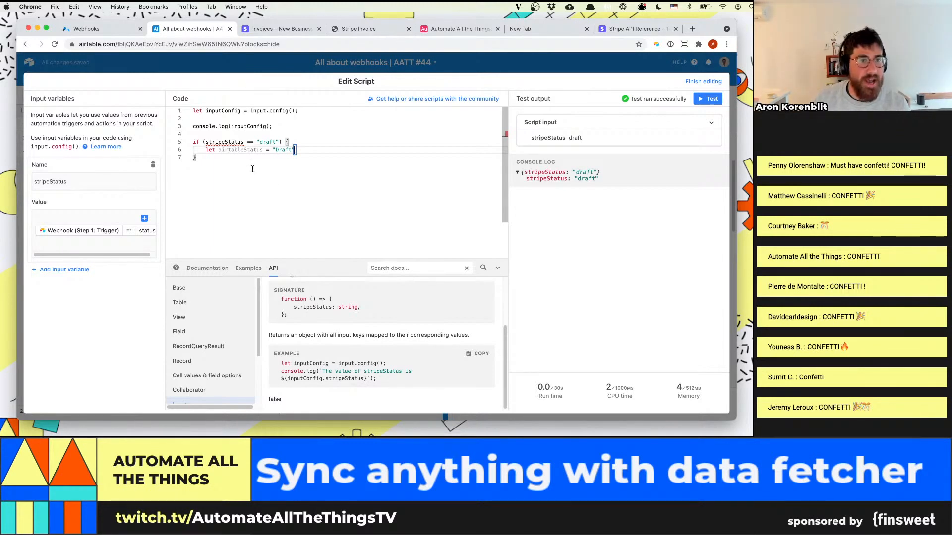
# Prefix stripeStatus in the if condition with config. so it reads config.stripeStatus
pyautogui.click(206, 143)
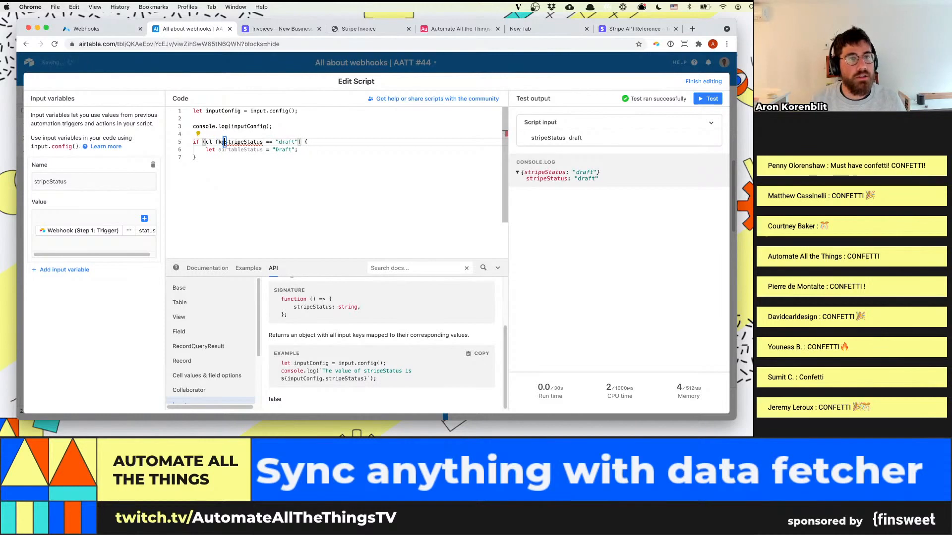
pyautogui.write('config.')
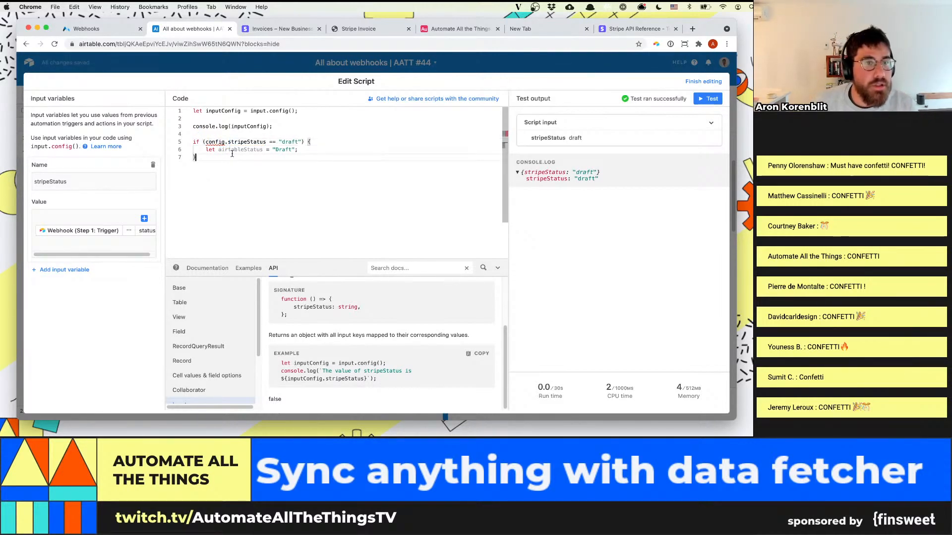
pyautogui.click(231, 149)
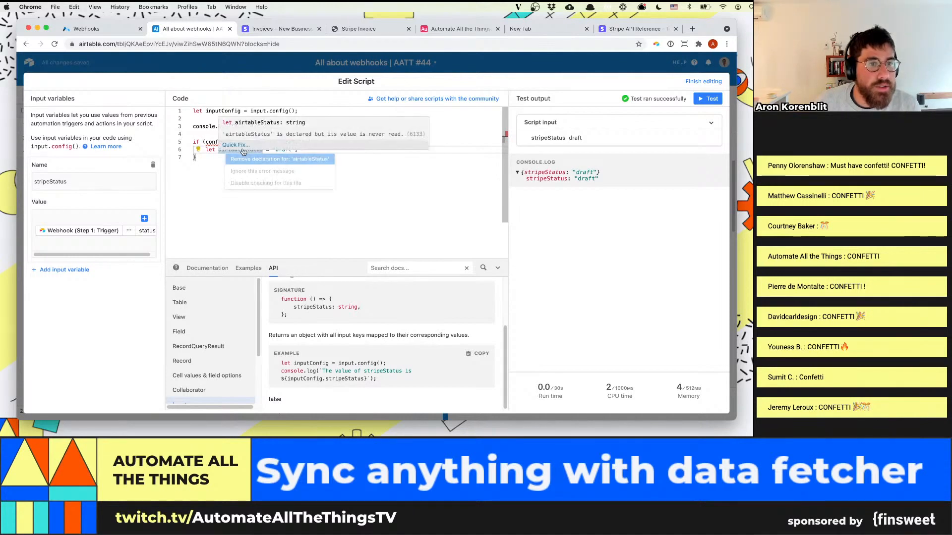
pyautogui.click(240, 145)
# Add an else branch that declares let airtableStatus = config.stripeStatus ;
pyautogui.click(199, 157)
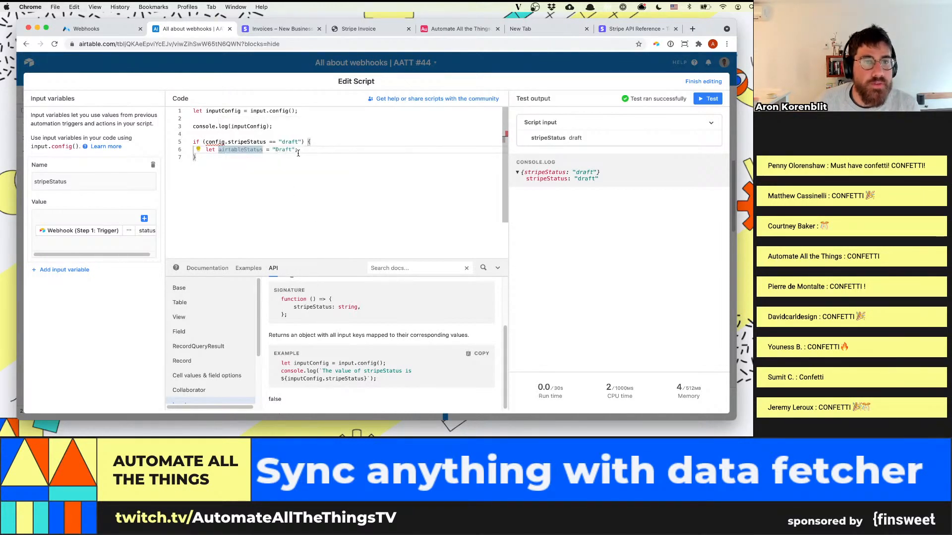
pyautogui.write('else {')
pyautogui.press('Return')
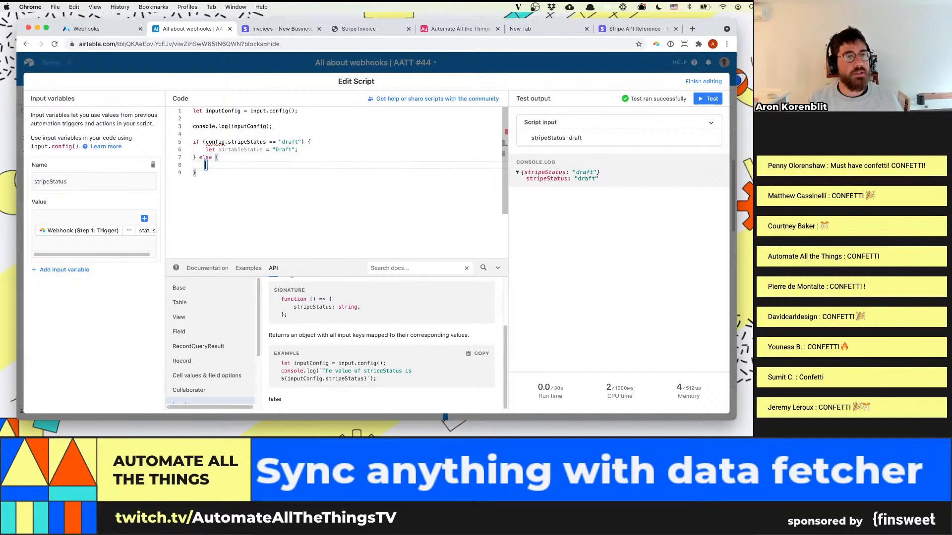
pyautogui.write('let airt')
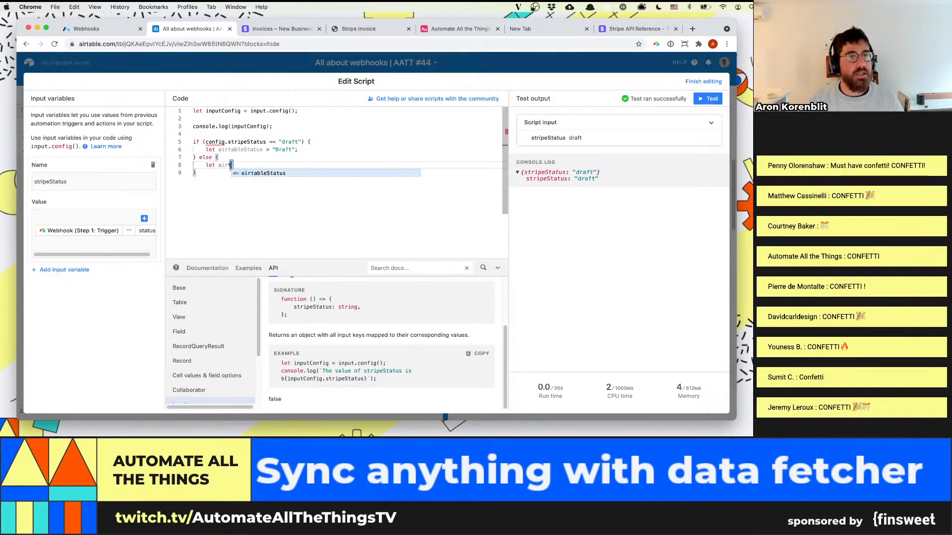
pyautogui.write('ableStatus = ')
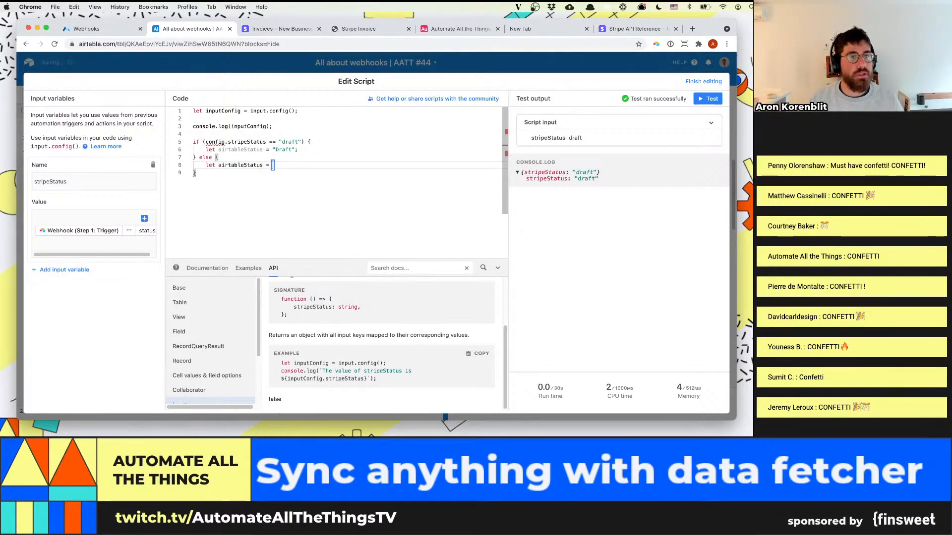
pyautogui.write('co')
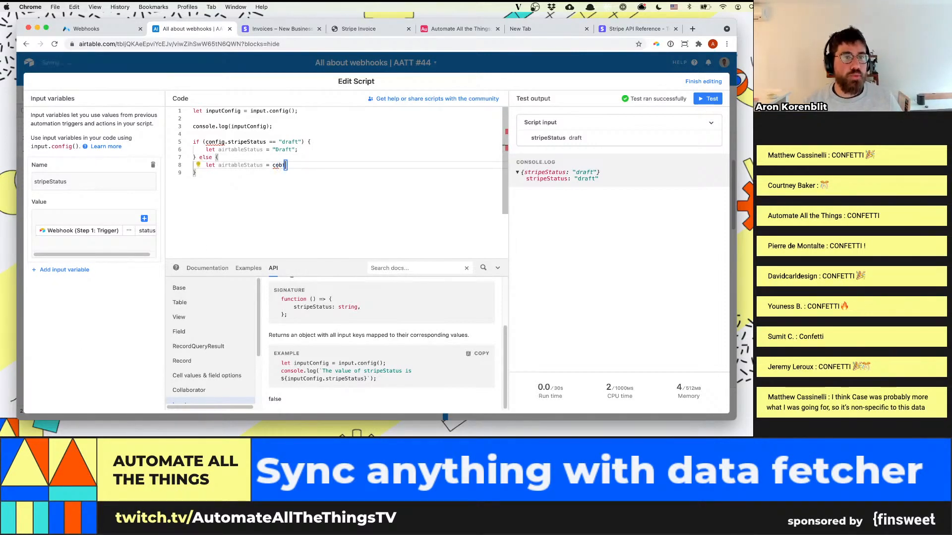
pyautogui.write('nfig')
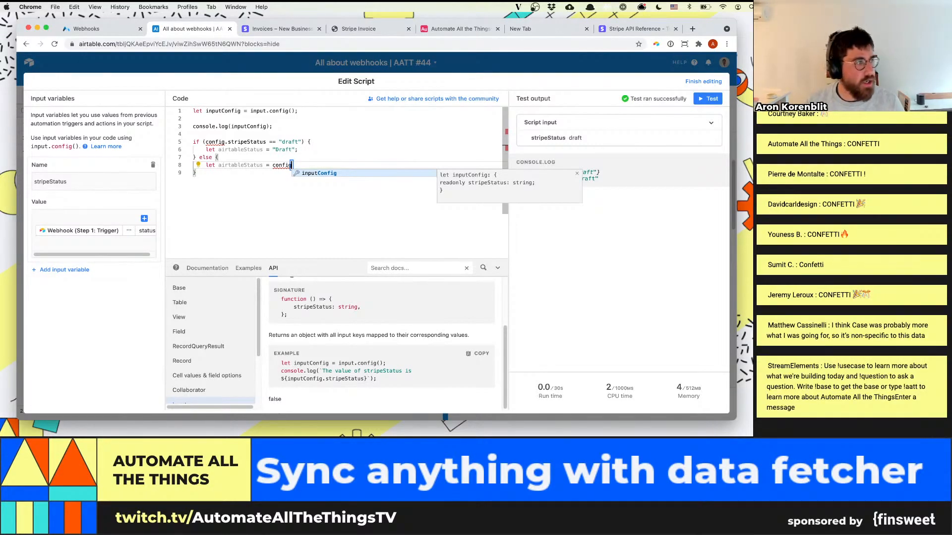
pyautogui.write('.')
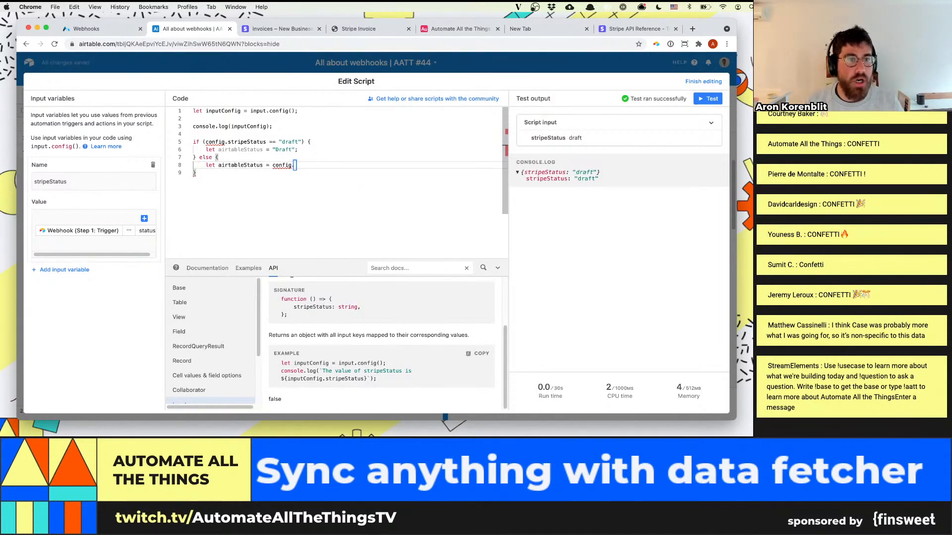
pyautogui.write('stripeStatus ;')
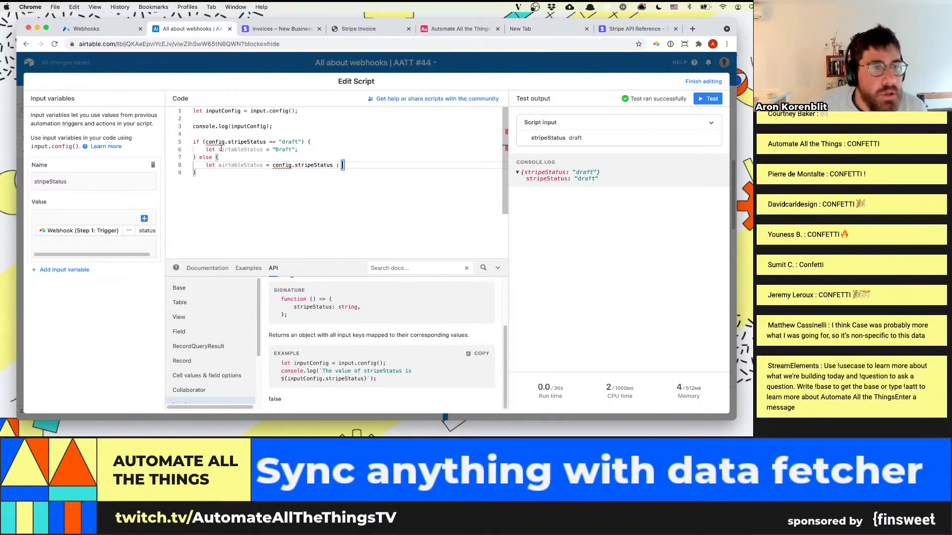
# Replace config with inputConfig in the if condition and the else branch, and put a semicolon after the final closing brace
pyautogui.click(218, 142)
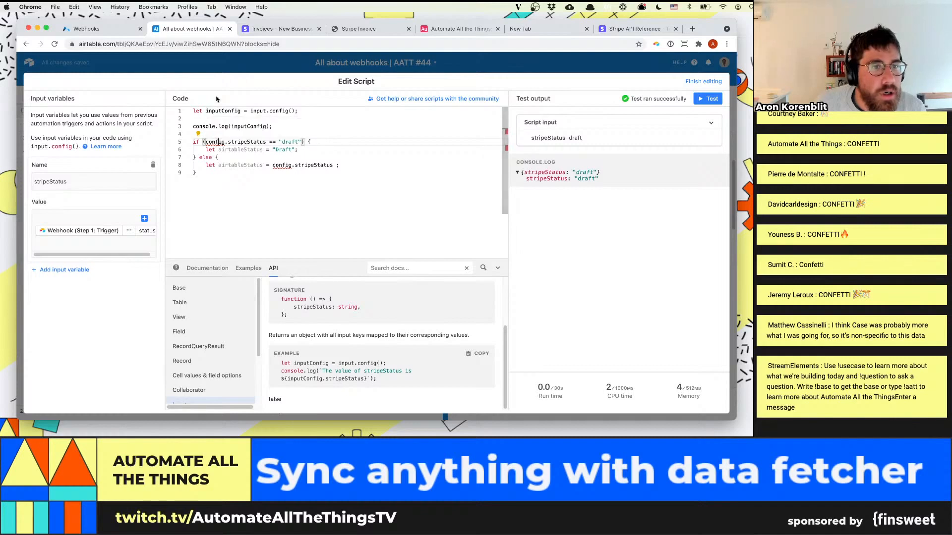
pyautogui.doubleClick(218, 142)
pyautogui.write('inputConfig')
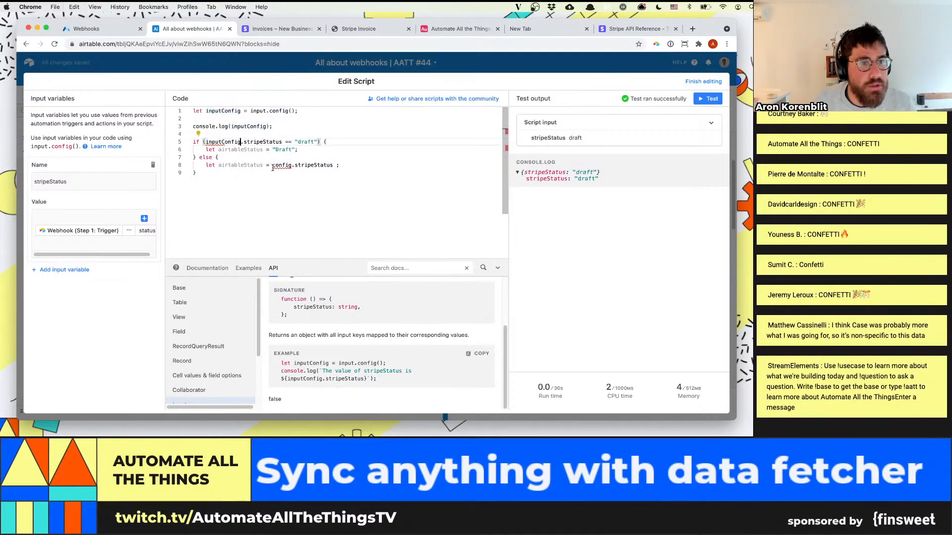
pyautogui.doubleClick(282, 165)
pyautogui.write('inputConfig')
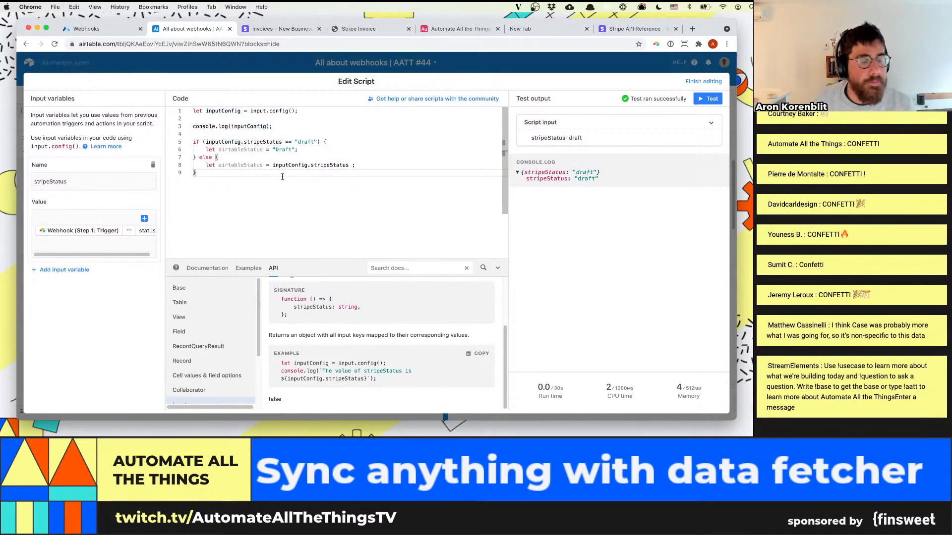
pyautogui.press('BackSpace')
pyautogui.write(';')
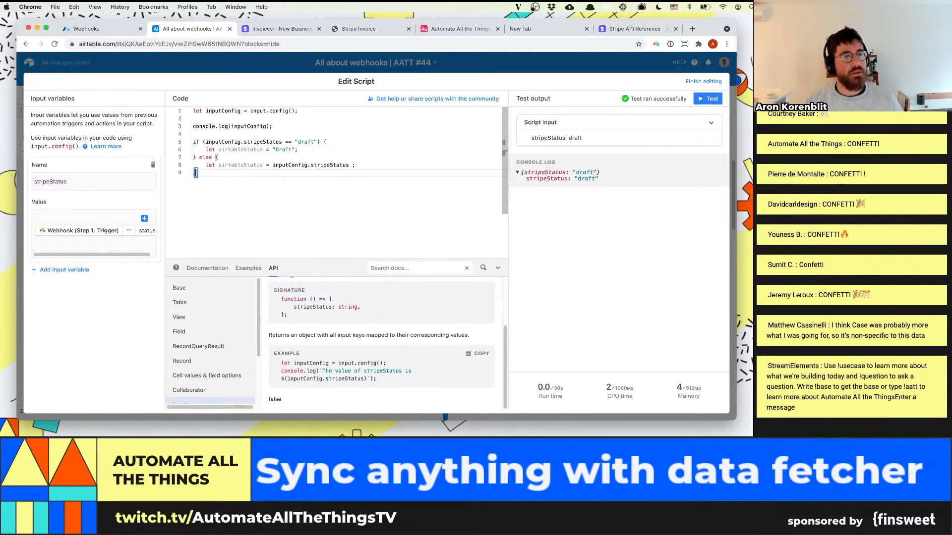
# Add console.log(airtableStatus); on line 11, below the if/else block
pyautogui.press('Return')
pyautogui.press('Return')
pyautogui.write('console.log')
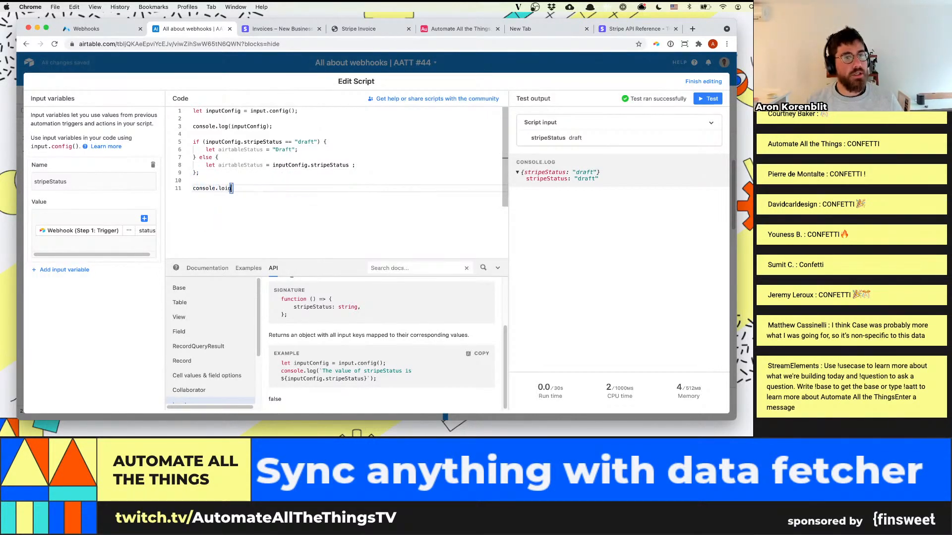
pyautogui.write('(airtableStatus)')
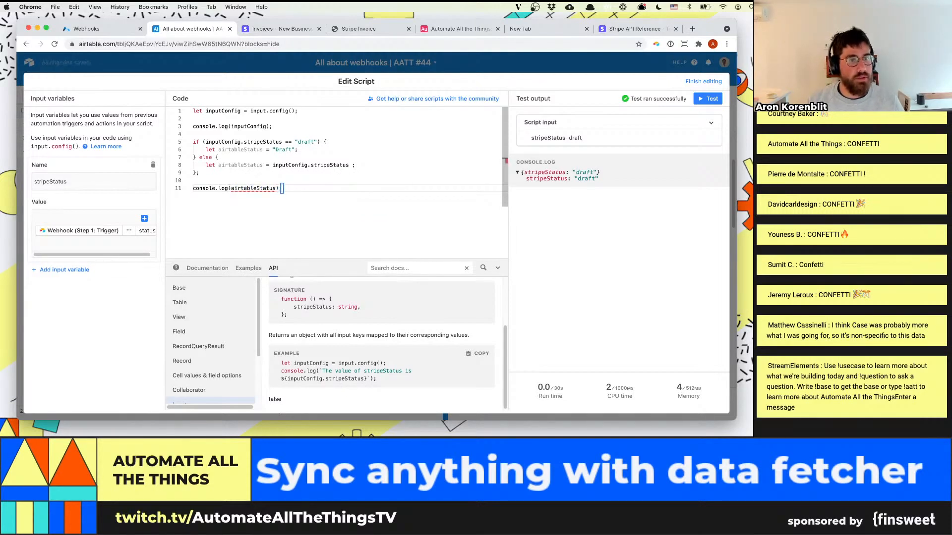
pyautogui.press('BackSpace')
pyautogui.write(';')
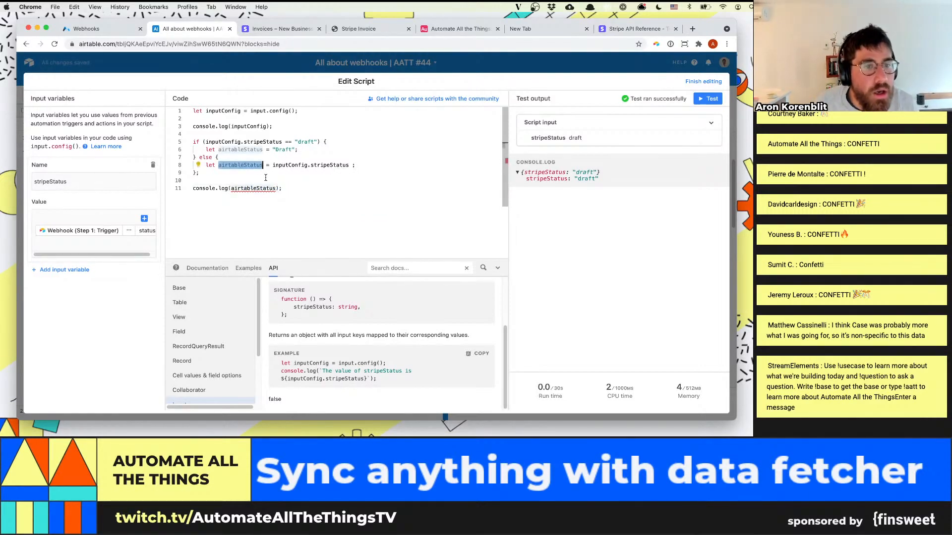
# Paste the else branch's airtableStatus variable name into the line 11 console.log call and test the script
pyautogui.doubleClick(257, 189)
pyautogui.write('airtableStatus')
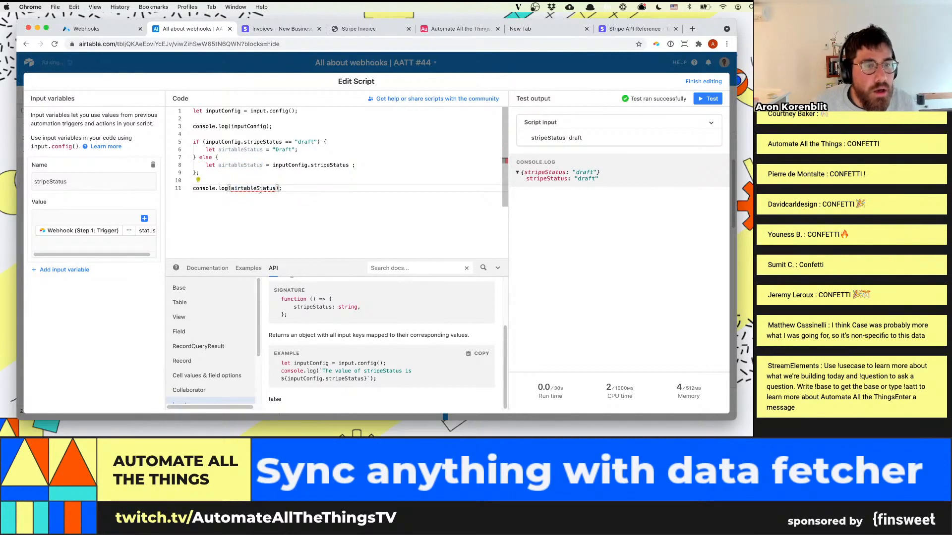
pyautogui.moveTo(255, 189)
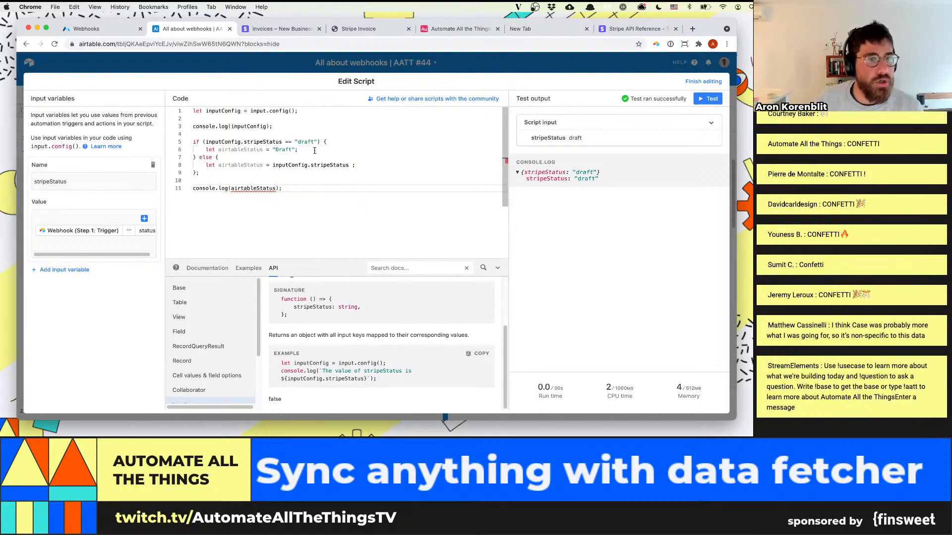
pyautogui.click(708, 98)
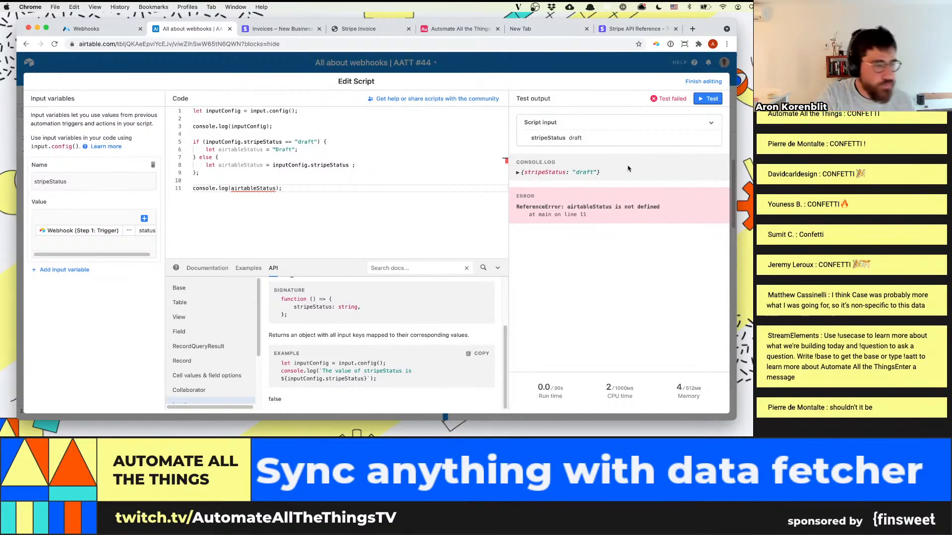
pyautogui.doubleClick(238, 166)
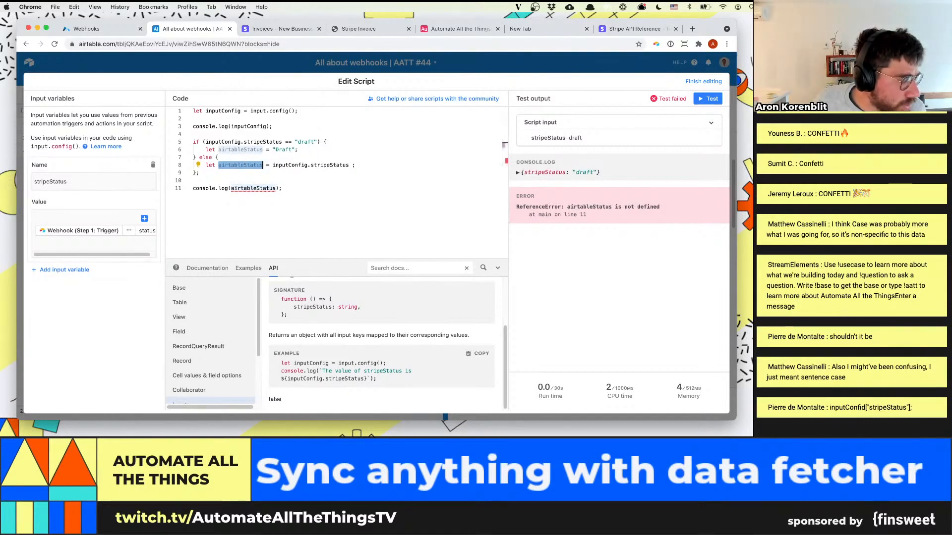
# Change the comparison operator in the if condition to === before "draft"
pyautogui.click(270, 143)
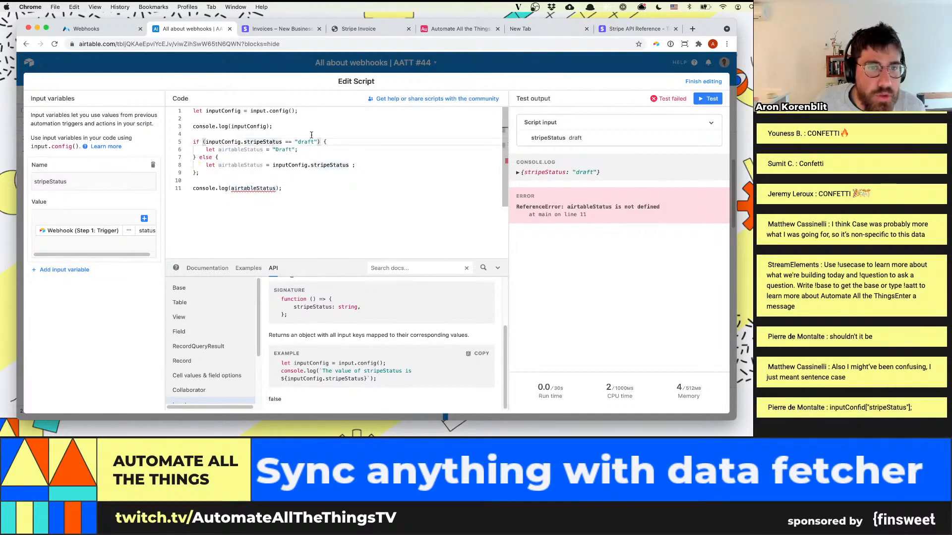
pyautogui.click(293, 142)
pyautogui.write('=')
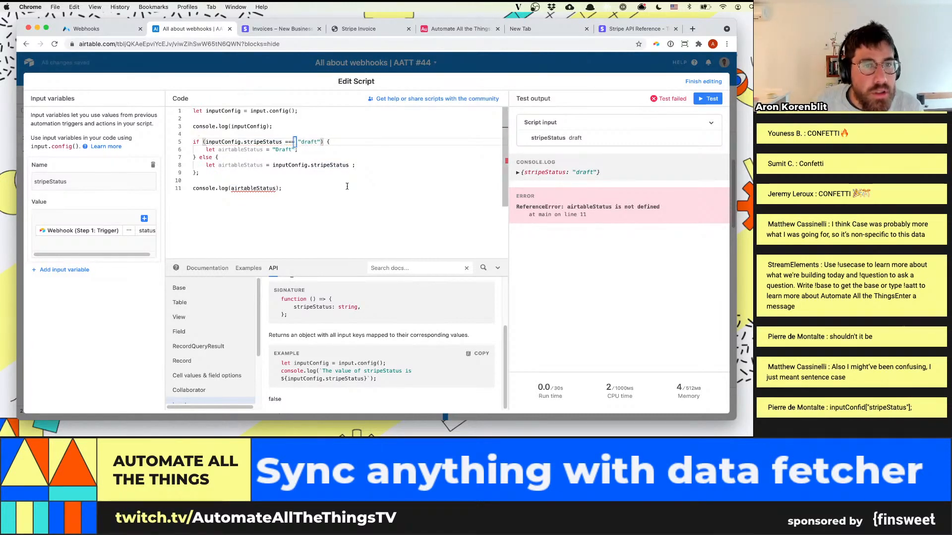
pyautogui.click(327, 188)
# Declare let airtableStatus = "test"; on line 4, above the if/else block
pyautogui.doubleClick(225, 149)
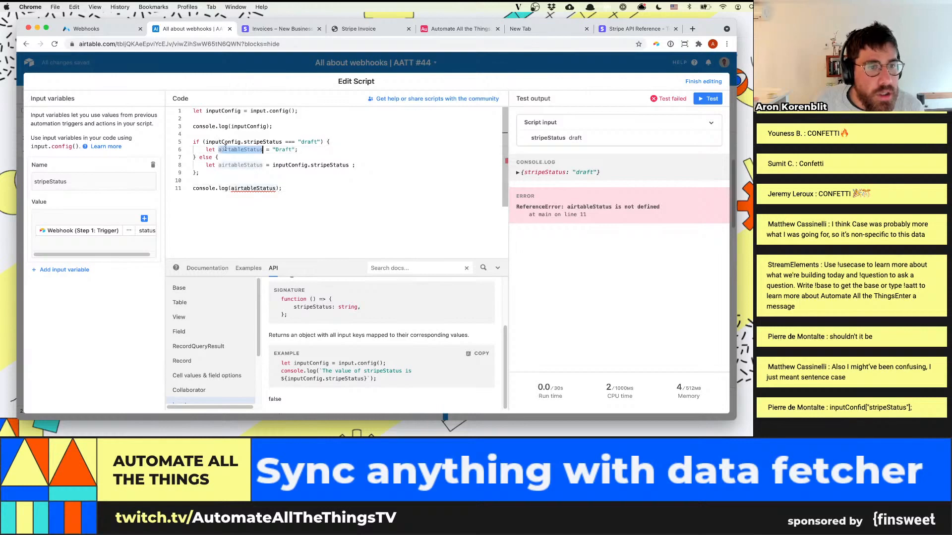
pyautogui.click(298, 128)
pyautogui.press('Return')
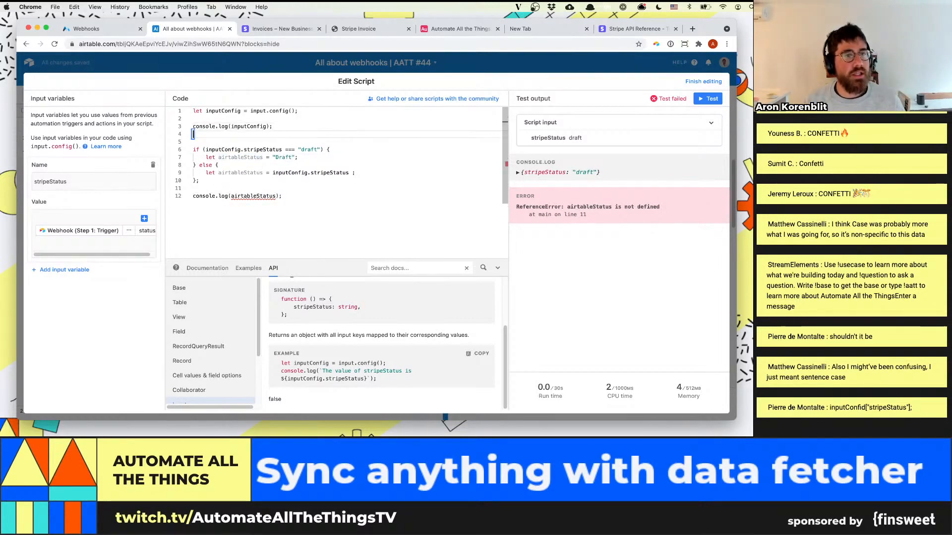
pyautogui.write('let airtableStatus')
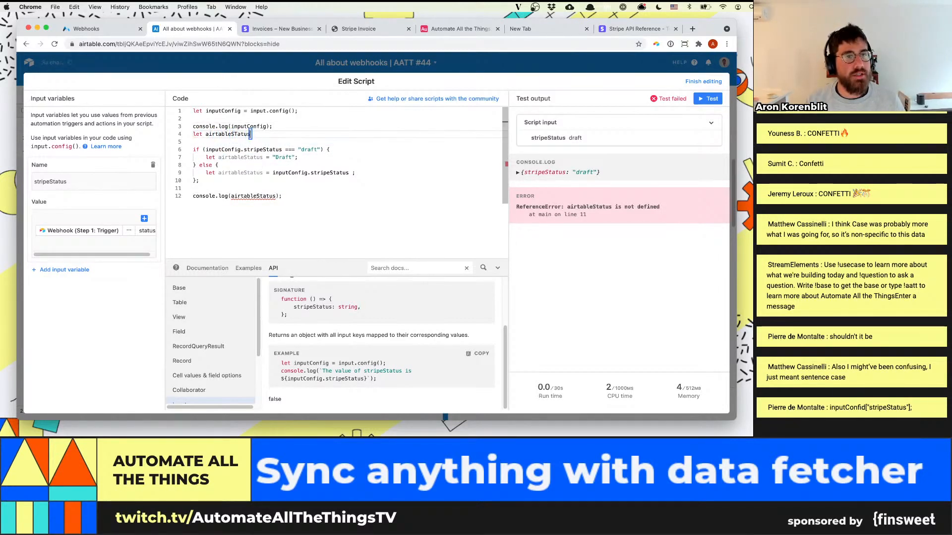
pyautogui.write(' = "test"')
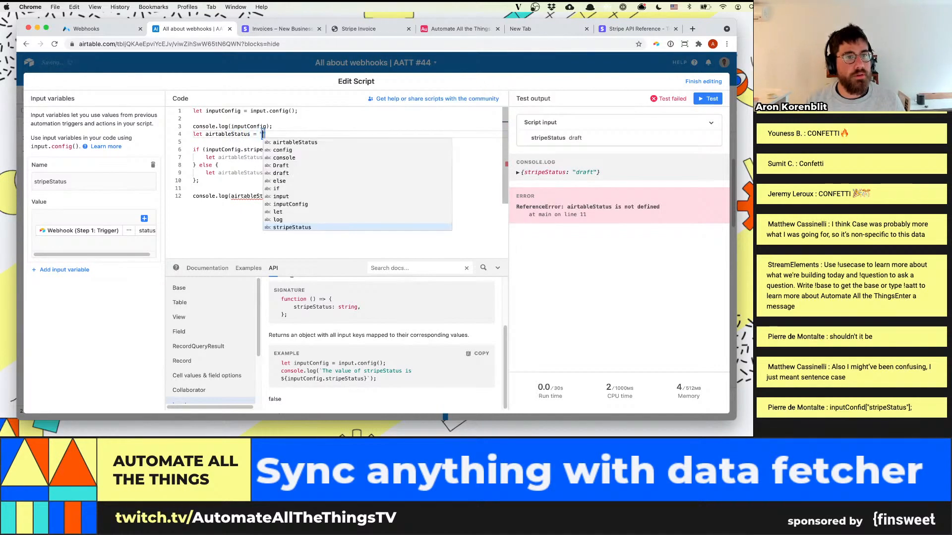
pyautogui.click(194, 142)
pyautogui.click(281, 134)
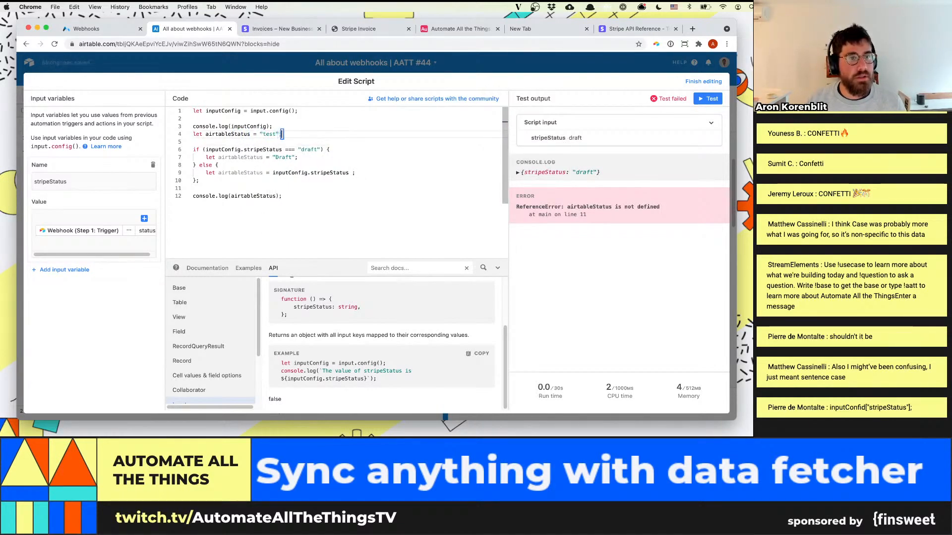
# Remove the let keyword from the airtableStatus assignments in the if and else branches, keeping them indented, and test the script
pyautogui.click(219, 157)
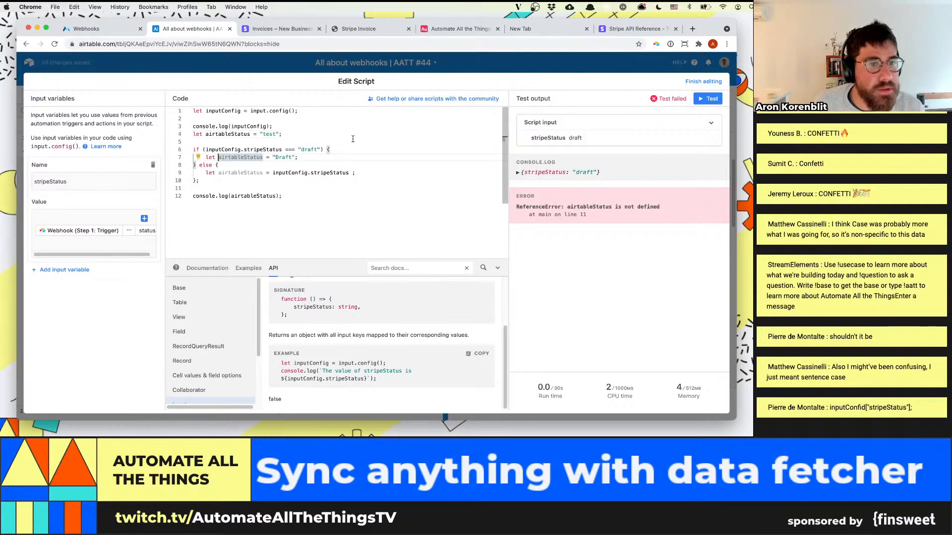
pyautogui.press('BackSpace')
pyautogui.press('BackSpace')
pyautogui.press('BackSpace')
pyautogui.press('BackSpace')
pyautogui.click(219, 172)
pyautogui.press('BackSpace')
pyautogui.press('BackSpace')
pyautogui.press('BackSpace')
pyautogui.press('BackSpace')
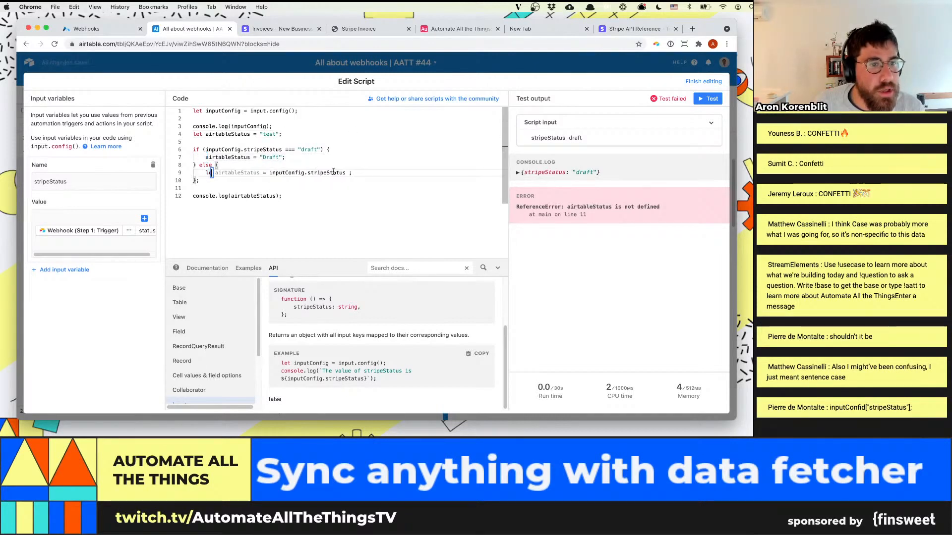
pyautogui.press('BackSpace')
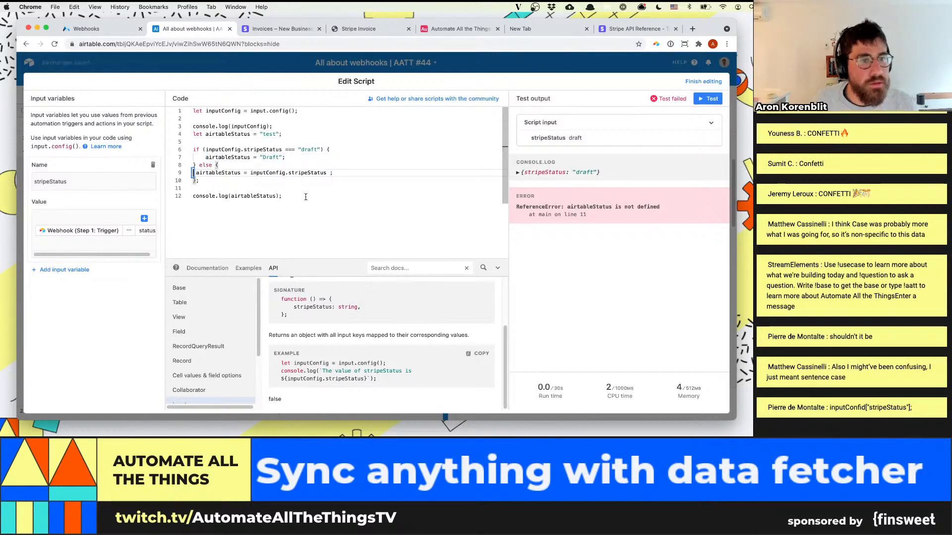
pyautogui.press('Tab')
pyautogui.click(306, 197)
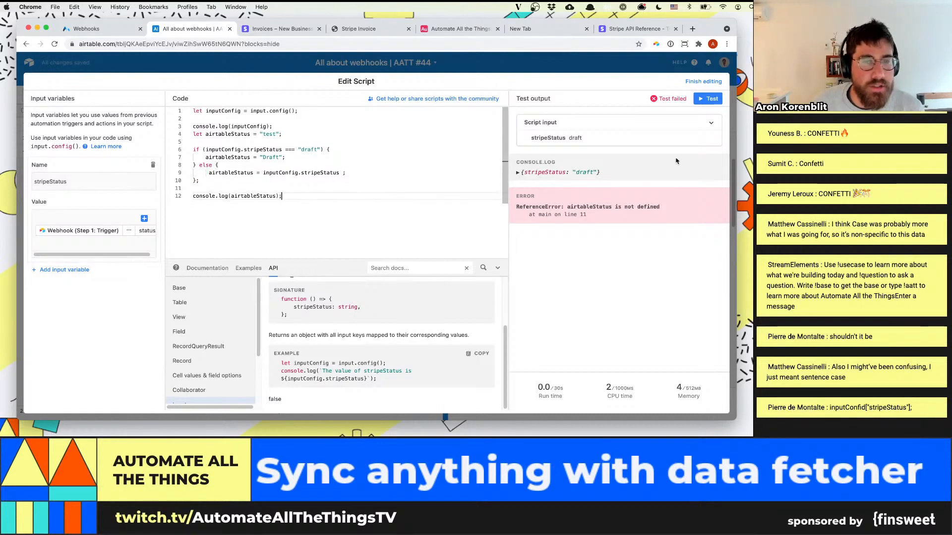
pyautogui.click(707, 98)
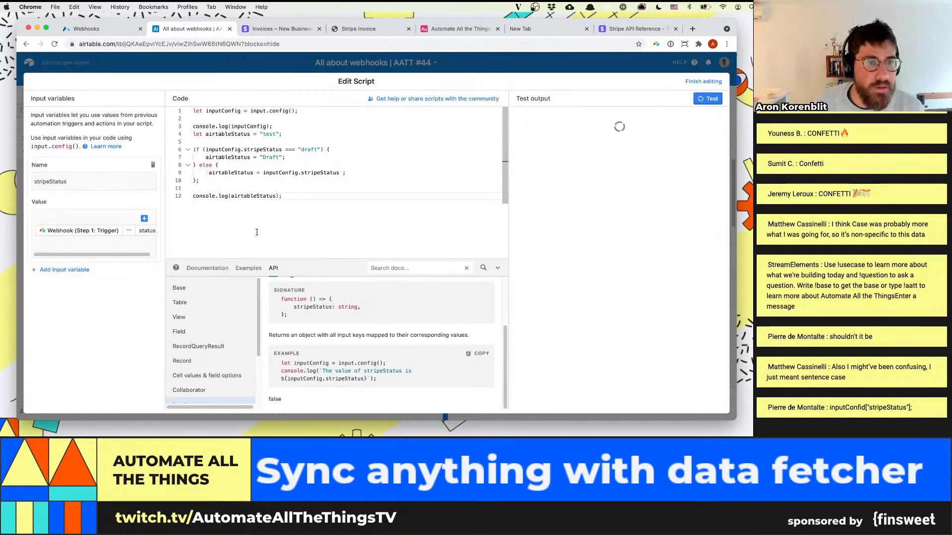
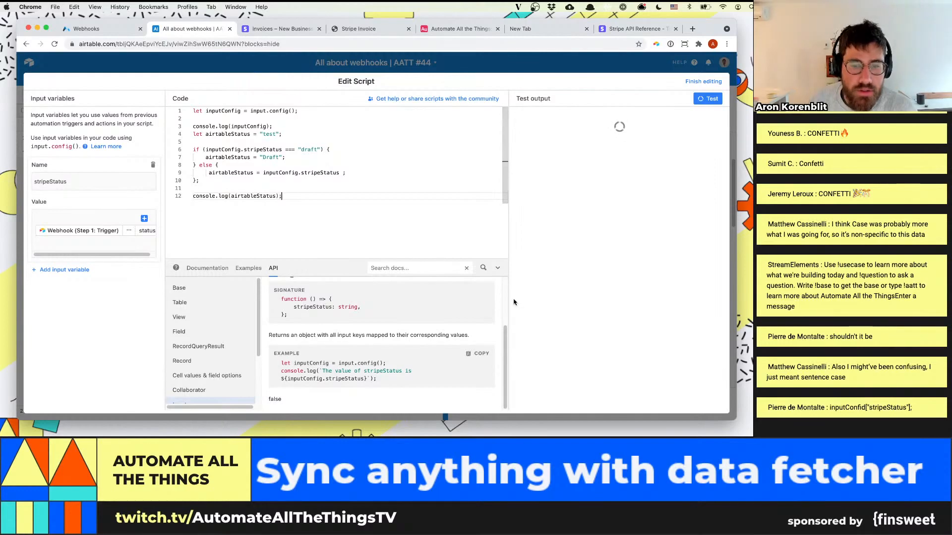
# Change the comparison operator in the script's if condition to == before "draft"
pyautogui.scroll(2, 478, 339)
pyautogui.click(291, 150)
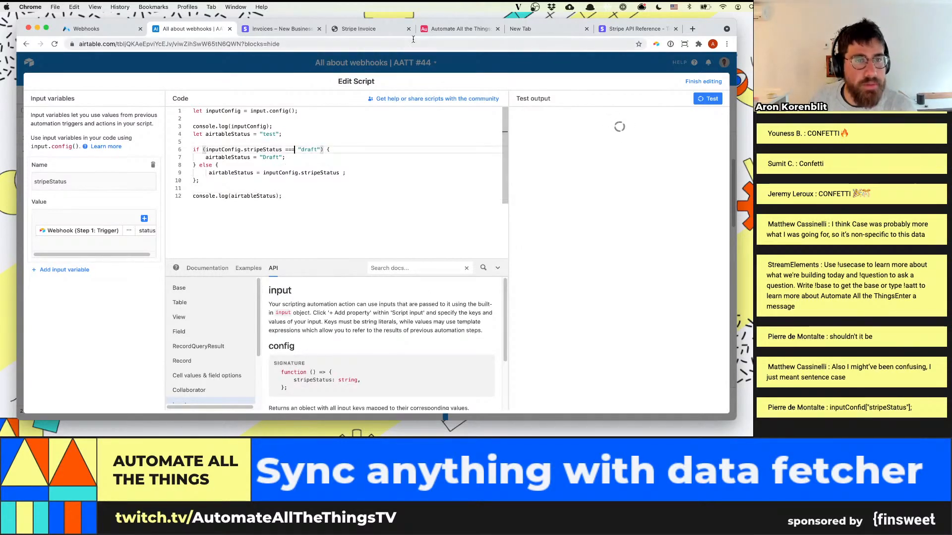
pyautogui.press('Delete')
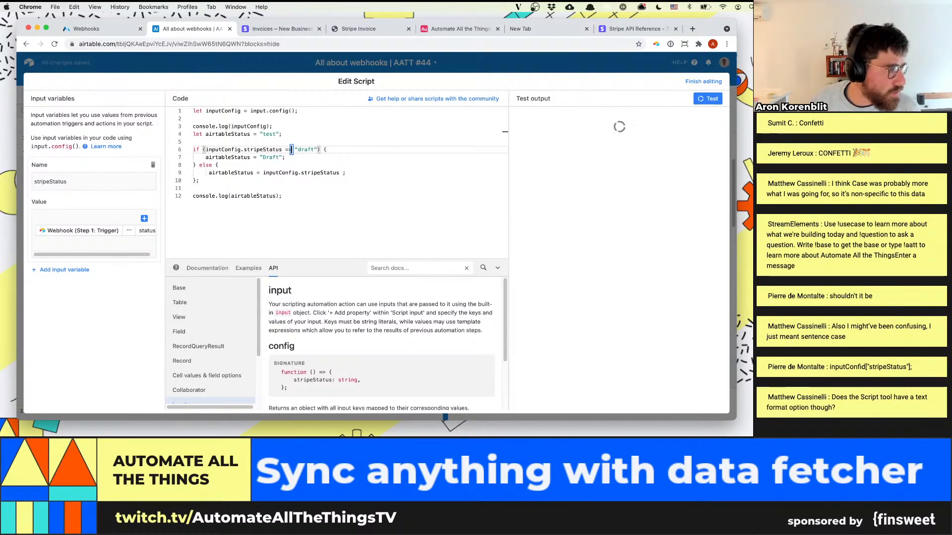
pyautogui.press('super+Tab')
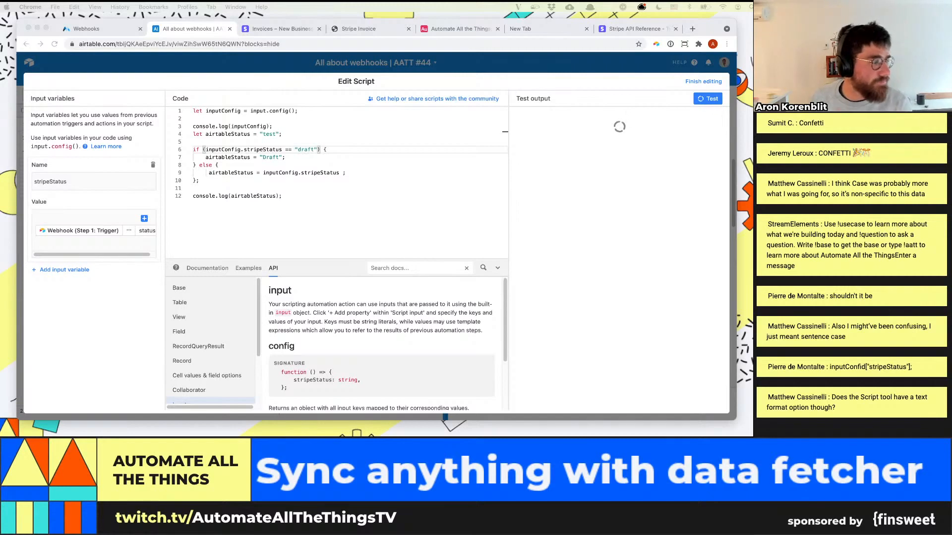
pyautogui.click(290, 150)
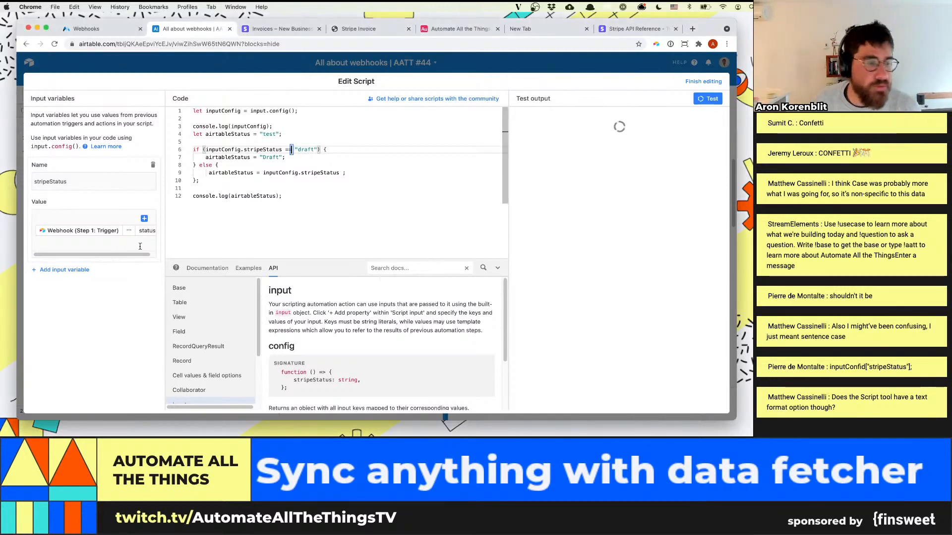
pyautogui.moveTo(314, 205); pyautogui.dragTo(190, 111)
pyautogui.click(369, 208)
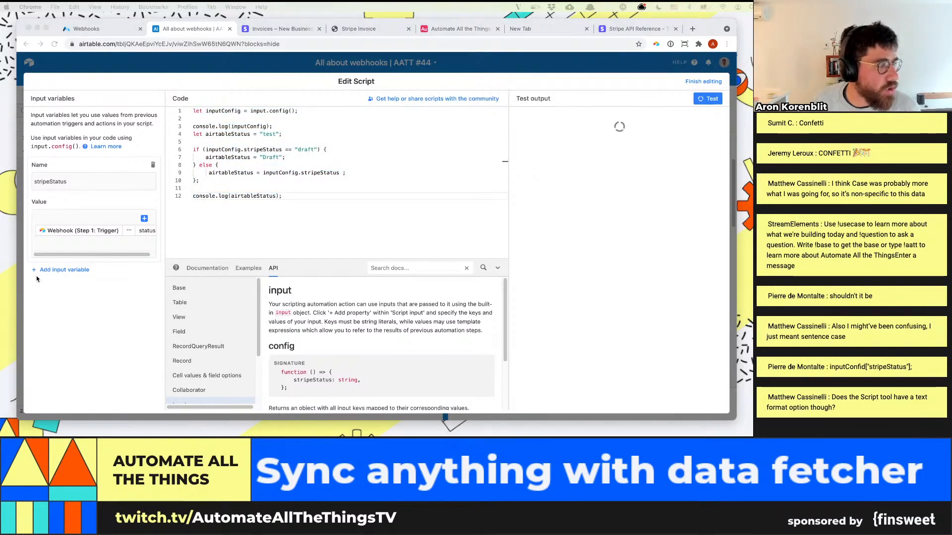
pyautogui.click(298, 198)
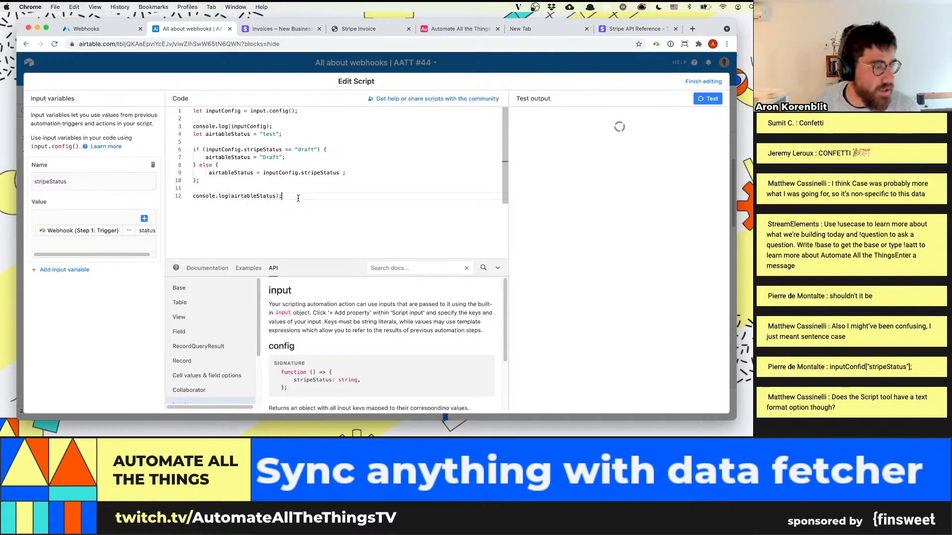
# Refresh the base, reopen the script of the stripe invoice update automation and test it
pyautogui.click(692, 82)
pyautogui.scroll(-1, 665, 297)
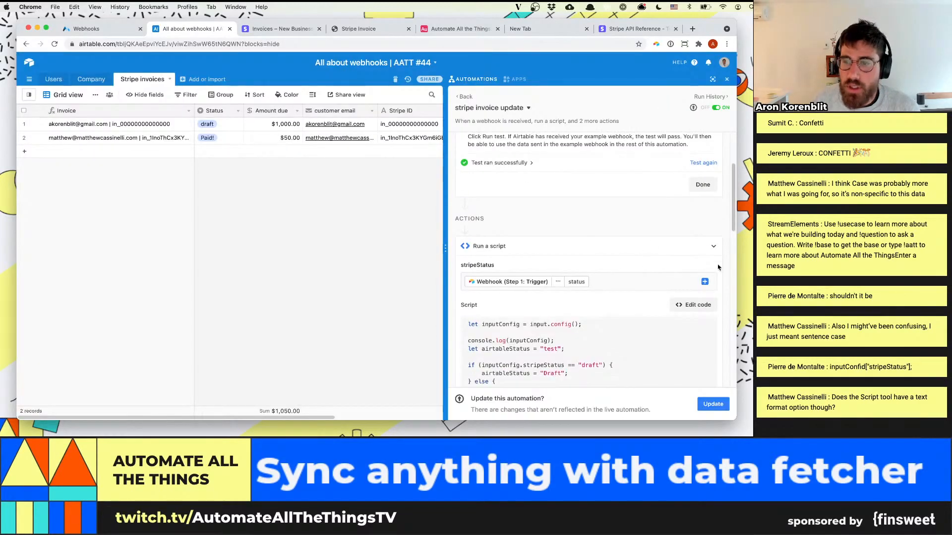
pyautogui.click(692, 305)
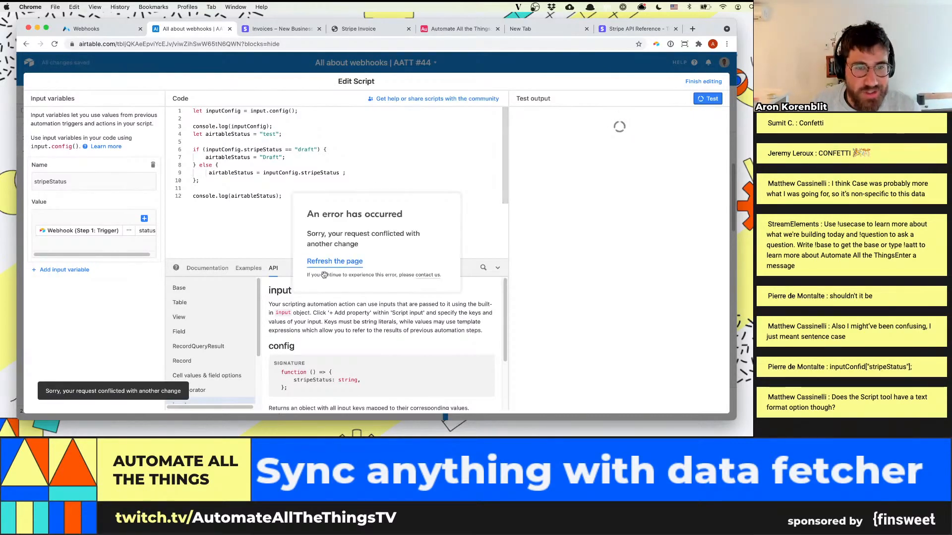
pyautogui.click(332, 268)
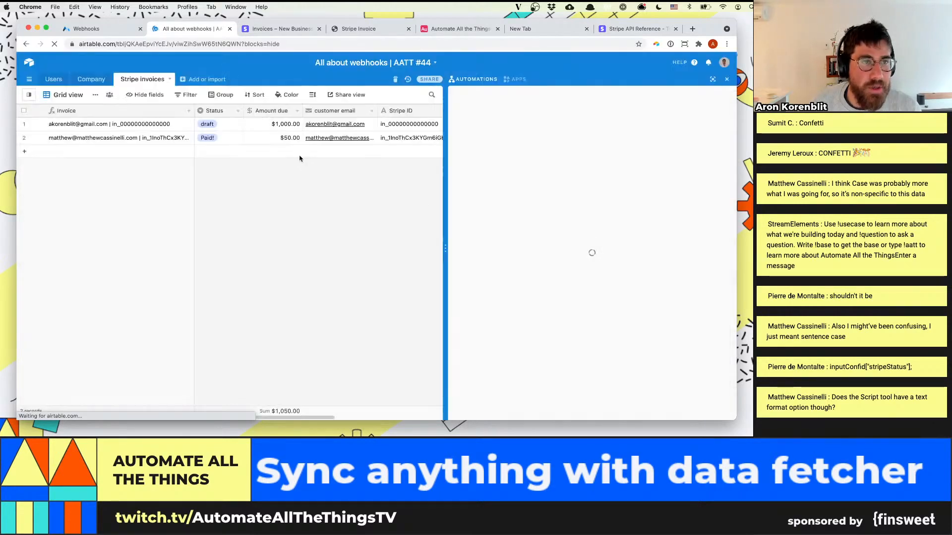
pyautogui.click(555, 123)
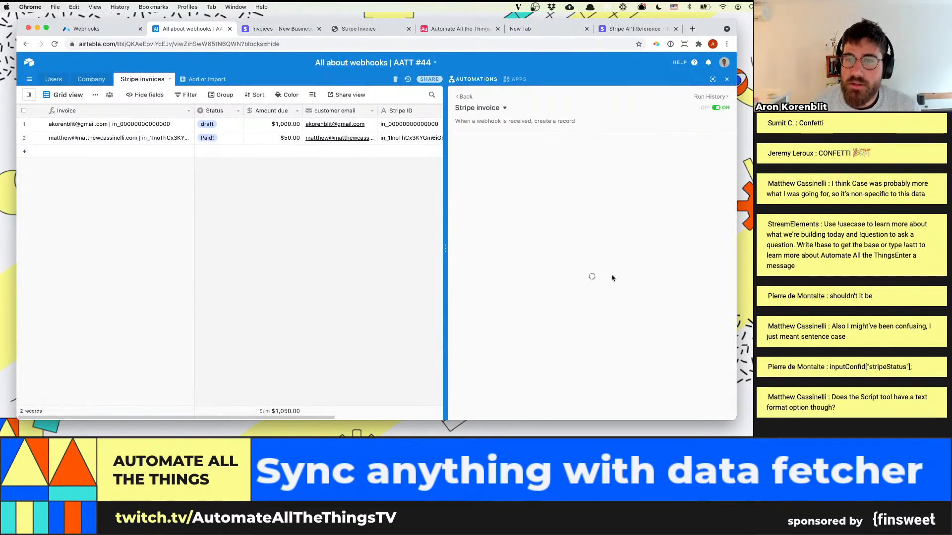
pyautogui.click(464, 96)
pyautogui.click(528, 156)
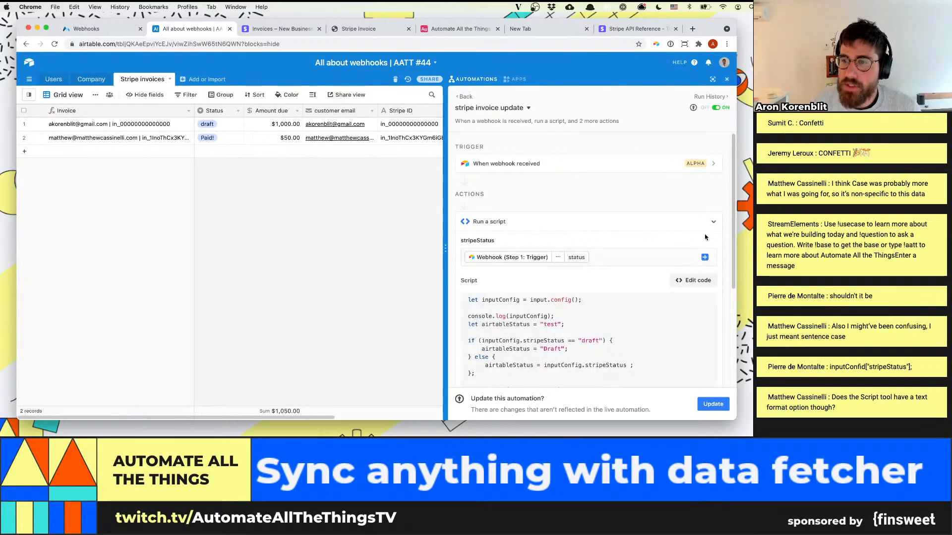
pyautogui.click(694, 281)
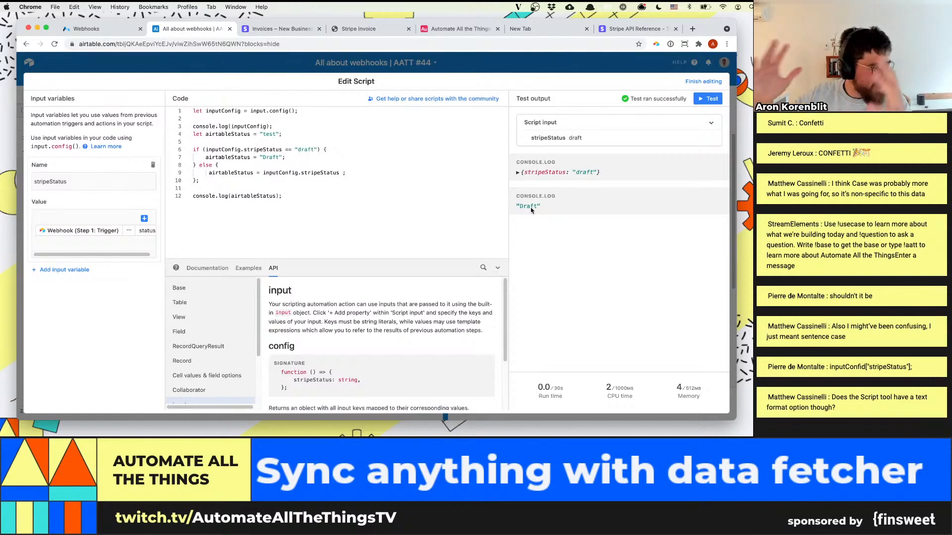
# Make the if branch compare stripeStatus with "paid" and set airtableStatus to "Paid!", and finish editing the script
pyautogui.click(233, 60)
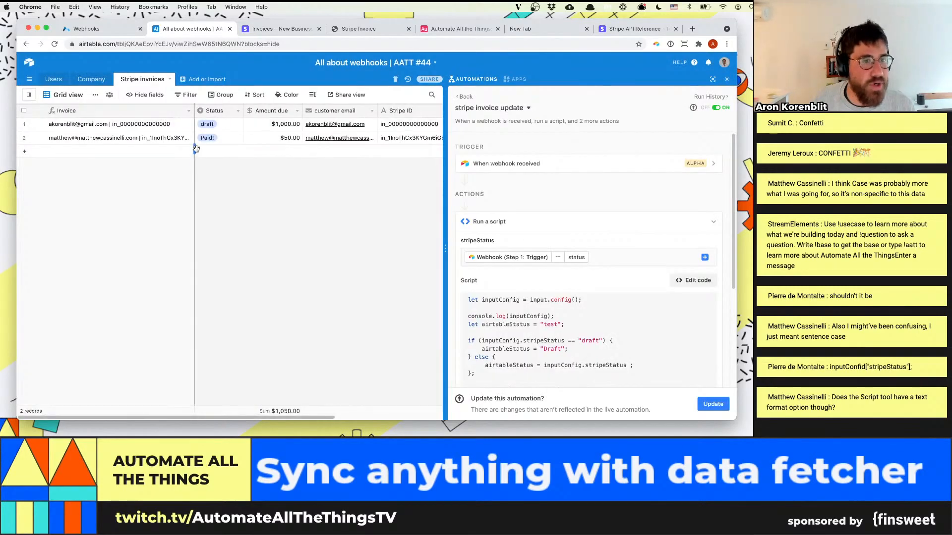
pyautogui.click(693, 280)
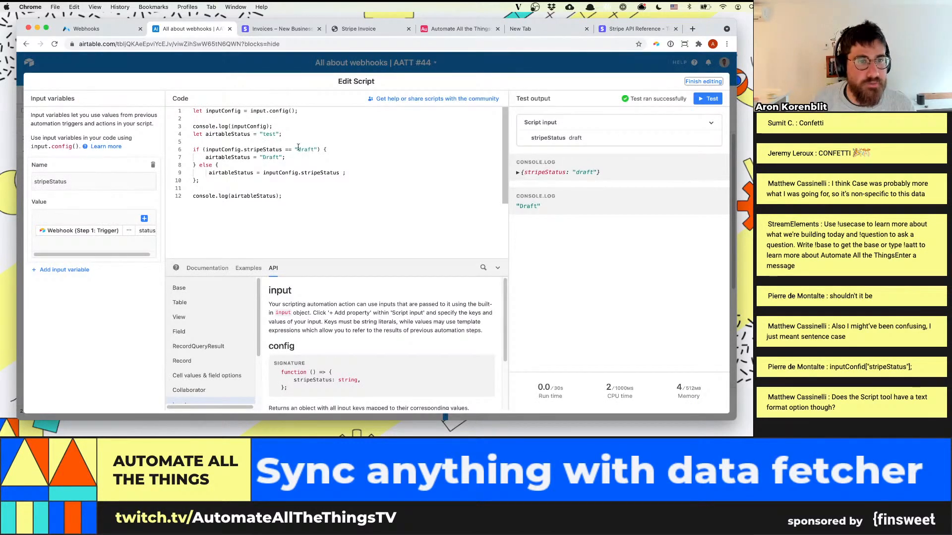
pyautogui.moveTo(298, 147); pyautogui.dragTo(263, 157)
pyautogui.write('paid')
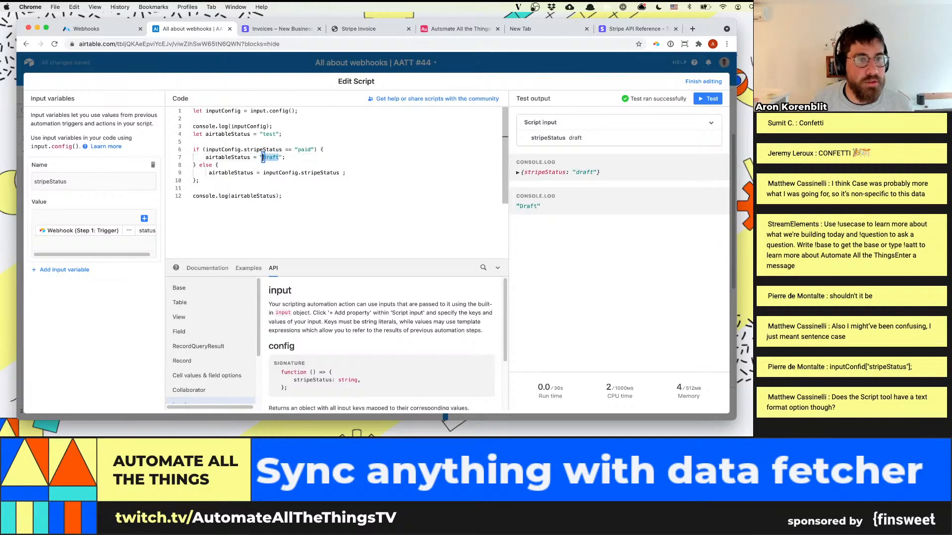
pyautogui.press('BackSpace')
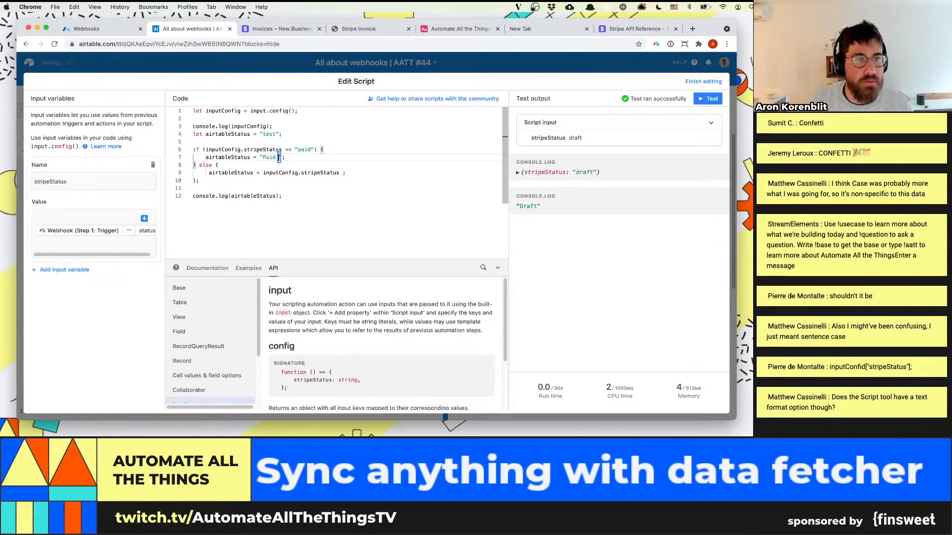
pyautogui.write('Paid!')
pyautogui.click(200, 180)
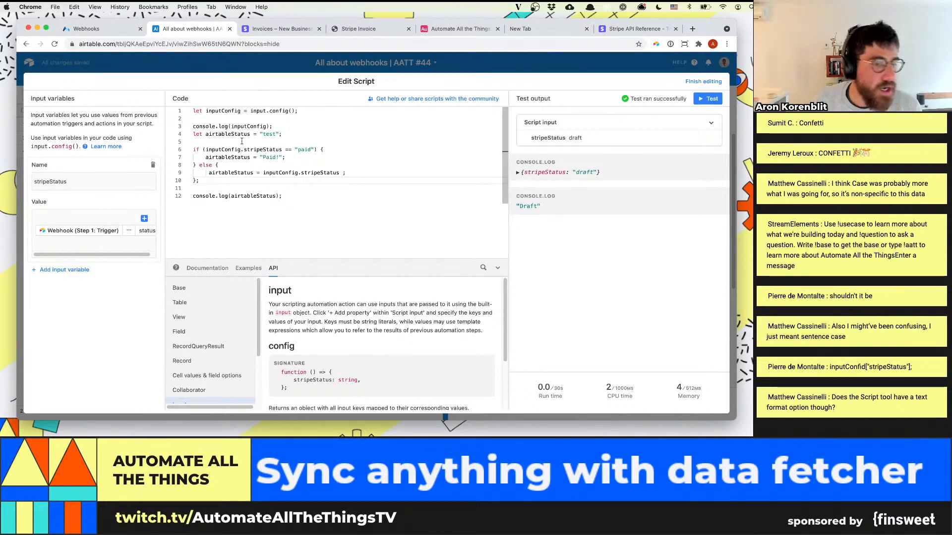
pyautogui.click(293, 208)
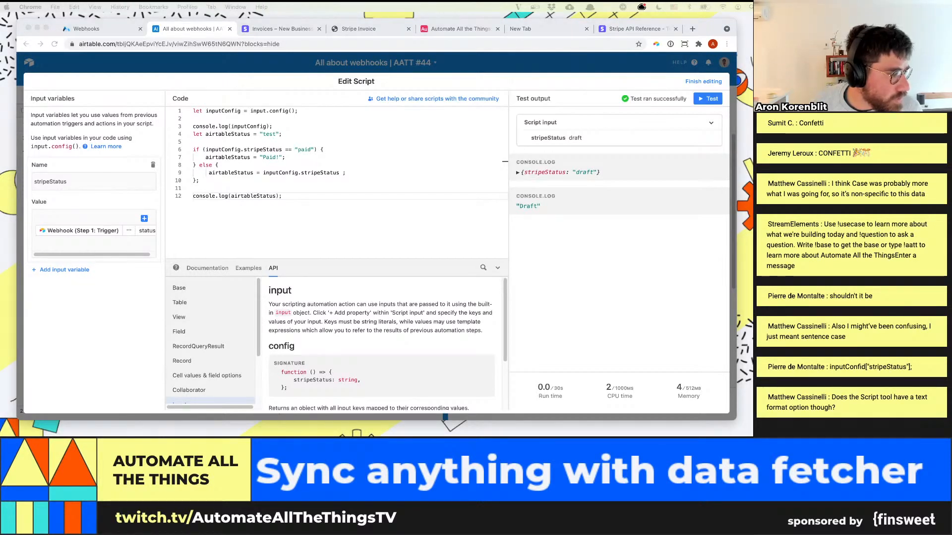
pyautogui.click(377, 209)
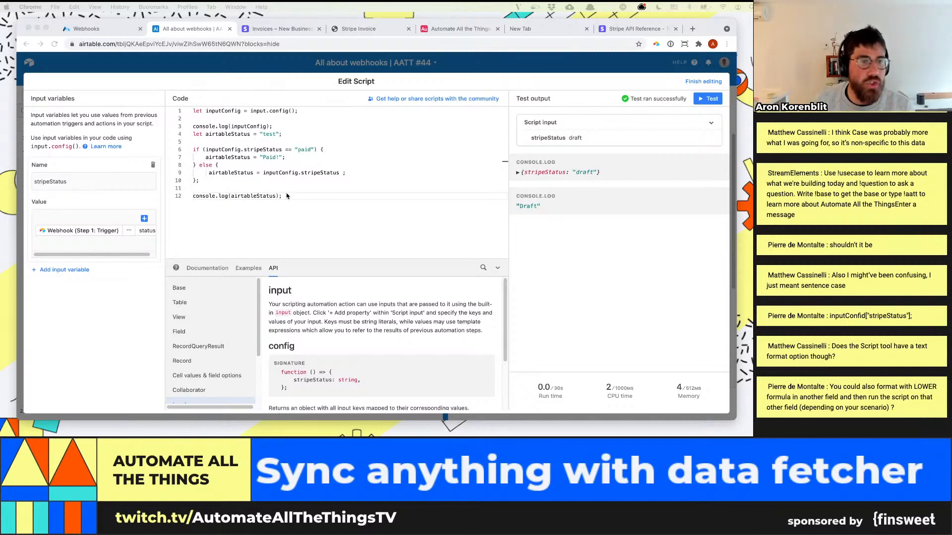
pyautogui.click(219, 55)
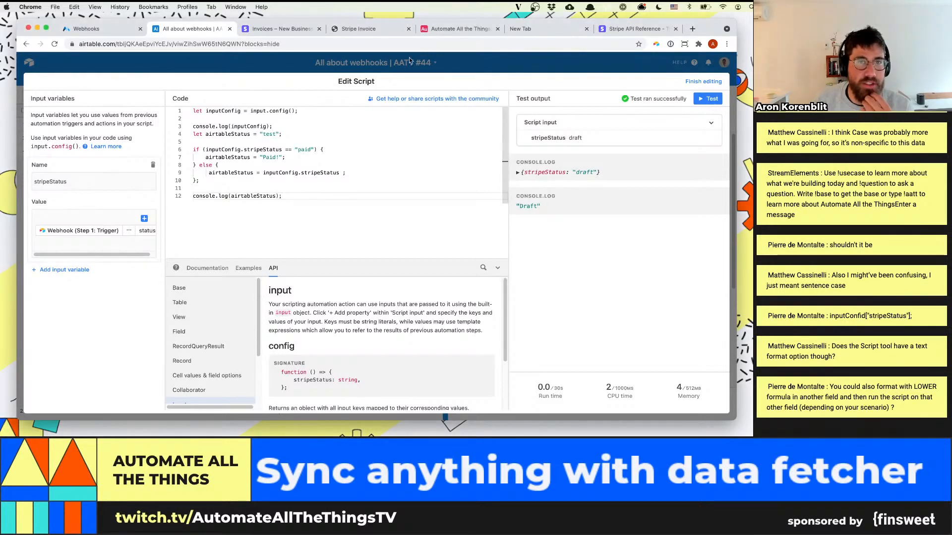
pyautogui.click(699, 80)
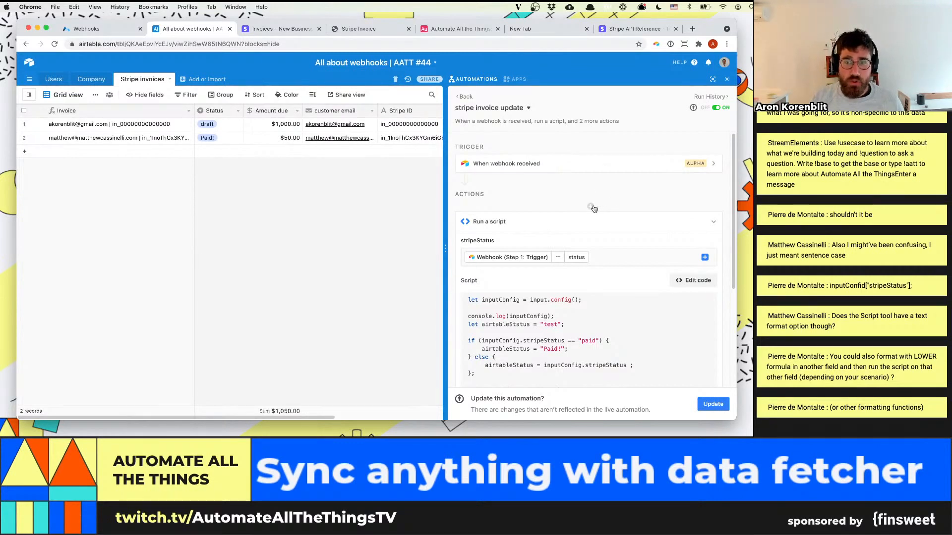
# Browse the list of actions that can be inserted before the Run a script action, and close it
pyautogui.click(590, 207)
pyautogui.scroll(-10, 591, 206)
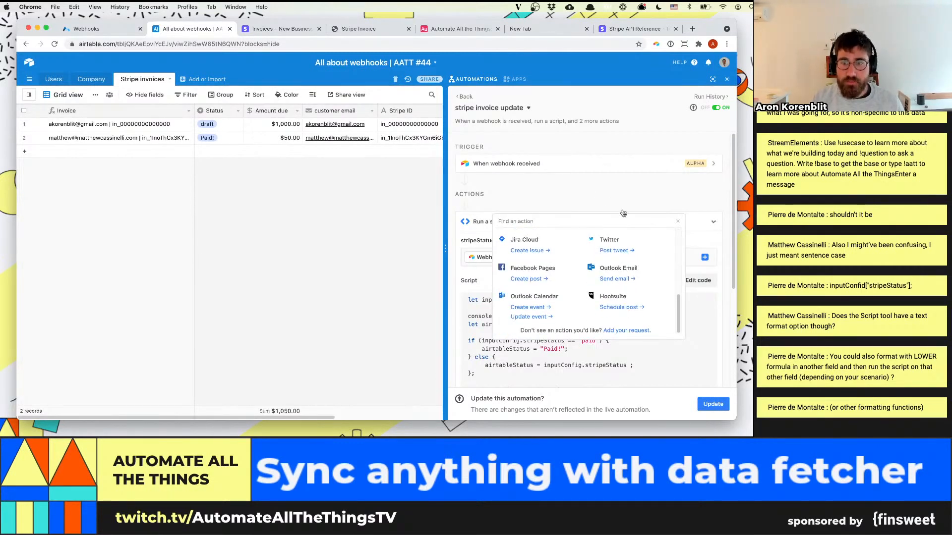
pyautogui.scroll(10, 622, 298)
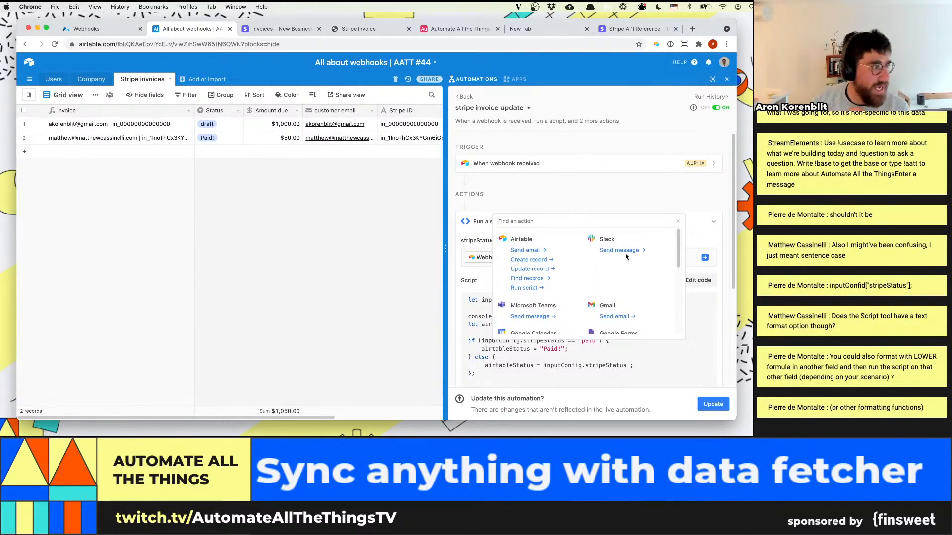
pyautogui.click(469, 236)
# Review the automation's script and following actions alongside the fields of the Stripe invoices table
pyautogui.scroll(-1, 573, 306)
pyautogui.scroll(-3, 572, 306)
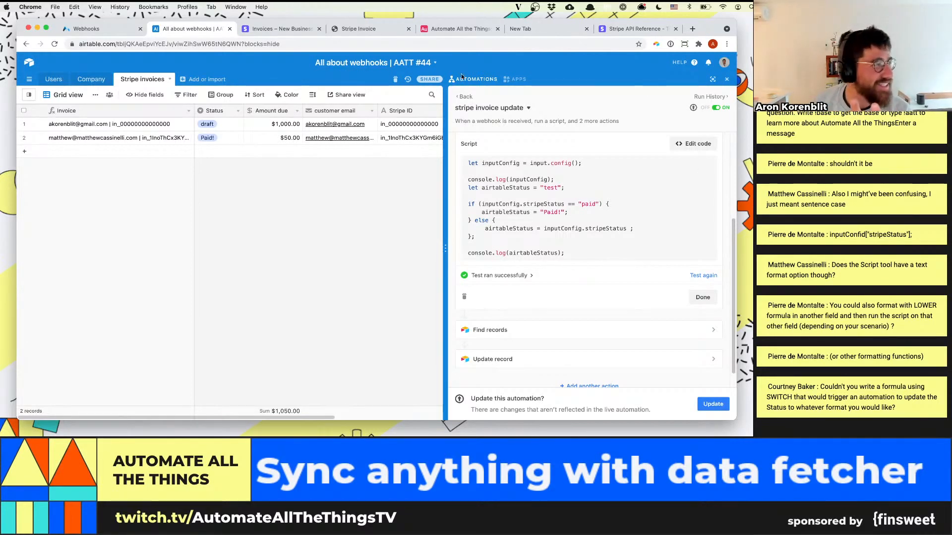
pyautogui.moveTo(324, 417); pyautogui.dragTo(428, 416)
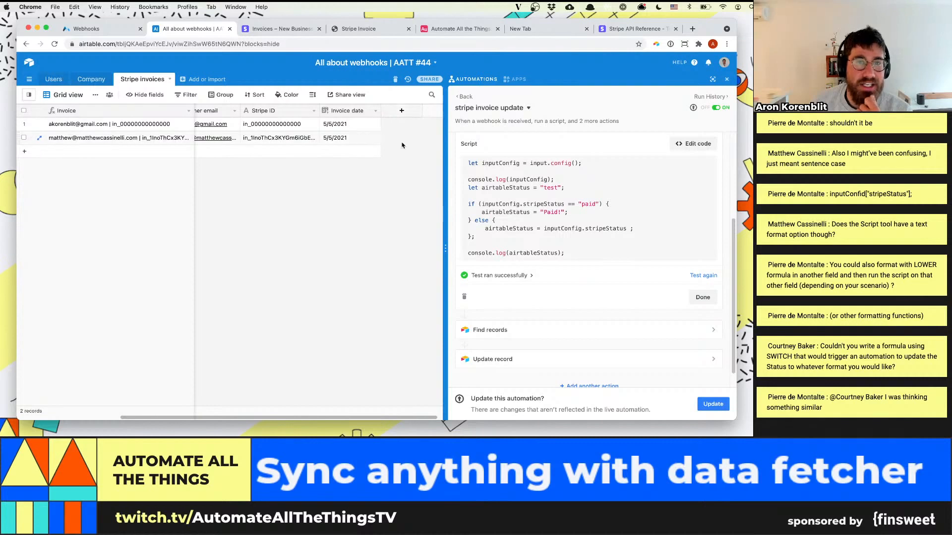
pyautogui.moveTo(262, 417); pyautogui.dragTo(207, 413)
pyautogui.hscroll(-3, 207, 413)
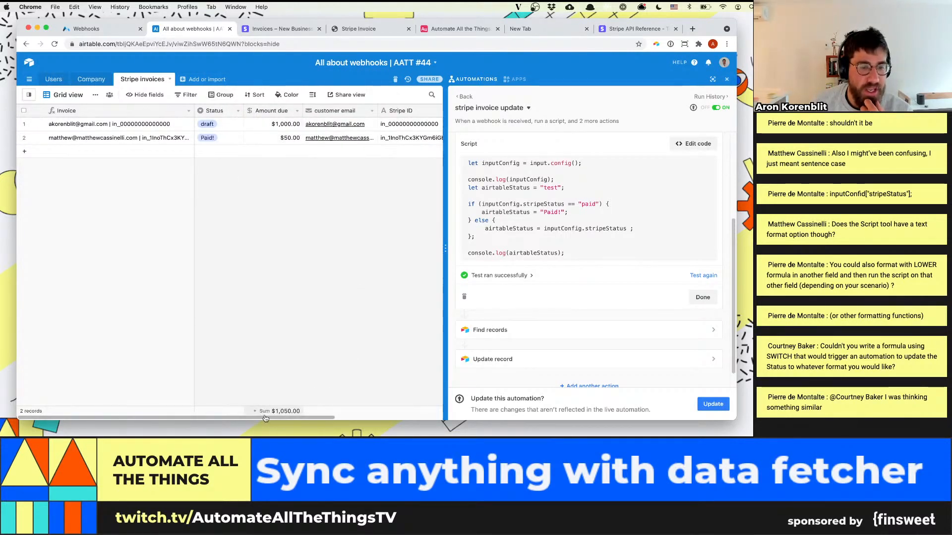
pyautogui.hscroll(5, 282, 415)
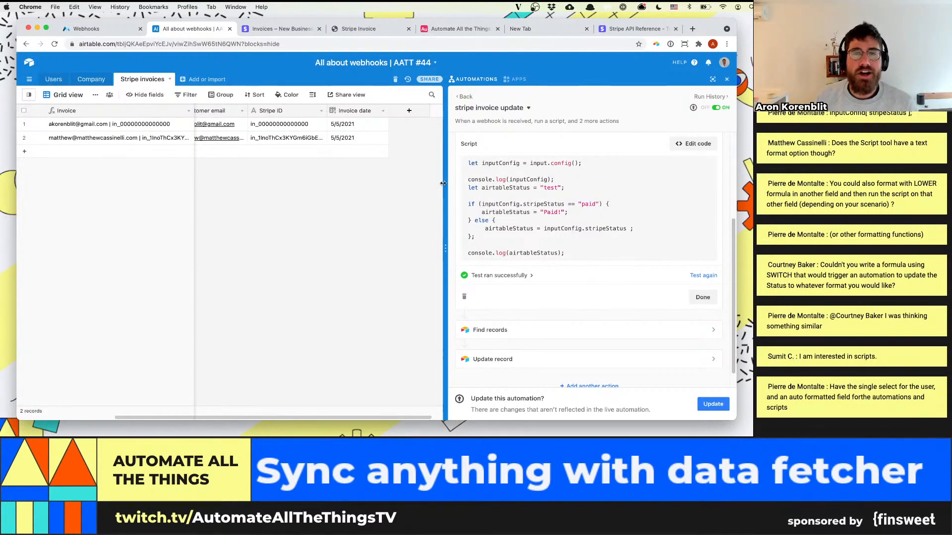
pyautogui.scroll(3, 574, 235)
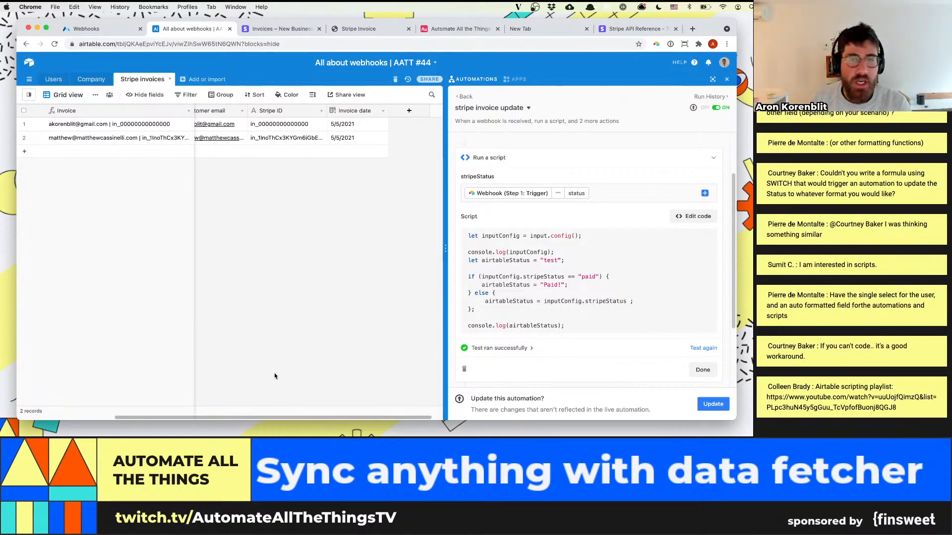
pyautogui.moveTo(443, 189); pyautogui.dragTo(443, 189)
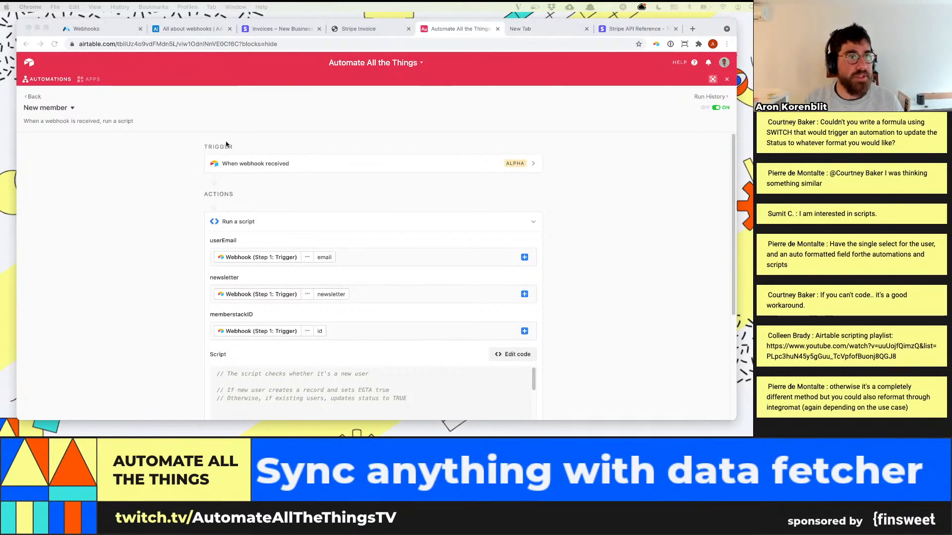
# Open the aatt.io website in a new tab and go to the Essential Guide to Airtable sign-up page
pyautogui.click(233, 117)
pyautogui.press('super+t')
pyautogui.write('att.i')
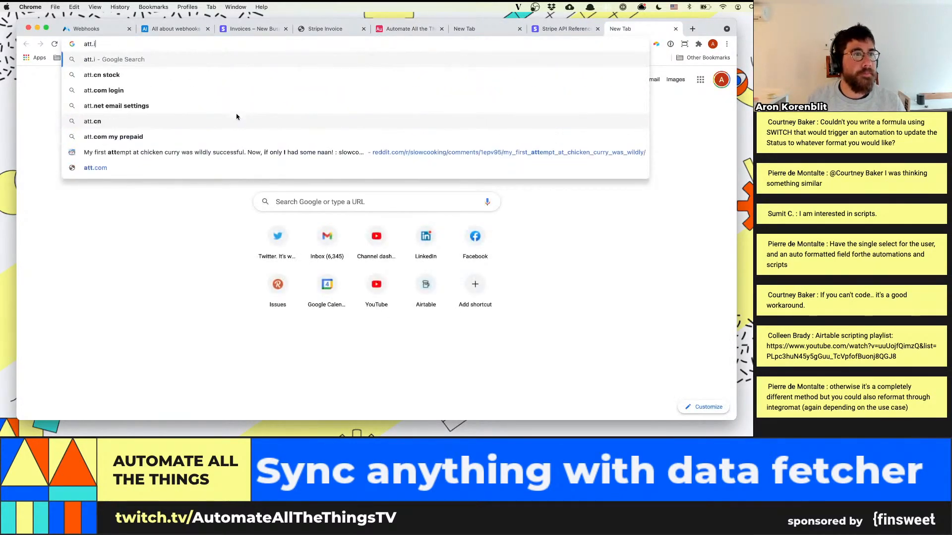
pyautogui.press('BackSpace')
pyautogui.press('BackSpace')
pyautogui.press('BackSpace')
pyautogui.press('BackSpace')
pyautogui.write('att.io/calendar')
pyautogui.press('Return')
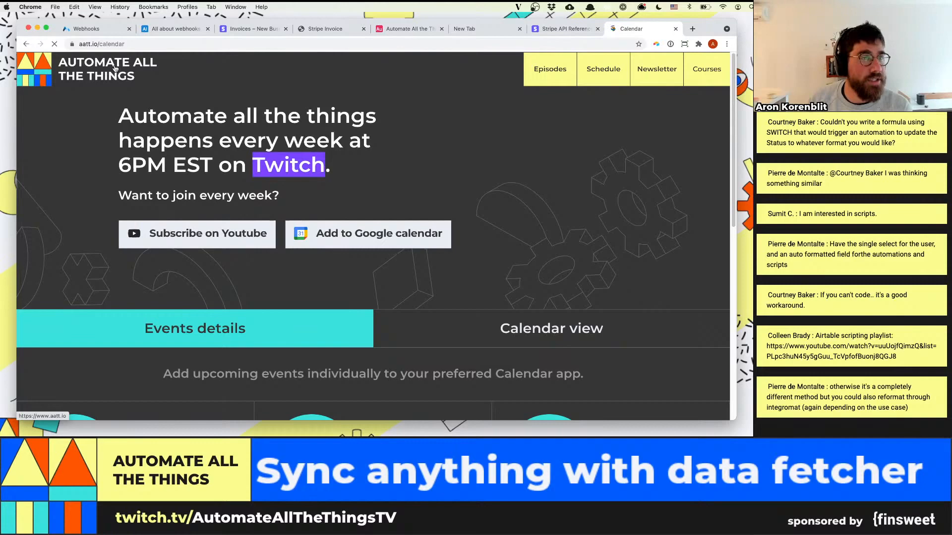
pyautogui.click(114, 69)
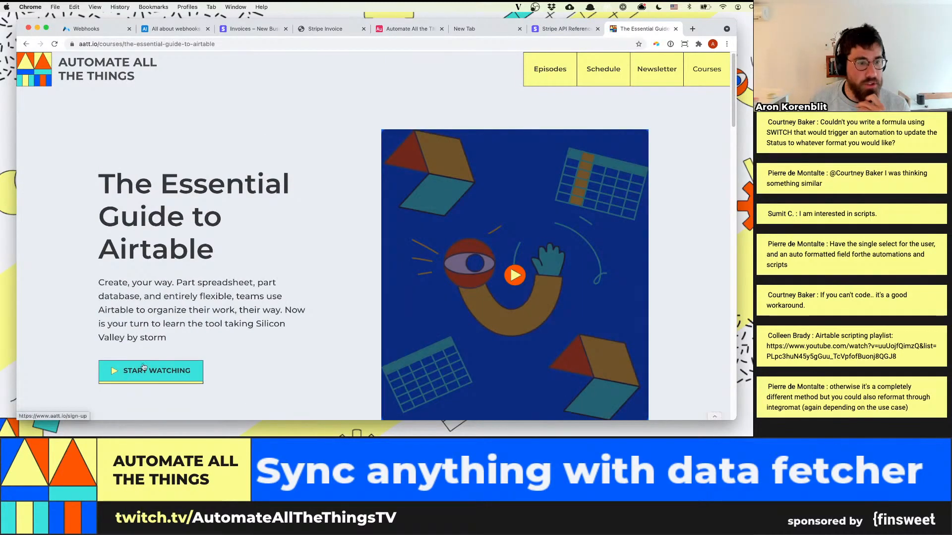
pyautogui.click(144, 369)
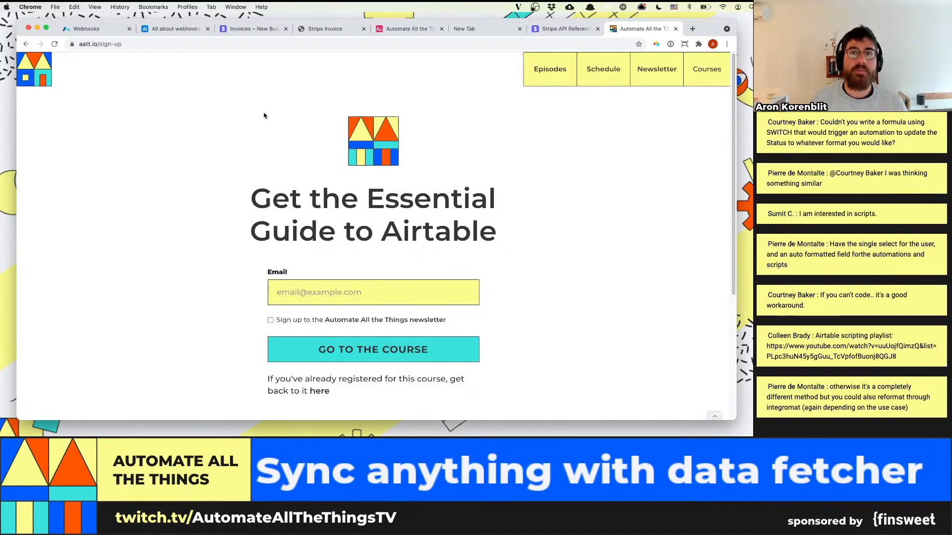
# Open memberstack.com in a new tab, and view the New Member webhook on the already open Memberstack Webhooks page
pyautogui.press('super+t')
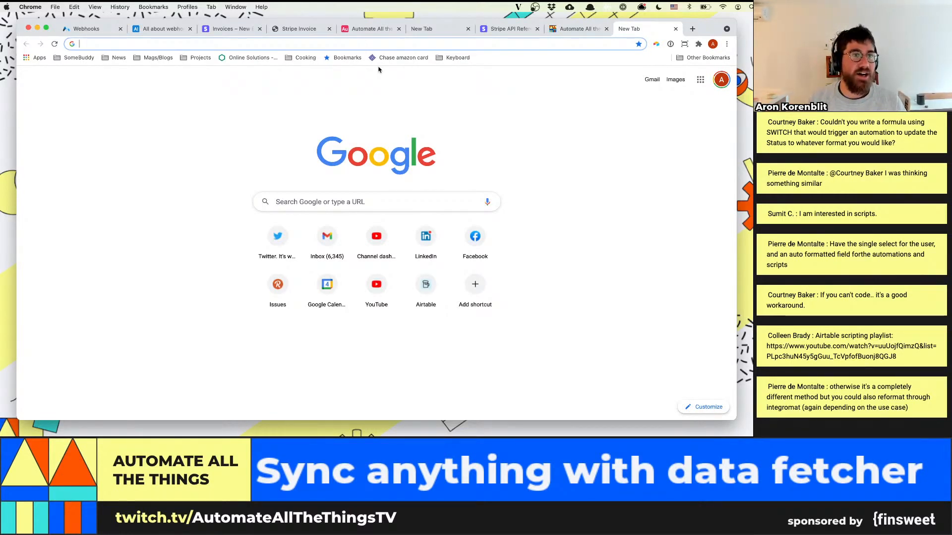
pyautogui.write('memberstac')
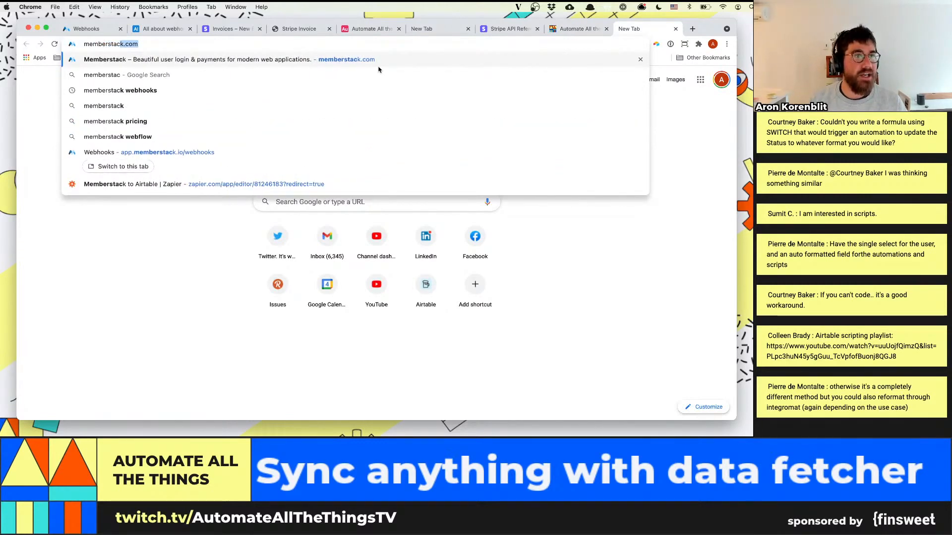
pyautogui.press('Return')
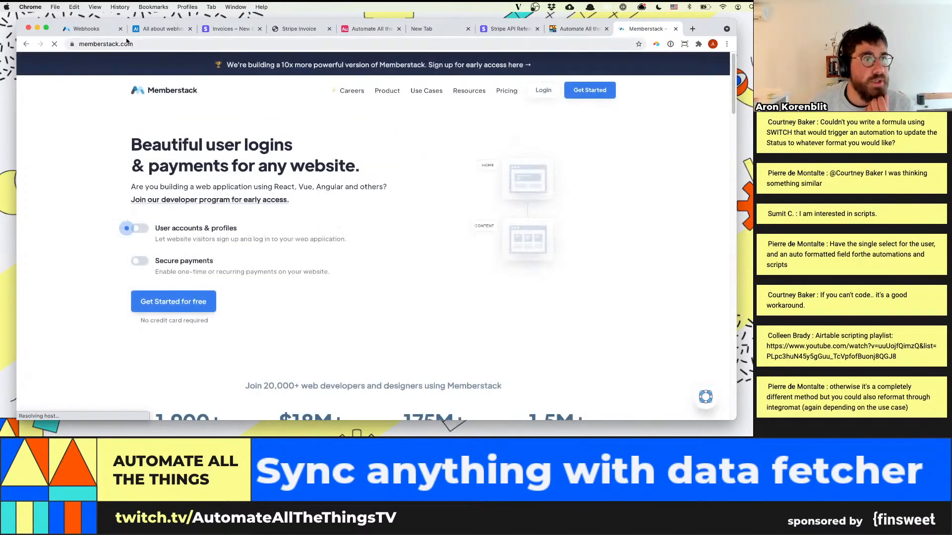
pyautogui.click(84, 28)
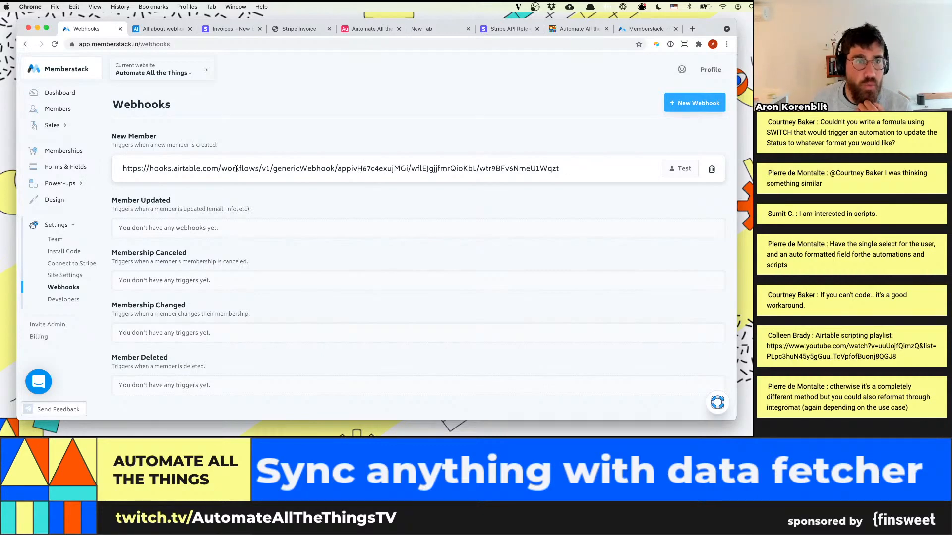
# Switch to Airtable, expand the New member automation's webhook trigger, and open the code of its Run a script action
pyautogui.click(373, 30)
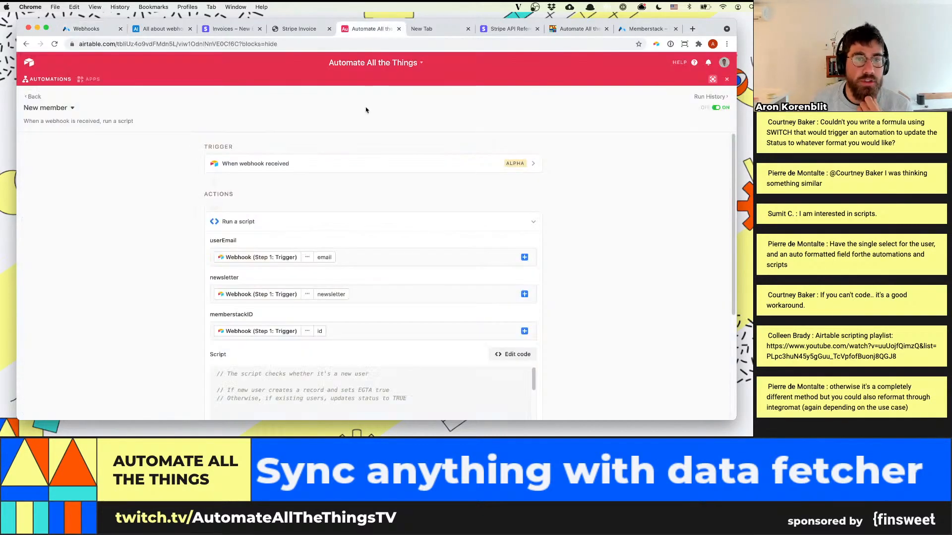
pyautogui.click(326, 168)
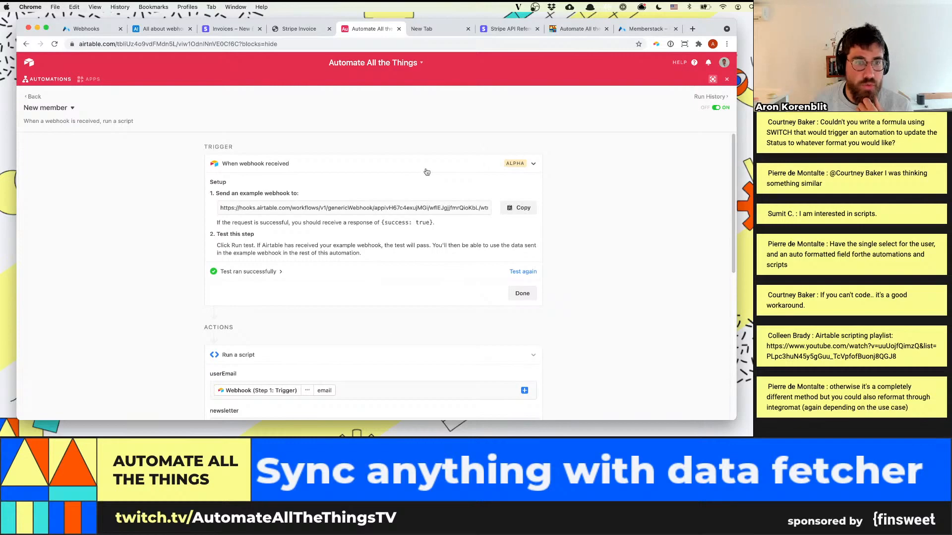
pyautogui.scroll(-6, 686, 283)
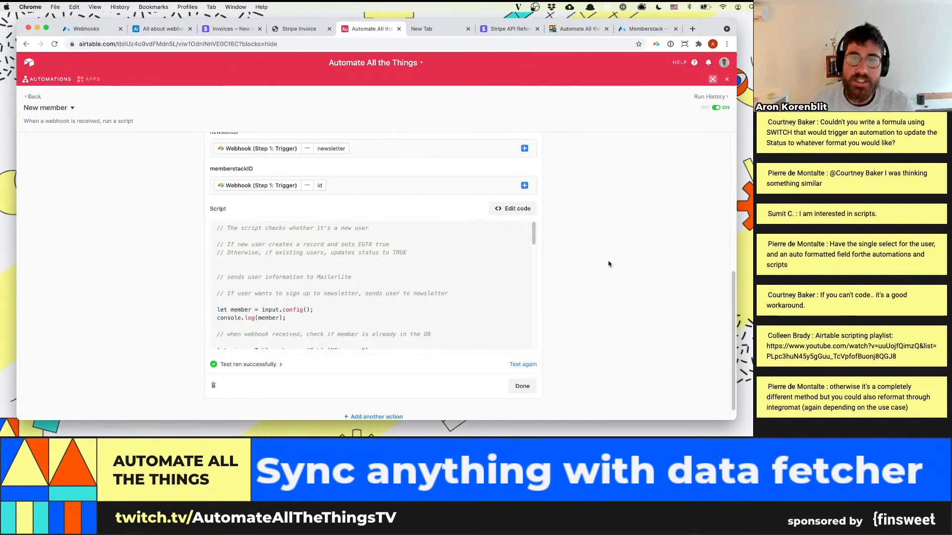
pyautogui.click(516, 208)
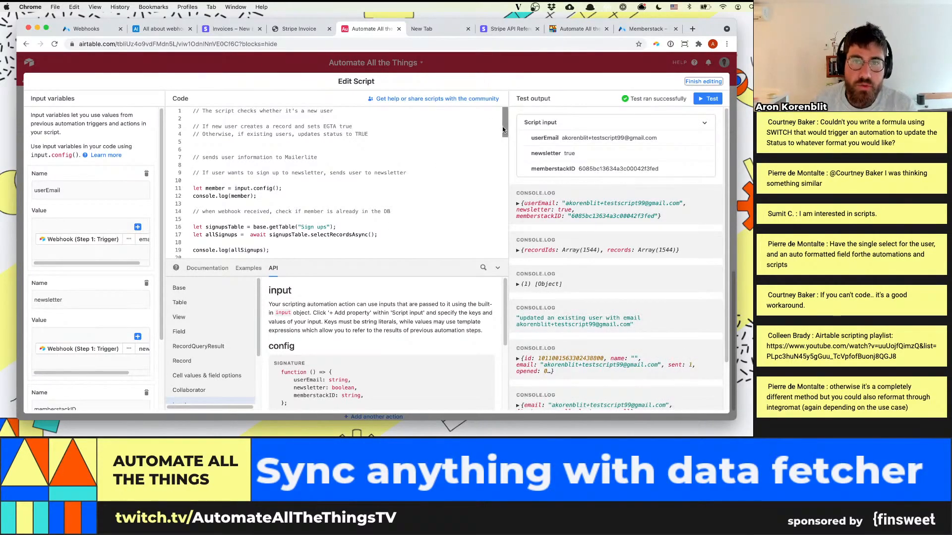
# Examine the script's signUp object, including the Essential Guide to Airtable line, alongside the userEmail, newsletter and memberstackID input variables
pyautogui.moveTo(503, 129); pyautogui.dragTo(503, 158)
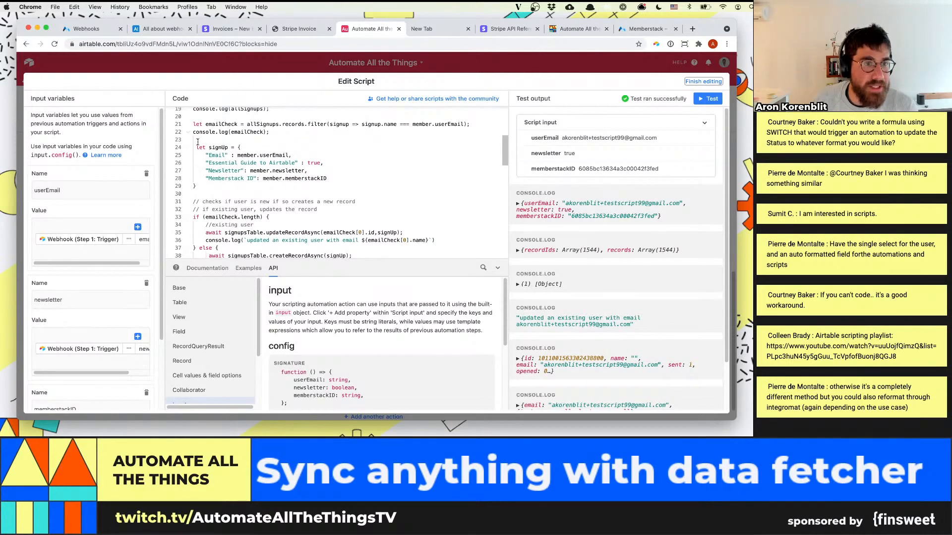
pyautogui.moveTo(196, 147); pyautogui.dragTo(340, 178)
pyautogui.click(340, 178)
pyautogui.scroll(-1, 122, 218)
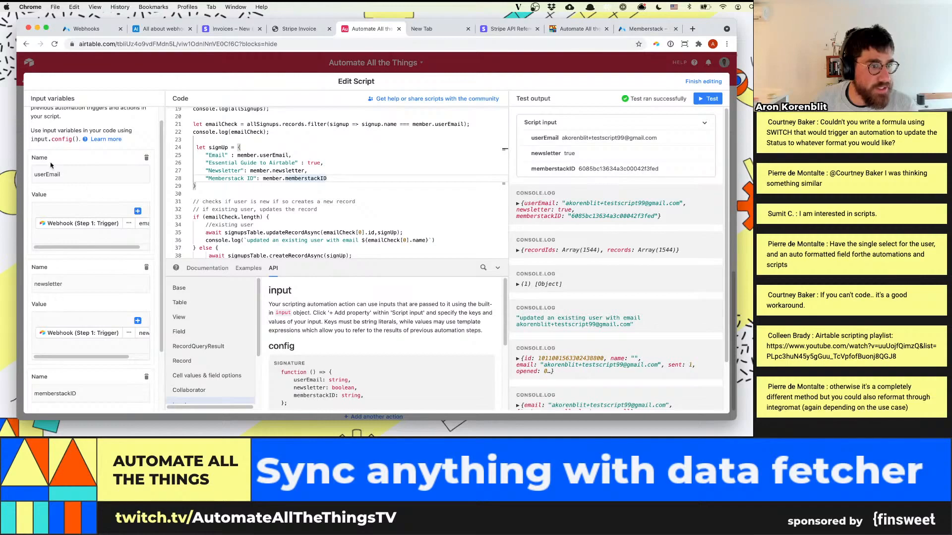
pyautogui.scroll(-2, 64, 273)
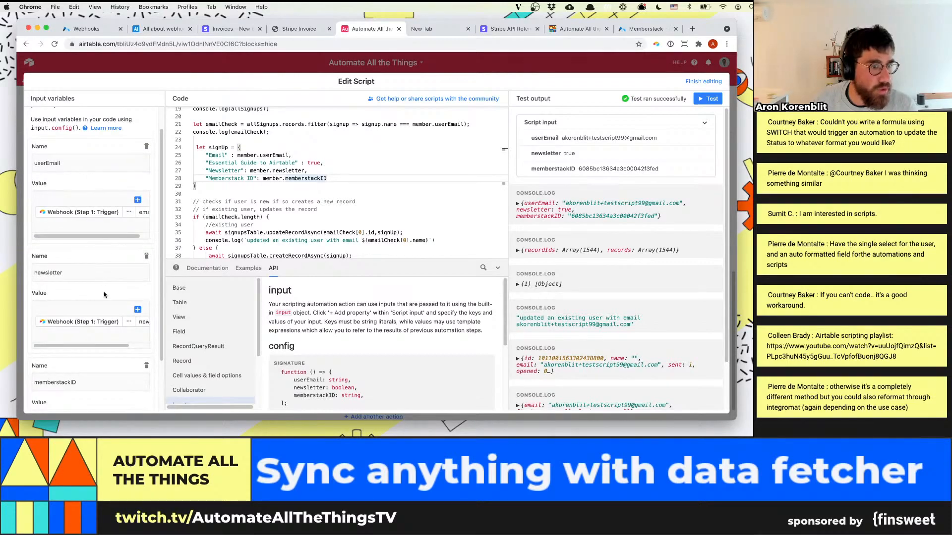
pyautogui.scroll(-2, 99, 287)
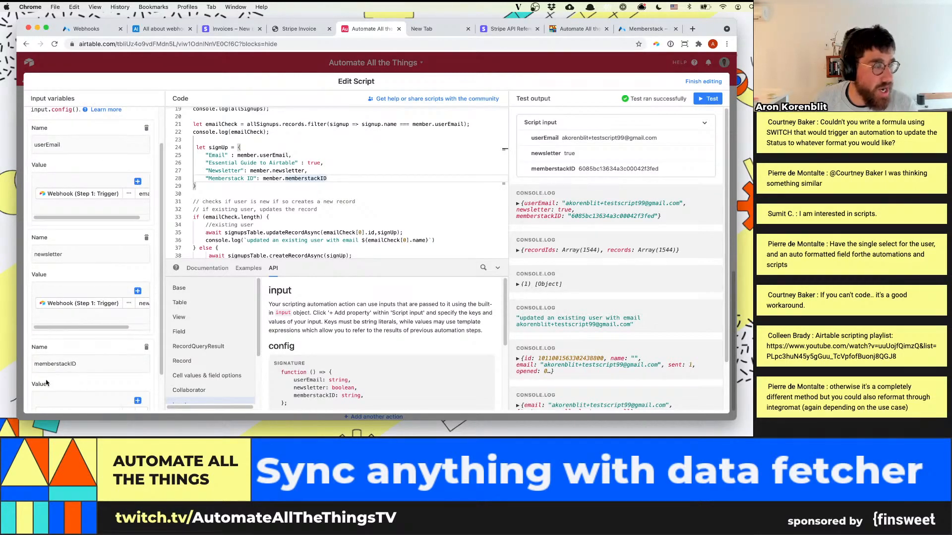
pyautogui.moveTo(327, 179); pyautogui.dragTo(186, 152)
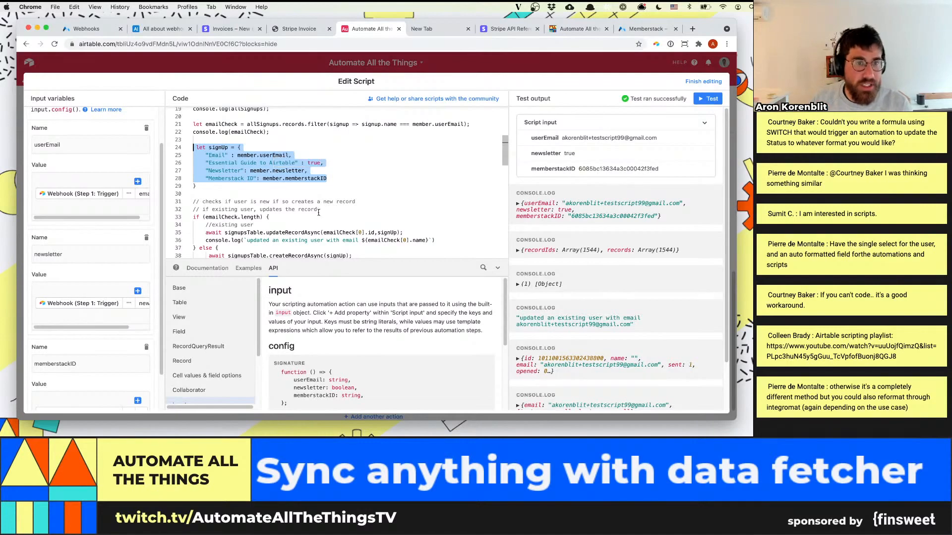
pyautogui.click(300, 186)
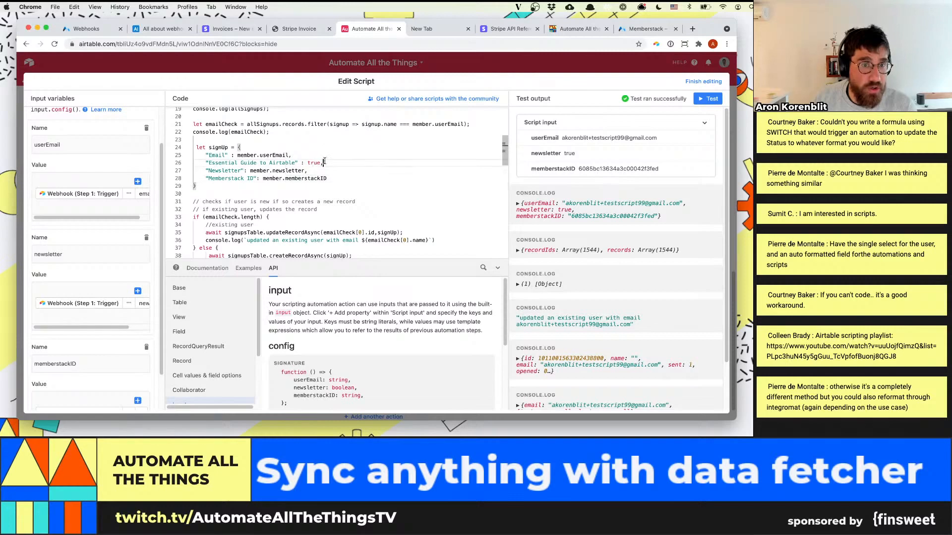
pyautogui.moveTo(325, 163); pyautogui.dragTo(175, 163)
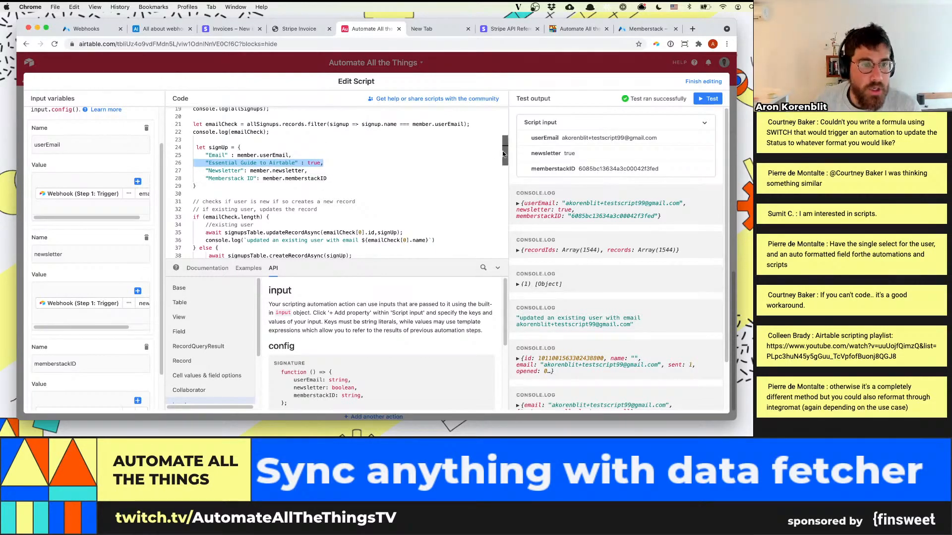
# Examine the script's existing-user check, the MailerLite call and the conditional Revue newsletter call, highlighting both API call blocks
pyautogui.scroll(-3, 498, 151)
pyautogui.scroll(-1, 497, 161)
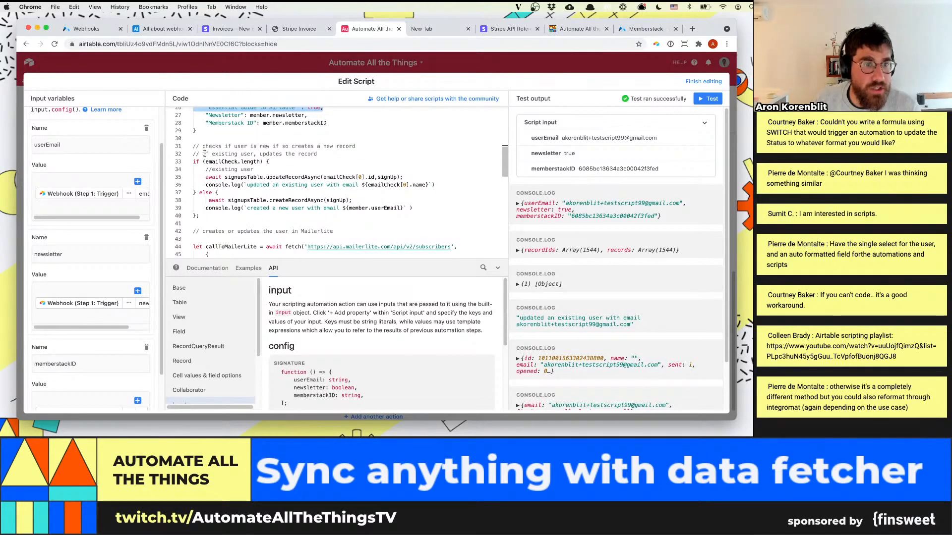
pyautogui.scroll(-5, 198, 148)
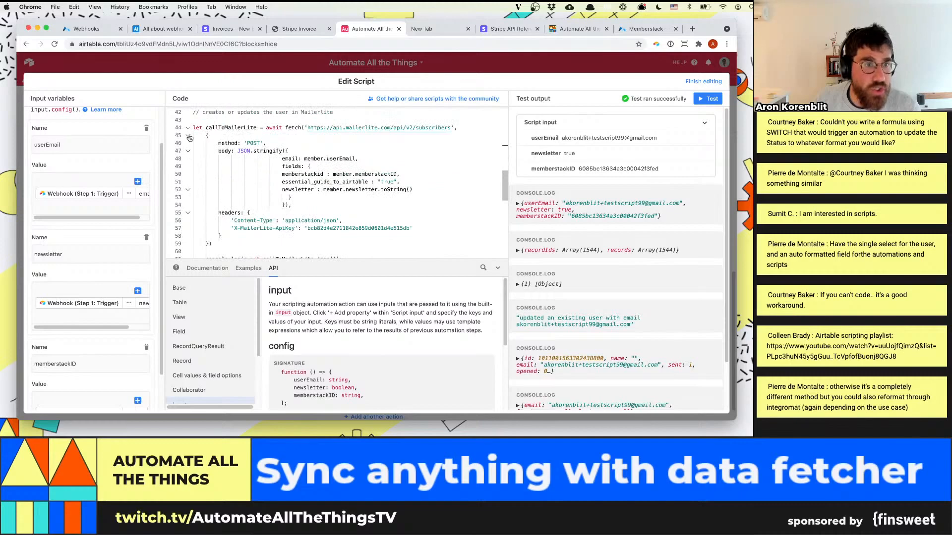
pyautogui.moveTo(193, 128); pyautogui.dragTo(394, 242)
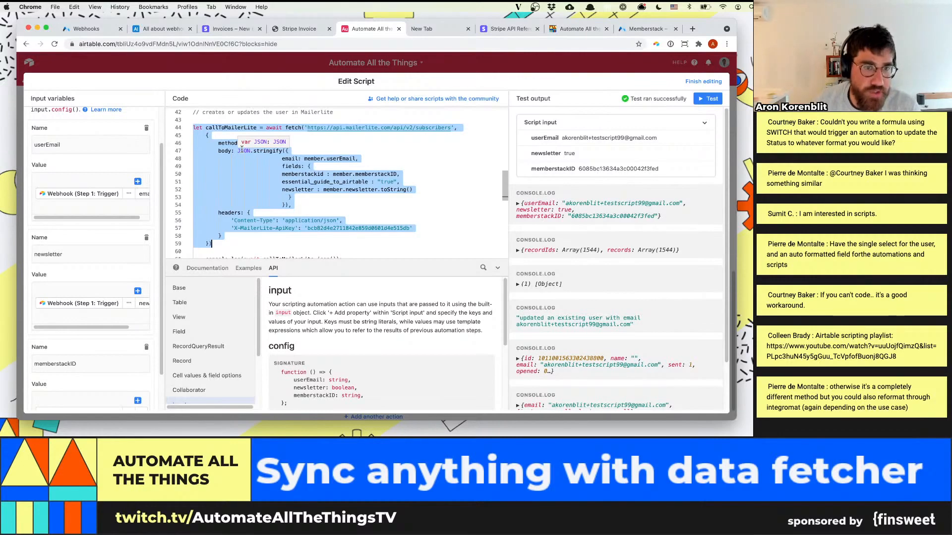
pyautogui.scroll(-5, 375, 205)
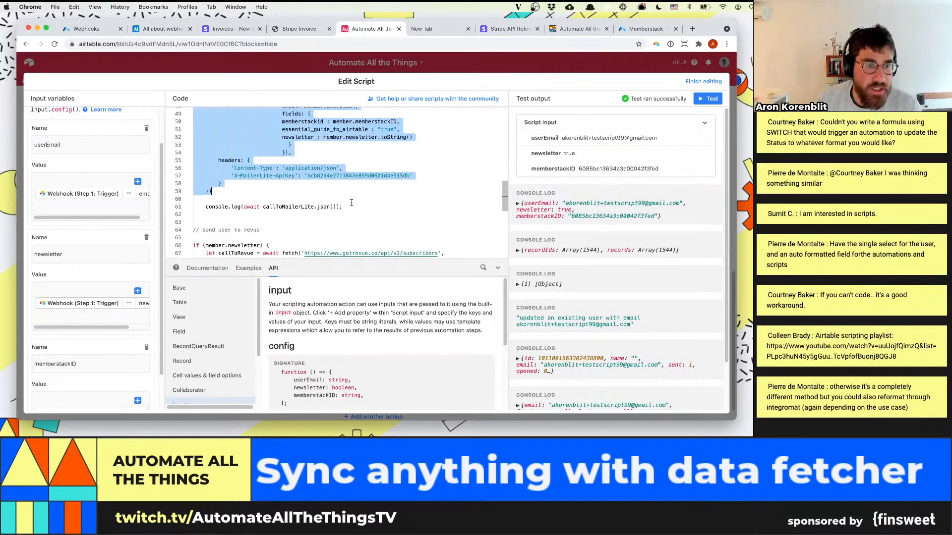
pyautogui.scroll(2, 227, 169)
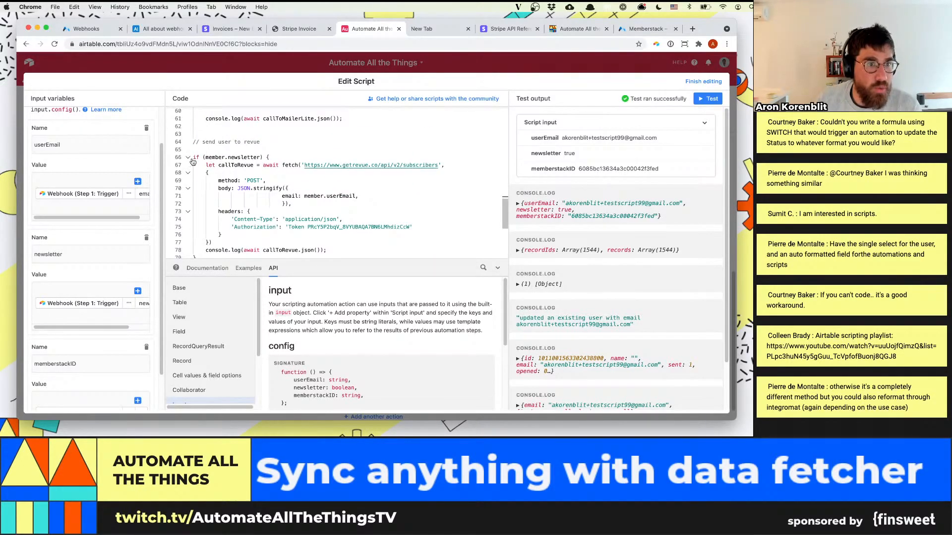
pyautogui.moveTo(192, 159); pyautogui.dragTo(347, 240)
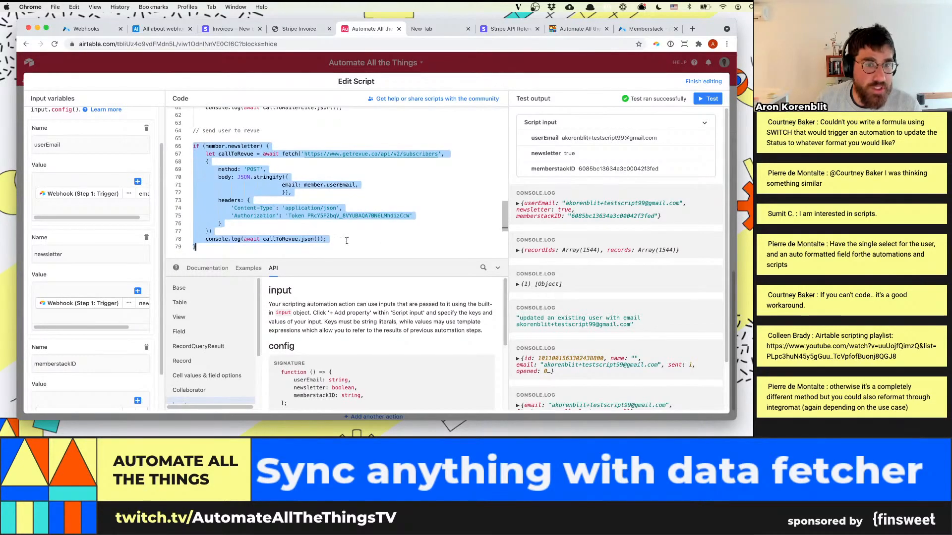
# Collapse the script editor's documentation pane and review the code from the sign-up lookup through the Revue call
pyautogui.click(485, 267)
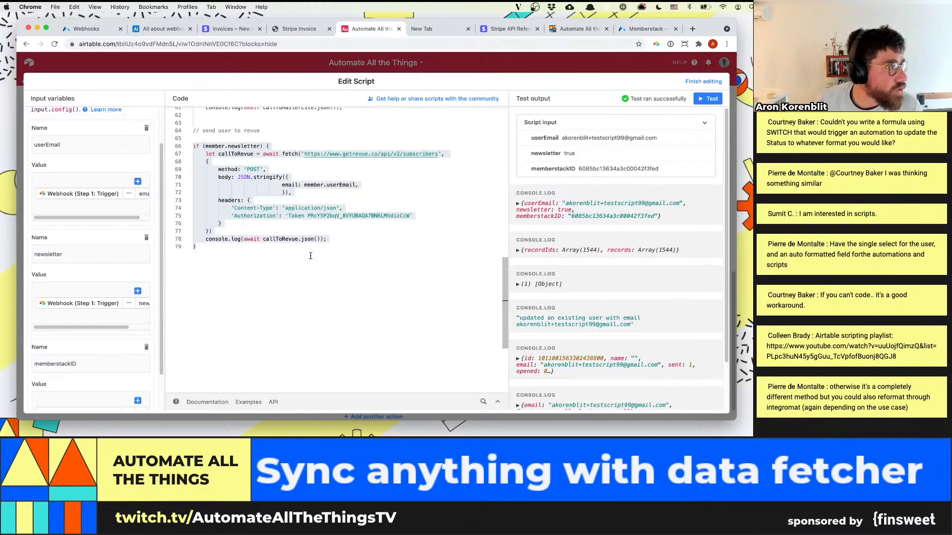
pyautogui.scroll(3, 331, 236)
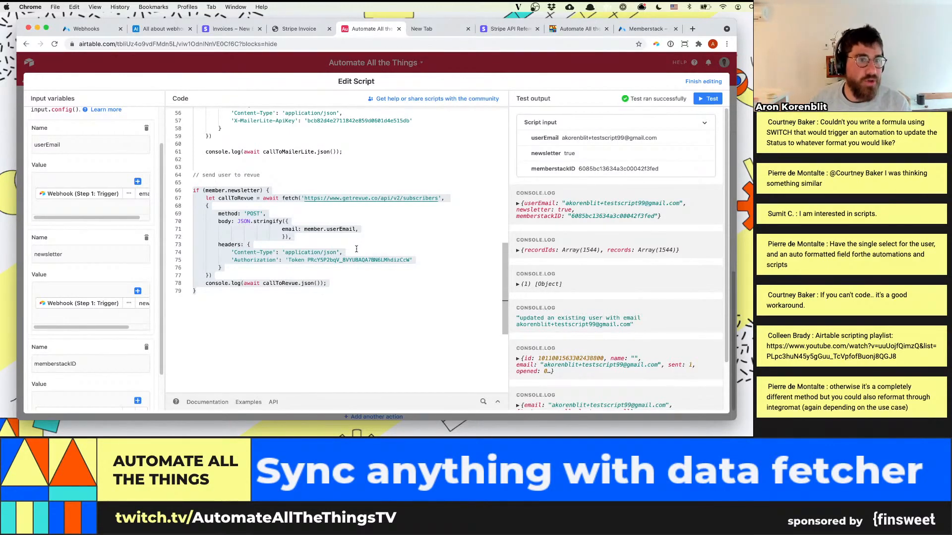
pyautogui.scroll(15, 246, 236)
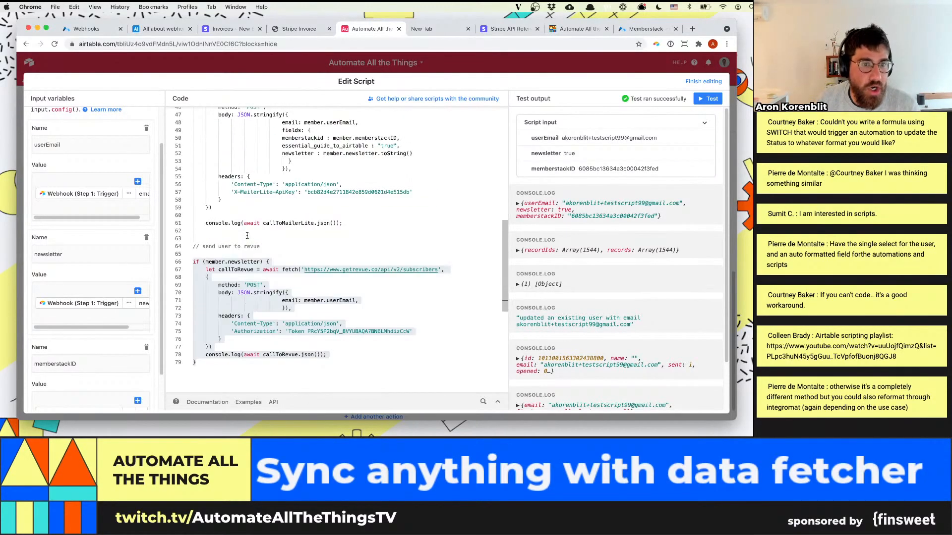
pyautogui.scroll(1, 247, 236)
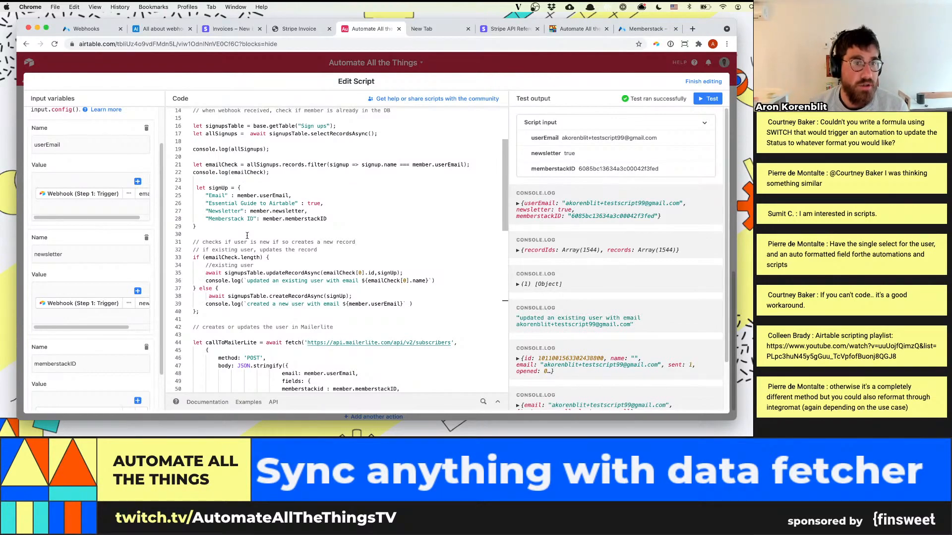
pyautogui.scroll(-15, 208, 287)
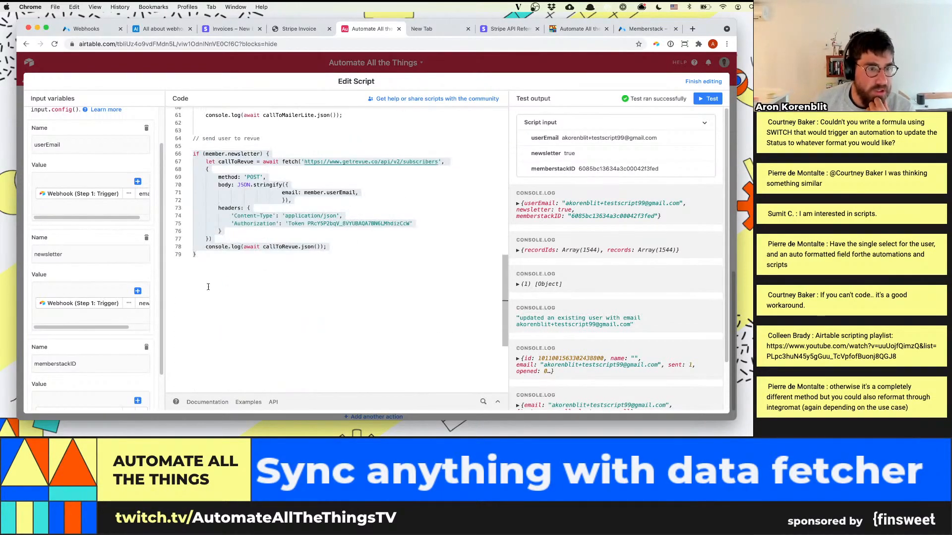
pyautogui.scroll(10, 298, 263)
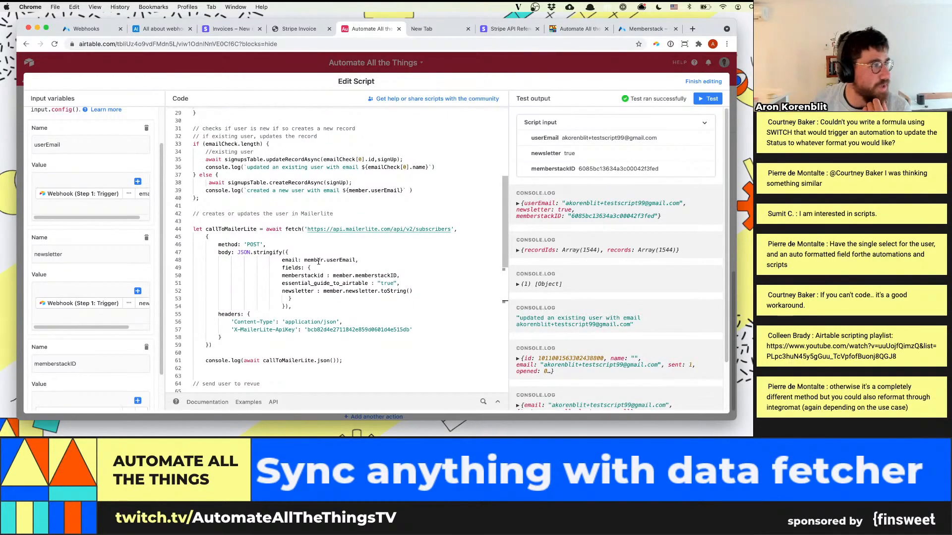
# Close the script editor and look over the New member automation's trigger and script inputs
pyautogui.click(304, 59)
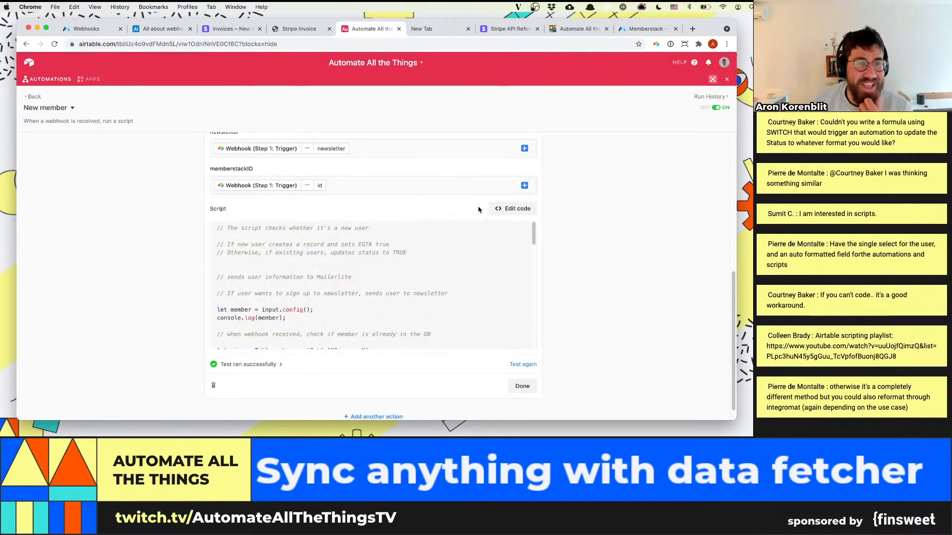
pyautogui.scroll(5, 563, 202)
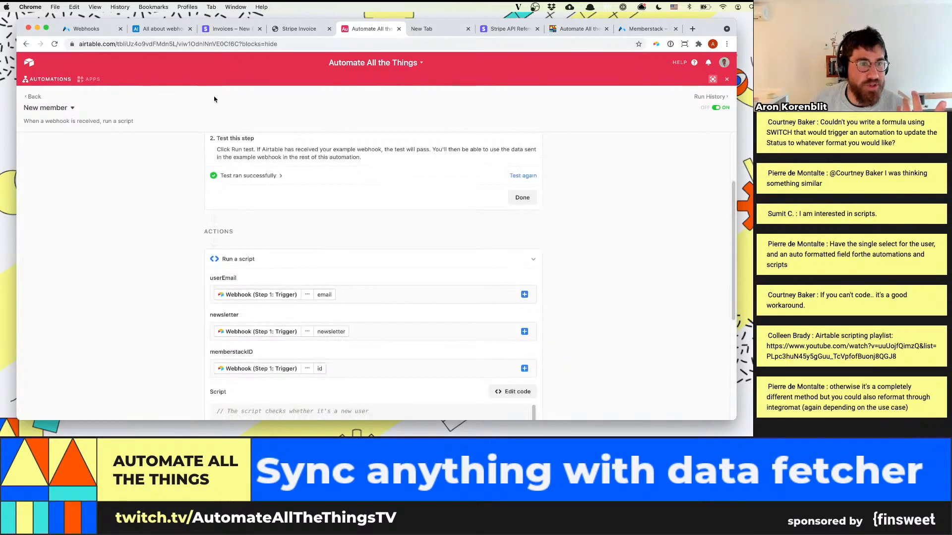
pyautogui.scroll(3, 331, 190)
pyautogui.scroll(-6, 352, 237)
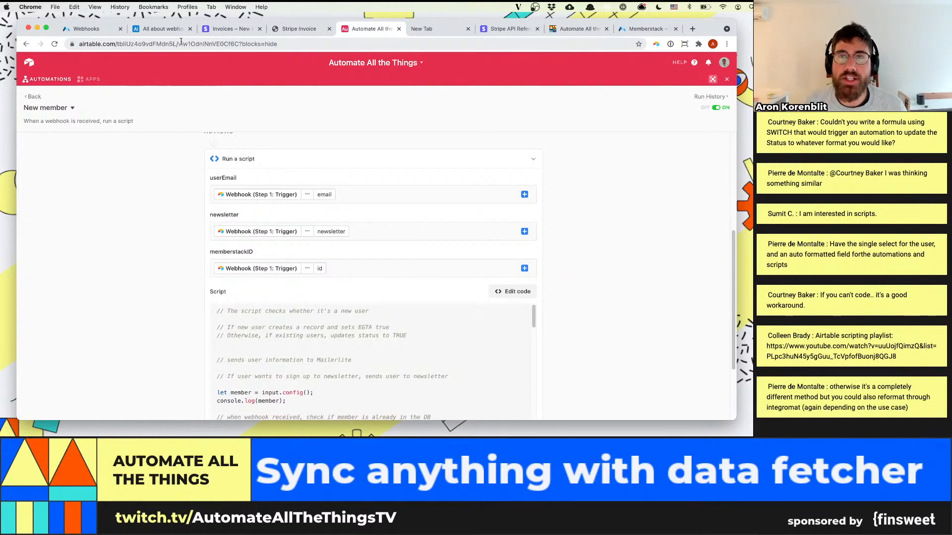
# Open the AATT site's Webflow designer (webflow.com/design/aatt) in a new tab
pyautogui.press('super+t')
pyautogui.write('werbfl')
pyautogui.press('BackSpace')
pyautogui.press('BackSpace')
pyautogui.press('BackSpace')
pyautogui.press('BackSpace')
pyautogui.write('bflow')
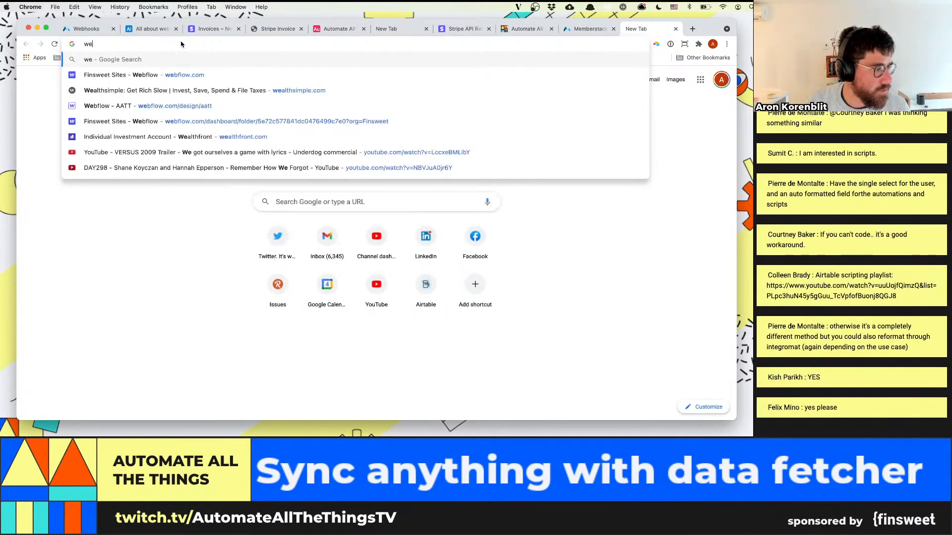
pyautogui.press('Down')
pyautogui.press('Down')
pyautogui.press('Down')
pyautogui.press('Down')
pyautogui.press('Down')
pyautogui.press('Down')
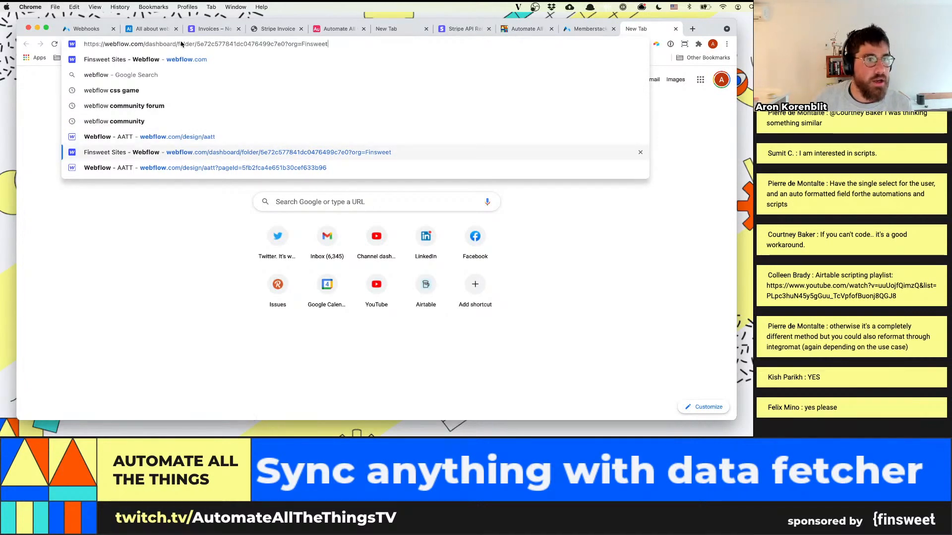
pyautogui.press('Up')
pyautogui.press('Return')
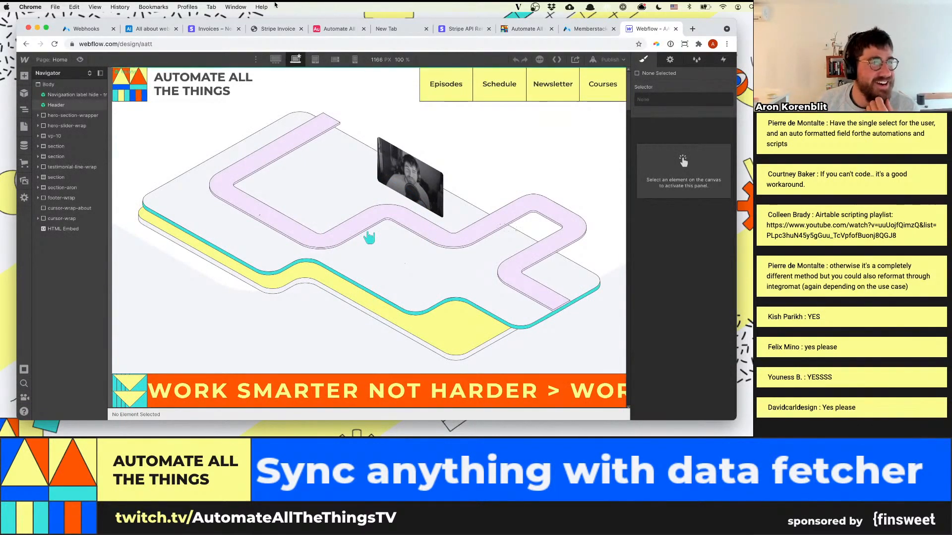
# Open the Form submission page of the AATT site in the designer
pyautogui.click(24, 146)
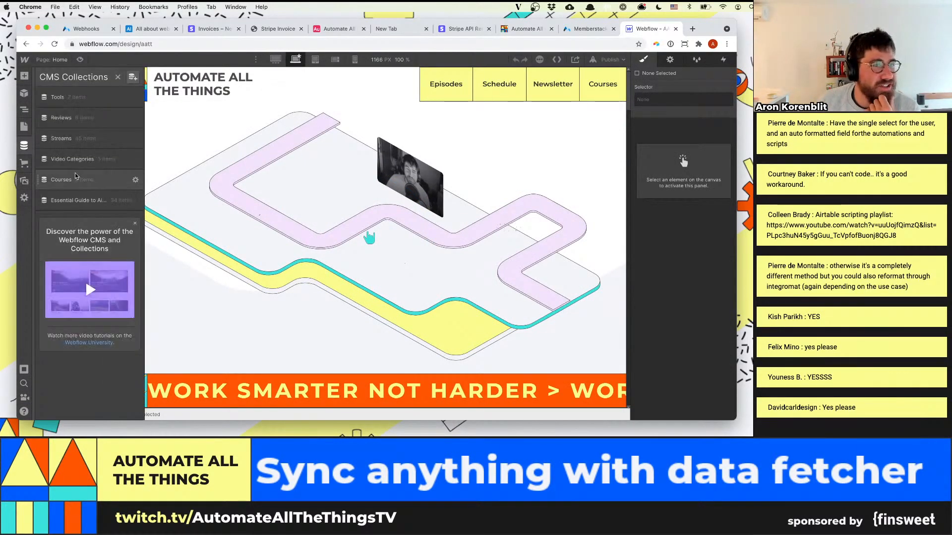
pyautogui.click(24, 128)
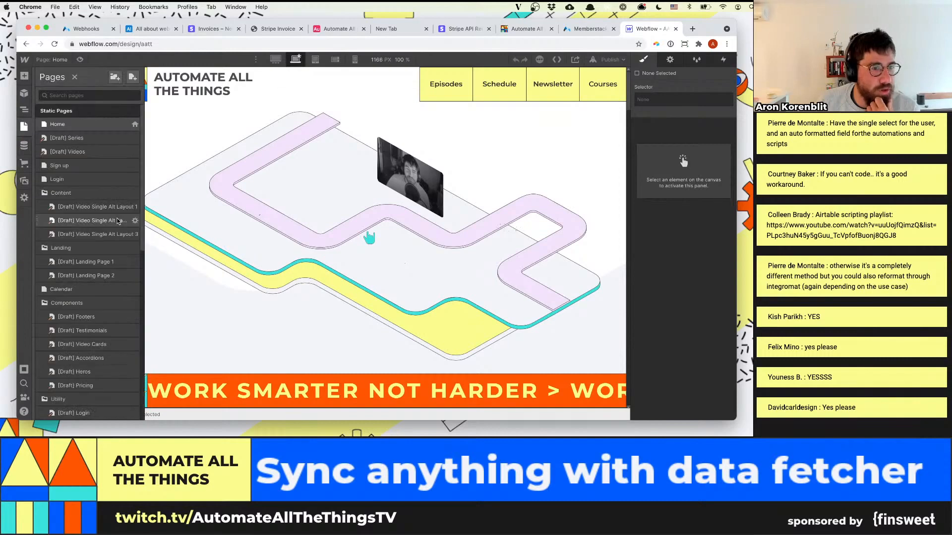
pyautogui.scroll(-5, 103, 383)
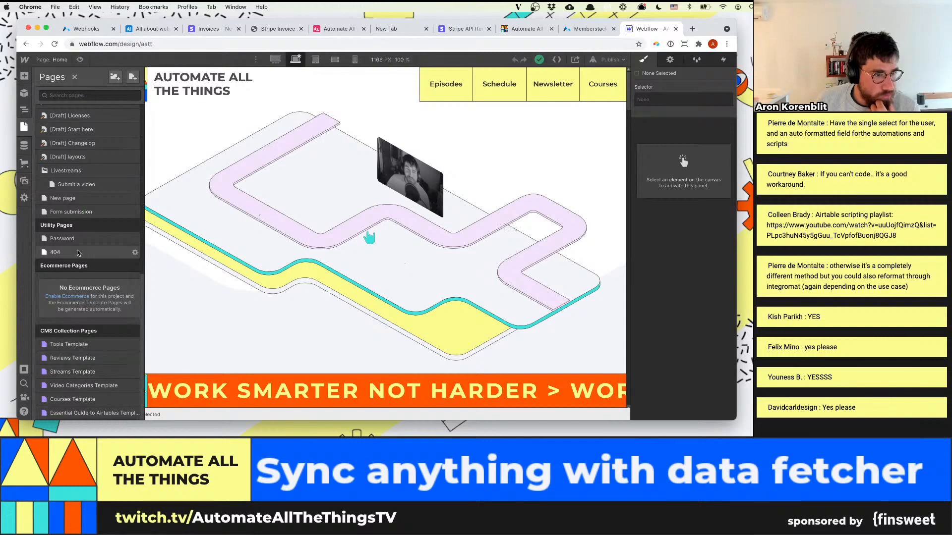
pyautogui.click(82, 211)
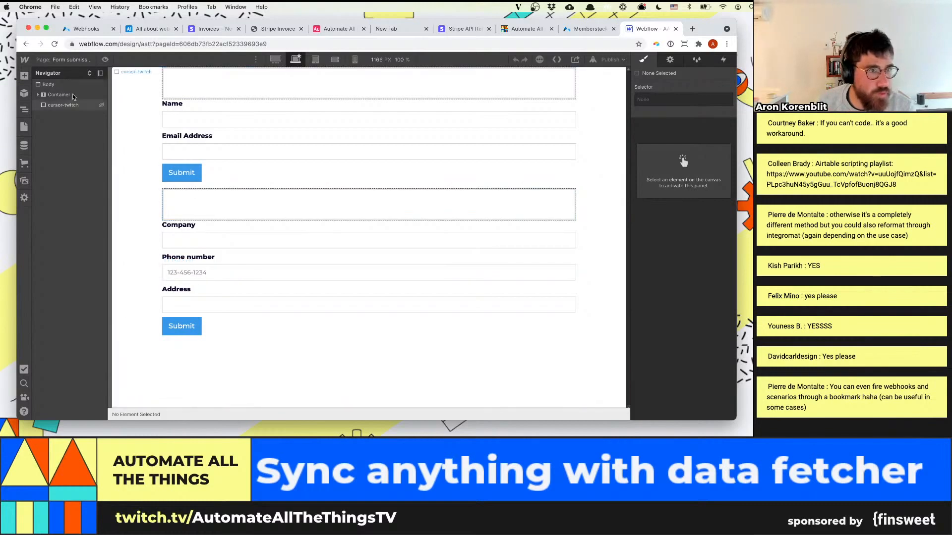
# Open the AATT project's integration settings and look through its list of existing webhooks
pyautogui.moveTo(25, 60)
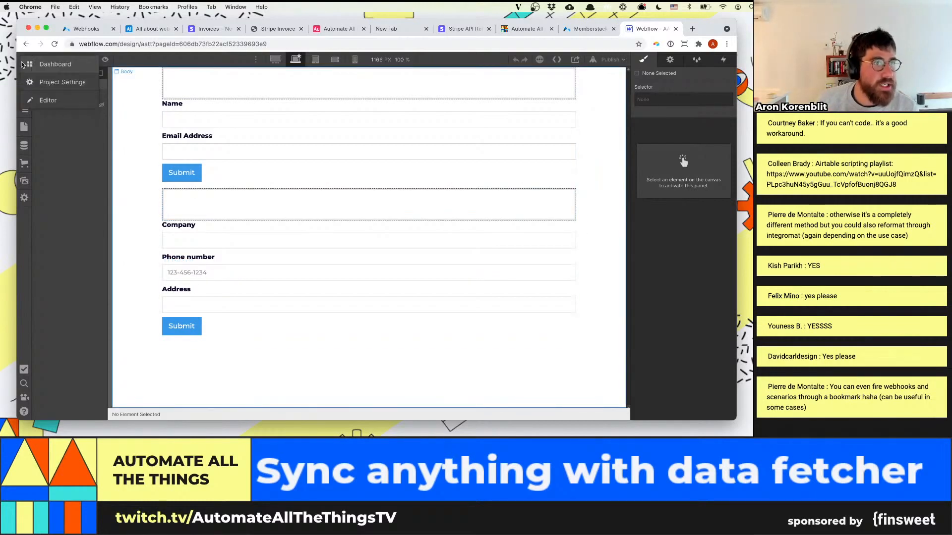
pyautogui.click(62, 83)
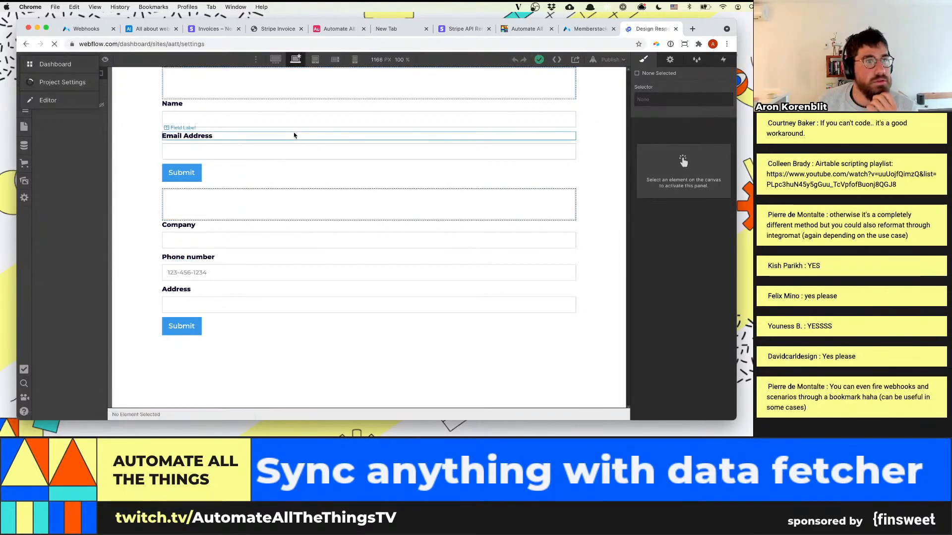
pyautogui.click(400, 120)
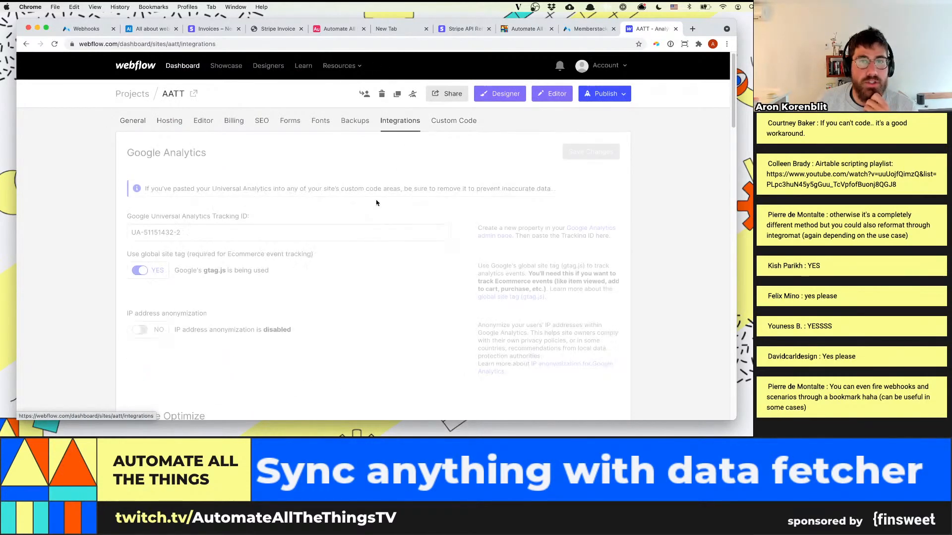
pyautogui.scroll(-20, 377, 203)
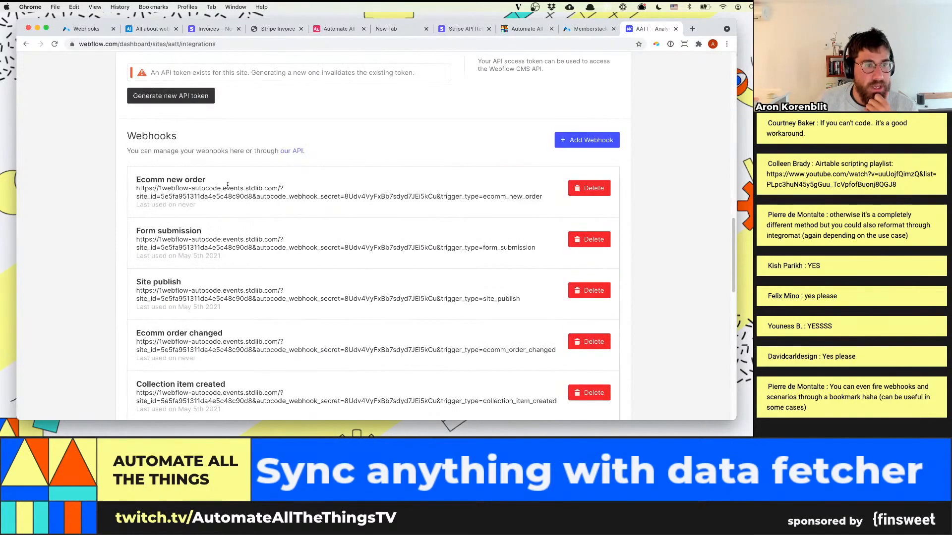
pyautogui.scroll(-10, 227, 185)
pyautogui.scroll(1, 534, 228)
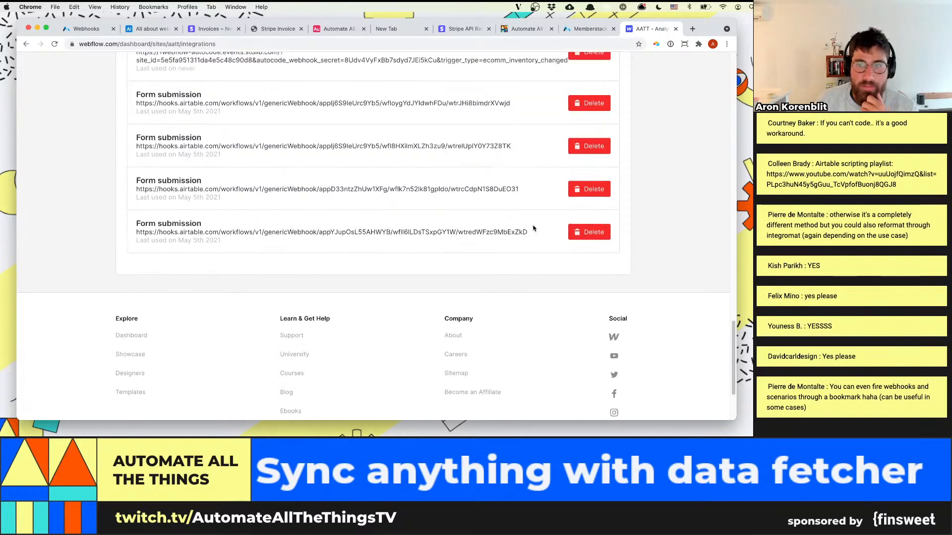
# Start adding a site webhook with the Form submission trigger type
pyautogui.scroll(10, 534, 228)
pyautogui.click(581, 226)
pyautogui.click(327, 156)
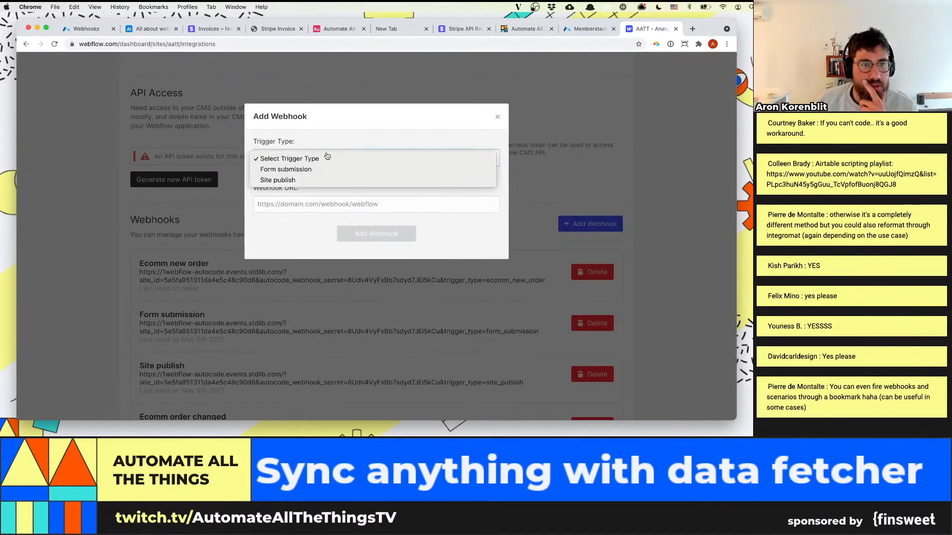
pyautogui.click(320, 169)
pyautogui.click(318, 205)
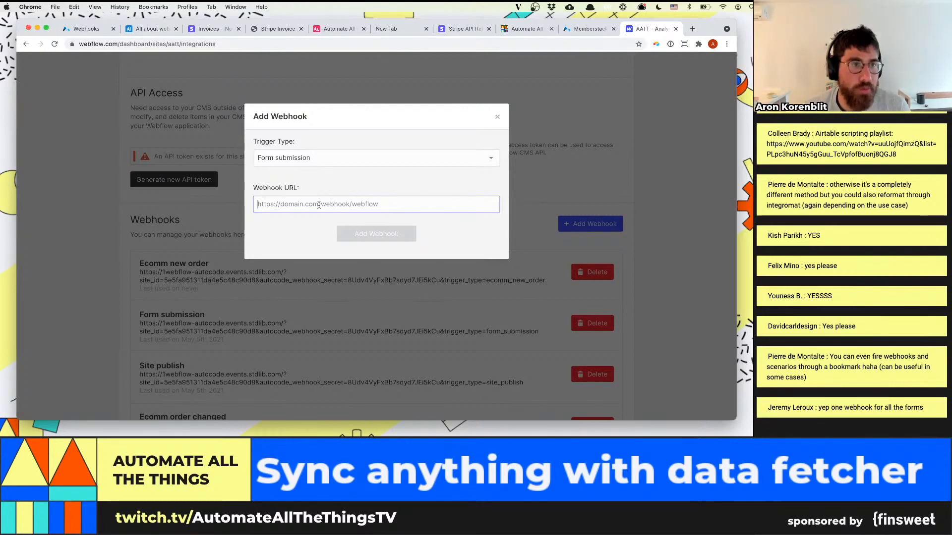
# In the All about webhooks Airtable base, create an automation named "Webflow form submission" triggered when a webhook is received, and copy its webhook URL
pyautogui.click(148, 28)
pyautogui.click(465, 97)
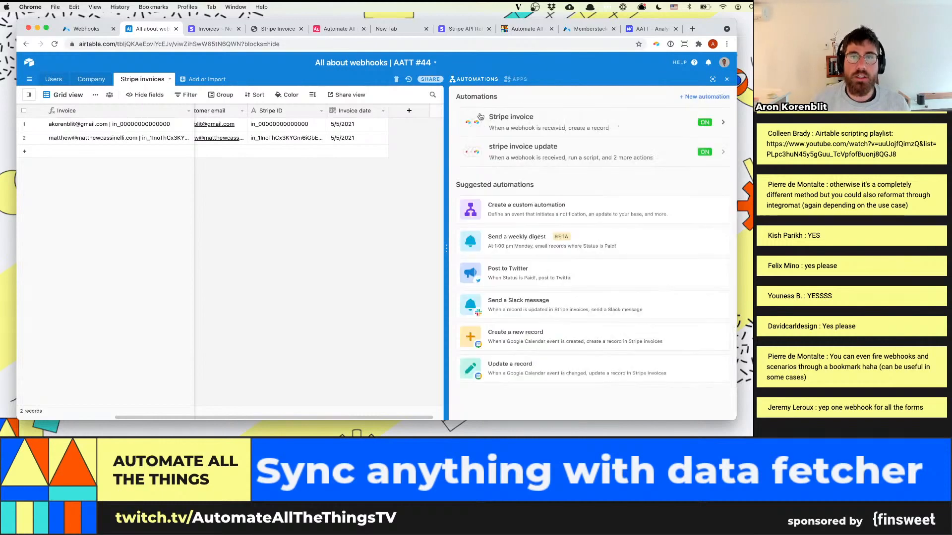
pyautogui.click(692, 97)
pyautogui.write('Webf')
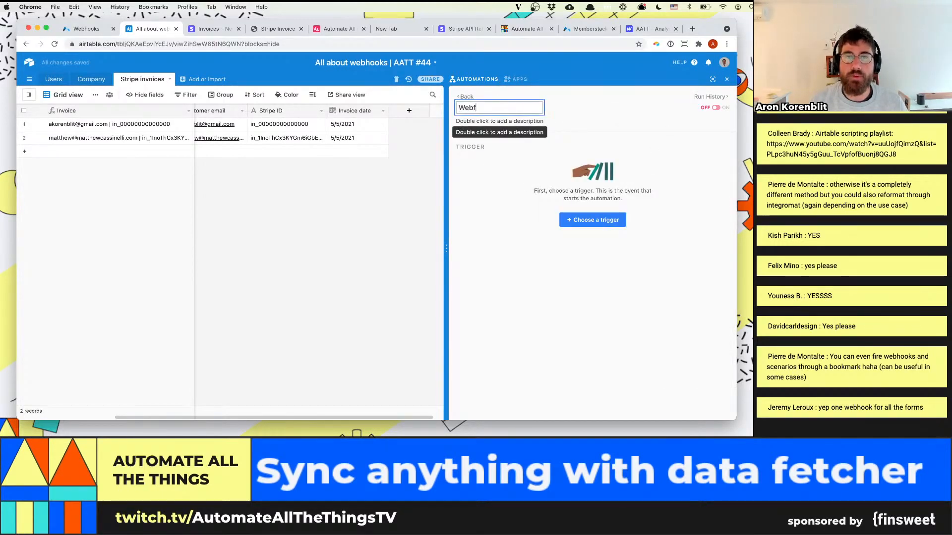
pyautogui.write('low for')
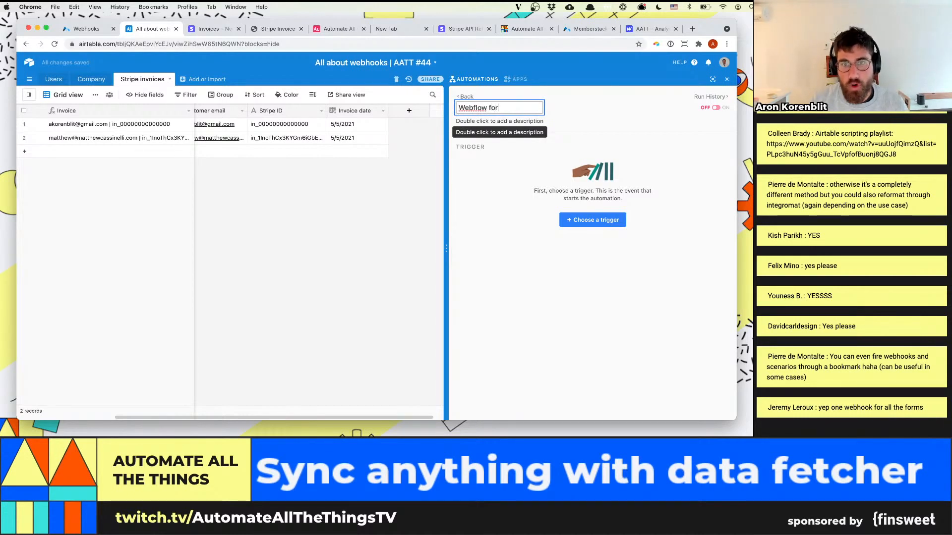
pyautogui.write('m submission')
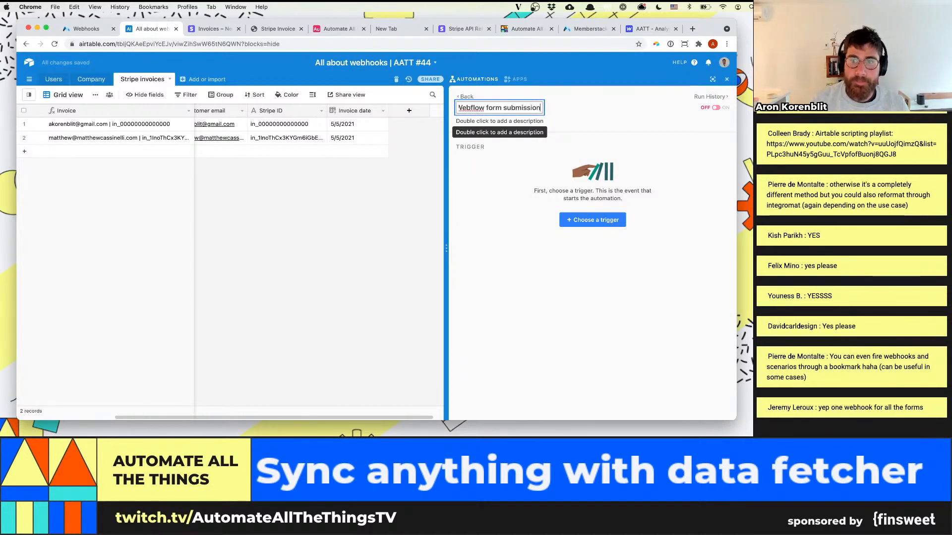
pyautogui.click(592, 220)
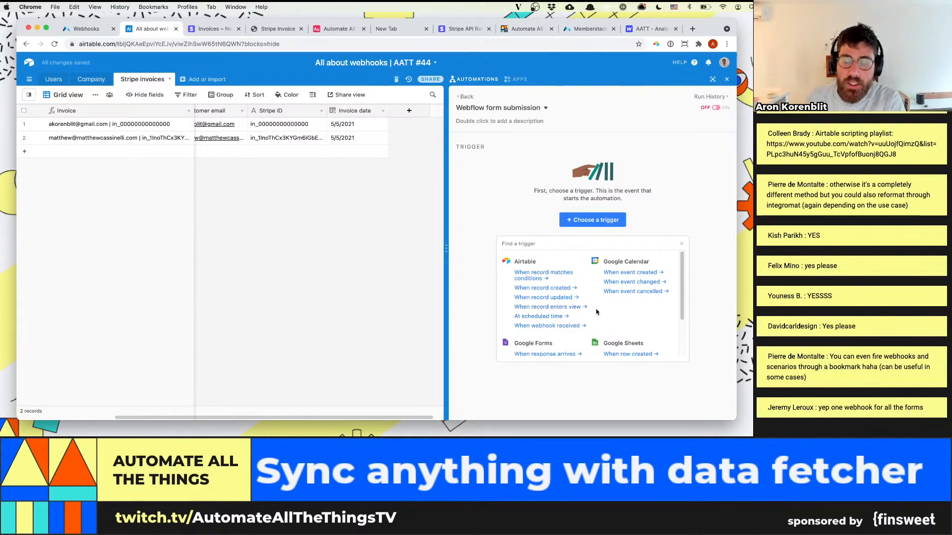
pyautogui.click(565, 327)
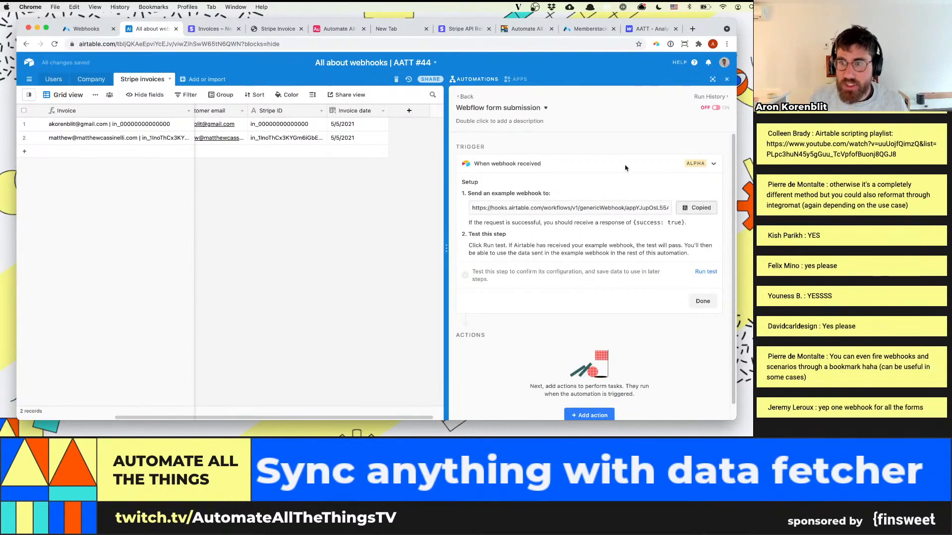
# Back in the Webflow project settings, paste the copied Airtable URL into the Form submission webhook and add it
pyautogui.click(649, 29)
pyautogui.click(369, 234)
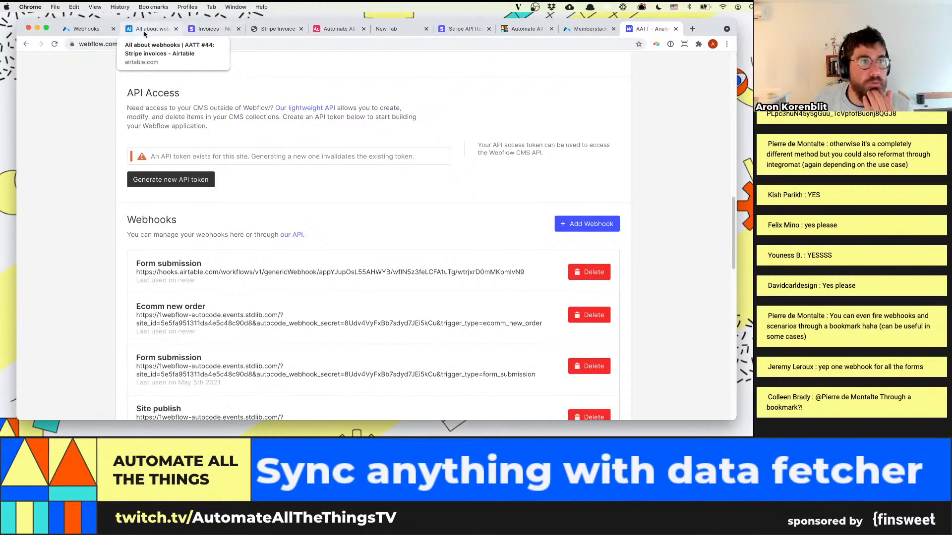
# Return to the Webflow designer and open the published form submission page (aatt.io/form-submission)
pyautogui.click(600, 32)
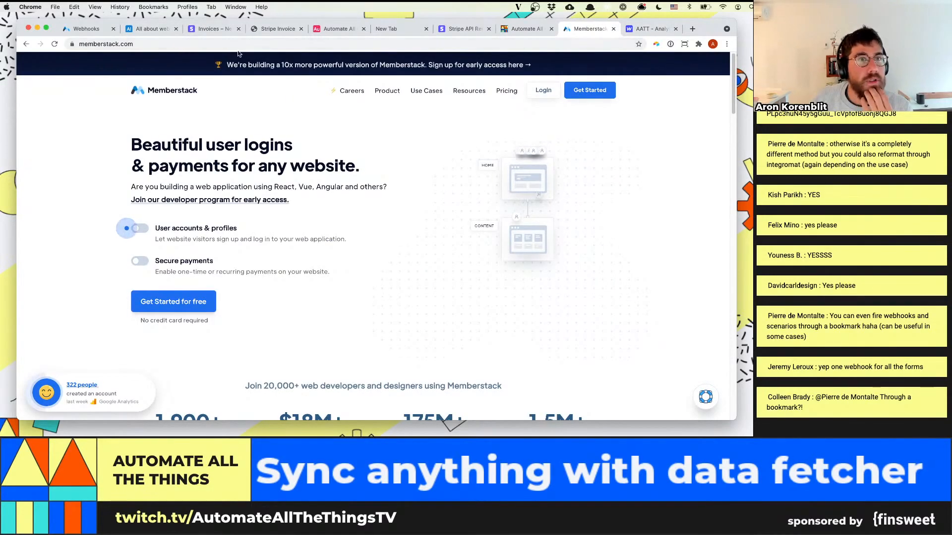
pyautogui.click(649, 29)
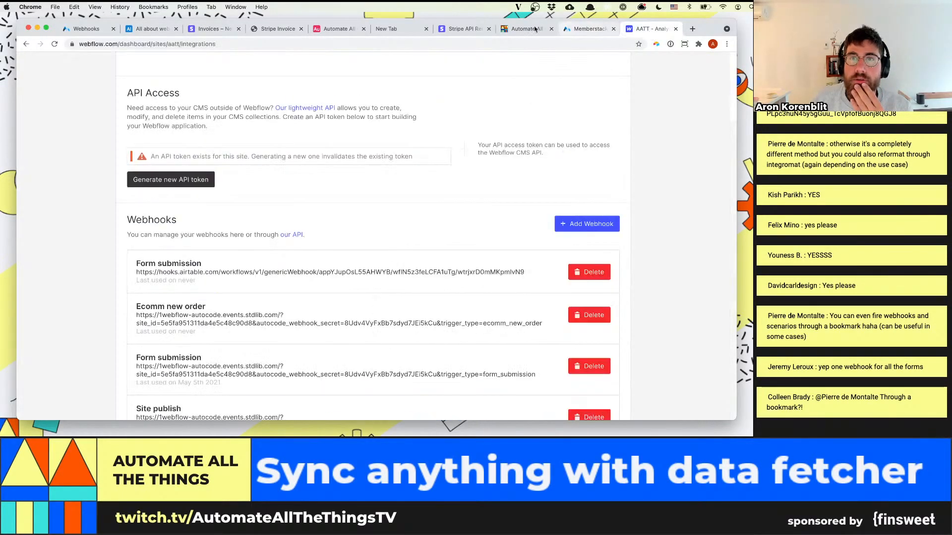
pyautogui.click(28, 44)
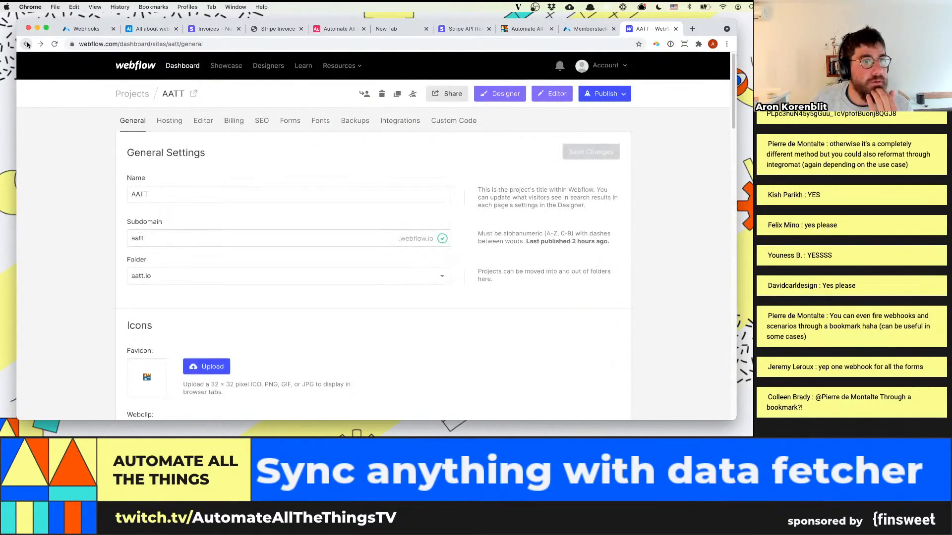
pyautogui.click(27, 44)
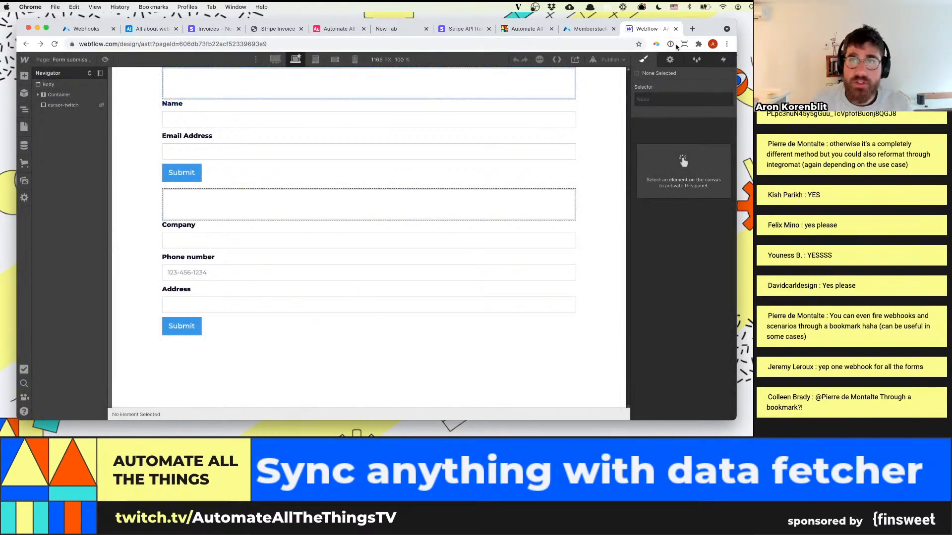
pyautogui.click(613, 59)
pyautogui.click(556, 119)
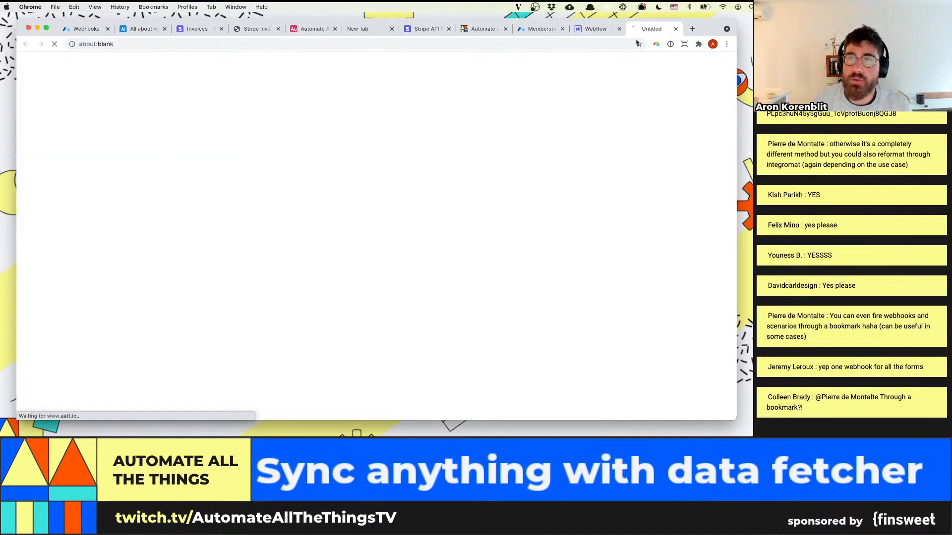
# Fill in the first form with the submitter's name and e-mail address and submit it
pyautogui.click(277, 66)
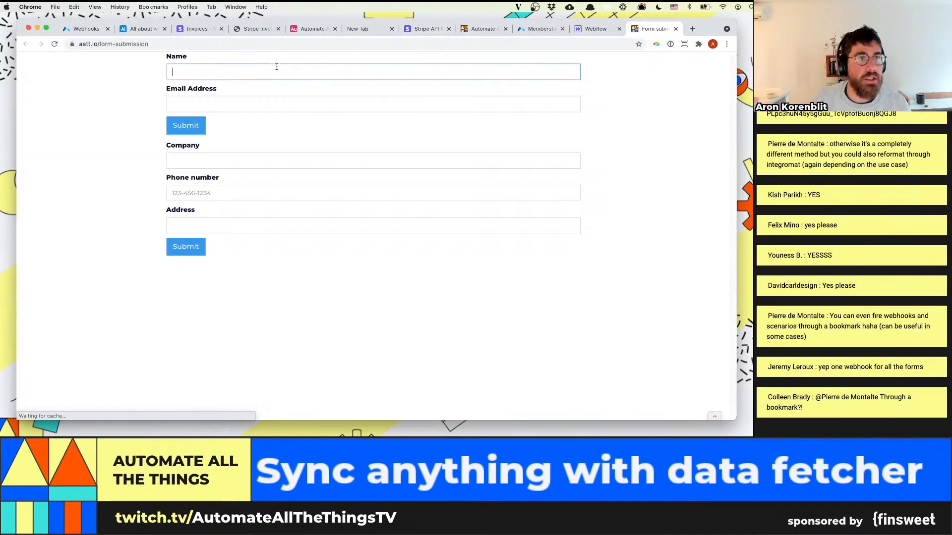
pyautogui.write('Aron')
pyautogui.press('Tab')
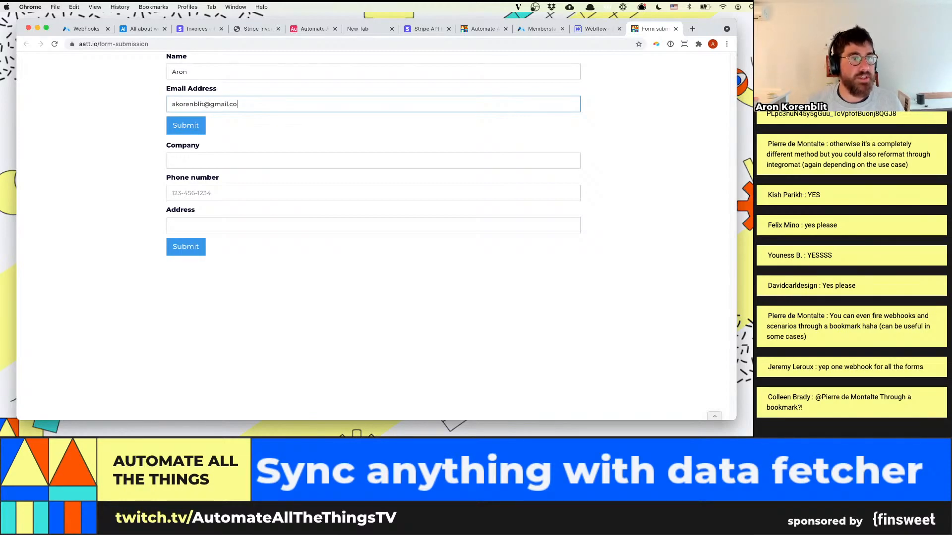
pyautogui.click(180, 126)
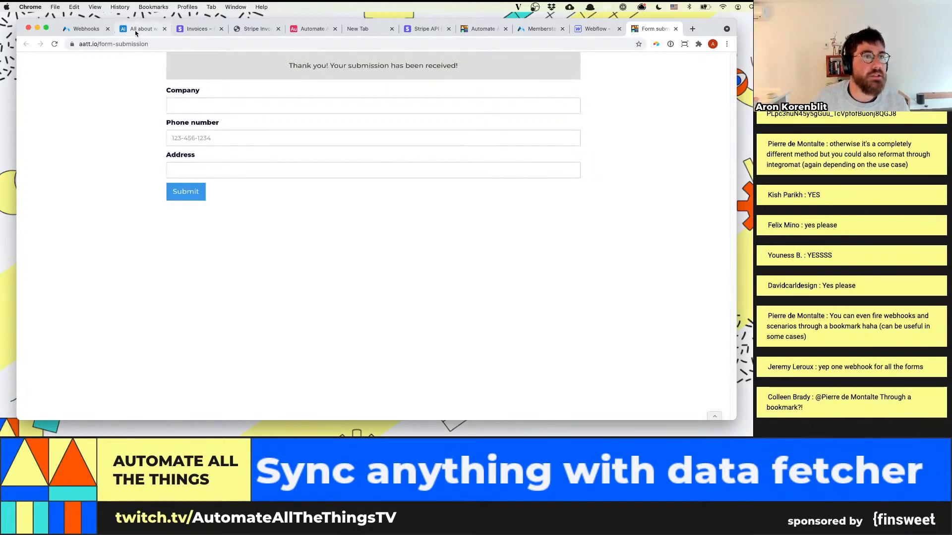
# In Airtable, test the webhook trigger and expand the received webhook's body and data to examine the submitted fields
pyautogui.click(141, 28)
pyautogui.click(706, 272)
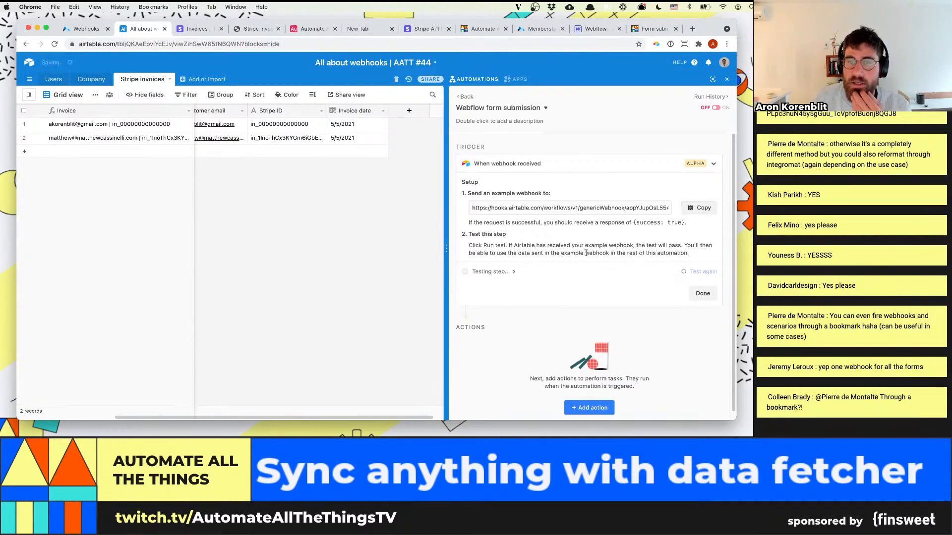
pyautogui.click(527, 263)
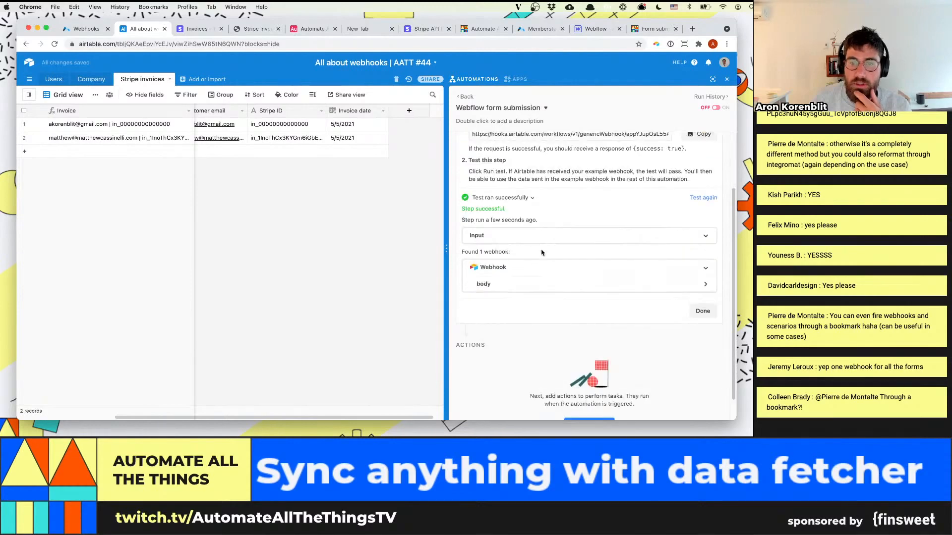
pyautogui.click(516, 282)
pyautogui.click(644, 228)
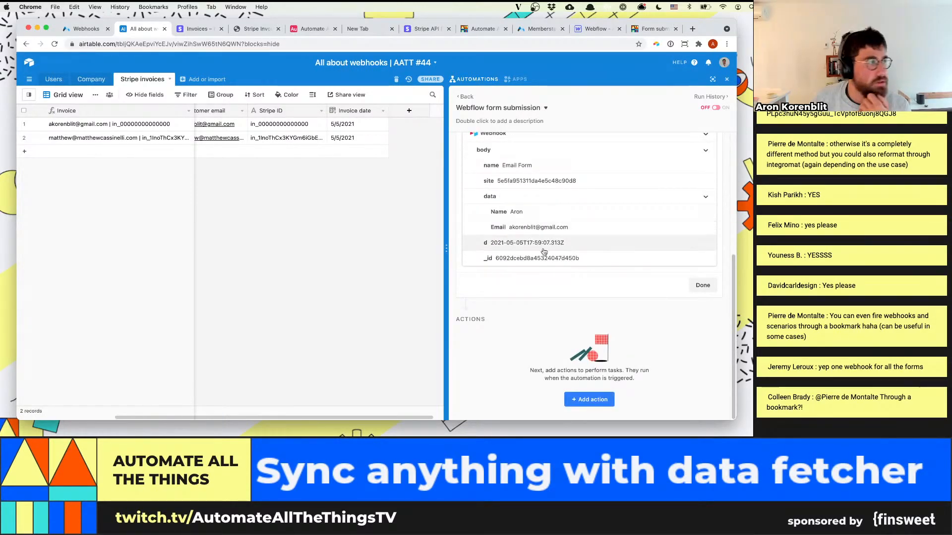
pyautogui.scroll(5, 570, 247)
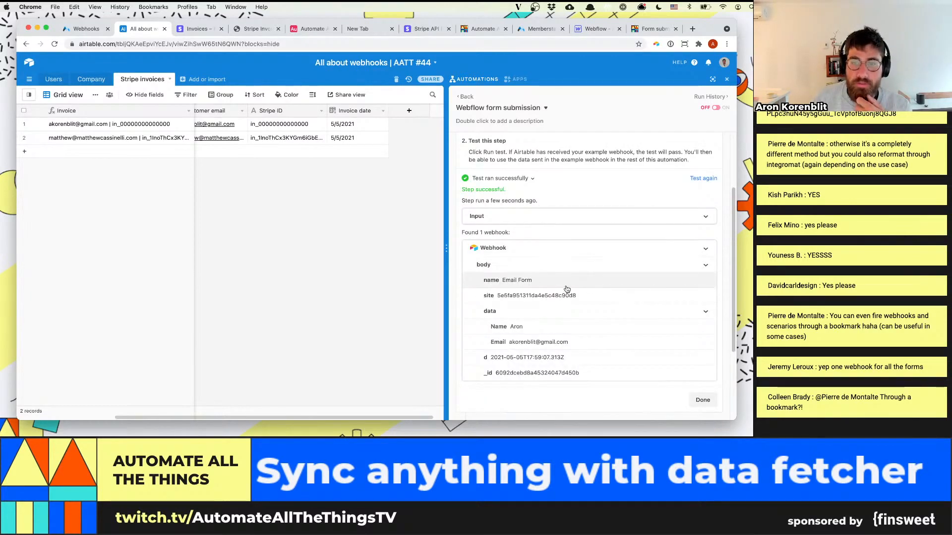
# Add a Create record action to the automation that targets the Users table
pyautogui.scroll(-3, 567, 290)
pyautogui.click(592, 400)
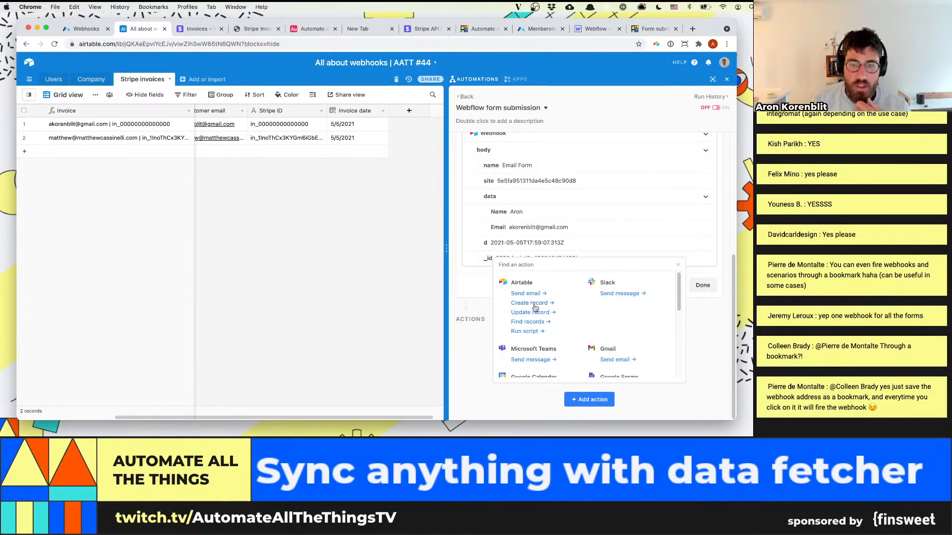
pyautogui.click(535, 308)
pyautogui.click(500, 345)
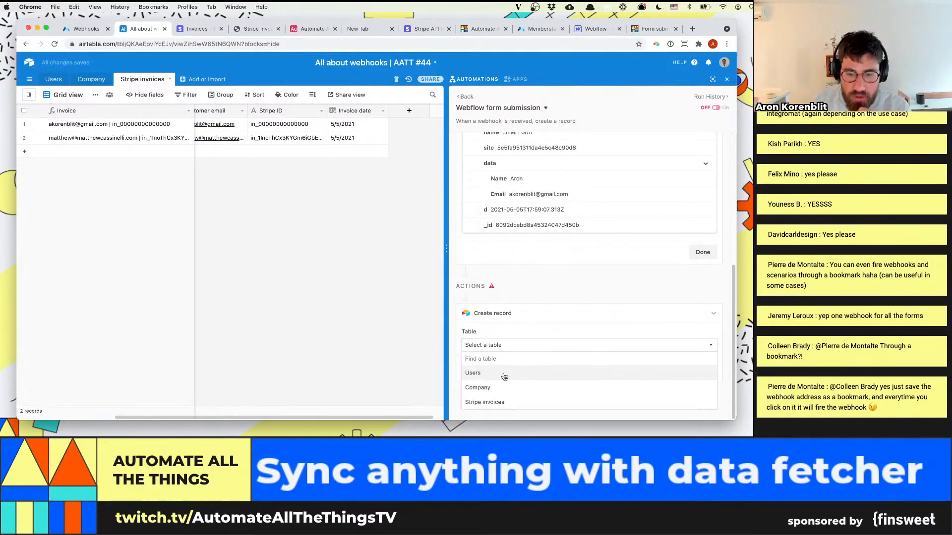
pyautogui.click(504, 374)
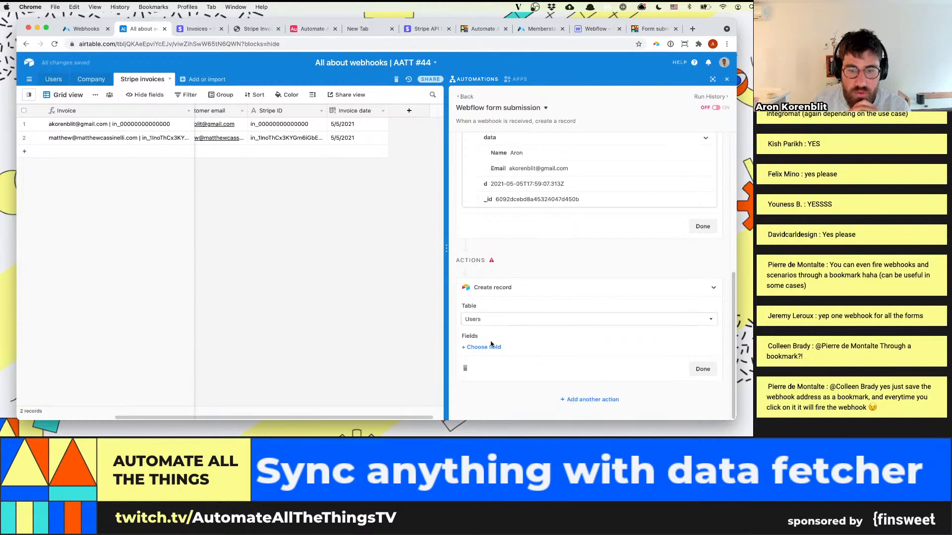
# Add the Name field to the Create record action and fill it with the Email property from the webhook's body data
pyautogui.click(488, 347)
pyautogui.click(488, 295)
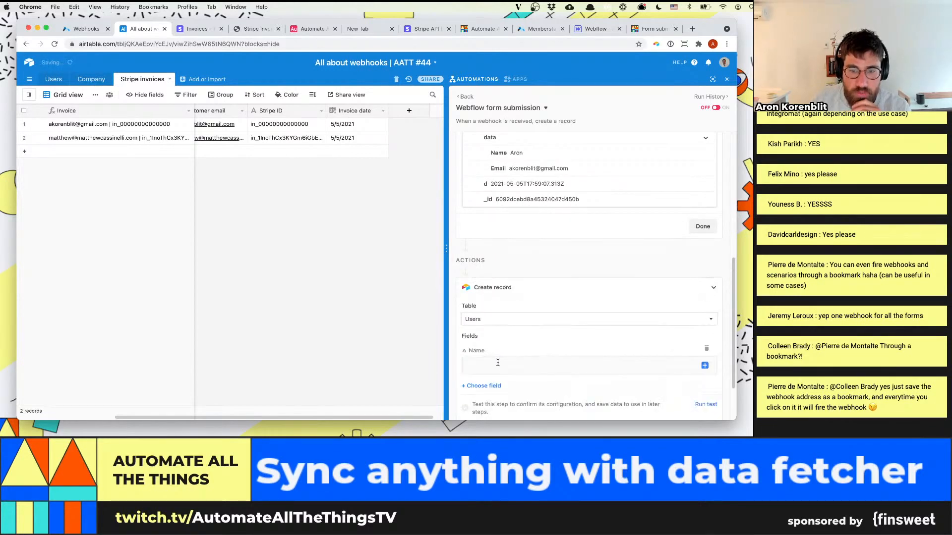
pyautogui.click(704, 366)
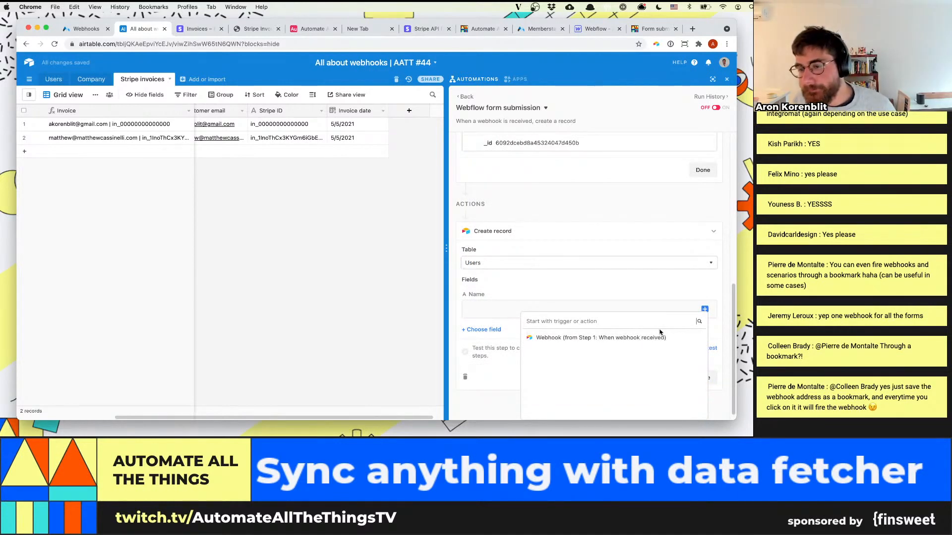
pyautogui.click(687, 338)
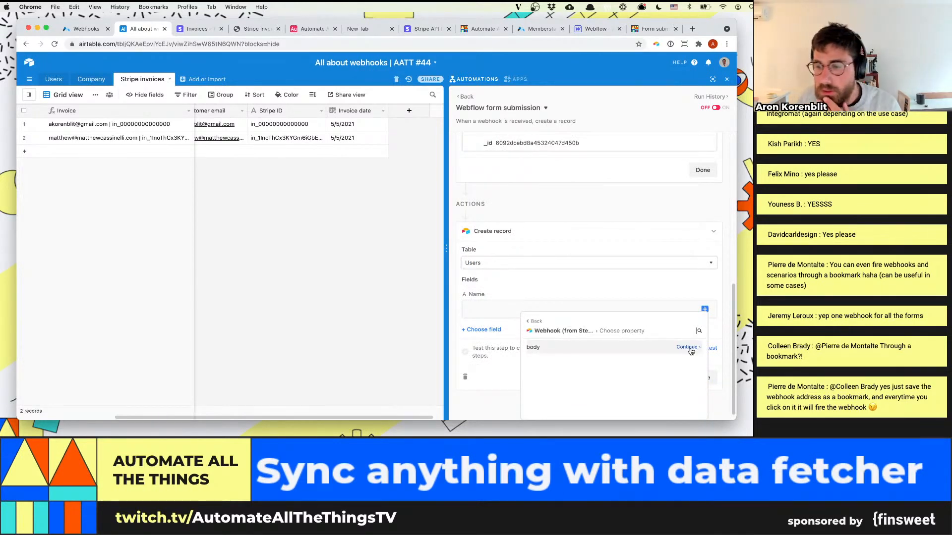
pyautogui.click(616, 348)
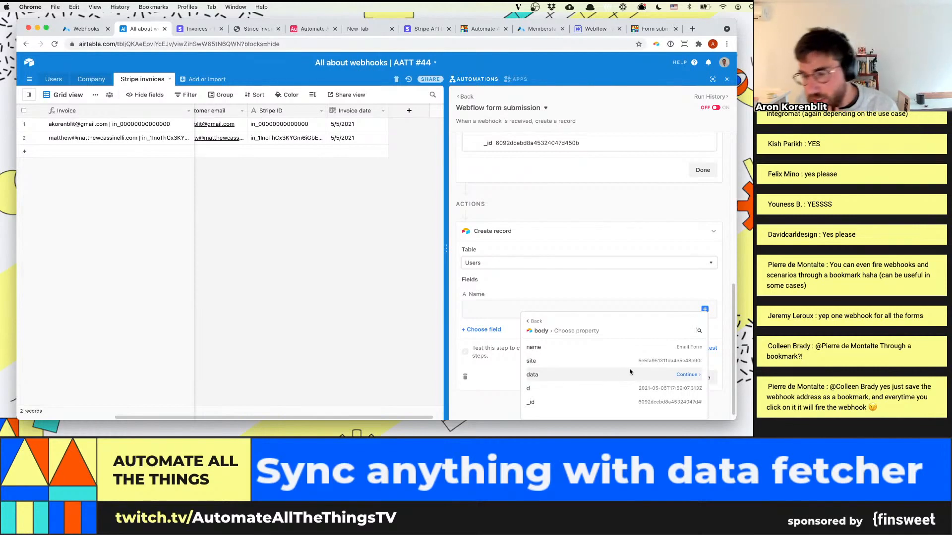
pyautogui.click(612, 377)
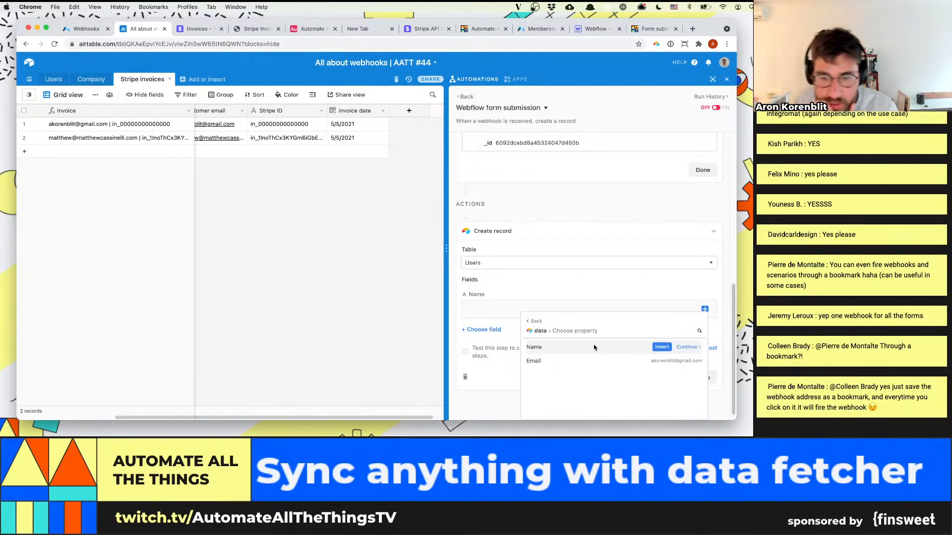
pyautogui.moveTo(669, 349)
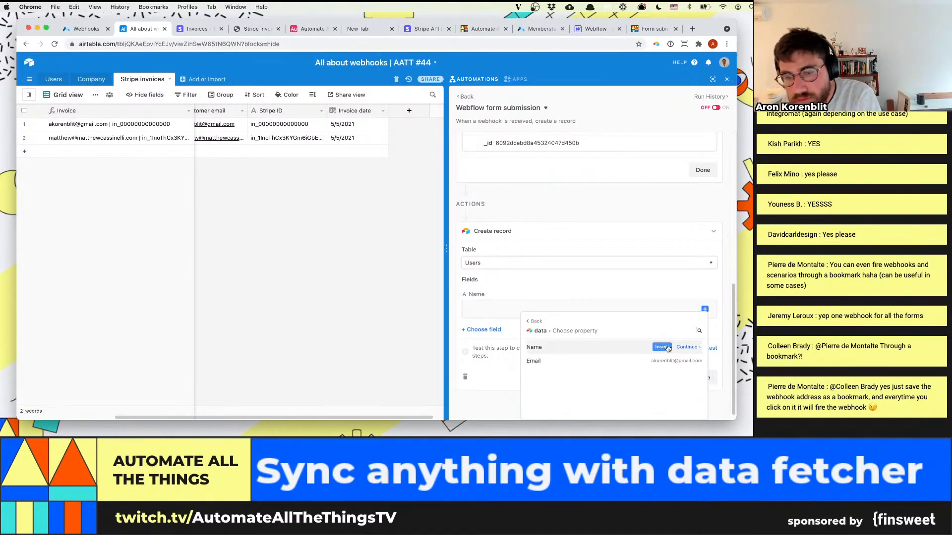
pyautogui.click(663, 361)
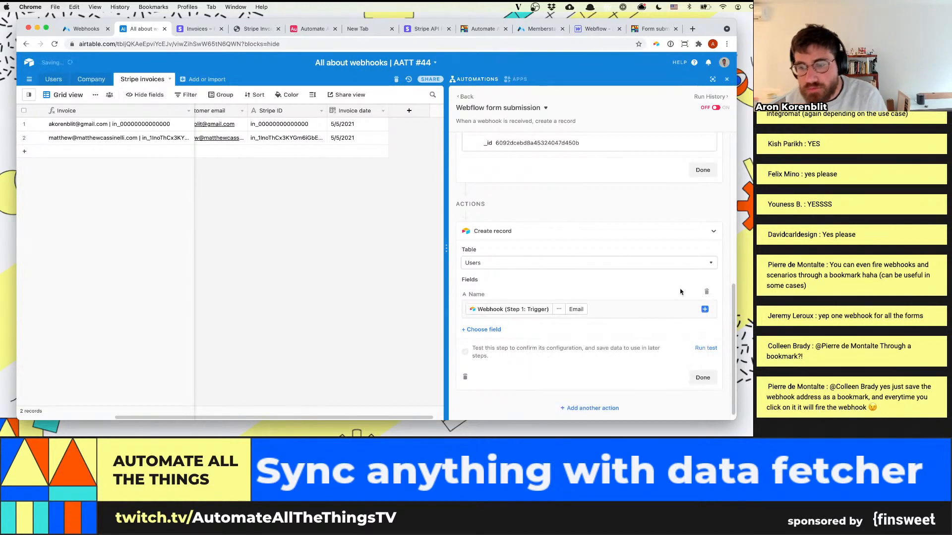
# Test the Create record action and check the record it adds to the Users table
pyautogui.click(703, 377)
pyautogui.click(704, 311)
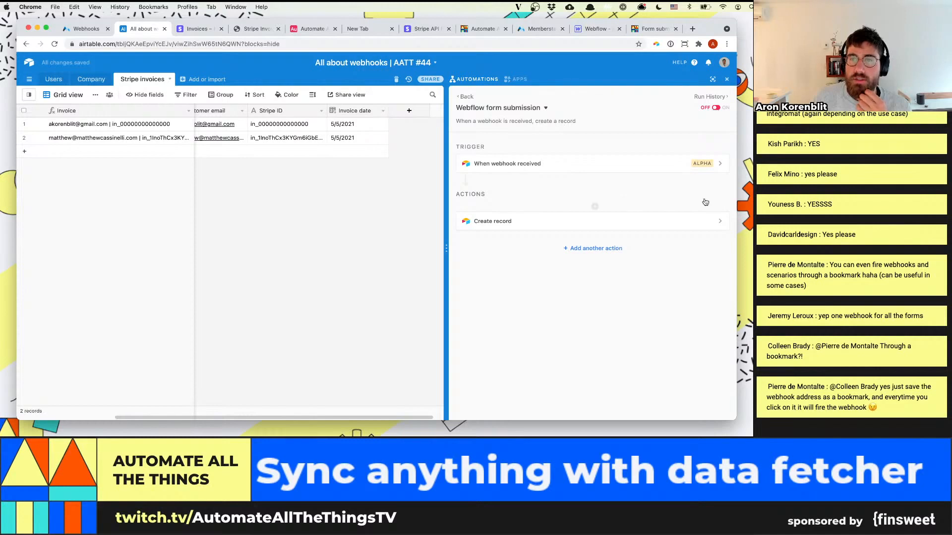
pyautogui.click(639, 221)
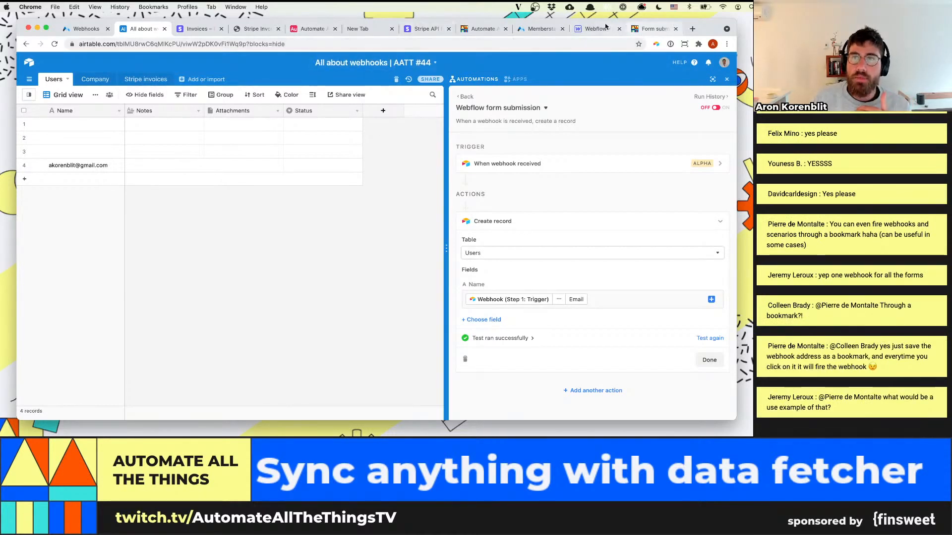
# On the published form submission page, fill in the second form with company AAATT, a phone number and an address, and submit it
pyautogui.click(651, 28)
pyautogui.click(249, 105)
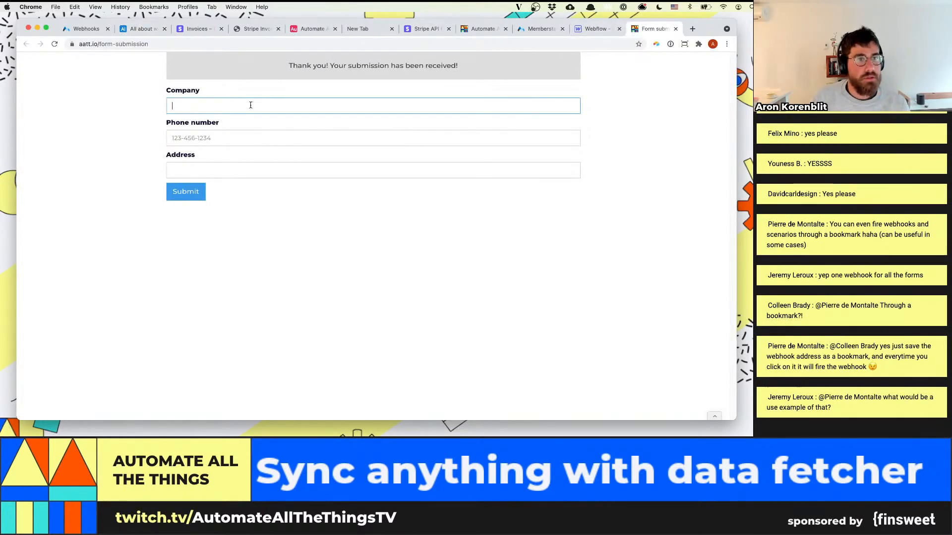
pyautogui.write('AAATT')
pyautogui.press('Tab')
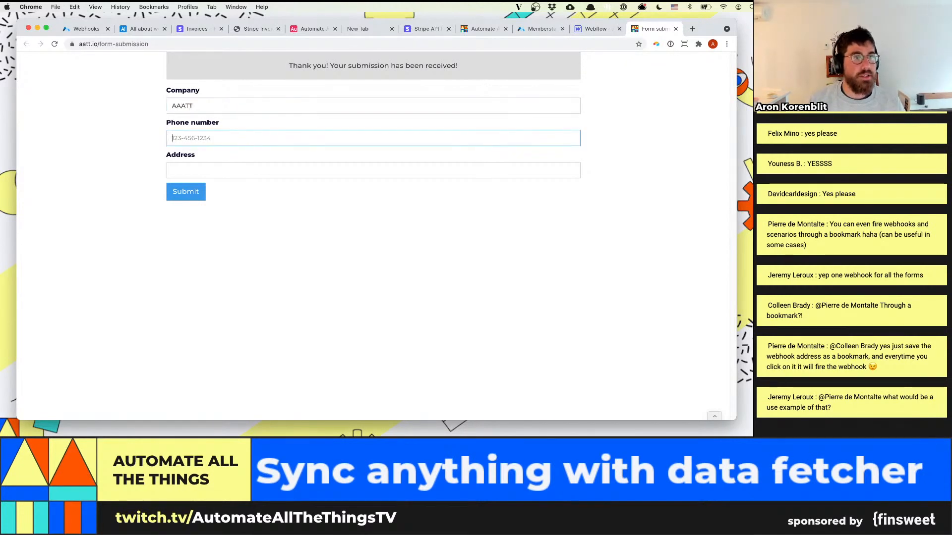
pyautogui.write('123-456-1234')
pyautogui.press('Tab')
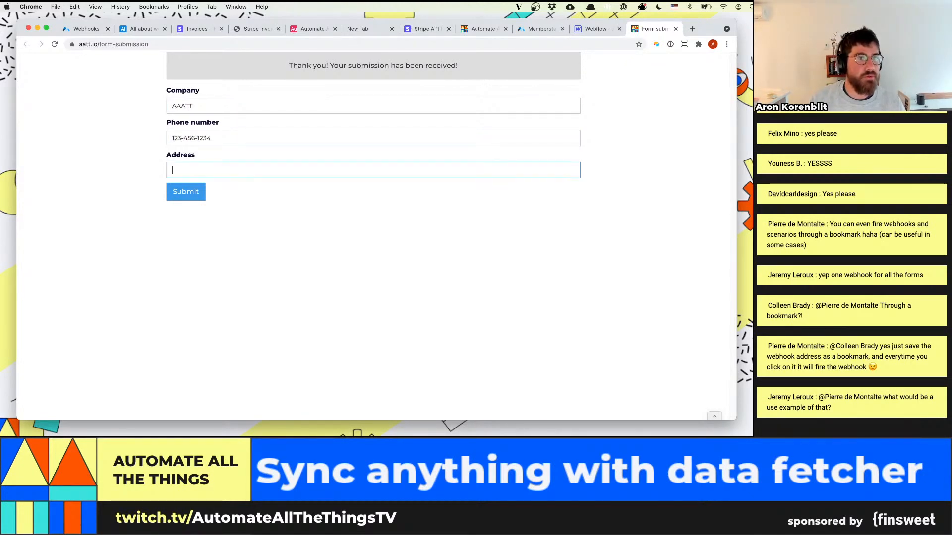
pyautogui.write('zend')
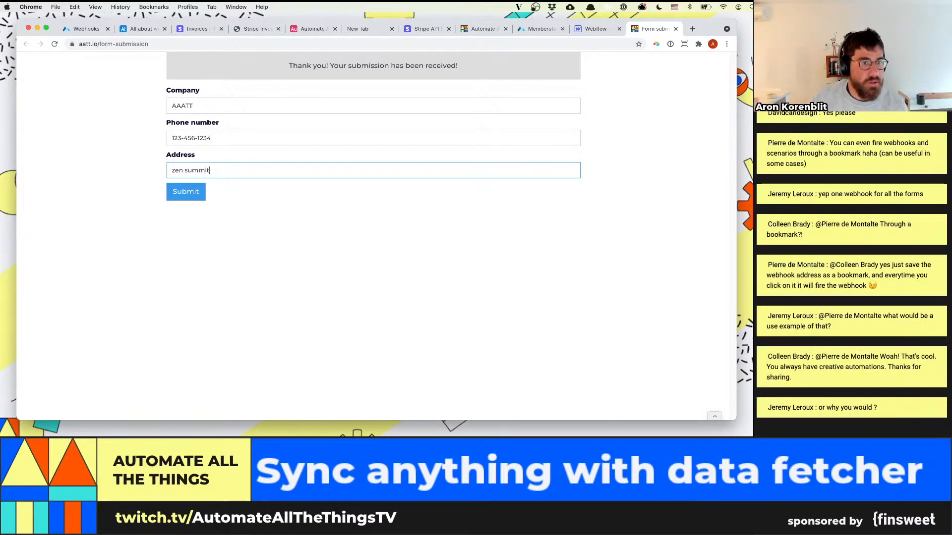
pyautogui.write(' summit')
pyautogui.click(183, 193)
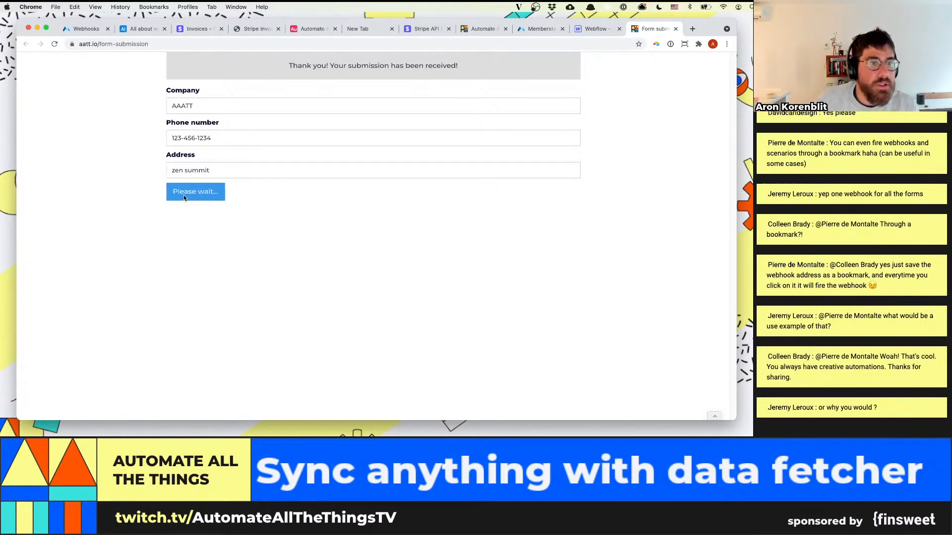
# Back in Airtable, test the webhook trigger again with the second form's submission and review the Create record action's Name mapping
pyautogui.click(122, 31)
pyautogui.moveTo(693, 166)
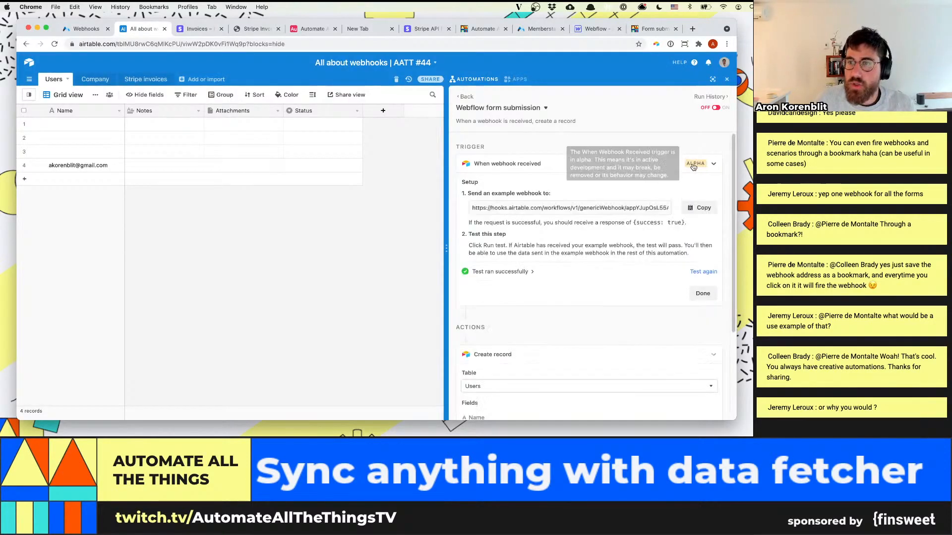
pyautogui.click(703, 272)
pyautogui.scroll(-4, 628, 311)
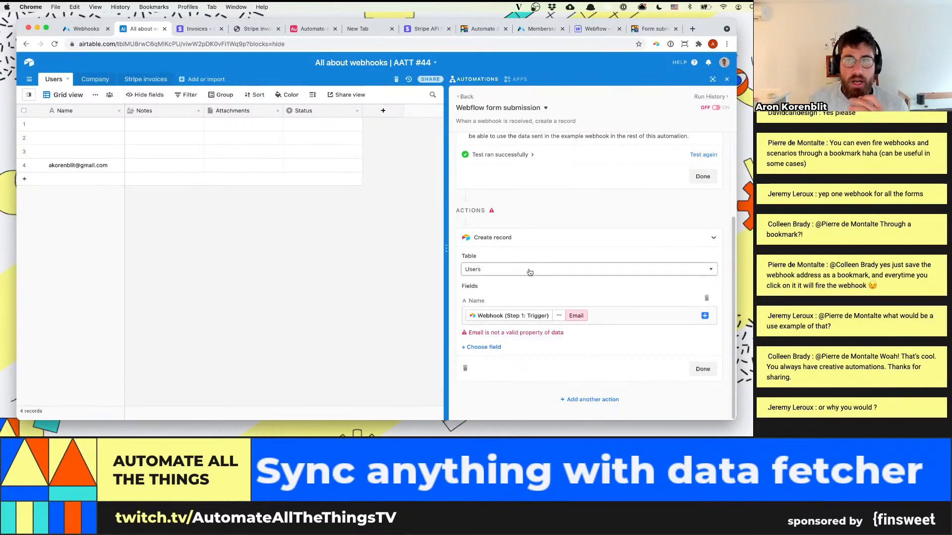
pyautogui.scroll(1, 542, 216)
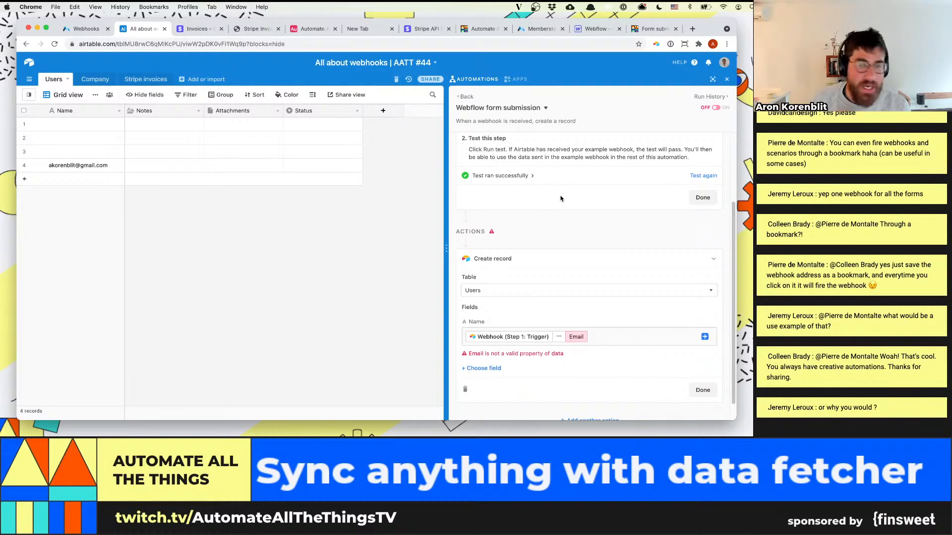
pyautogui.scroll(1, 560, 198)
pyautogui.scroll(4, 550, 191)
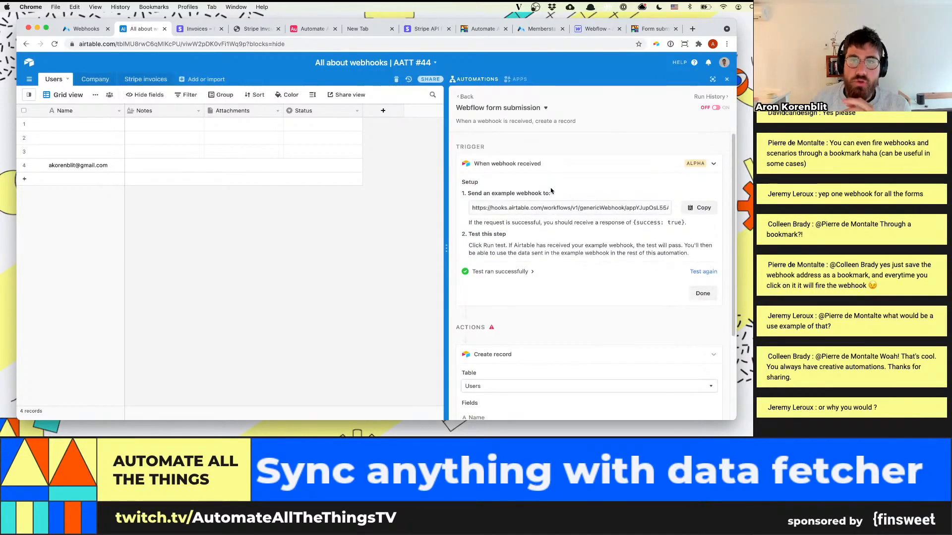
pyautogui.click(544, 108)
pyautogui.click(514, 126)
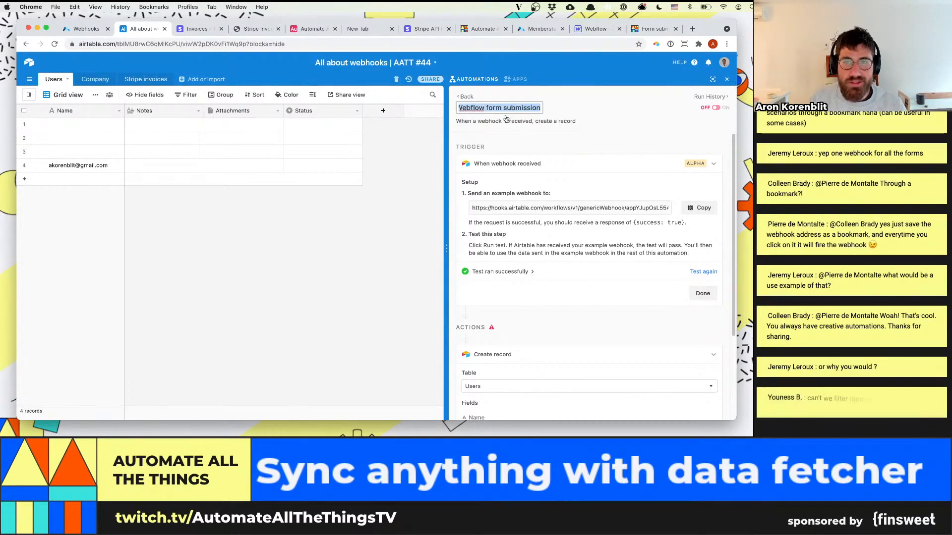
pyautogui.click(571, 110)
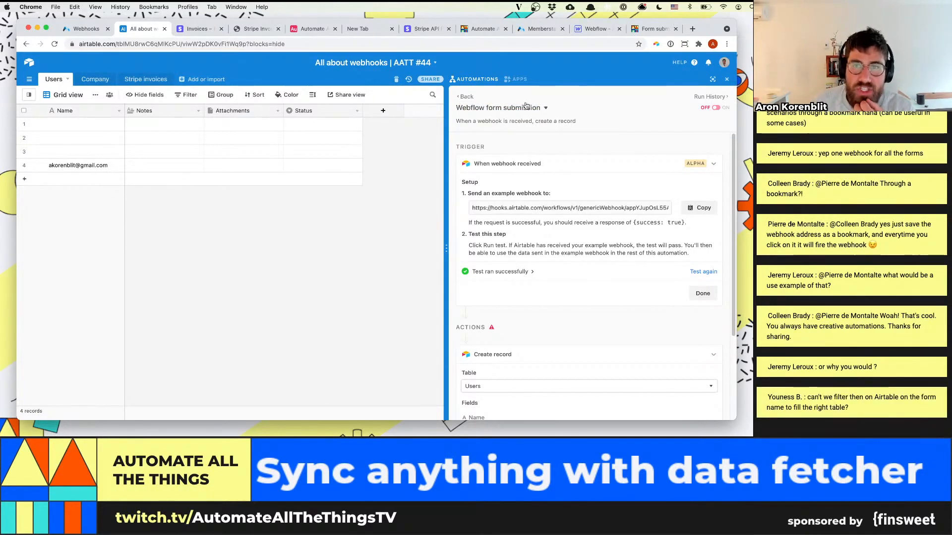
# Look at the two forms in the Webflow designer and reload the published form submission page
pyautogui.click(597, 29)
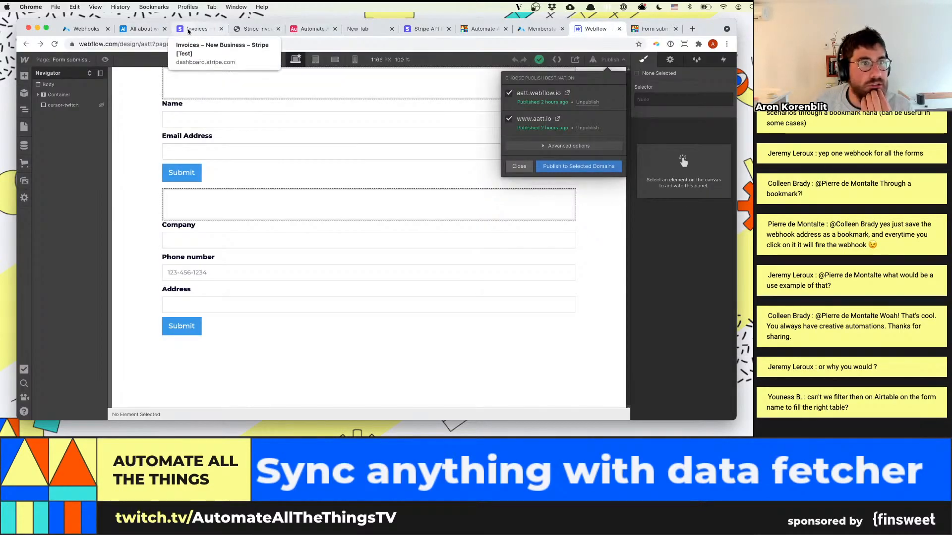
pyautogui.click(632, 30)
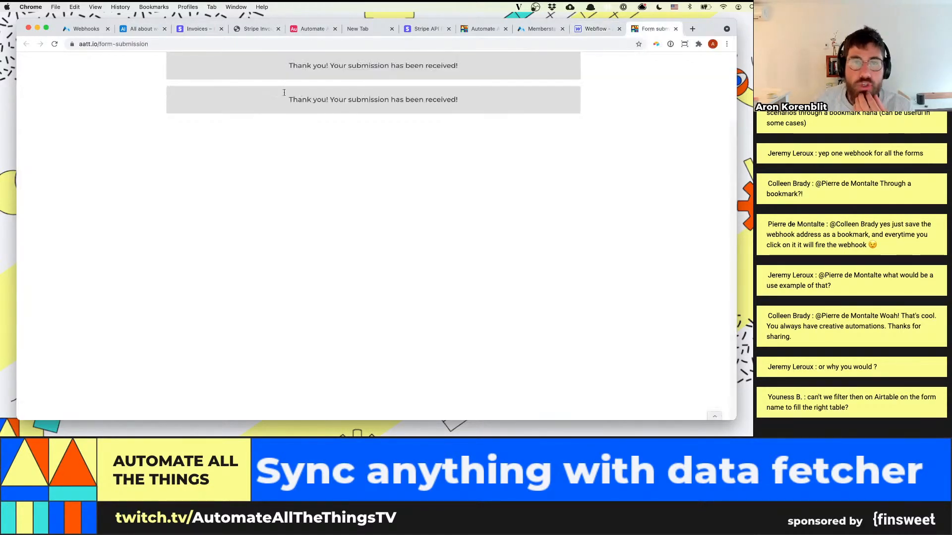
pyautogui.press('super+r')
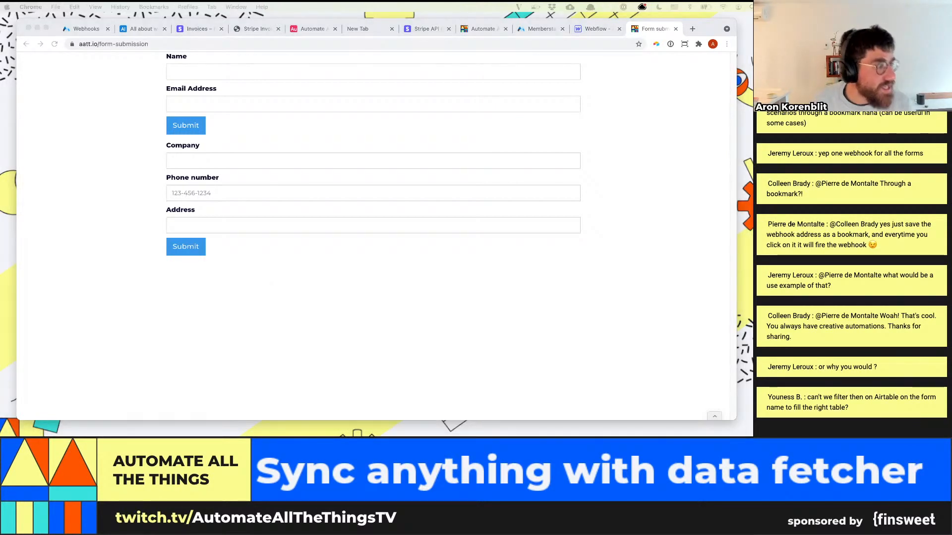
pyautogui.click(208, 370)
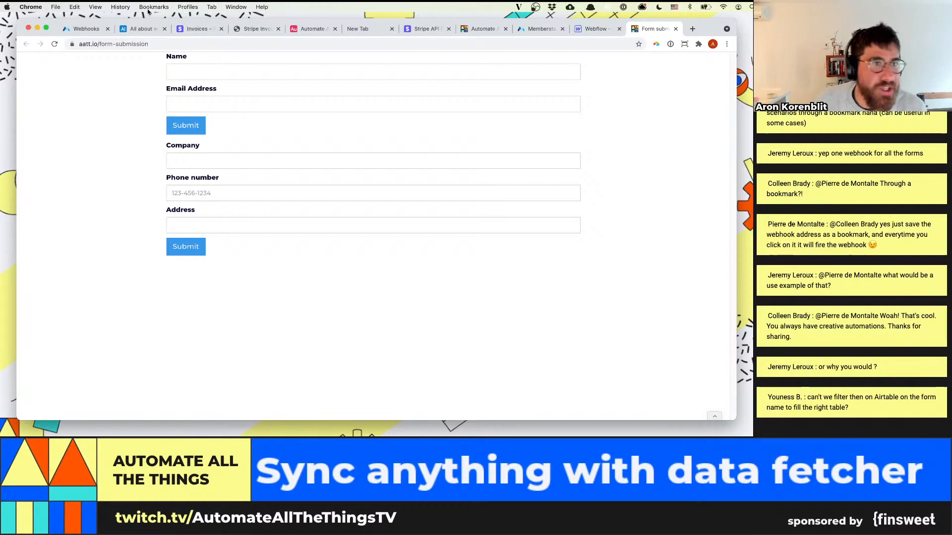
# In Airtable, insert a Run script action before the Create record action and start a new line below its sample code
pyautogui.click(130, 28)
pyautogui.scroll(-2, 570, 303)
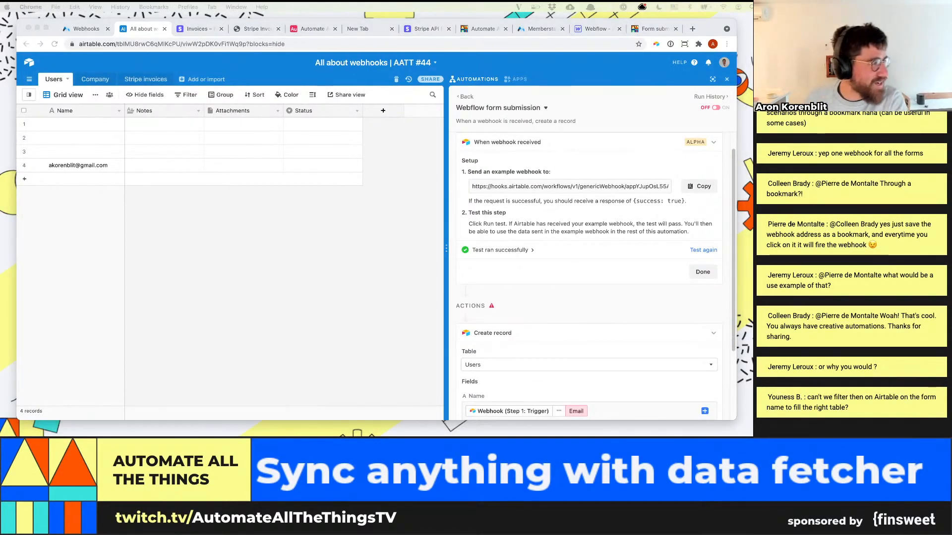
pyautogui.scroll(-1, 570, 298)
pyautogui.click(571, 300)
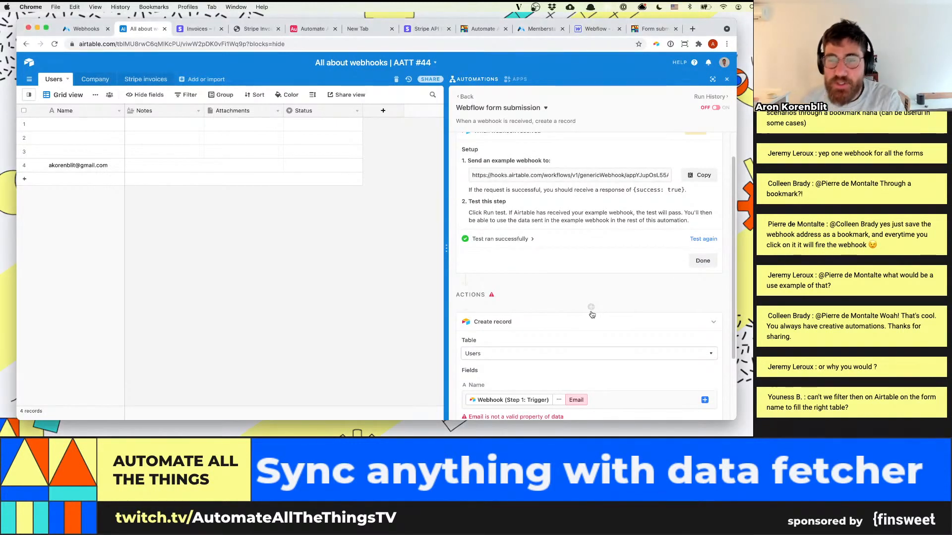
pyautogui.click(591, 307)
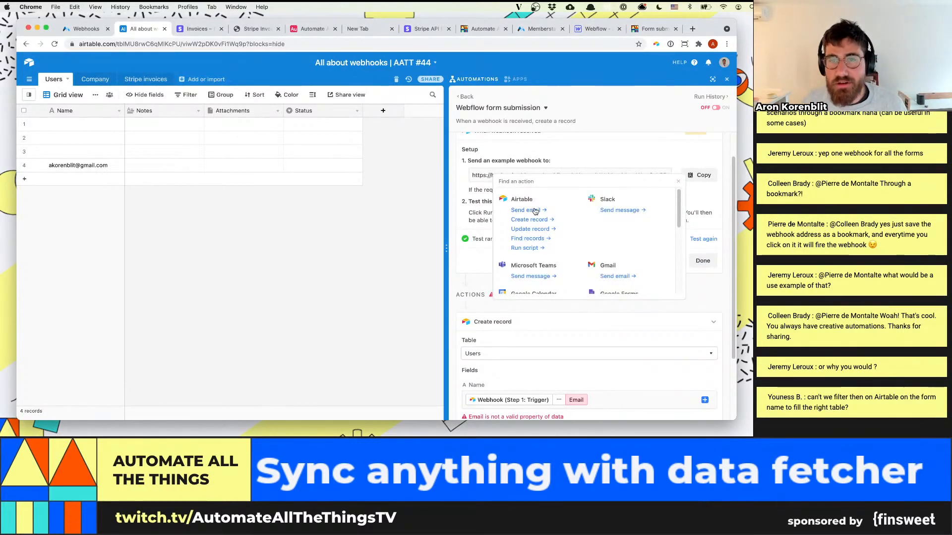
pyautogui.write('script')
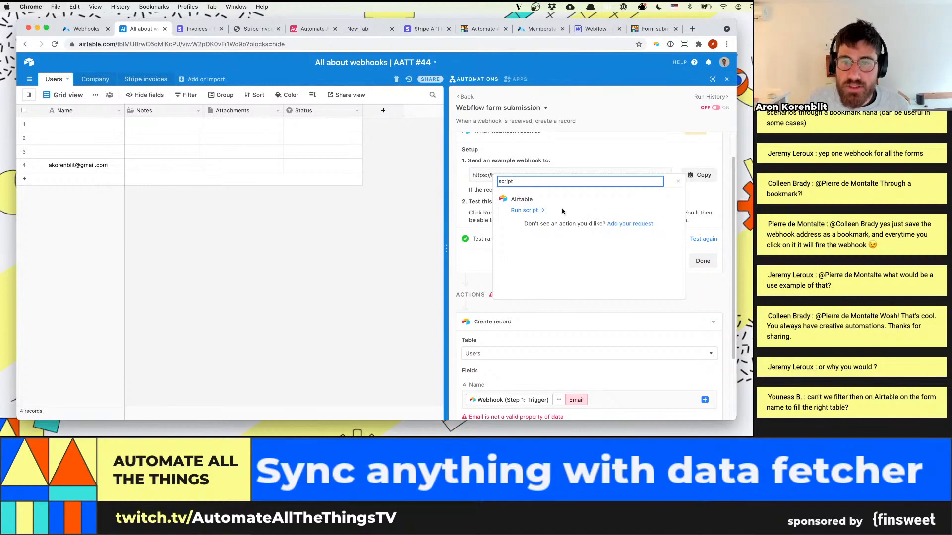
pyautogui.click(544, 210)
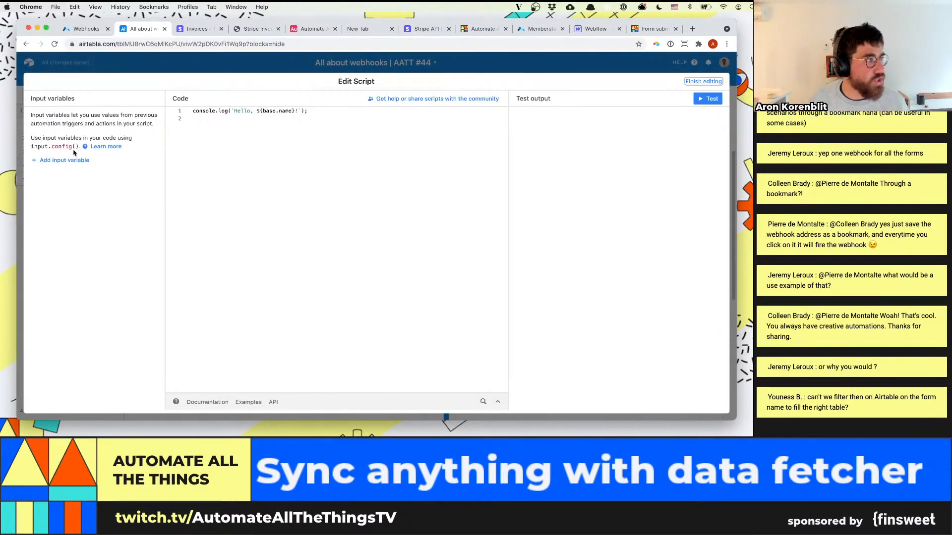
pyautogui.click(275, 172)
pyautogui.press('Return')
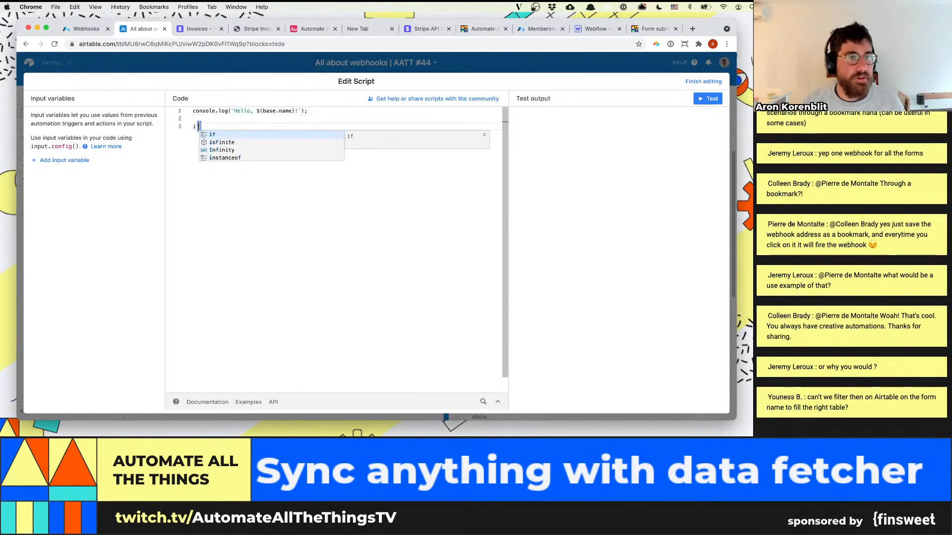
# Add an input variable named formName to the script, with the name property of the webhook's body as its value
pyautogui.click(59, 160)
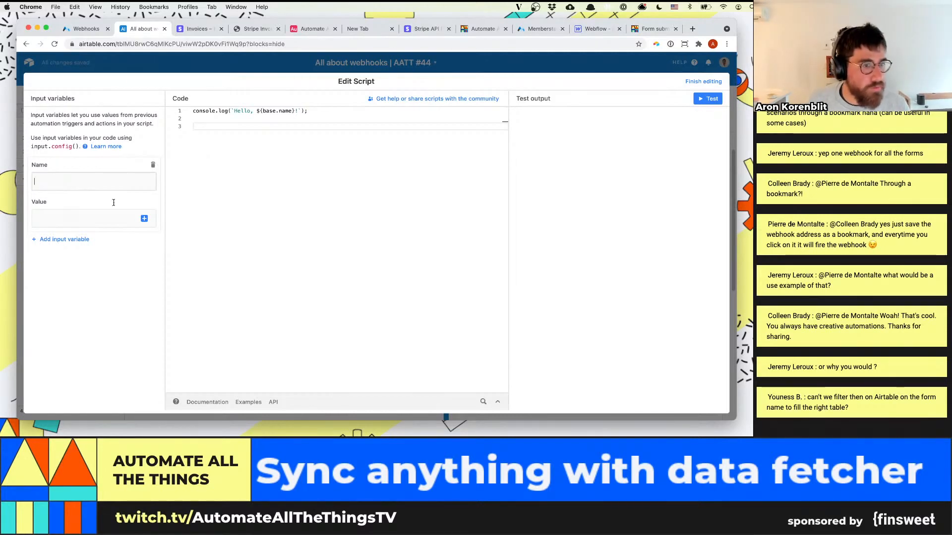
pyautogui.click(144, 219)
pyautogui.click(176, 244)
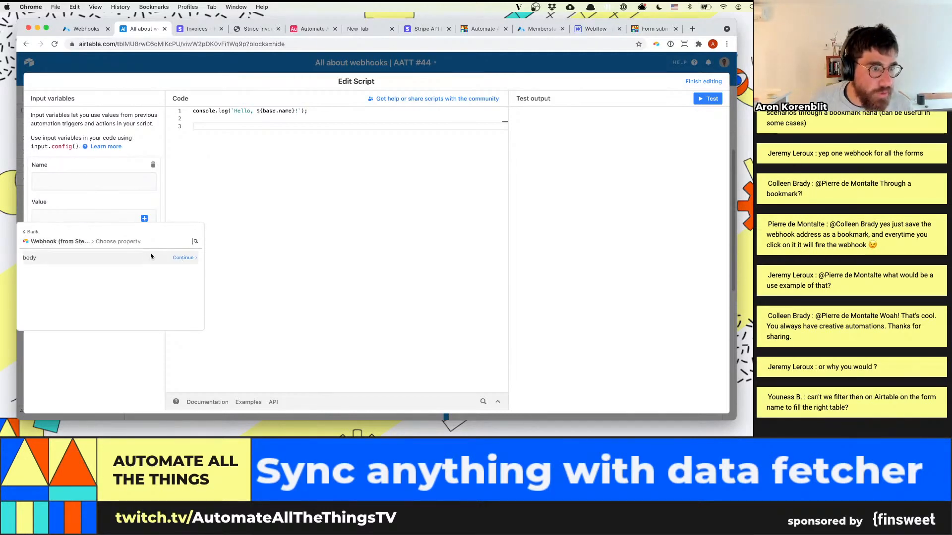
pyautogui.click(182, 259)
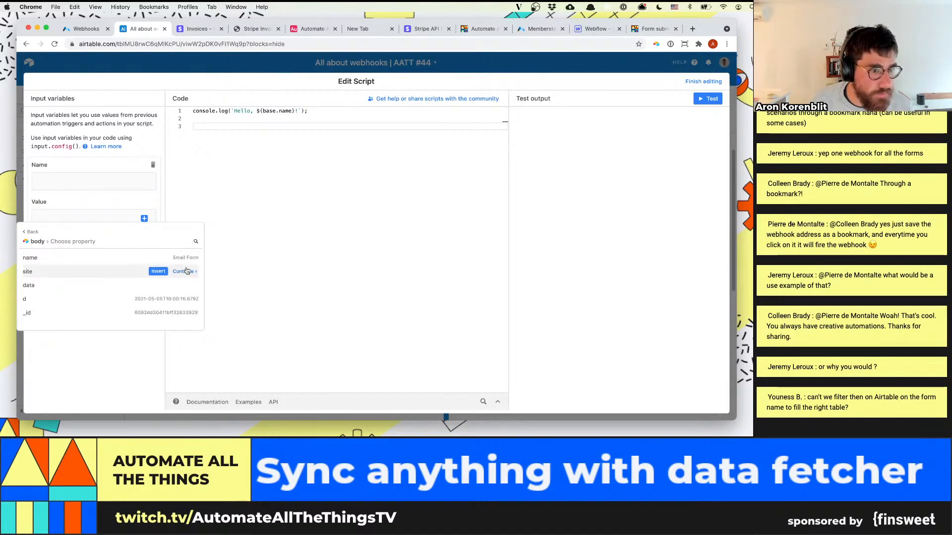
pyautogui.click(157, 258)
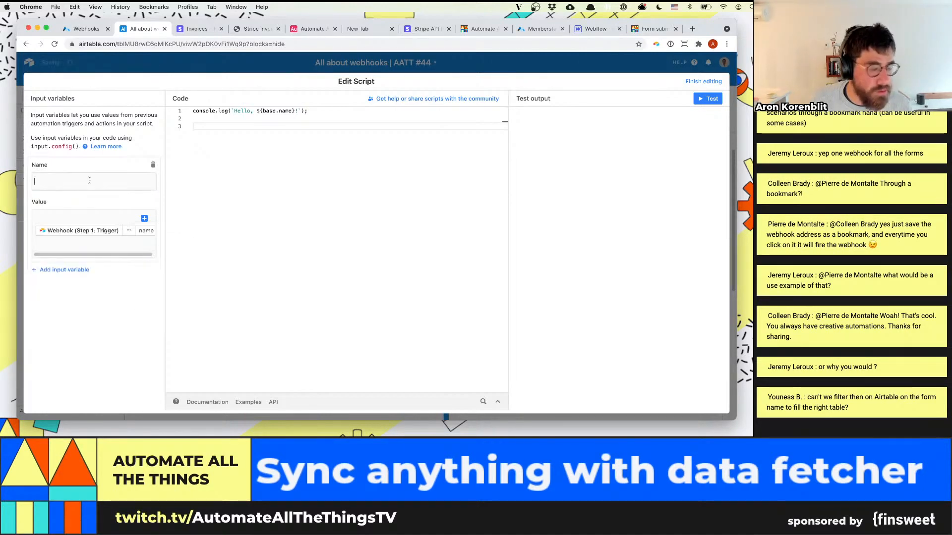
pyautogui.click(89, 180)
pyautogui.write('formName')
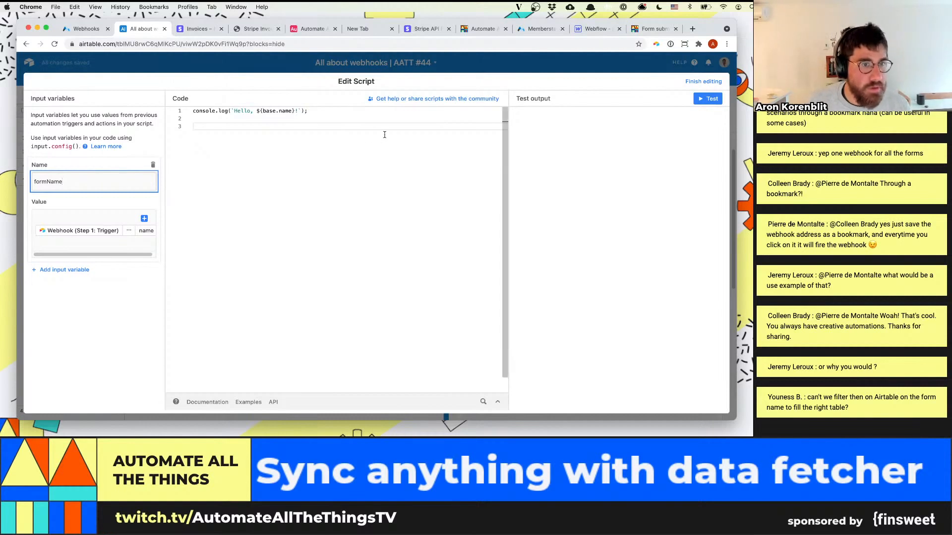
# Start an empty if () condition on the script's third line and add a second input variable
pyautogui.click(384, 134)
pyautogui.write('if =')
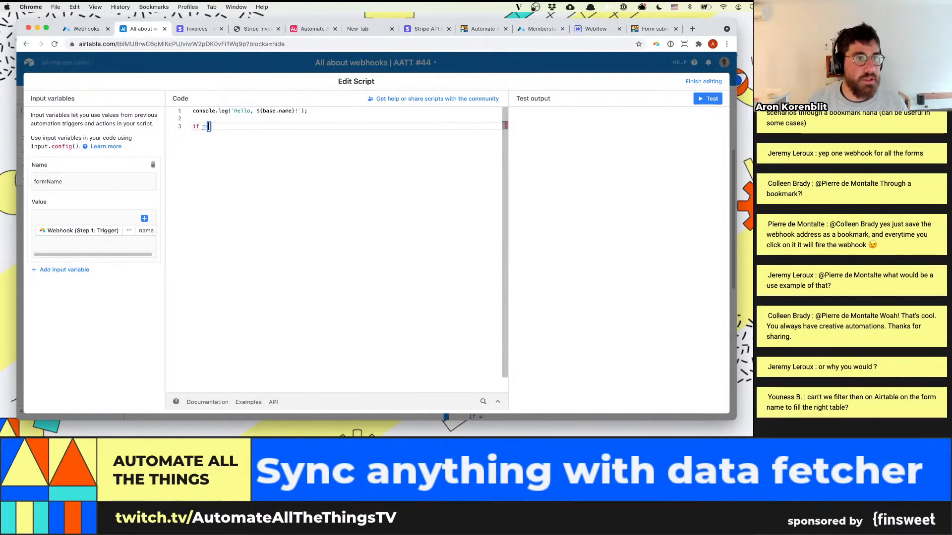
pyautogui.press('BackSpace')
pyautogui.write('(form')
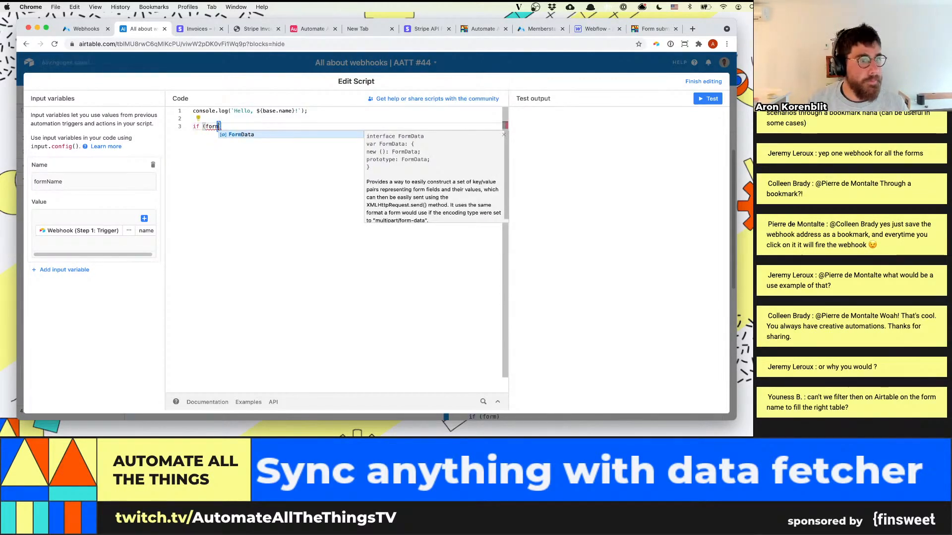
pyautogui.moveTo(220, 127); pyautogui.dragTo(204, 127)
pyautogui.press('BackSpace')
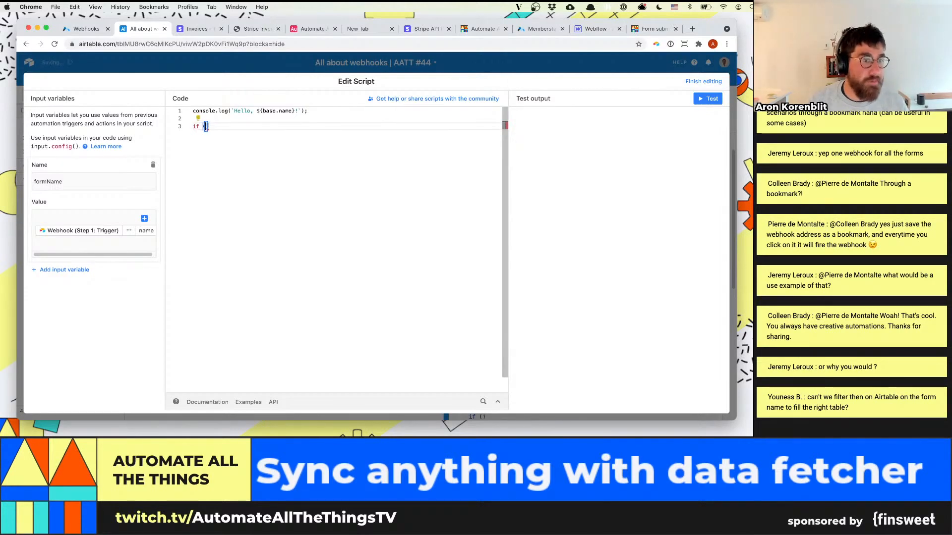
pyautogui.click(50, 270)
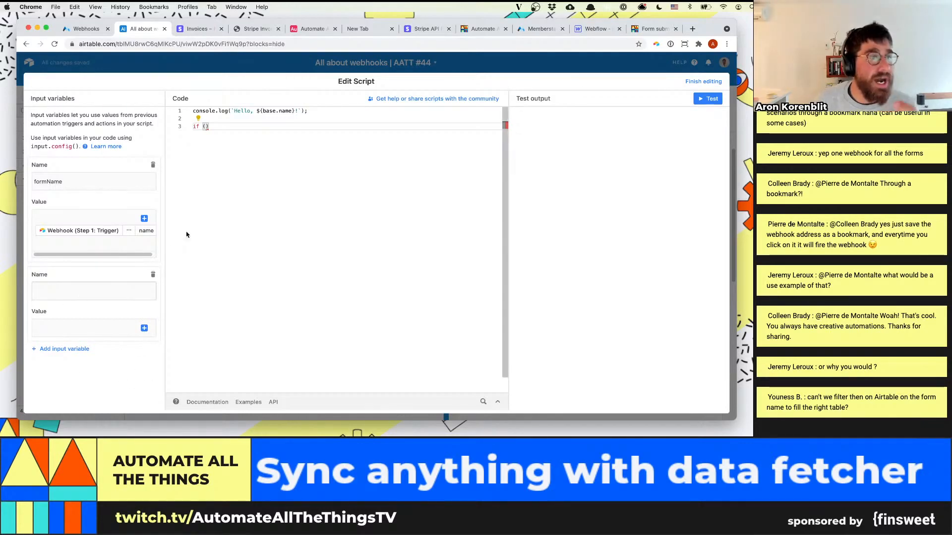
# In the Automate All the Things base, examine how the New member script builds the signUp record from its input variables
pyautogui.click(310, 30)
pyautogui.scroll(-10, 334, 312)
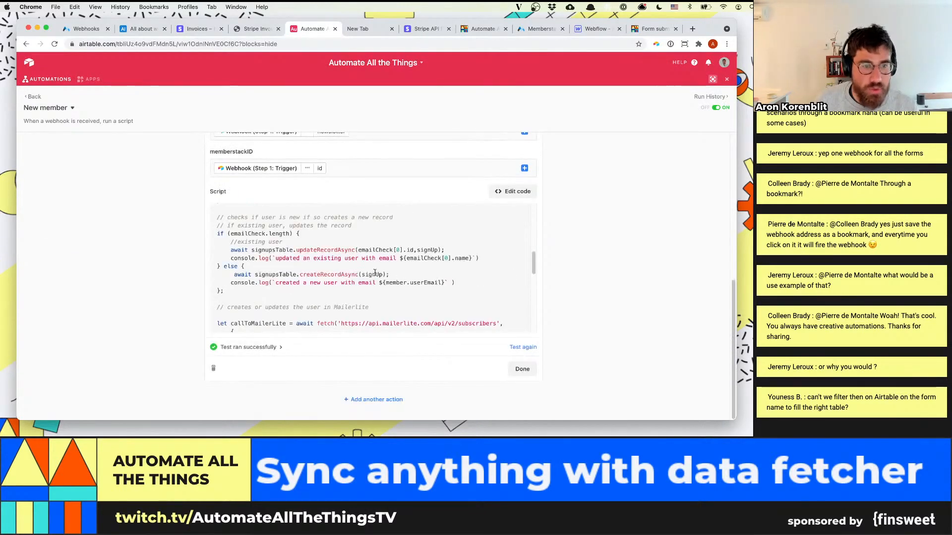
pyautogui.scroll(10, 358, 282)
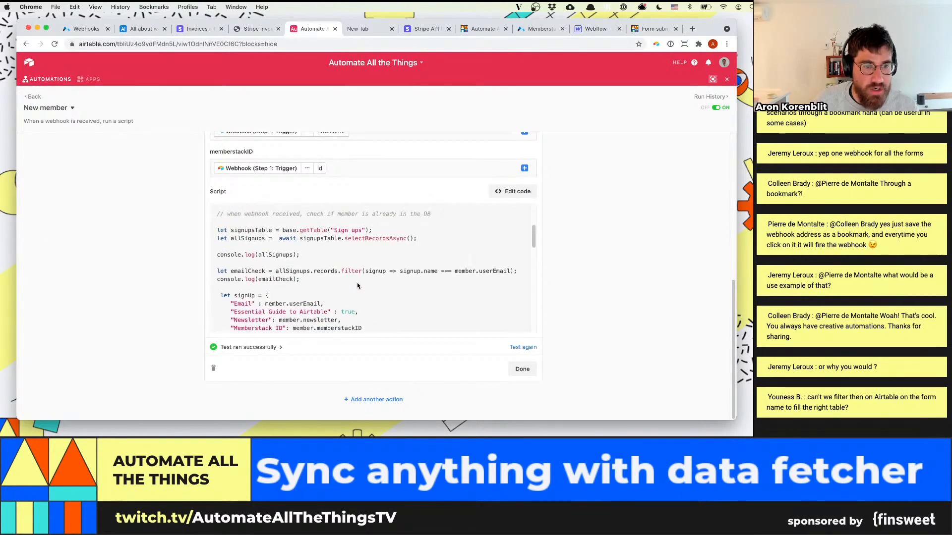
pyautogui.scroll(-5, 357, 286)
pyautogui.moveTo(362, 313); pyautogui.dragTo(216, 288)
pyautogui.scroll(-1, 305, 294)
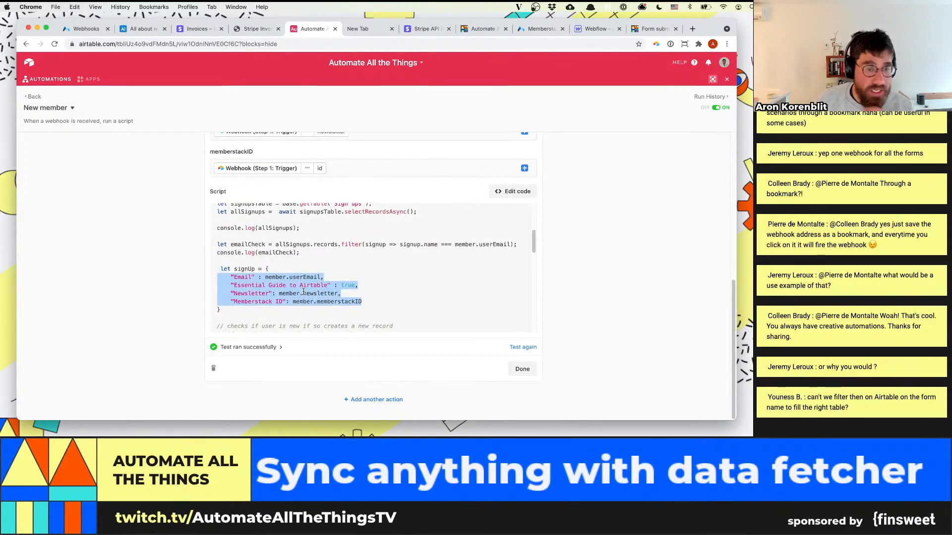
pyautogui.moveTo(265, 277); pyautogui.dragTo(310, 278)
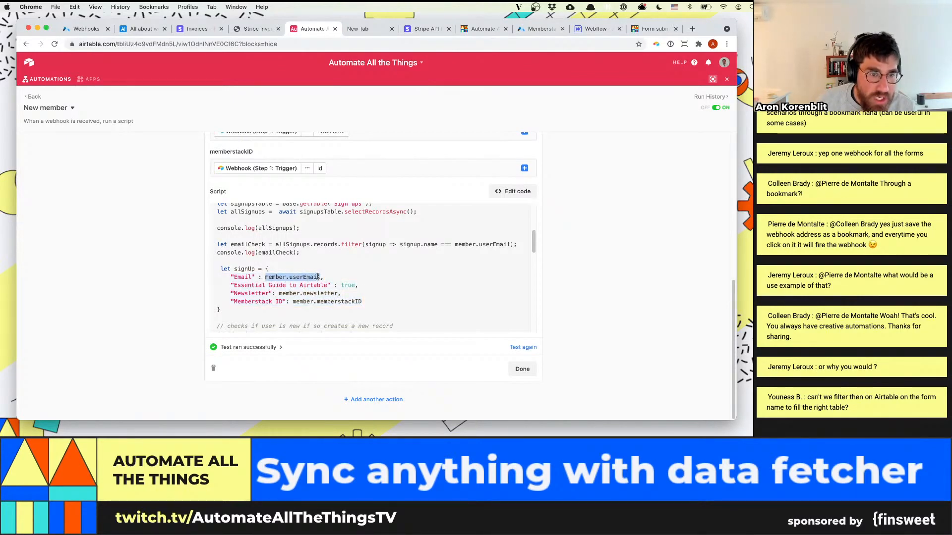
pyautogui.click(260, 29)
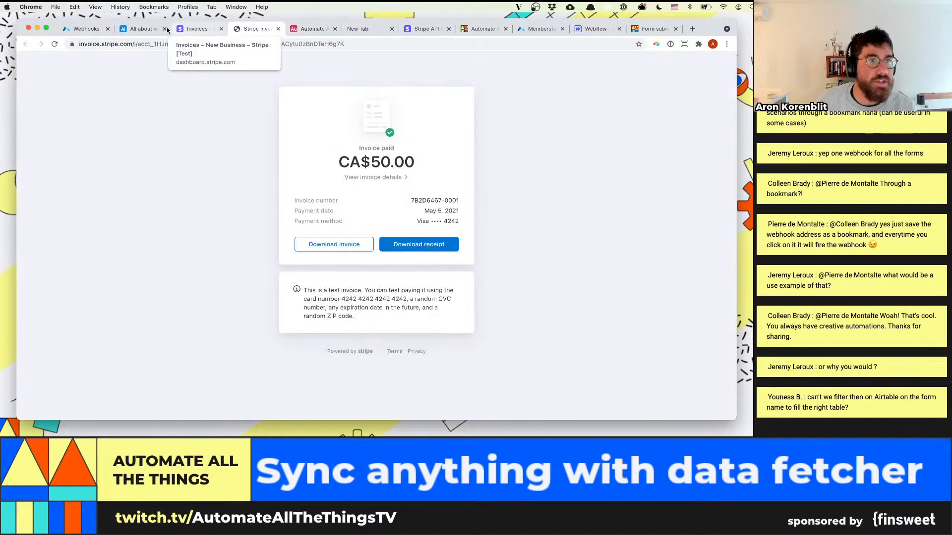
# Back in the All about webhooks base, try the webhook body's name property as the second input variable's value, and remove it
pyautogui.click(140, 29)
pyautogui.click(99, 294)
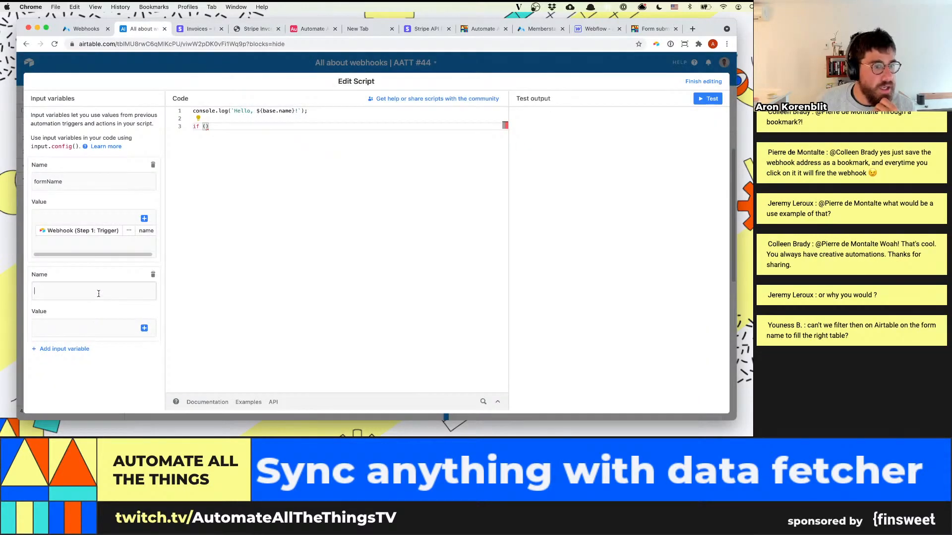
pyautogui.click(142, 332)
pyautogui.click(182, 341)
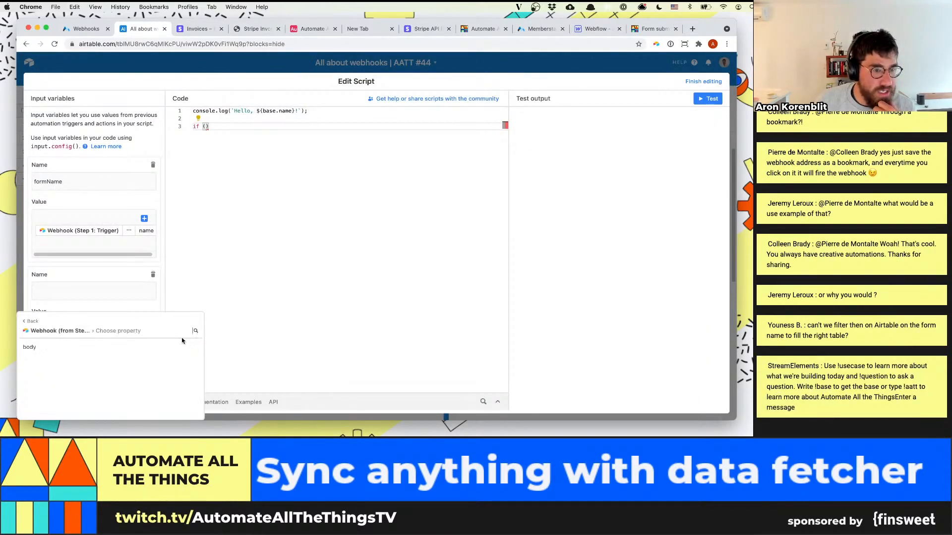
pyautogui.click(182, 348)
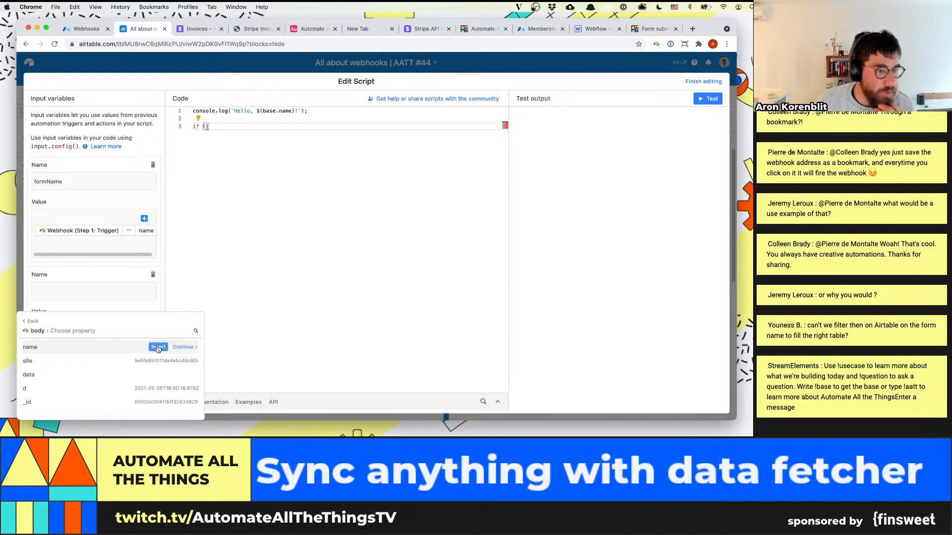
pyautogui.click(157, 348)
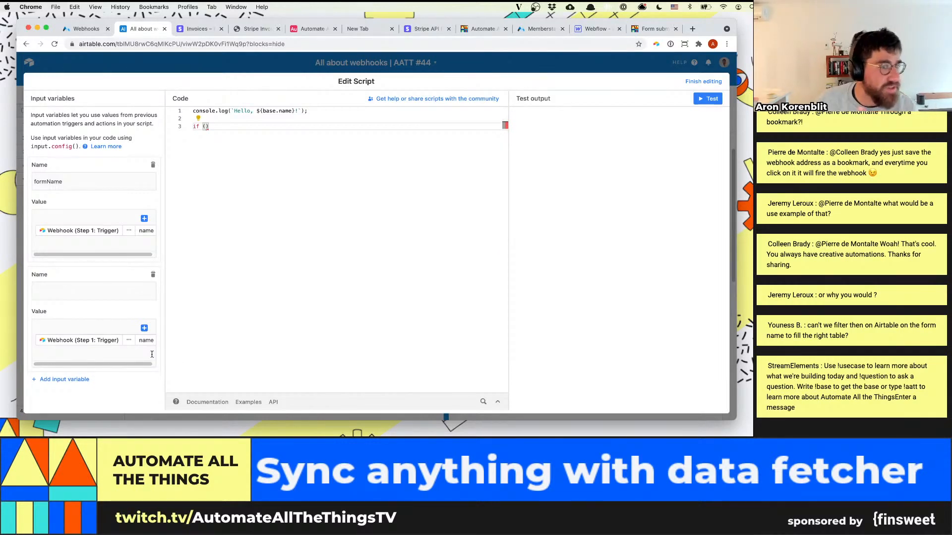
pyautogui.click(125, 345)
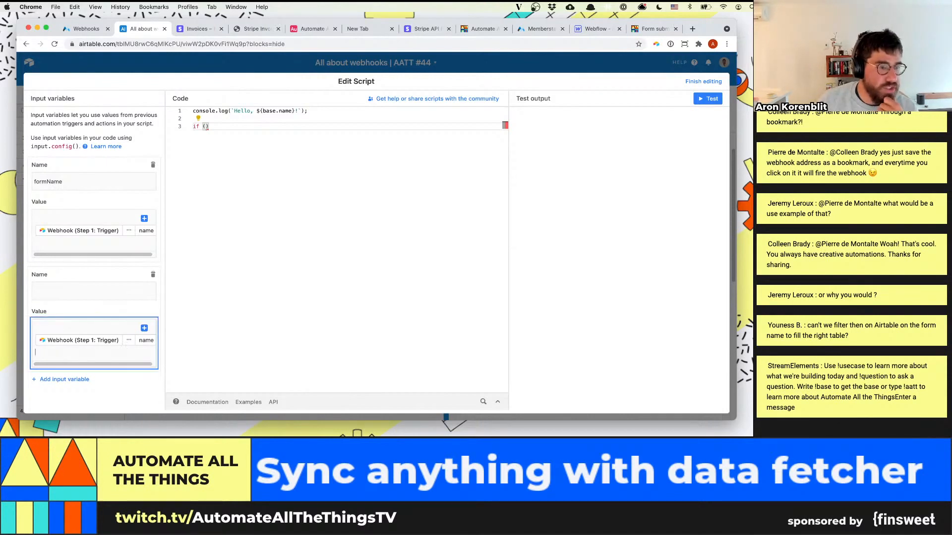
pyautogui.click(129, 340)
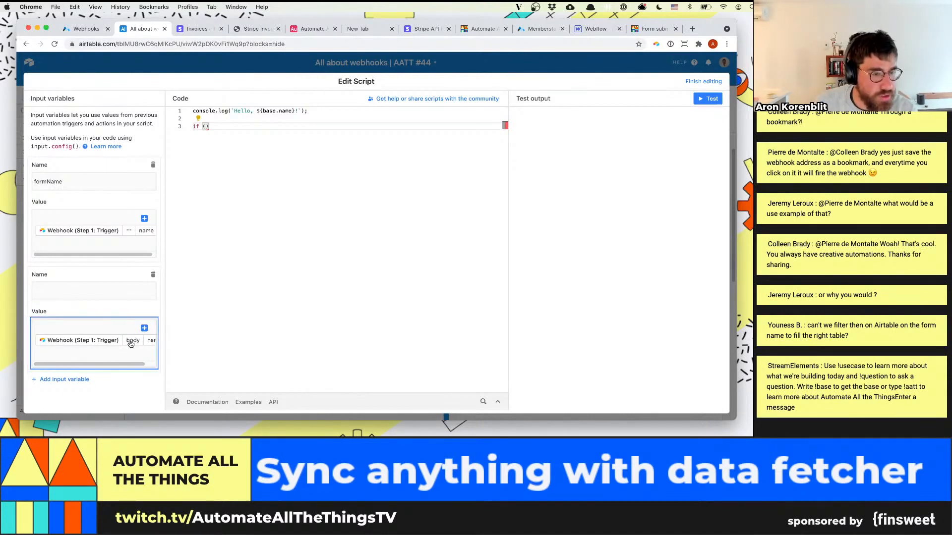
pyautogui.click(134, 339)
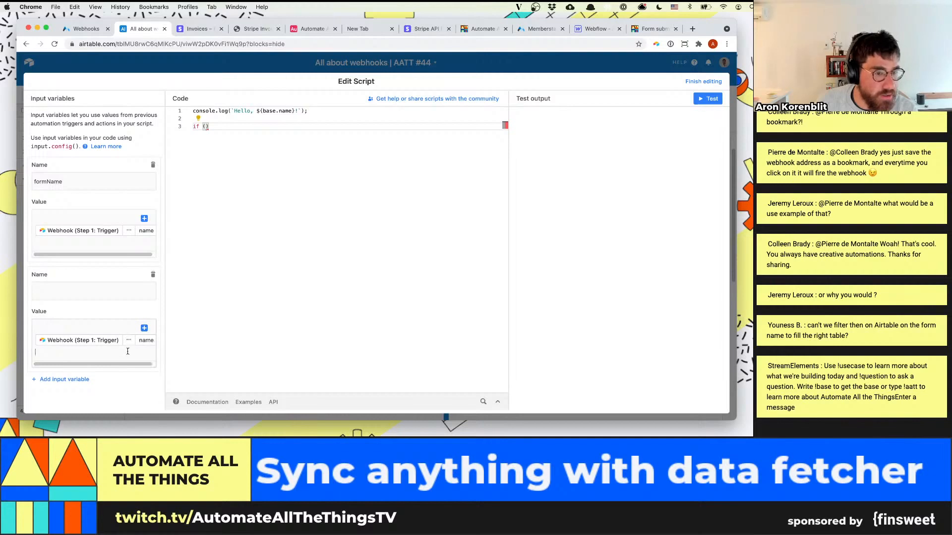
pyautogui.press('BackSpace')
pyautogui.click(145, 328)
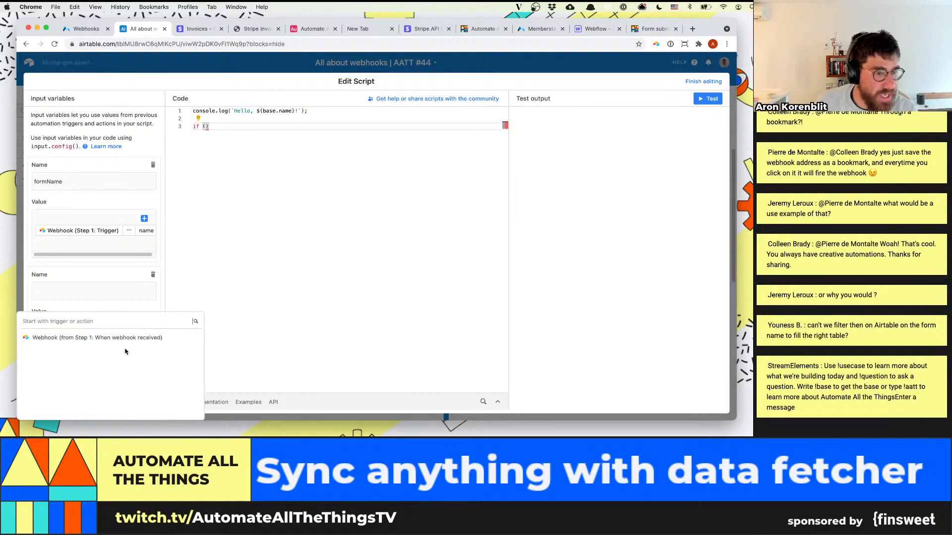
pyautogui.click(182, 338)
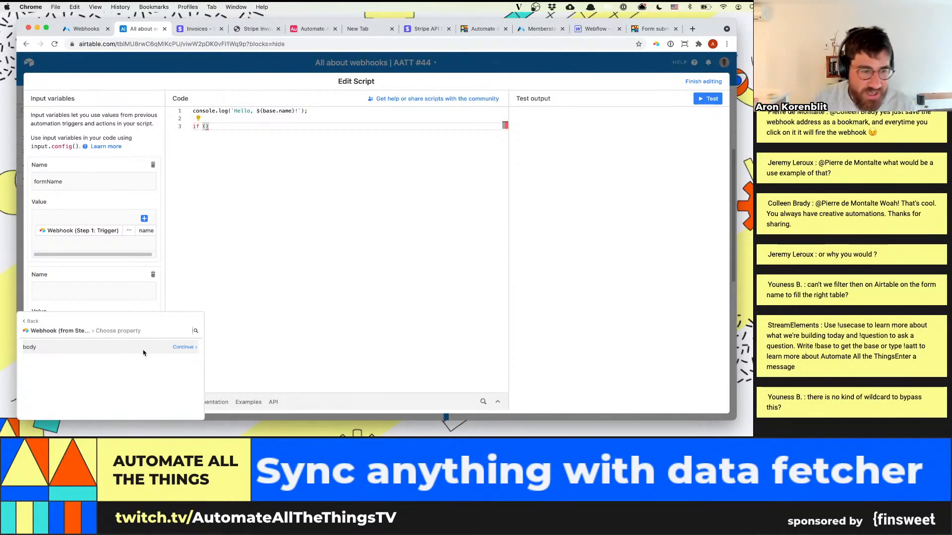
pyautogui.click(216, 292)
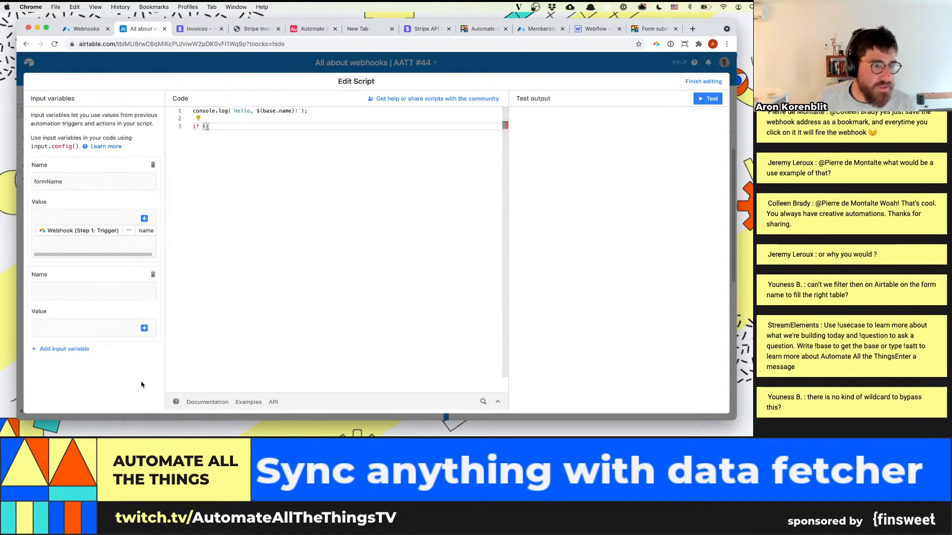
pyautogui.click(144, 329)
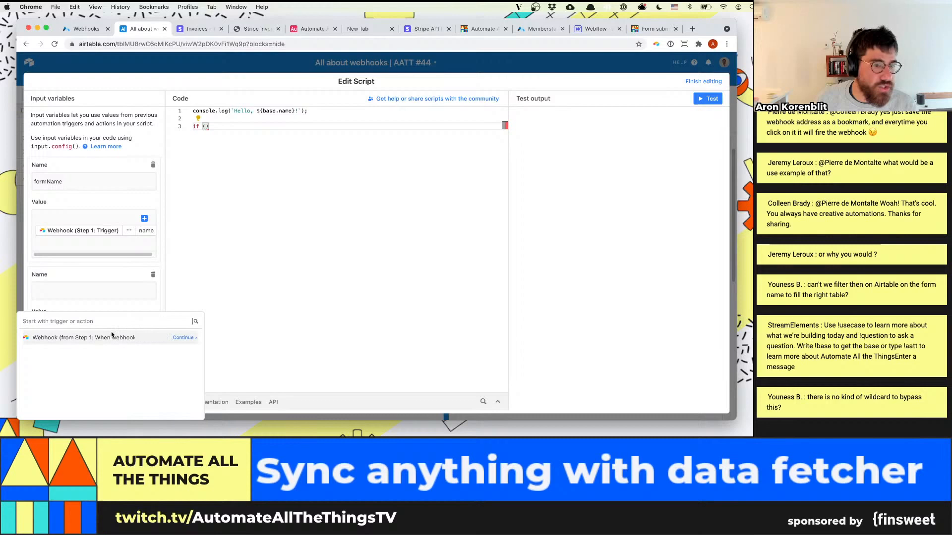
pyautogui.click(174, 338)
pyautogui.click(220, 255)
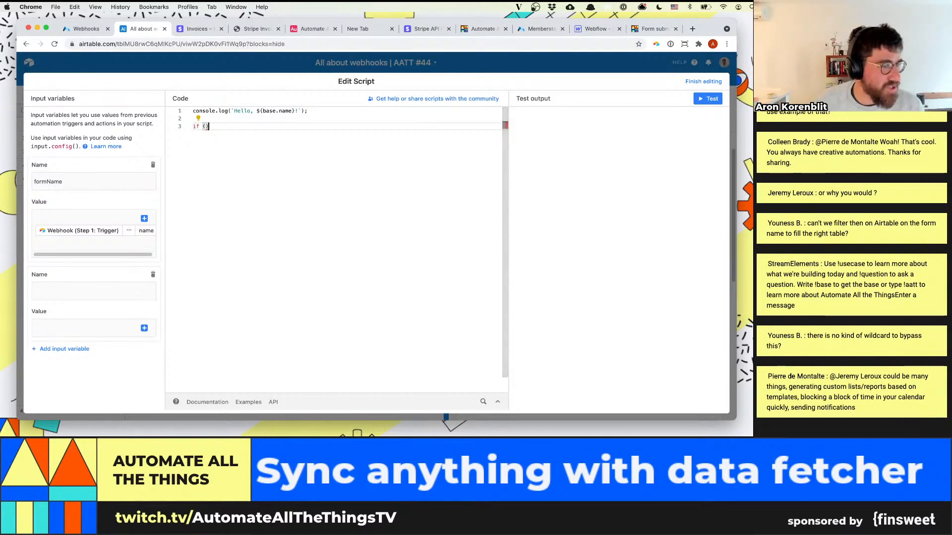
# Close the script editor and return to the Webflow form submission automation beside the Users table
pyautogui.click(302, 64)
pyautogui.scroll(1, 577, 300)
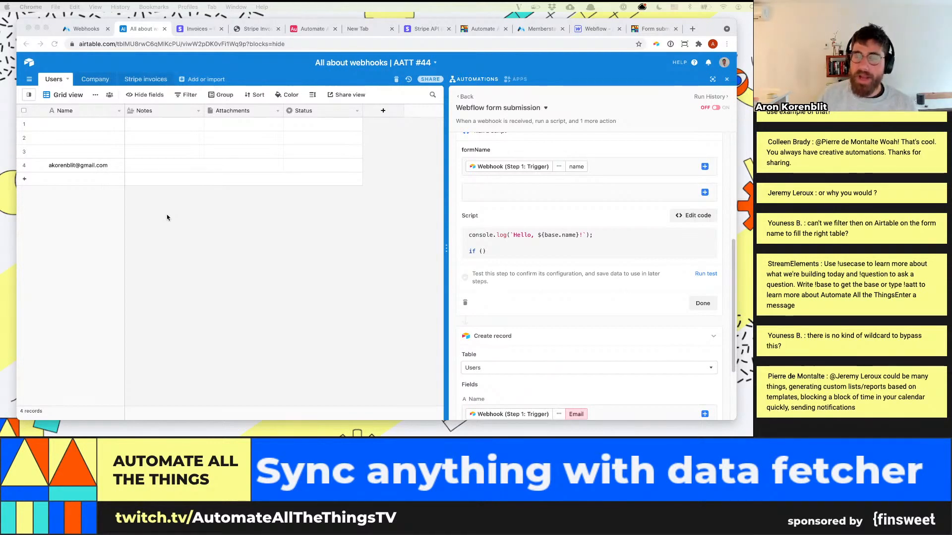
pyautogui.click(164, 234)
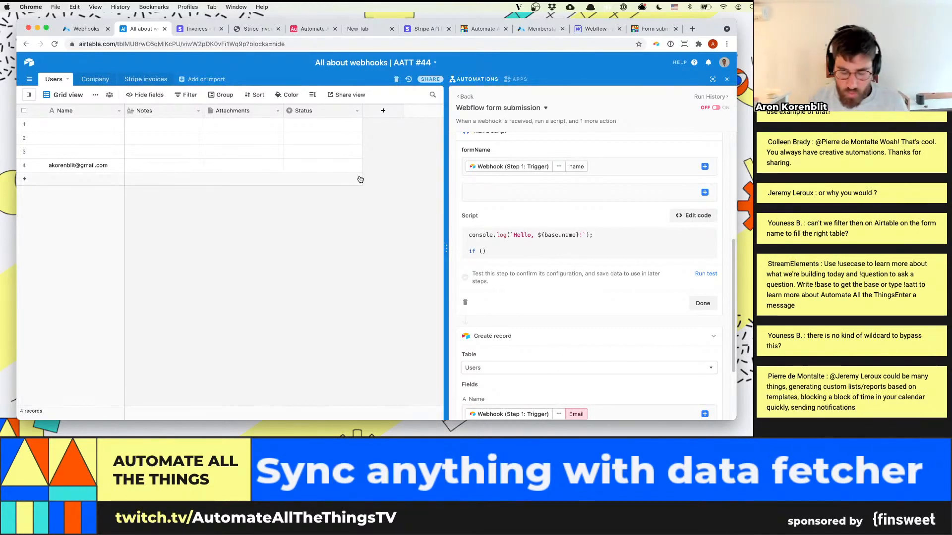
# Open aatt.io/calendar in a new browser tab and look through the upcoming events
pyautogui.press('super+t')
pyautogui.write('aatt.io/calendar')
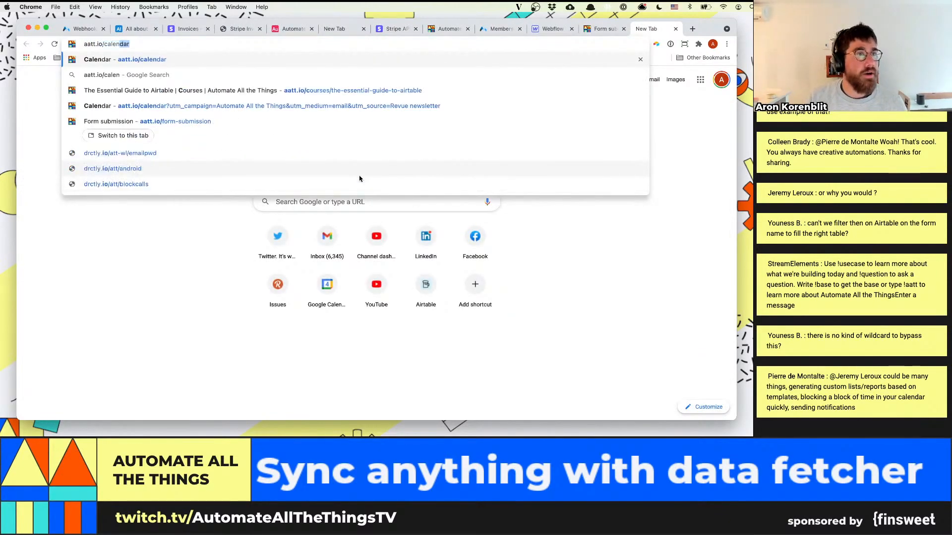
pyautogui.press('Return')
pyautogui.scroll(-5, 358, 297)
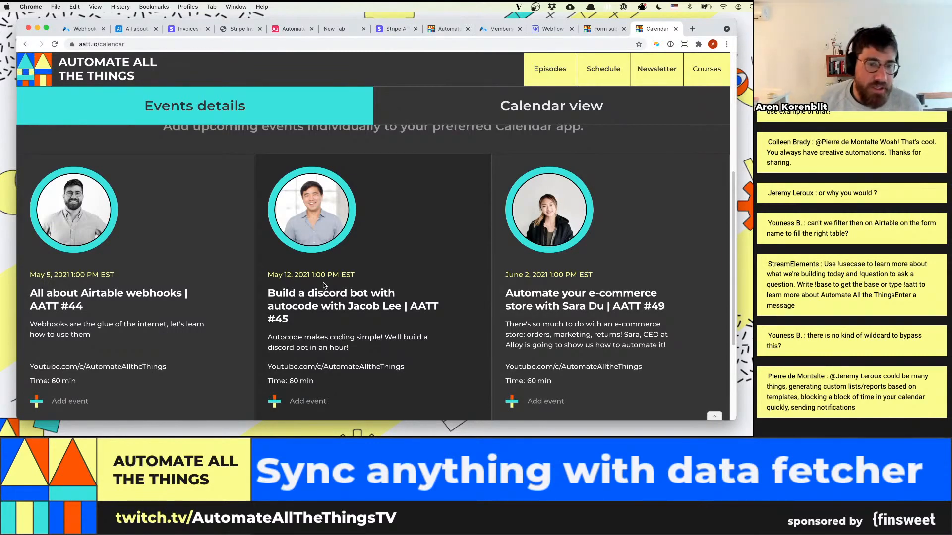
# Return to the Airtable automation and review its Run a script and Create record actions
pyautogui.click(131, 29)
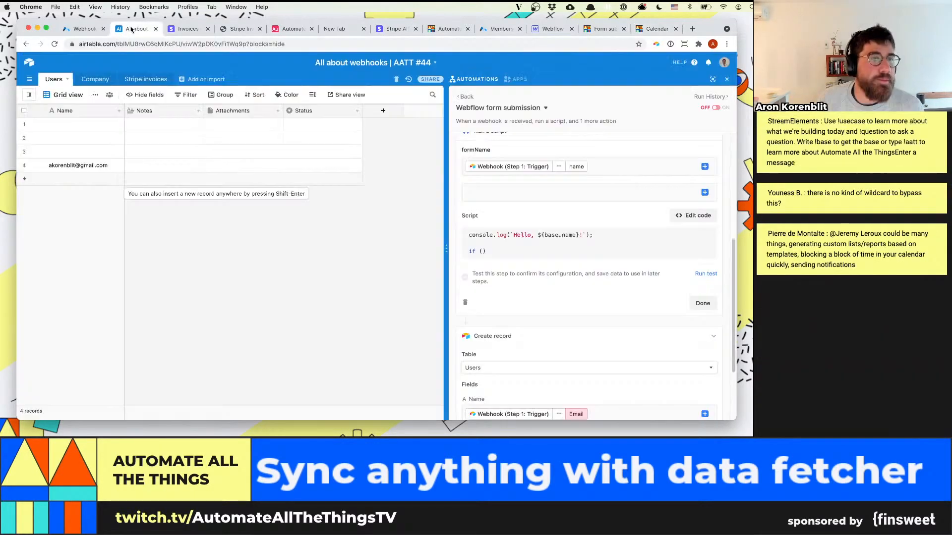
pyautogui.click(193, 29)
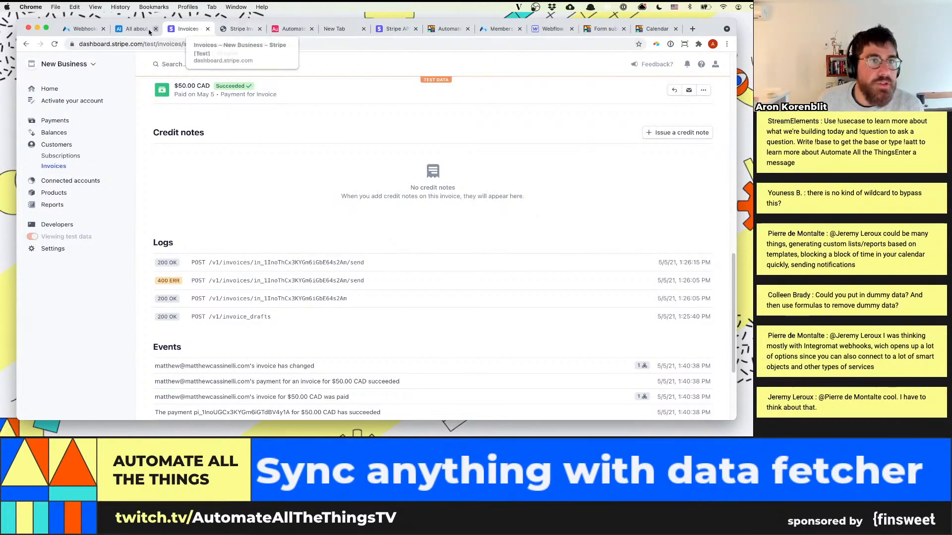
pyautogui.click(288, 29)
pyautogui.click(133, 28)
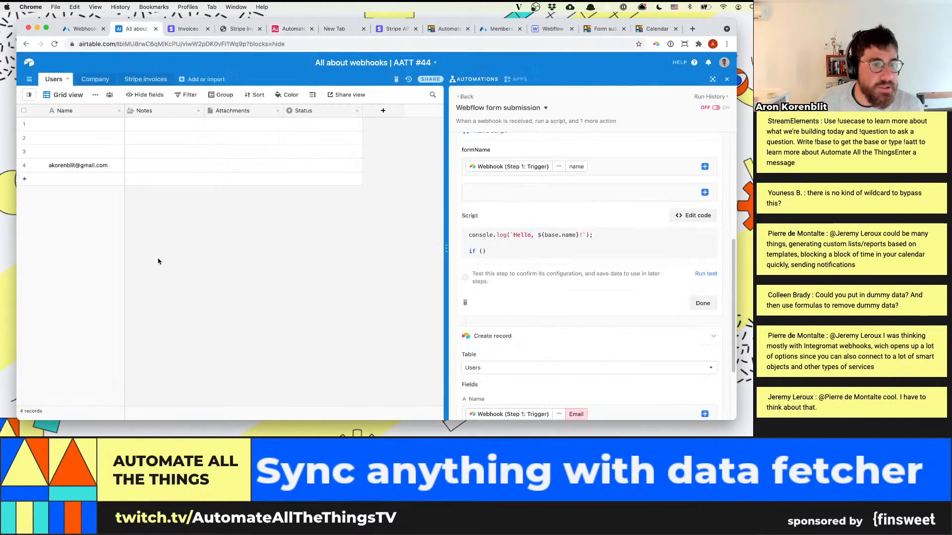
pyautogui.scroll(-3, 612, 296)
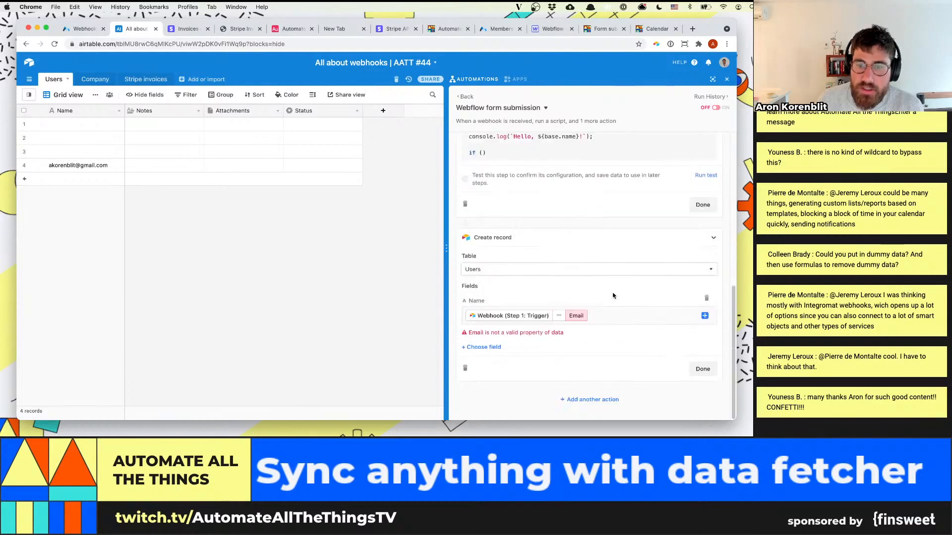
pyautogui.scroll(3, 595, 277)
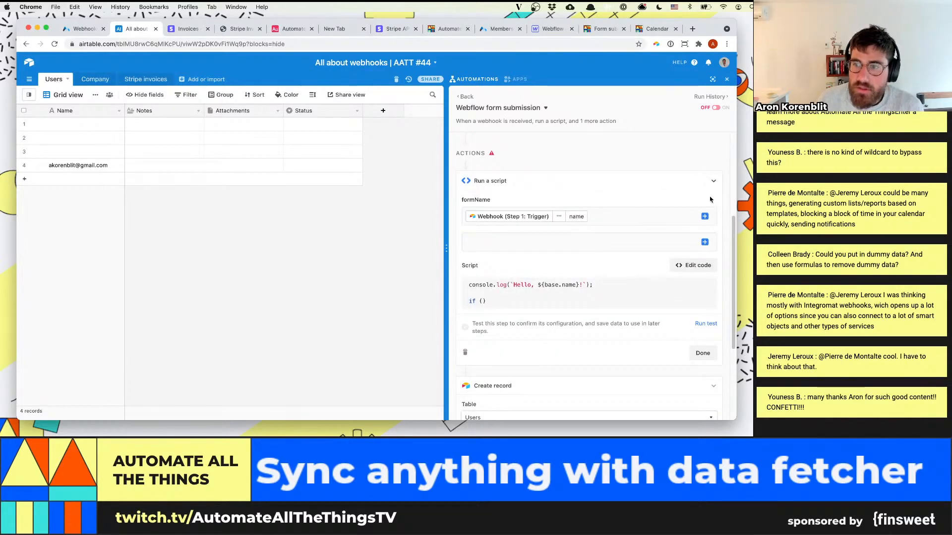
# Try dummy text as the value of the script's unnamed second input variable, and clear it
pyautogui.click(617, 240)
pyautogui.write('wadawd')
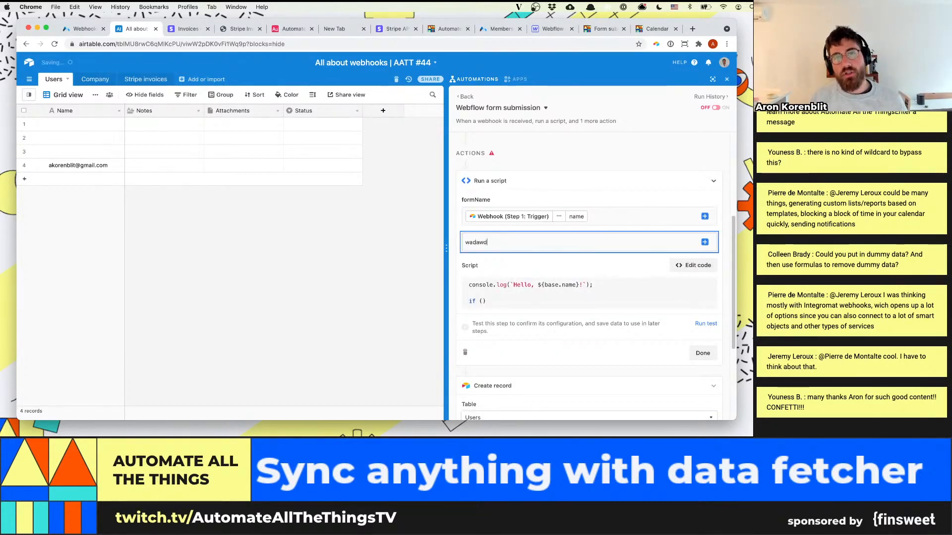
pyautogui.press('BackSpace')
pyautogui.press('BackSpace')
pyautogui.press('BackSpace')
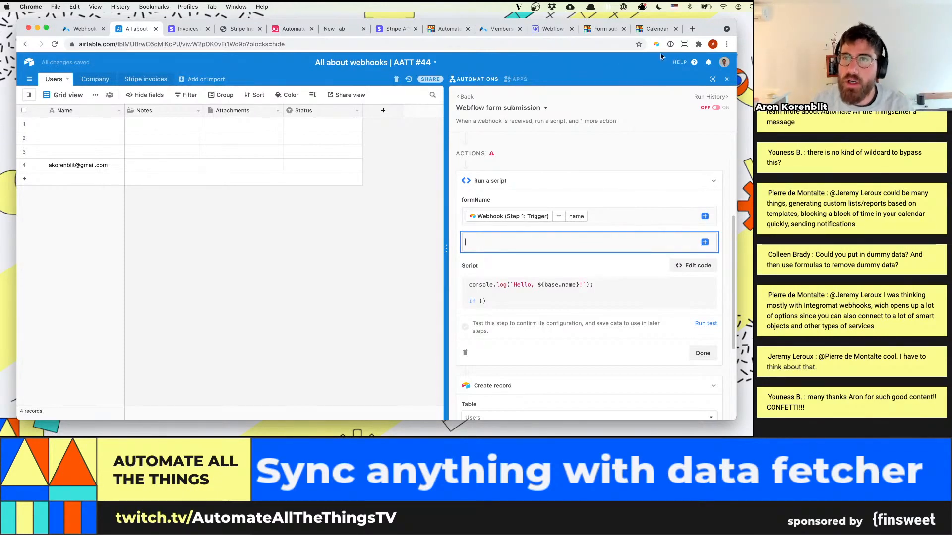
# Switch back to the calendar page and look at the May 12 discord bot event
pyautogui.click(656, 29)
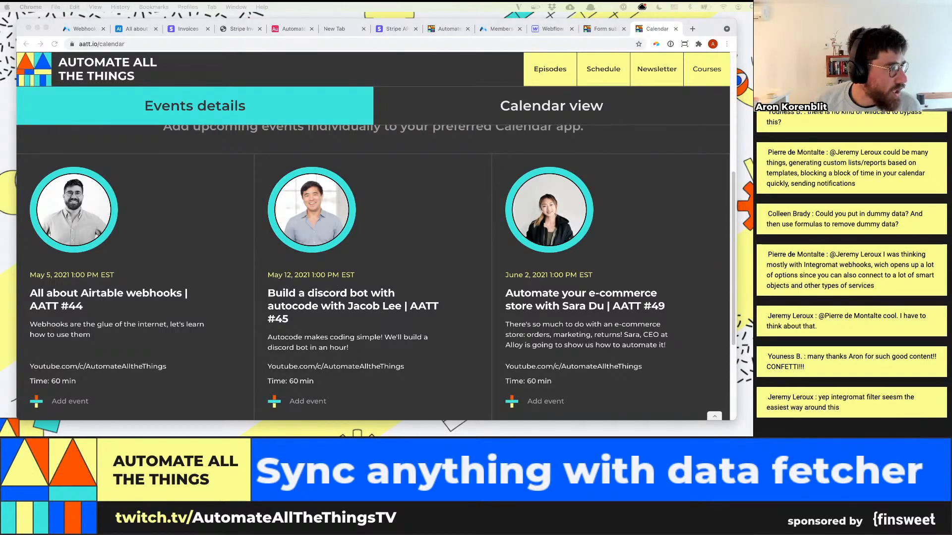
pyautogui.click(323, 299)
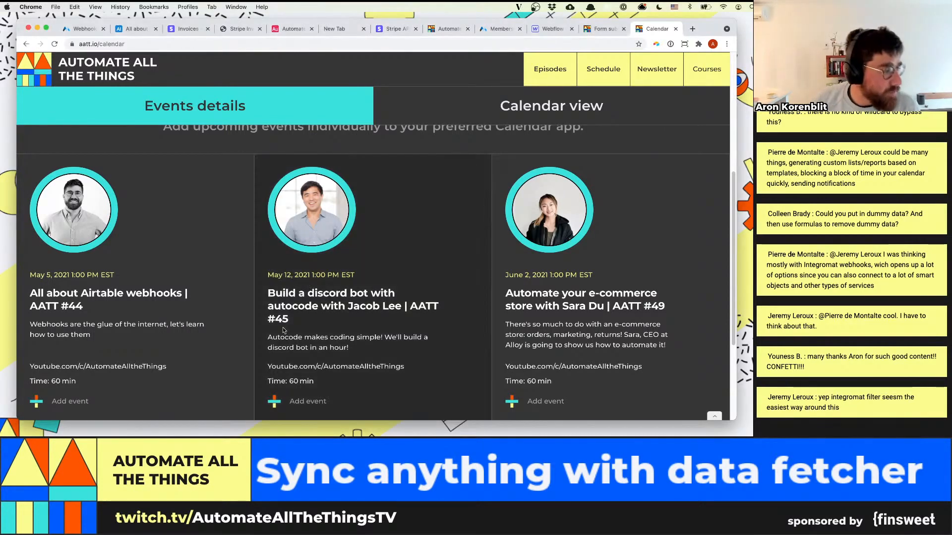